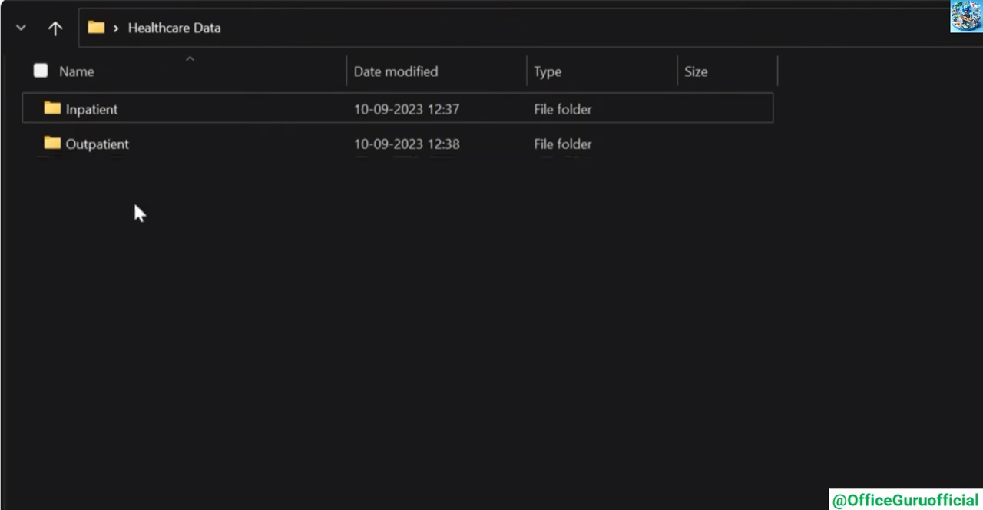
Open the Inpatient folder and review the contents of the IN_WL 2018, 2019, 2020 and 2021 CSV files
double_click(101, 109)
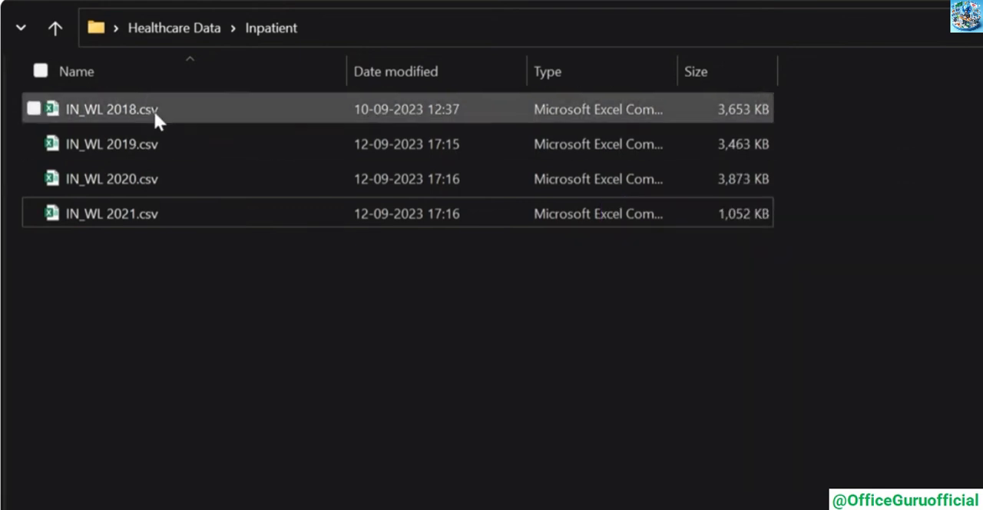
double_click(155, 108)
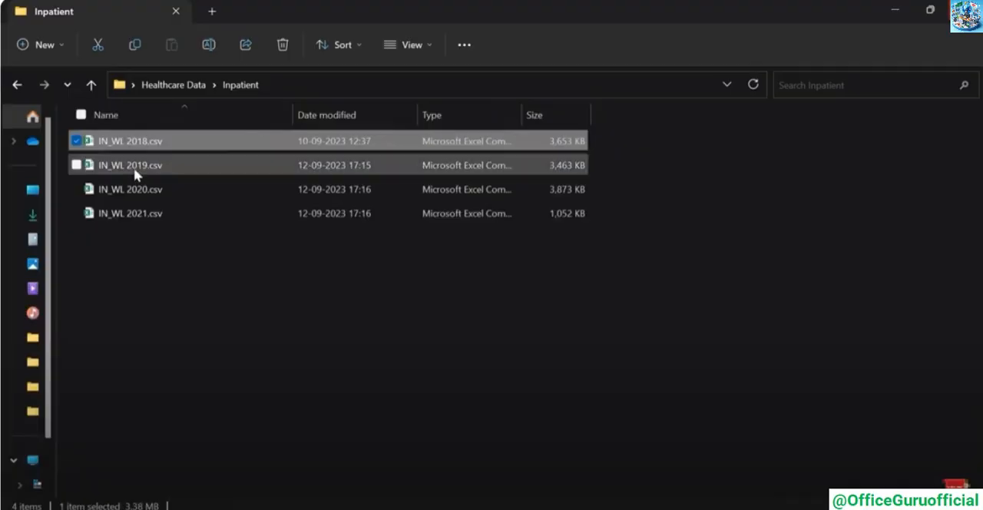
double_click(132, 166)
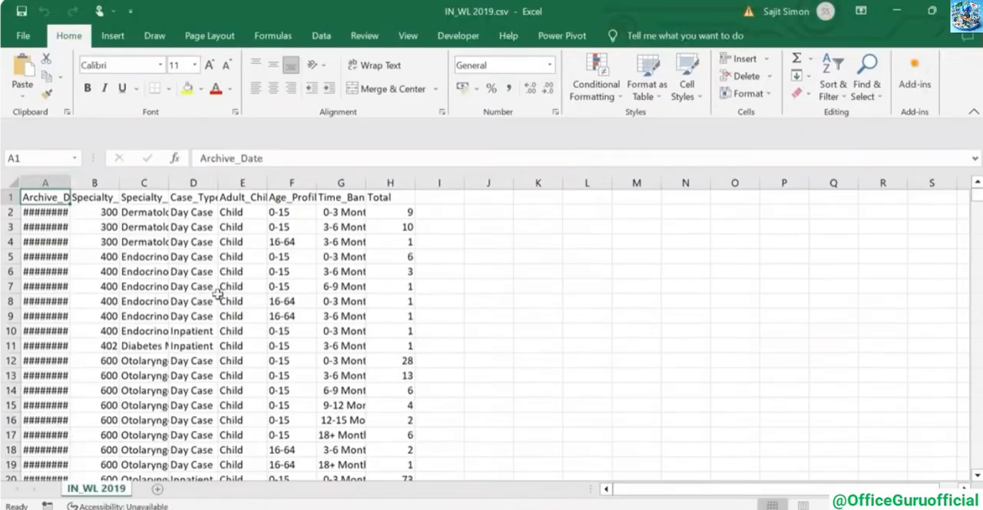
left_click_drag(362, 248, 428, 308)
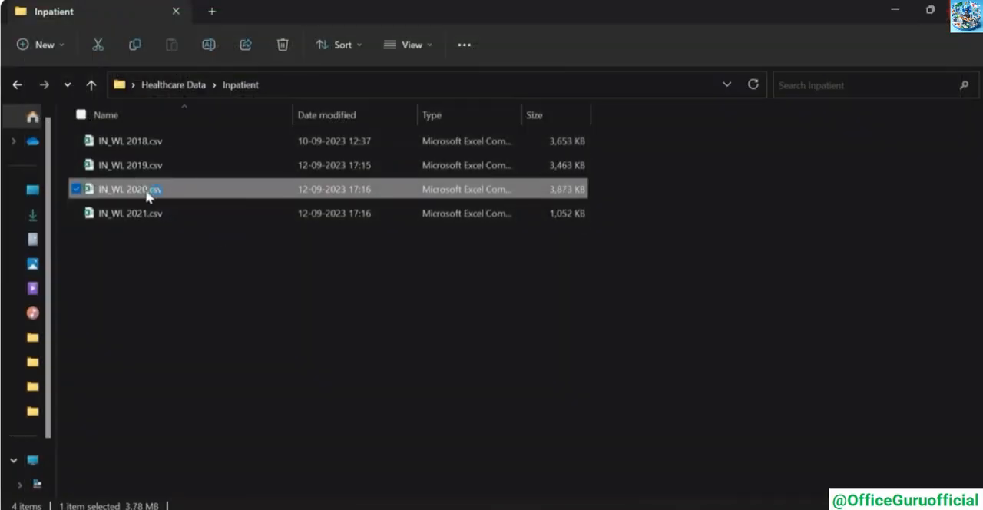
double_click(146, 191)
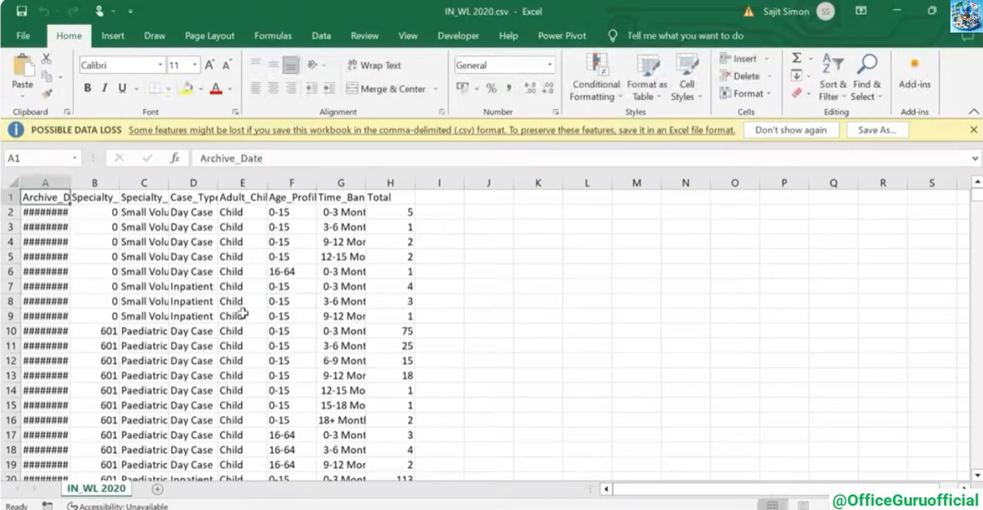
left_click(323, 300)
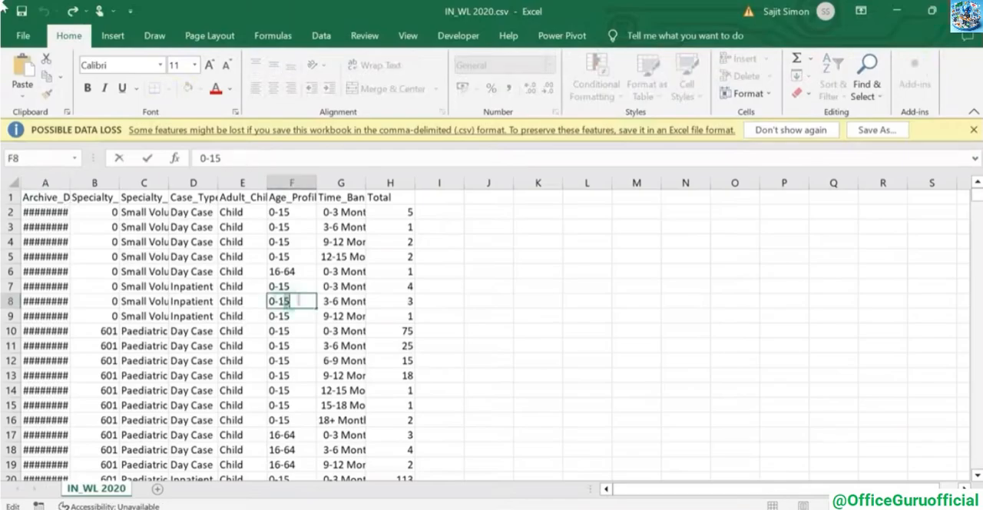
key("alt+F4")
left_click(119, 215)
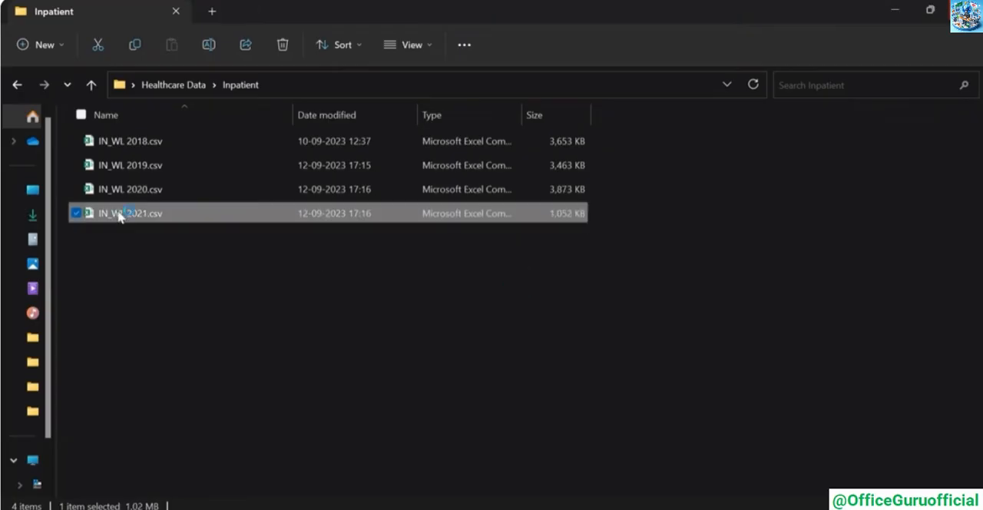
double_click(120, 215)
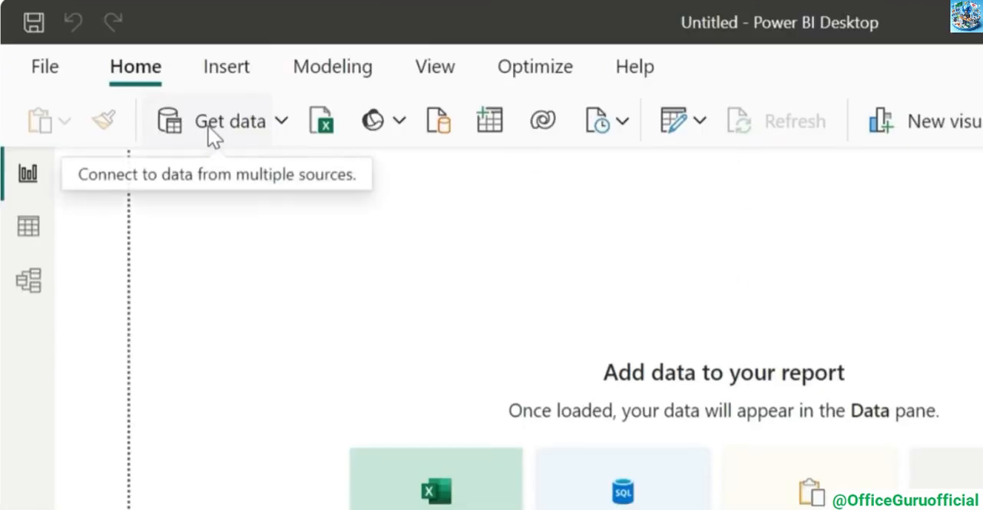
In Power BI Desktop, connect to a Folder data source pointing to the Inpatient folder inside Healthcare Data
left_click(209, 126)
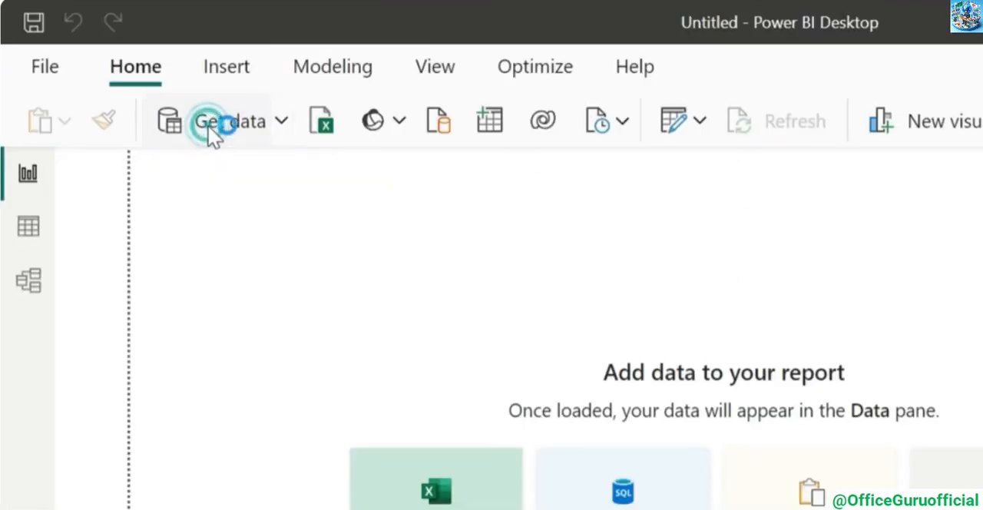
left_click(268, 97)
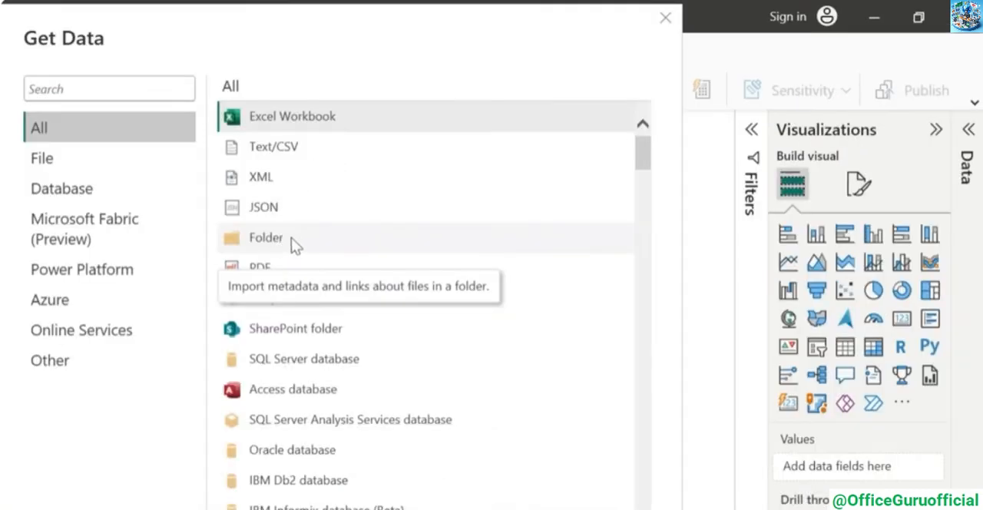
left_click(295, 245)
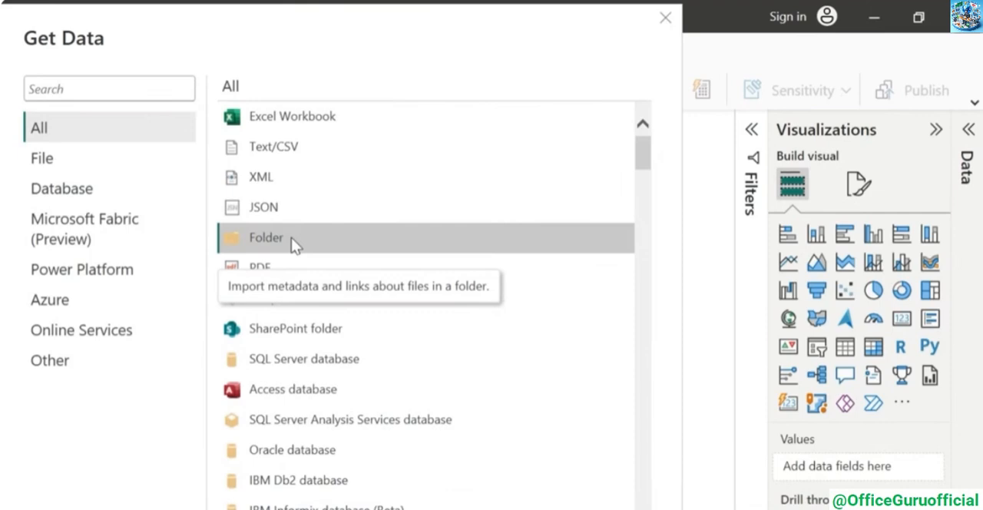
left_click(533, 509)
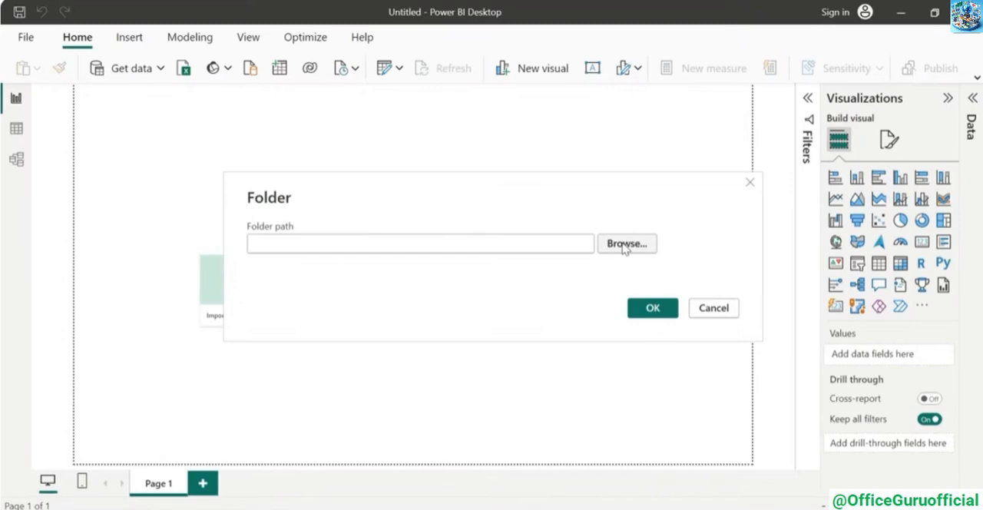
left_click(626, 244)
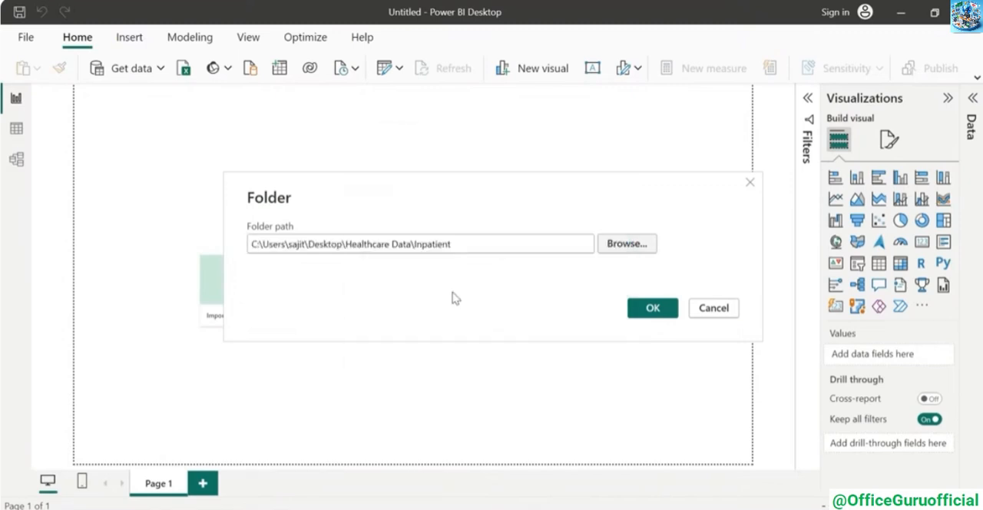
key("Return")
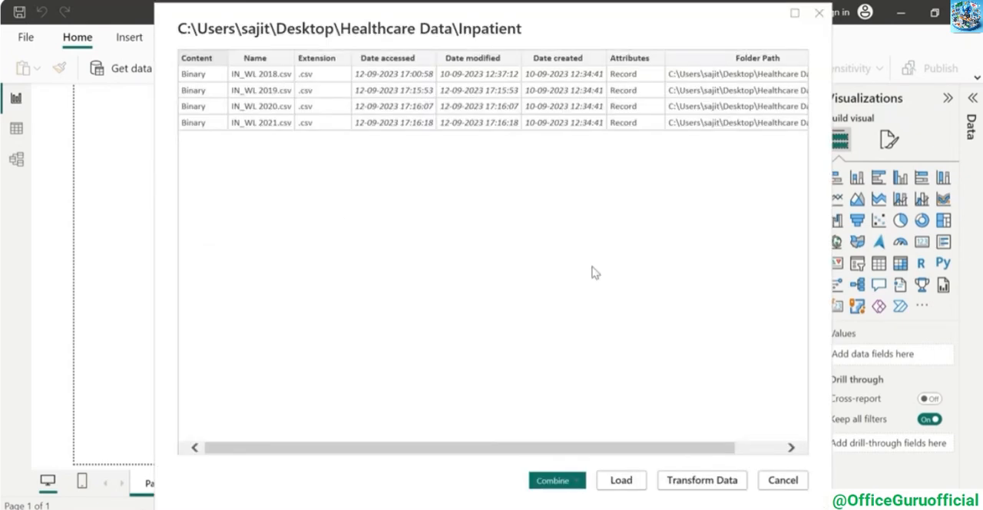
Combine and load the Inpatient CSV files using the first file as sample and a comma delimiter, and confirm the same combination for Outpatient
left_click(578, 486)
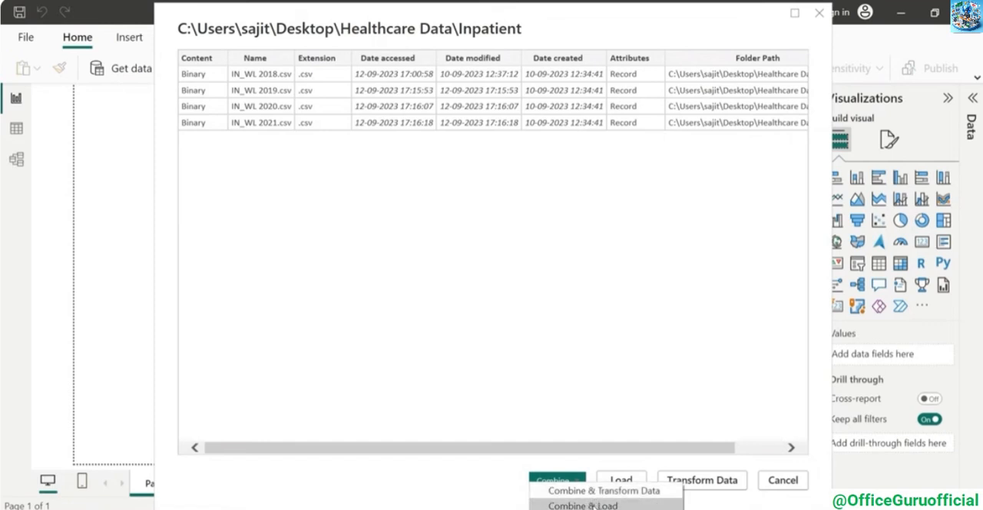
left_click(583, 506)
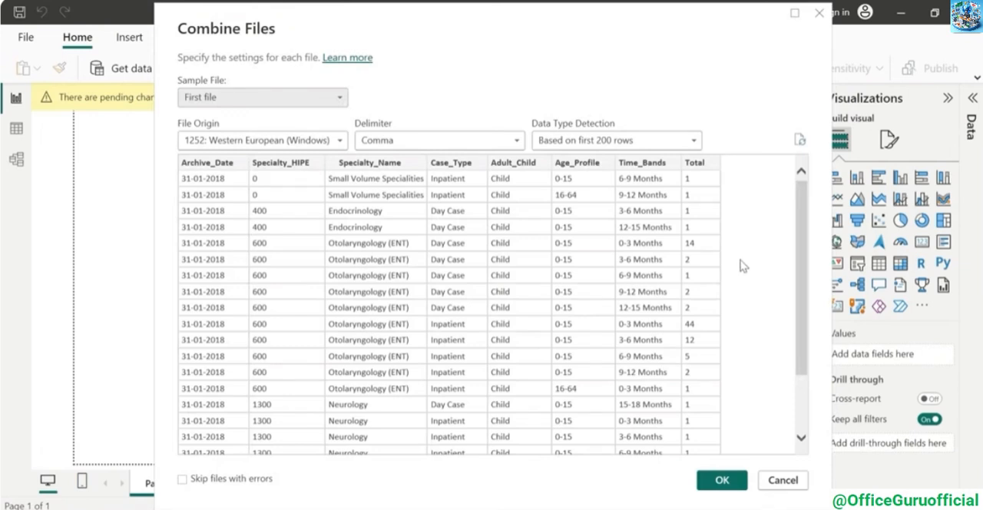
left_click(720, 478)
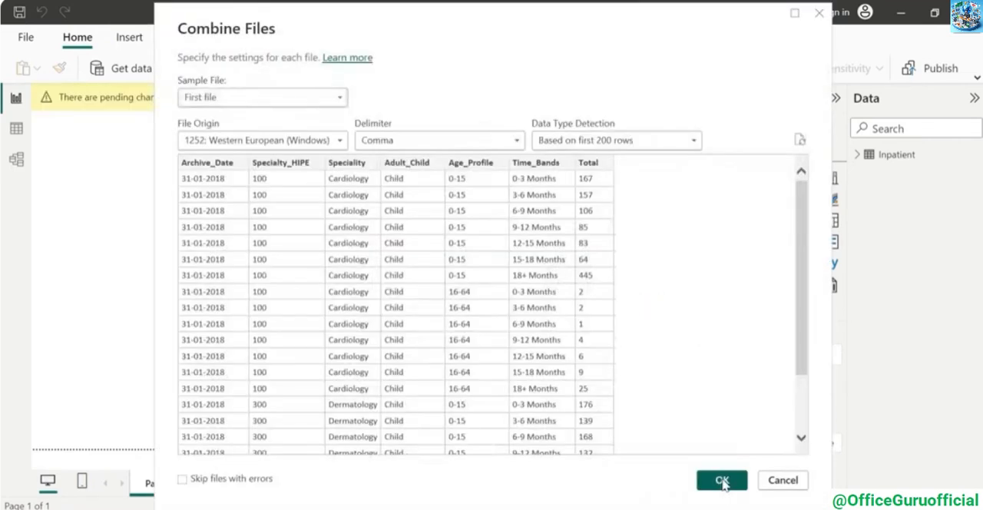
left_click(725, 418)
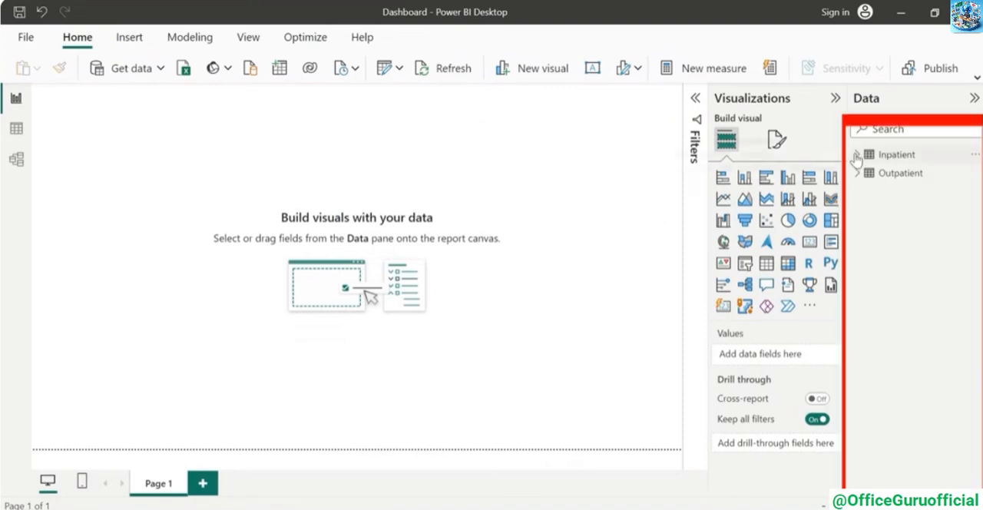
Expand the field lists of the Inpatient and Outpatient tables and open the Power Query Editor to transform the data
left_click(857, 154)
left_click(858, 339)
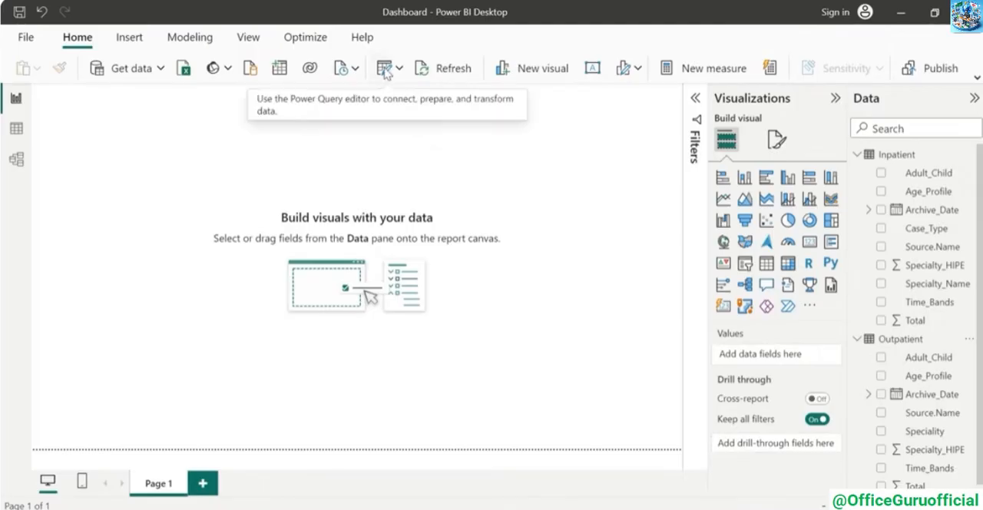
left_click(398, 68)
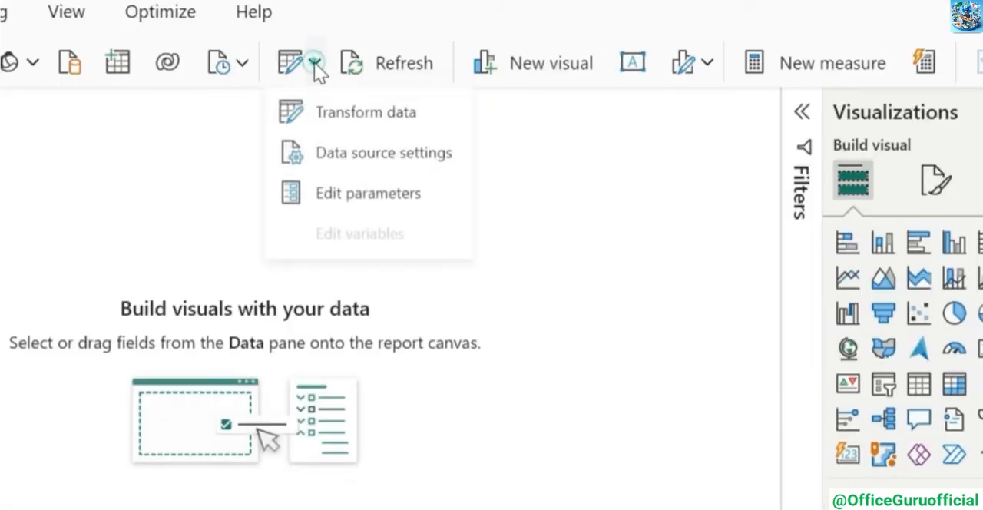
left_click(334, 120)
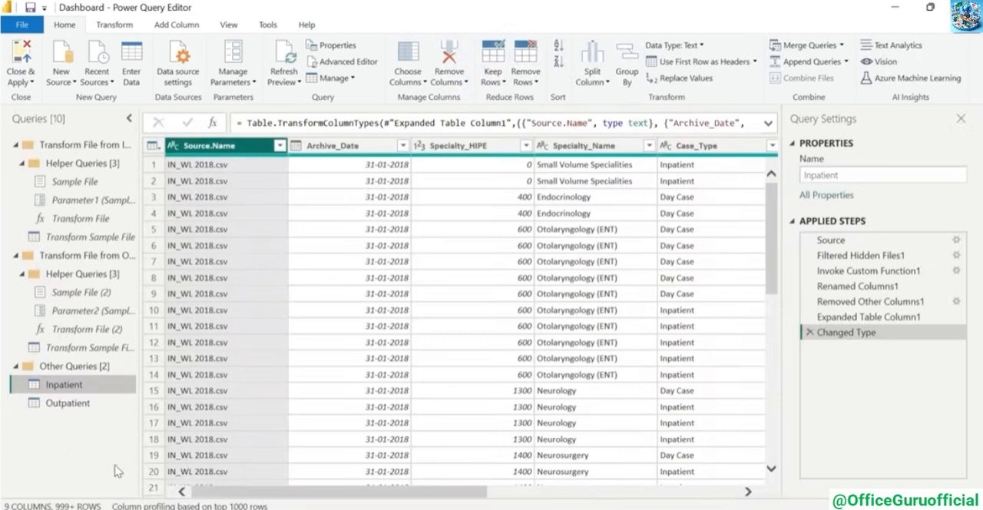
Collapse the two Transform File query groups and display the Inpatient query
left_click(15, 145)
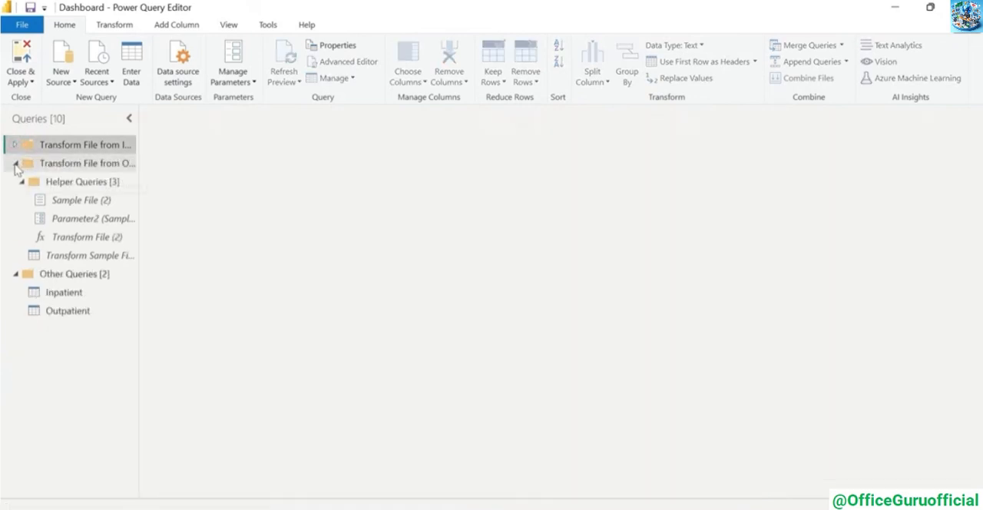
left_click(15, 164)
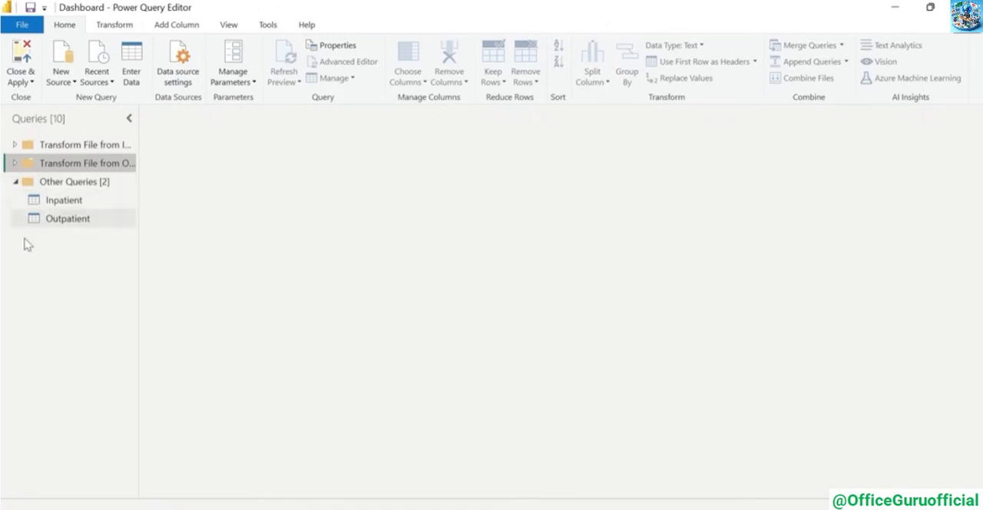
left_click(77, 204)
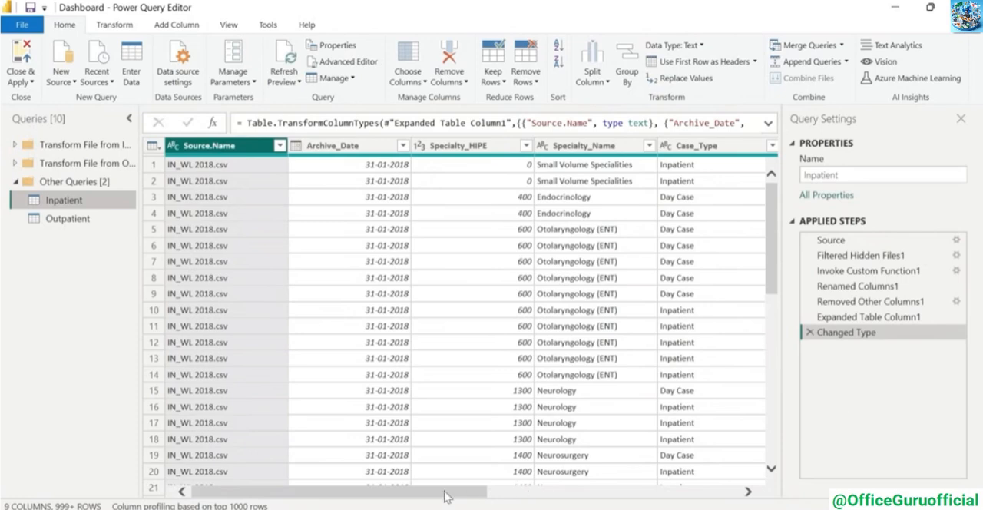
Check the data types offered for the Source.Name and Archive_Date columns of the Inpatient query without changing them
left_click_drag(435, 492, 411, 497)
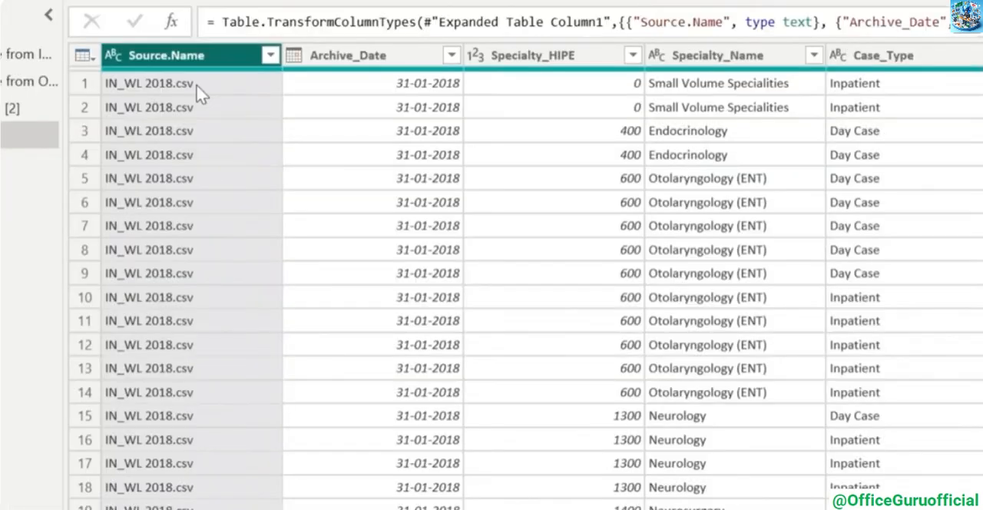
left_click(113, 57)
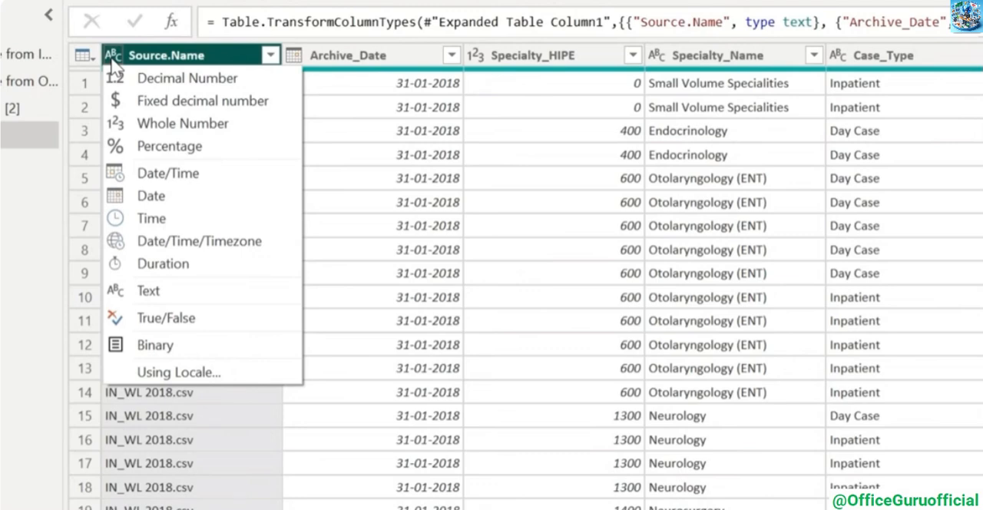
left_click(229, 54)
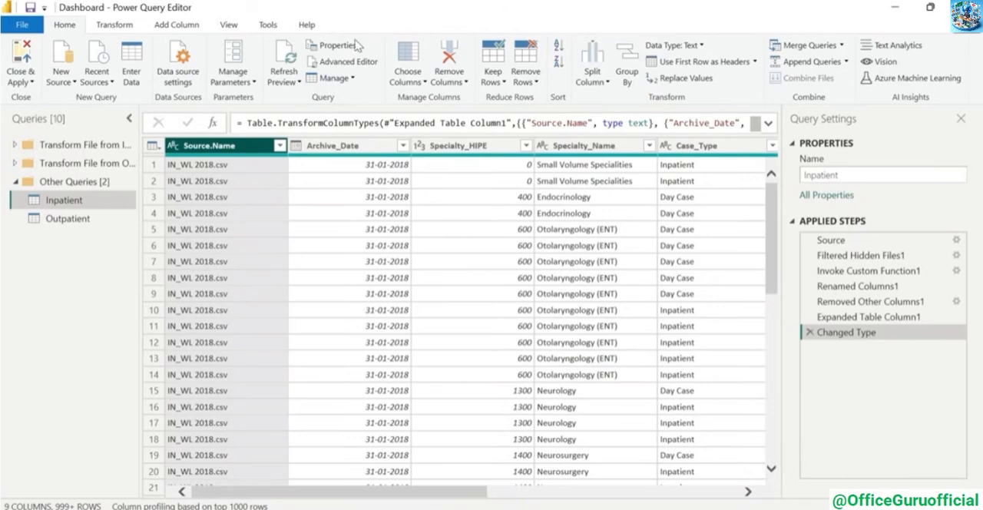
left_click(296, 145)
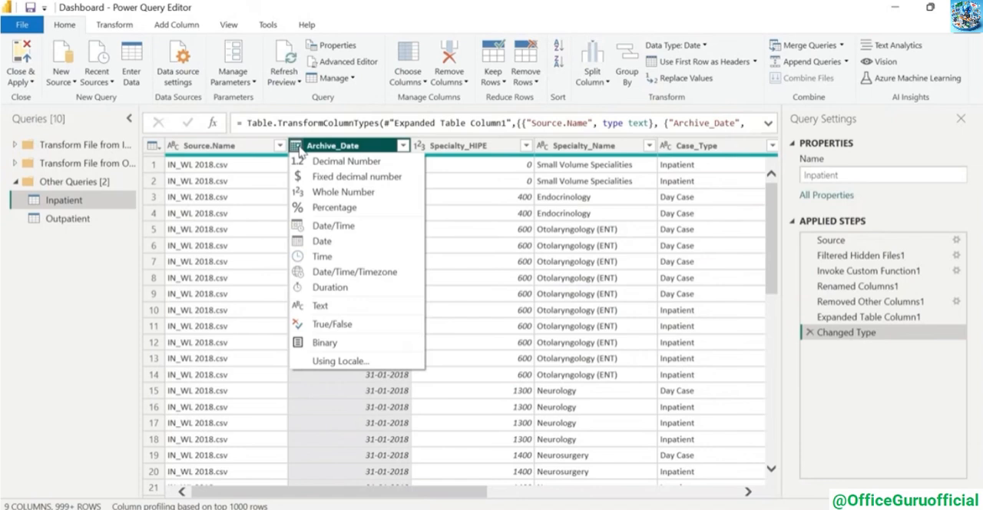
left_click(368, 19)
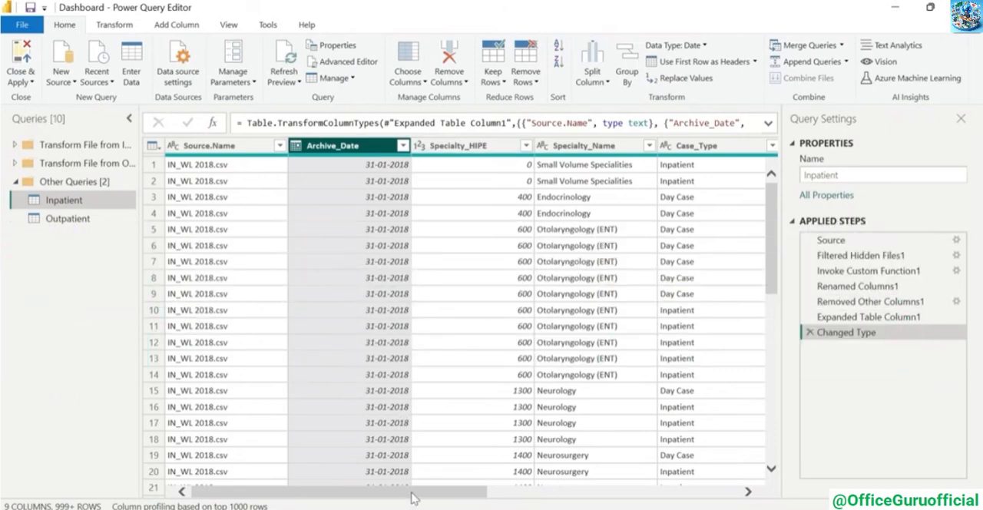
Examine the remaining Inpatient columns through Total, and look over the columns of the Outpatient query
left_click_drag(412, 491, 665, 492)
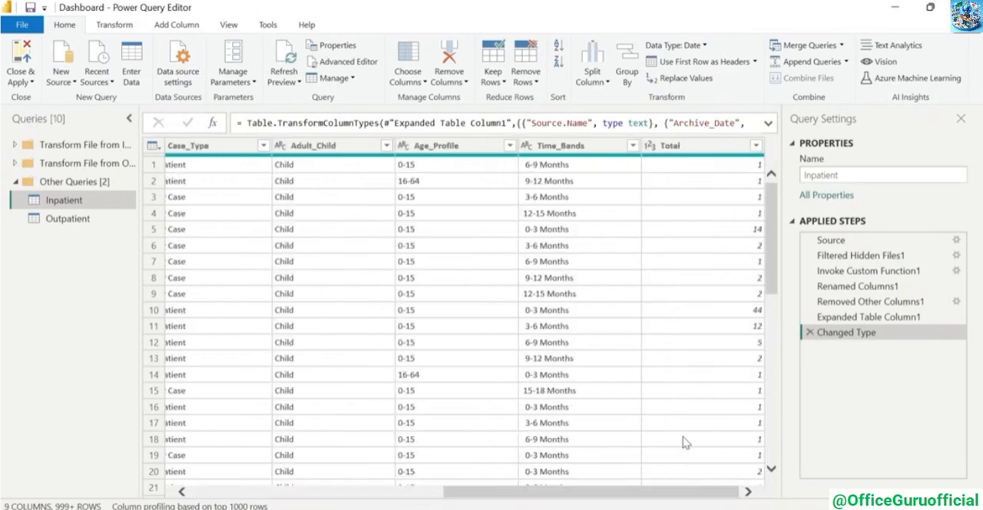
left_click(676, 392)
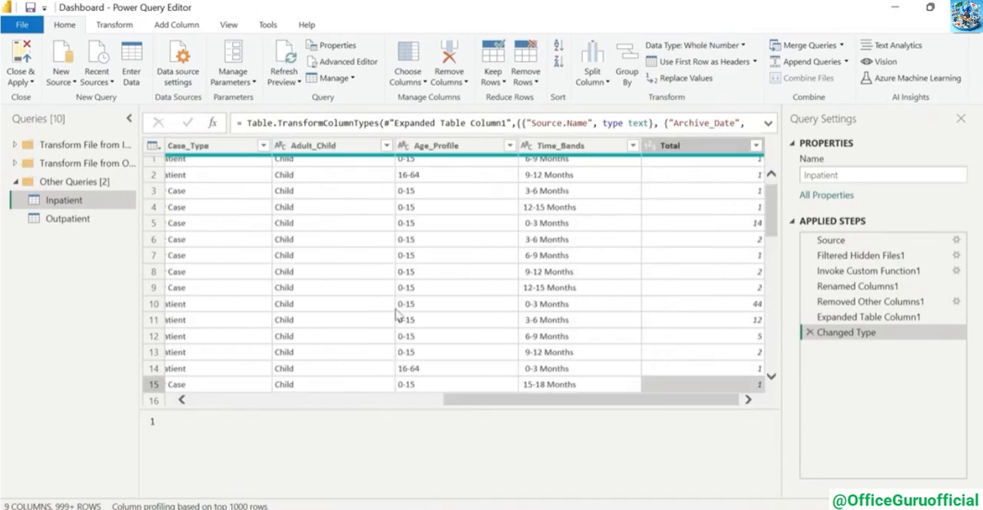
left_click(55, 222)
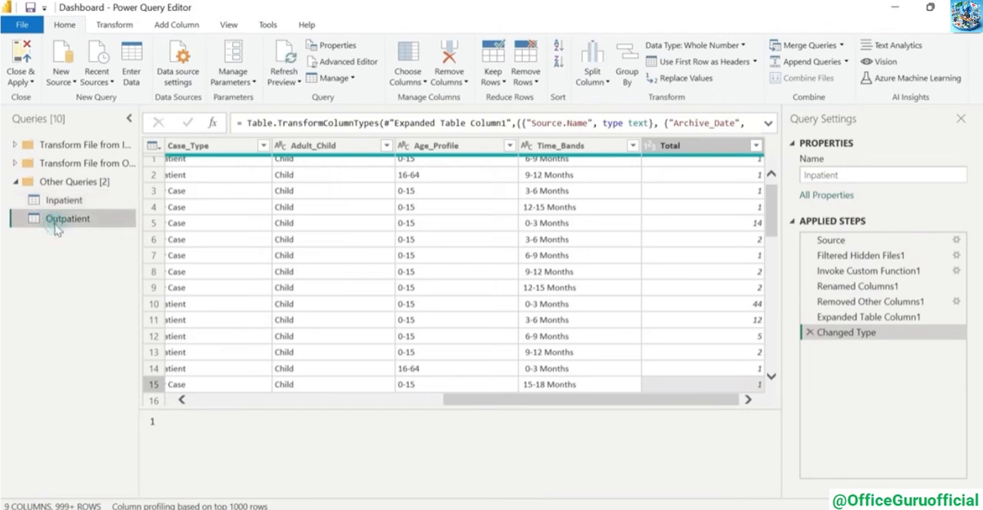
left_click_drag(319, 493, 186, 470)
Count the rows of the Inpatient query, and remove the Counted Rows step to restore the table
left_click(69, 201)
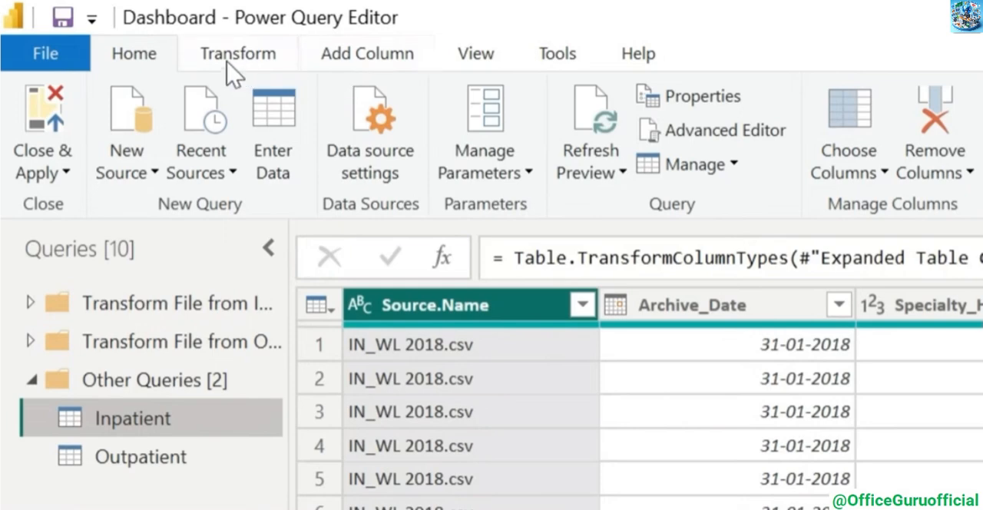
left_click(109, 29)
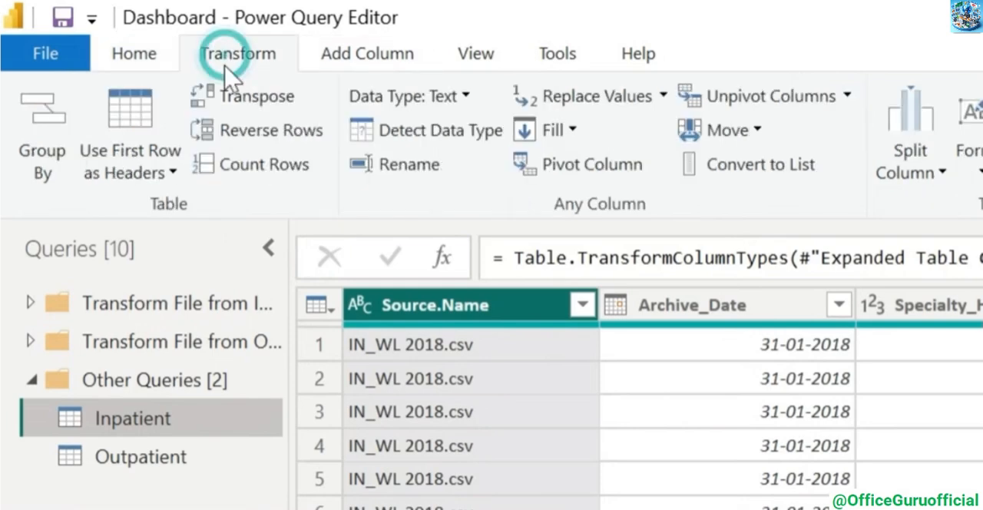
left_click(262, 171)
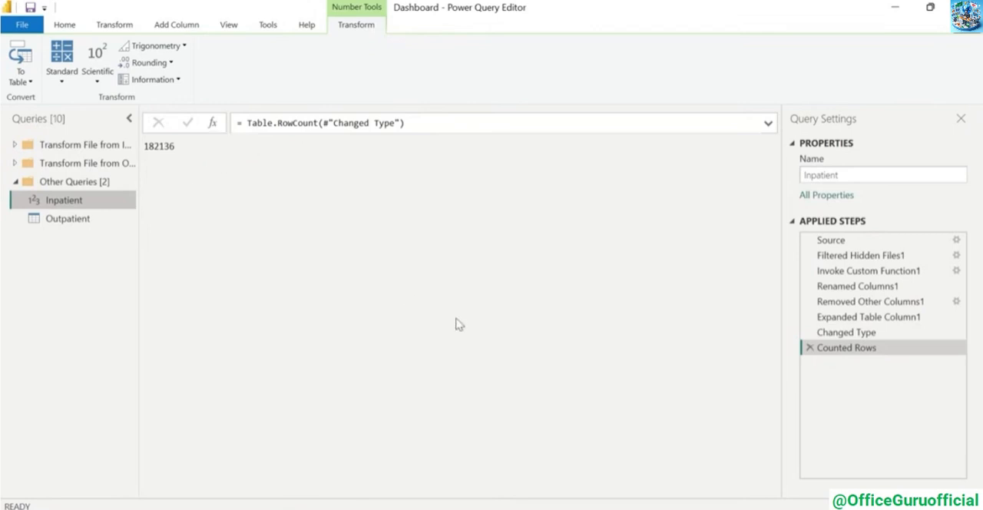
left_click(809, 348)
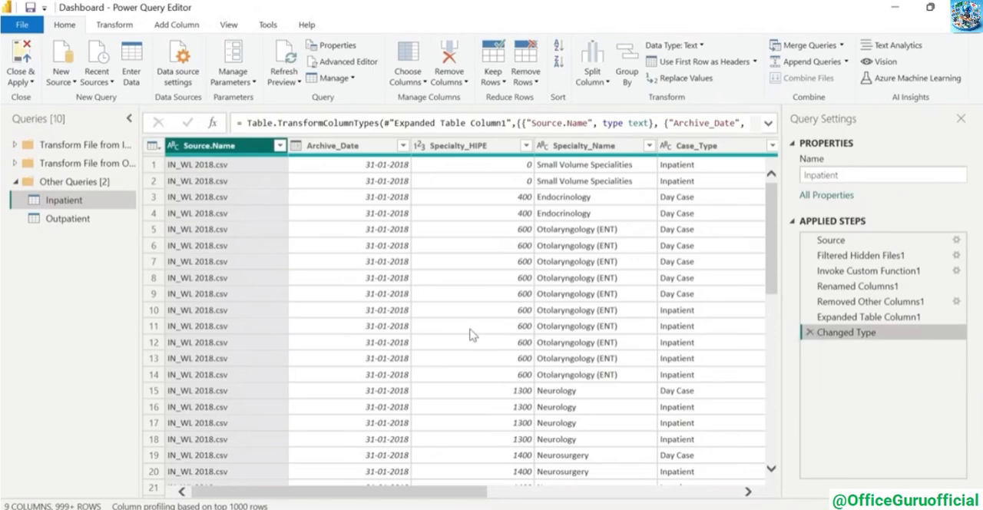
Count the rows of the Outpatient query, and remove the Counted Rows step to restore the table
left_click(69, 220)
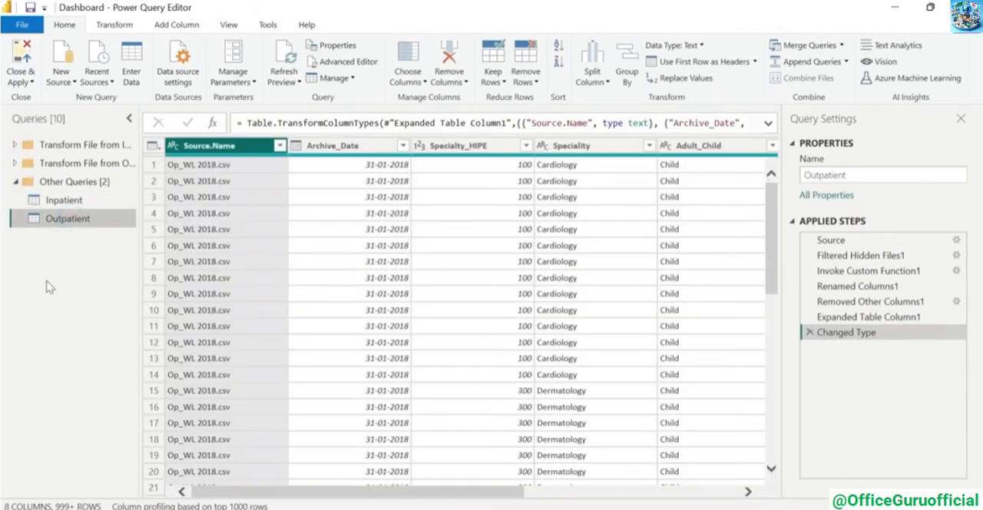
left_click(123, 24)
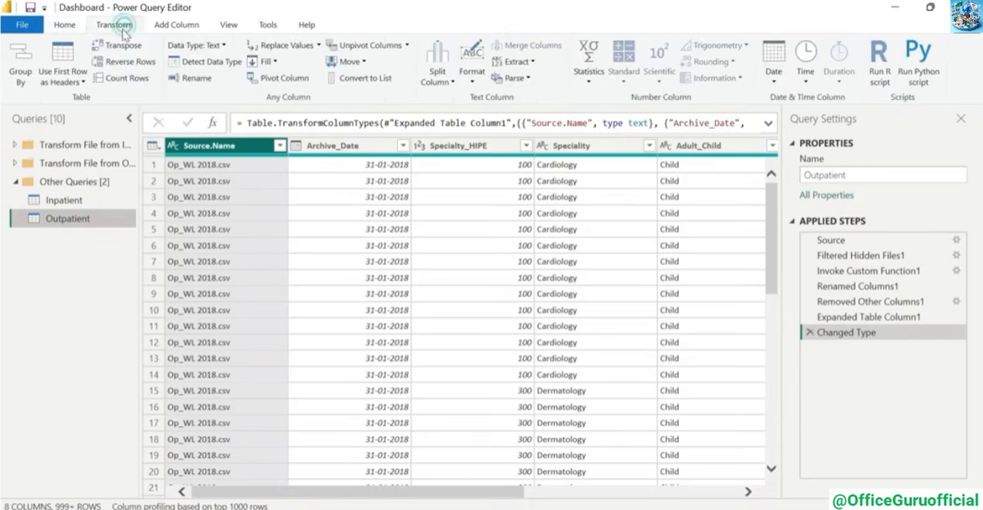
left_click(127, 80)
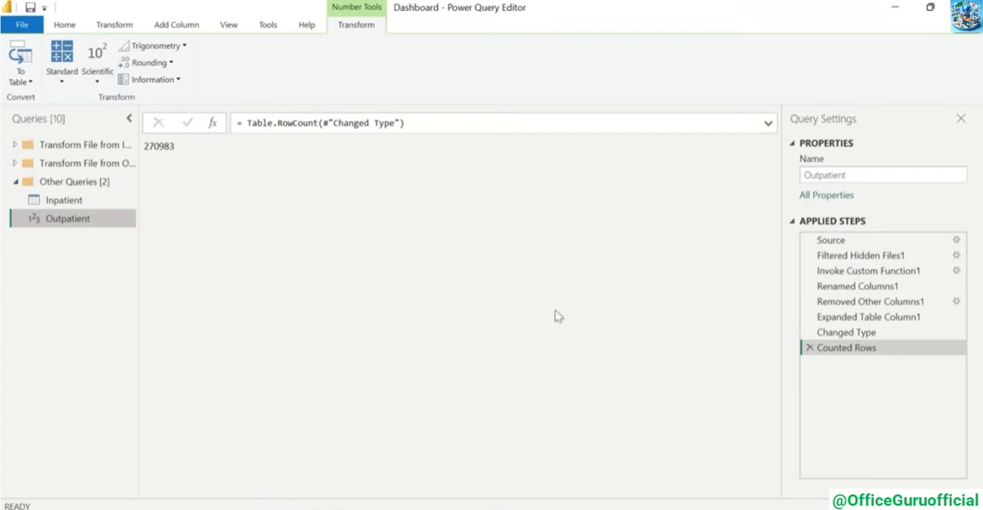
left_click(810, 348)
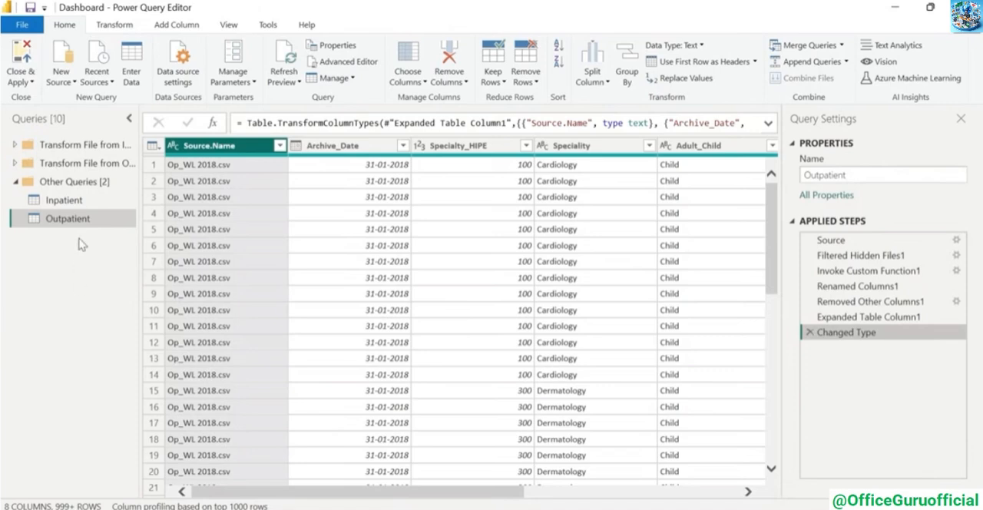
Compare the Inpatient and Outpatient column names, and rename the Outpatient query's Speciality column to Speciality_Name
left_click(74, 200)
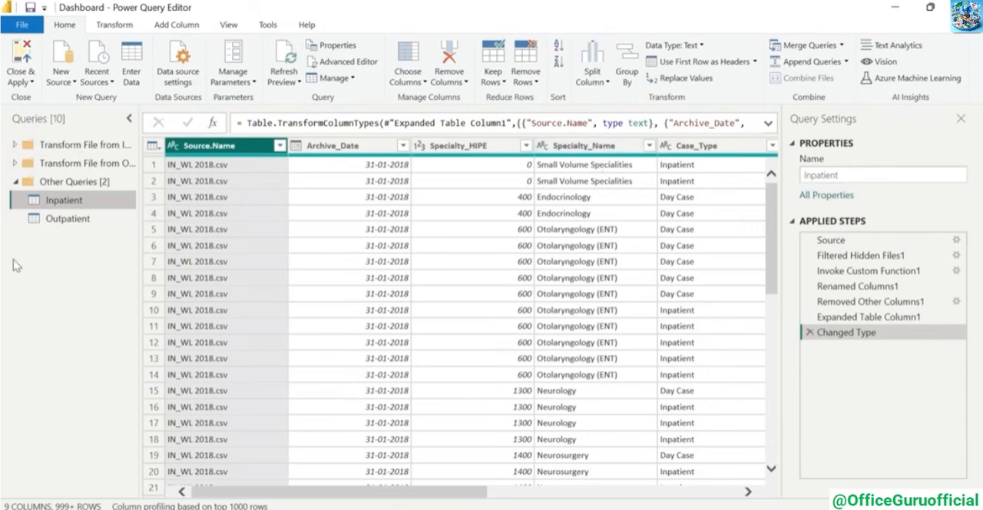
left_click(55, 221)
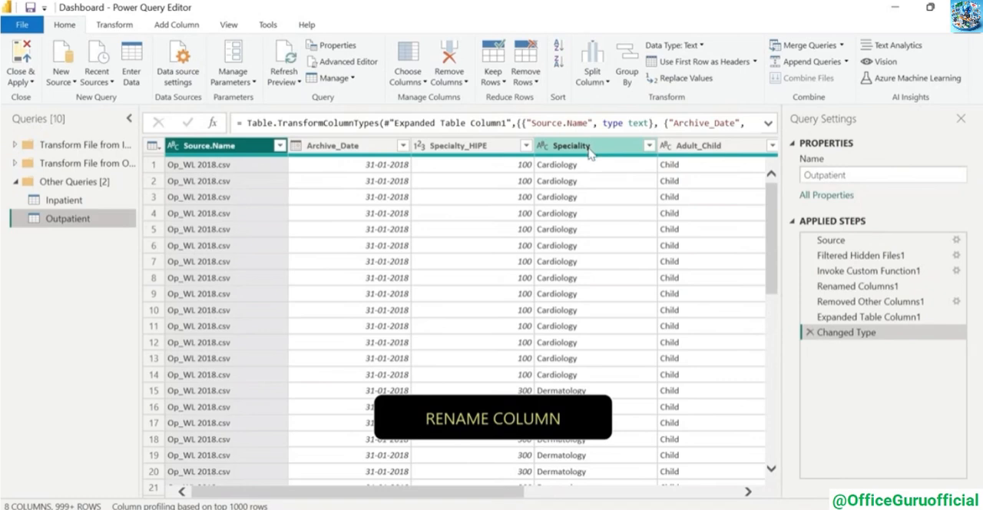
right_click(590, 153)
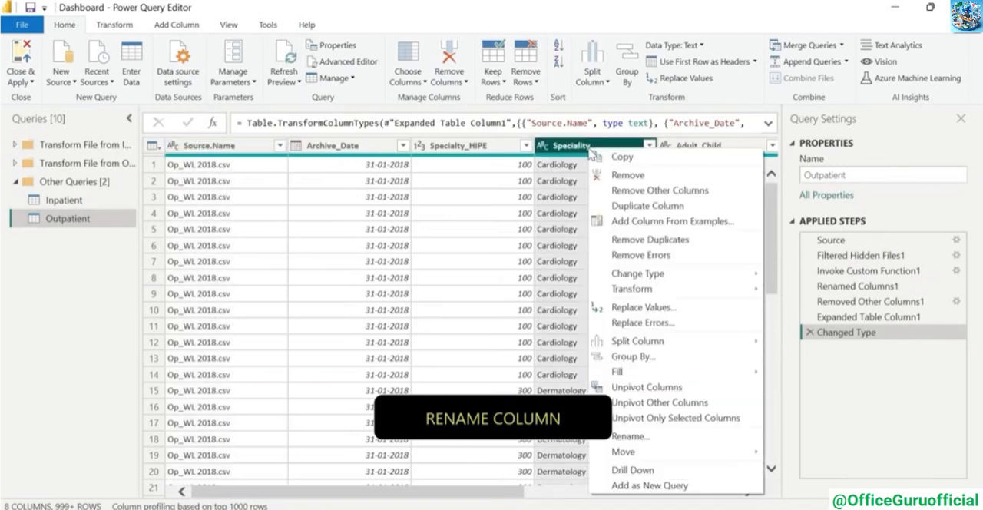
left_click(665, 439)
key("End")
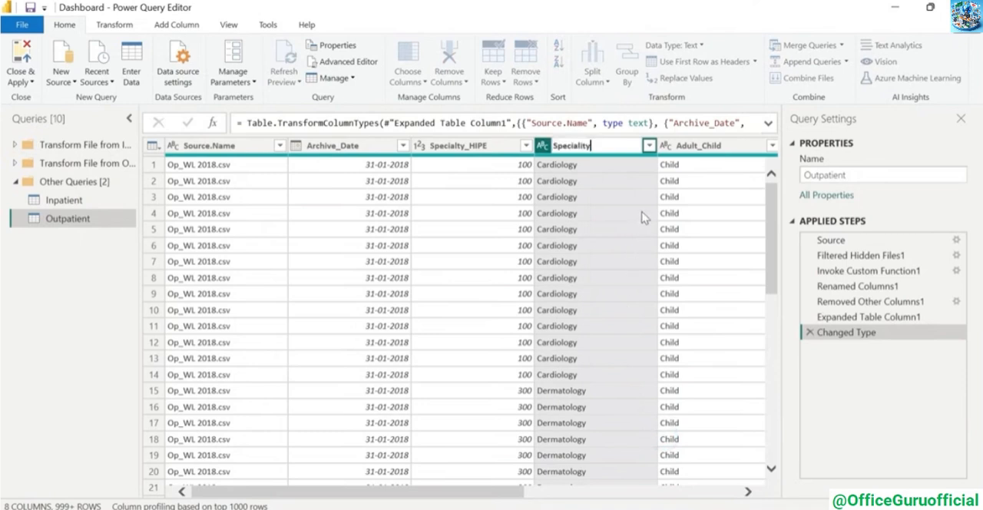
type("_Name")
key("Return")
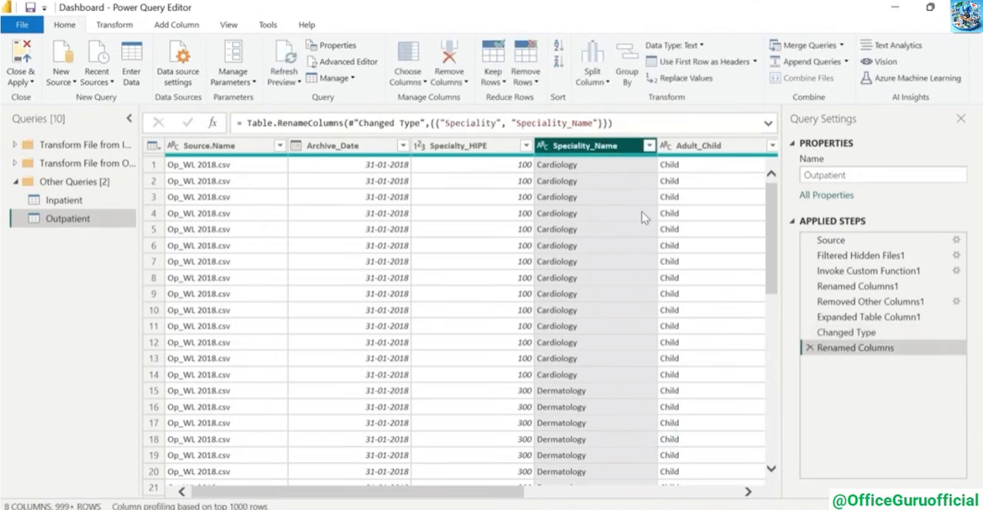
Compare the remaining Inpatient columns with those of the Outpatient query, checking which one is missing from Outpatient
left_click(55, 202)
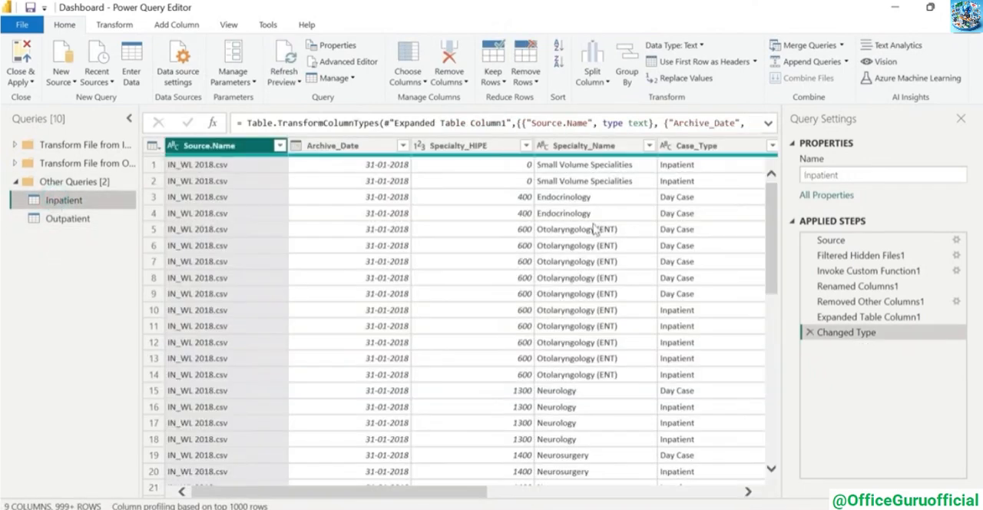
left_click_drag(450, 492, 492, 498)
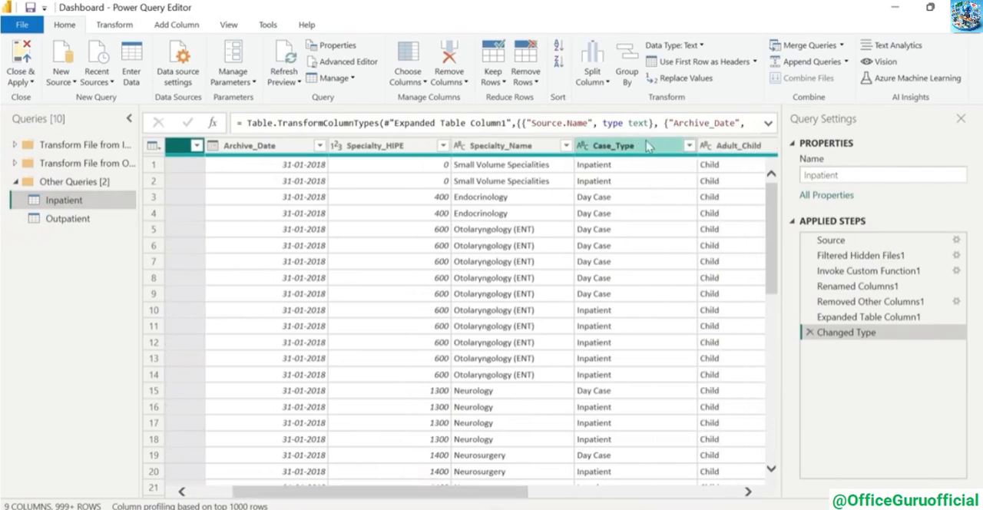
left_click(74, 220)
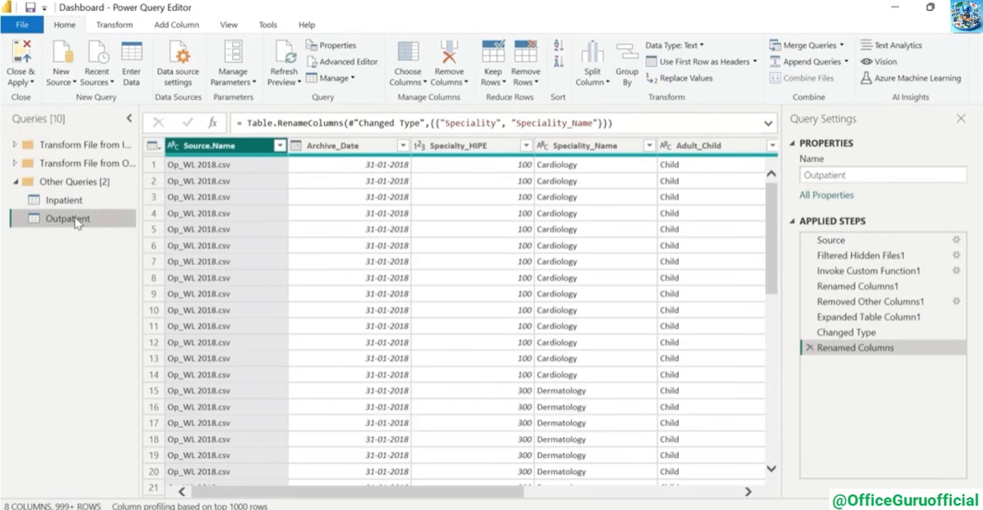
left_click(65, 201)
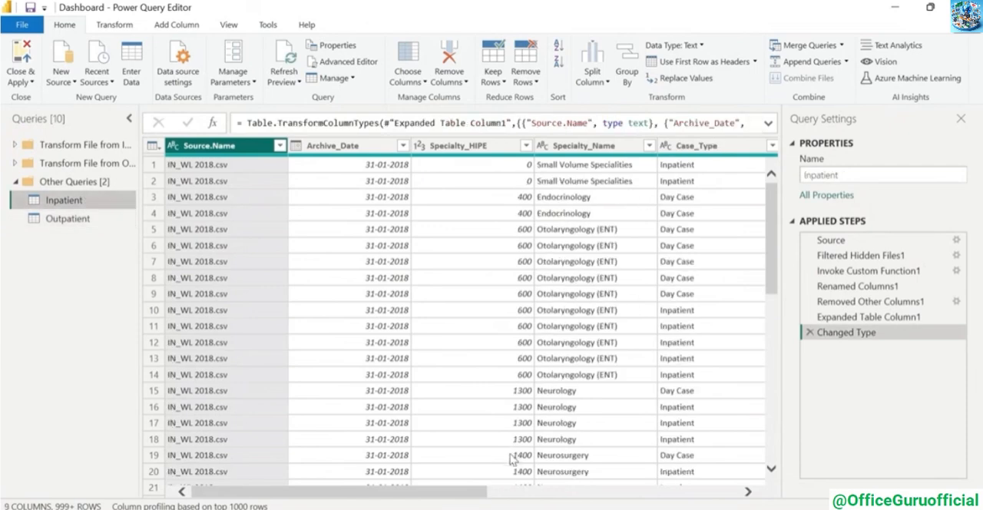
left_click_drag(488, 499, 563, 498)
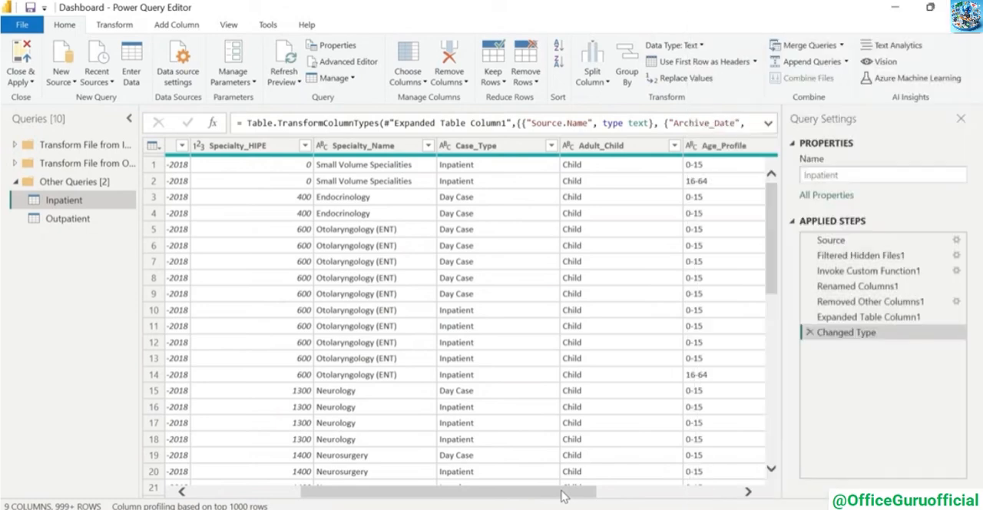
left_click(68, 219)
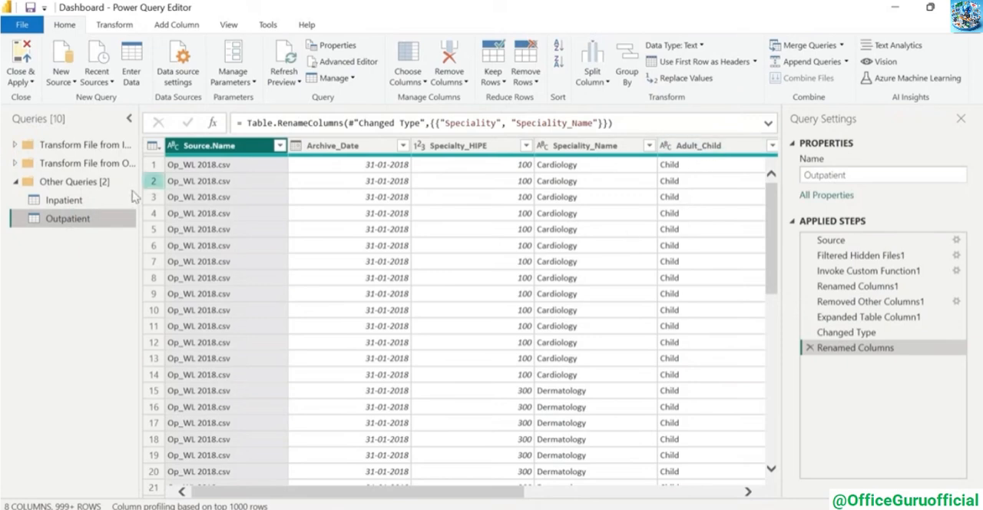
left_click(96, 202)
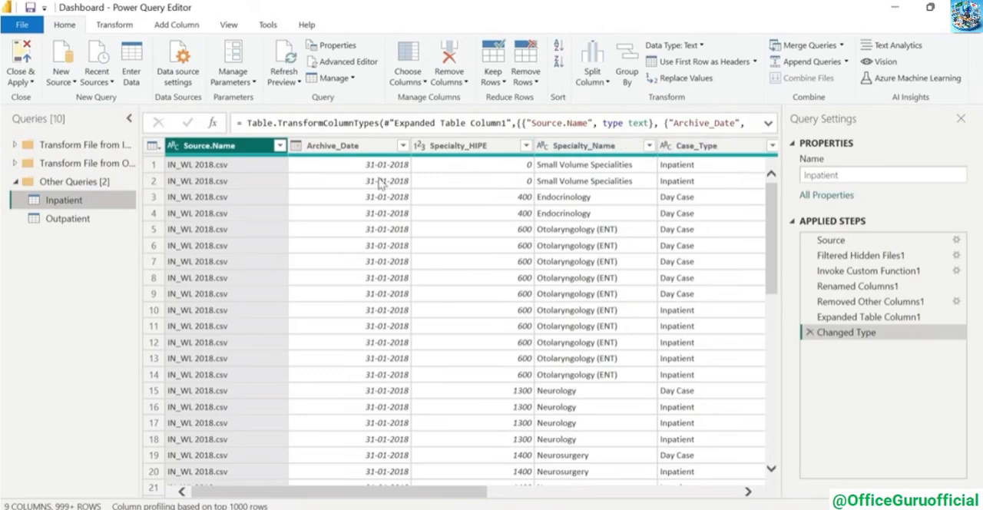
left_click(69, 219)
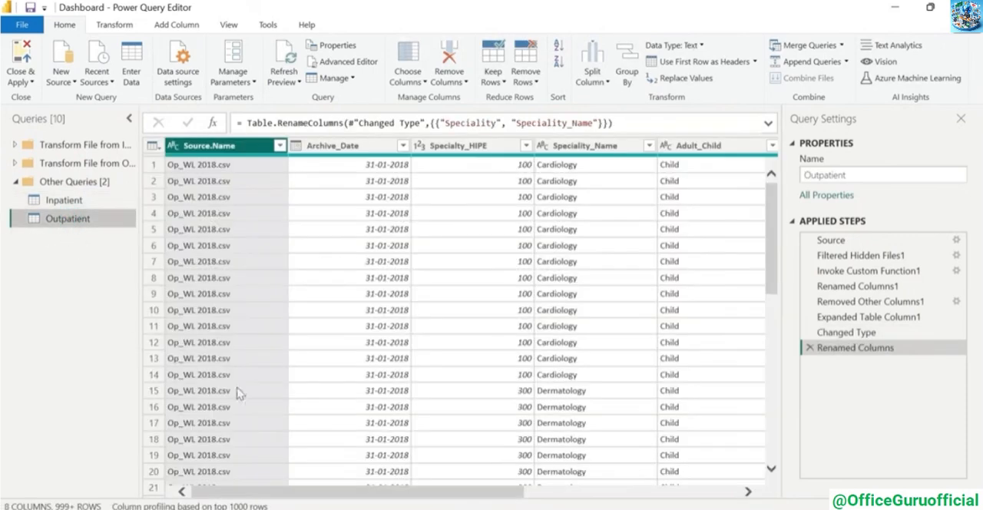
Add a custom column named Case_Type to the Outpatient query with the formula "Outpatient"
left_click(192, 26)
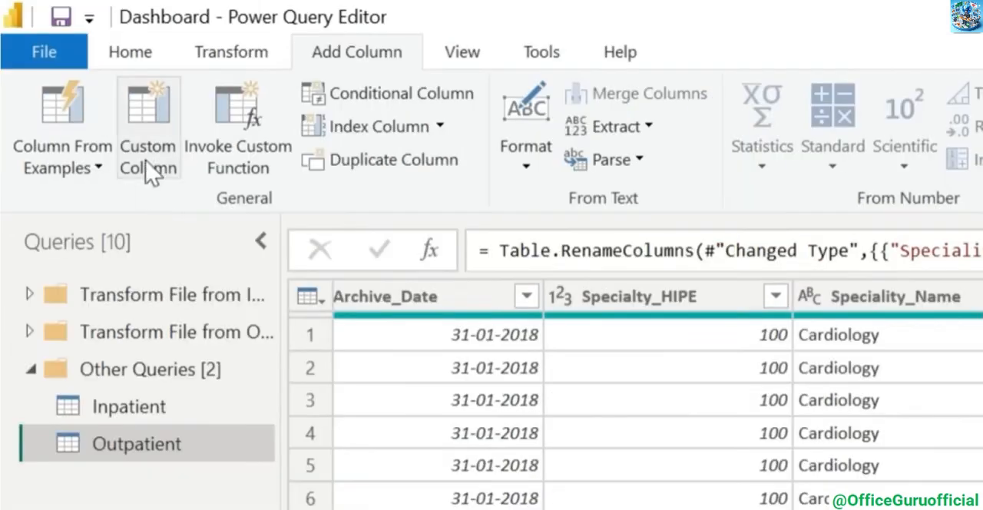
left_click(148, 146)
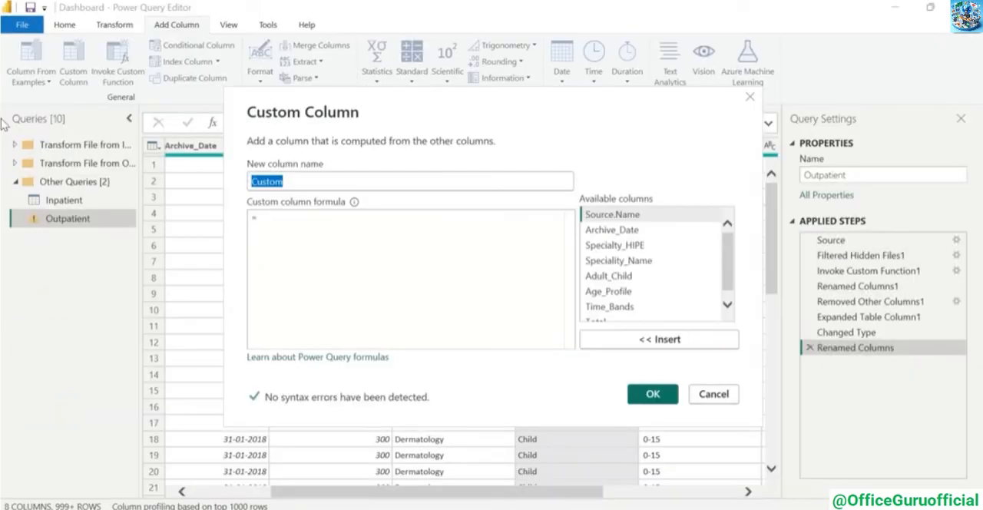
type("Case_Type")
left_click(283, 212)
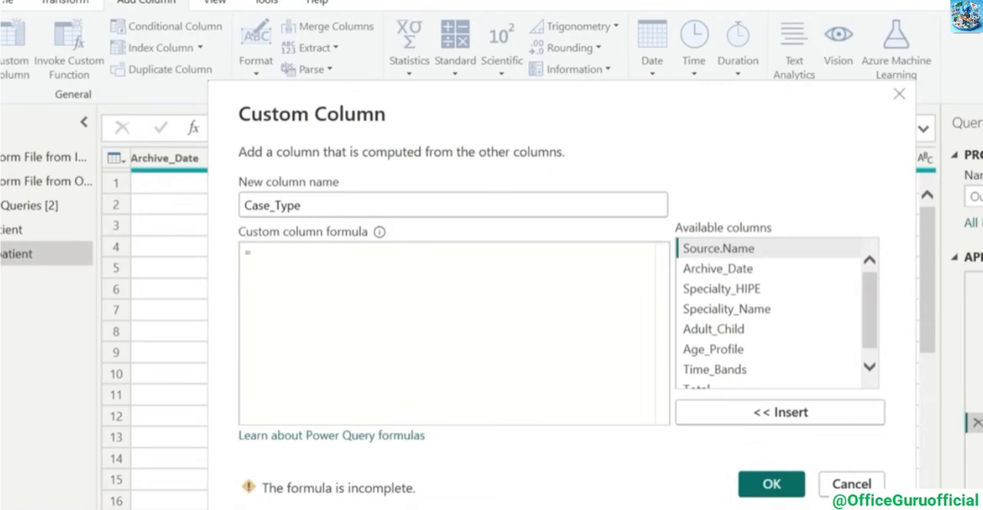
type("\"")
type("Outp")
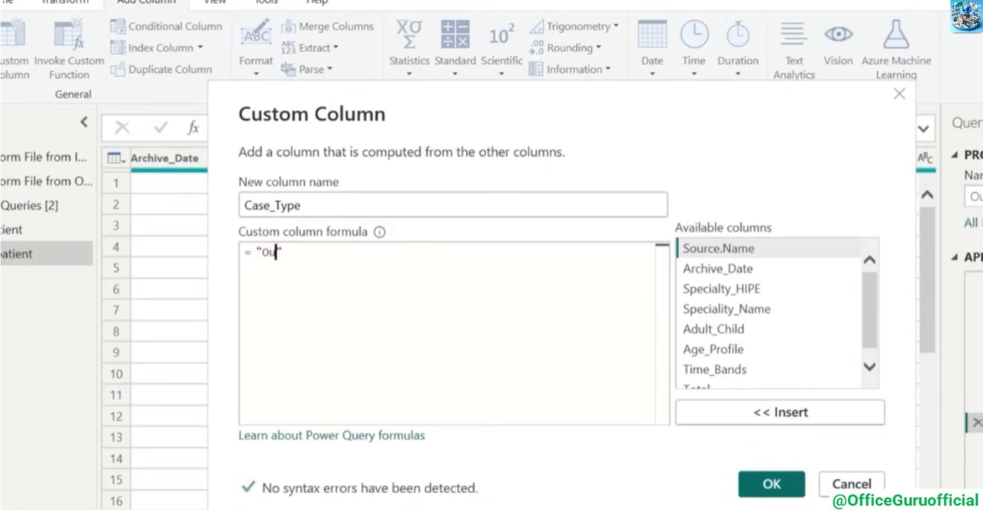
type("atient\"")
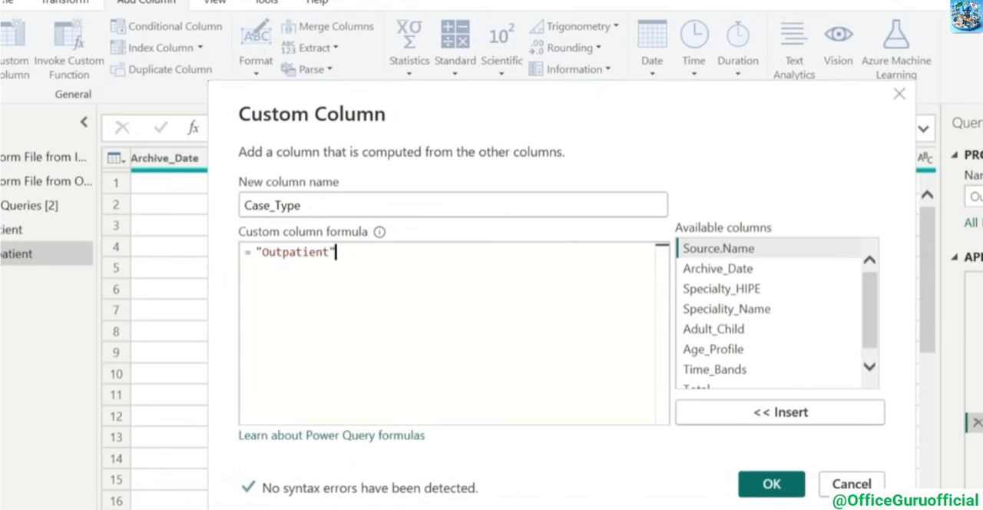
left_click(764, 490)
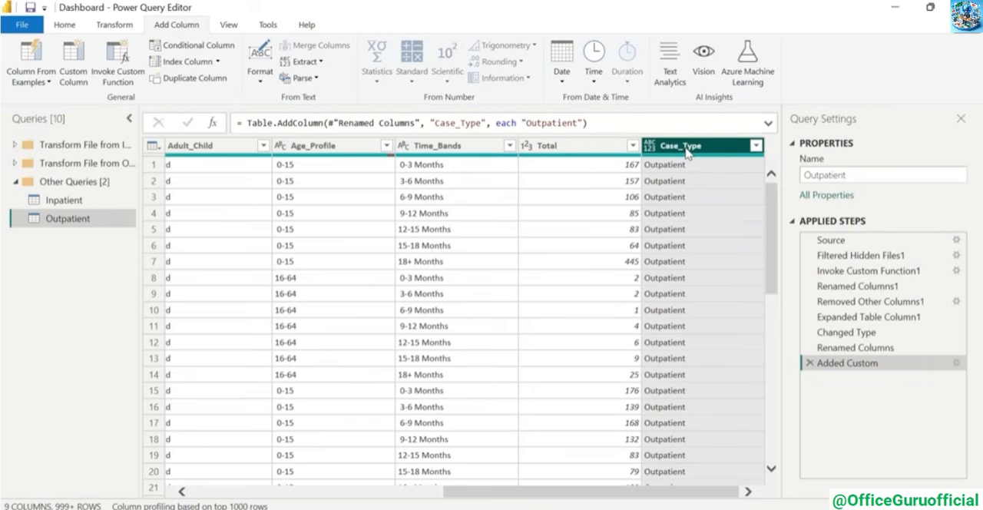
left_click_drag(809, 161, 325, 166)
Append the Inpatient and Outpatient queries as a new query, with Inpatient as first table and Outpatient as second
left_click(64, 200)
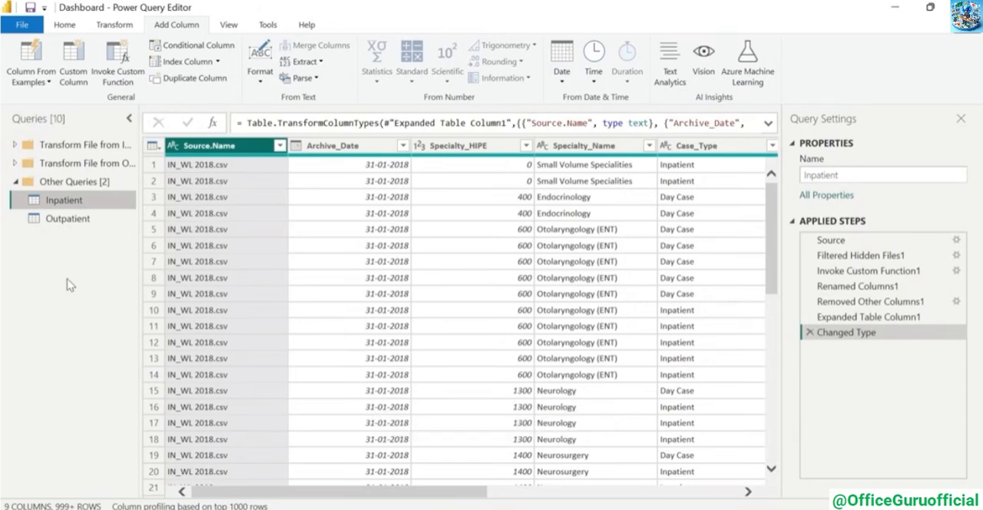
left_click(69, 28)
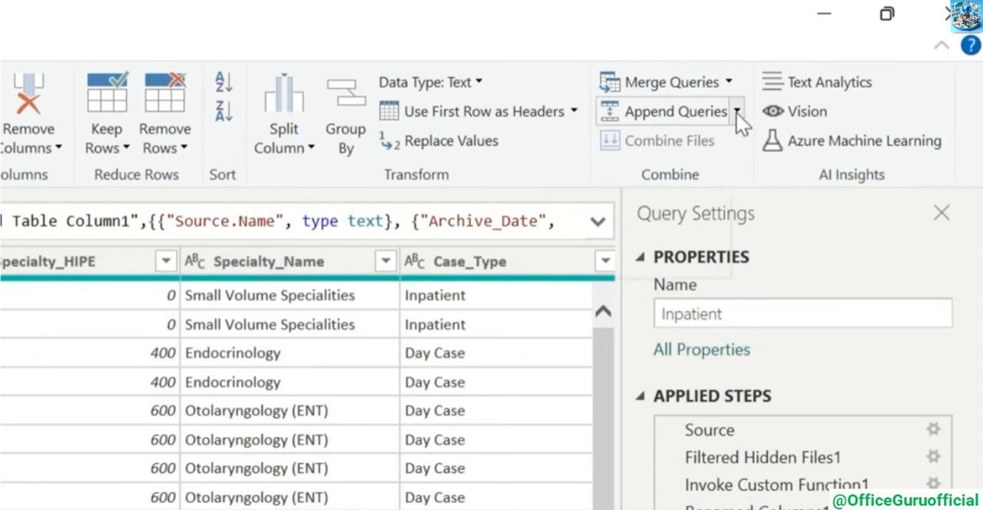
left_click(736, 111)
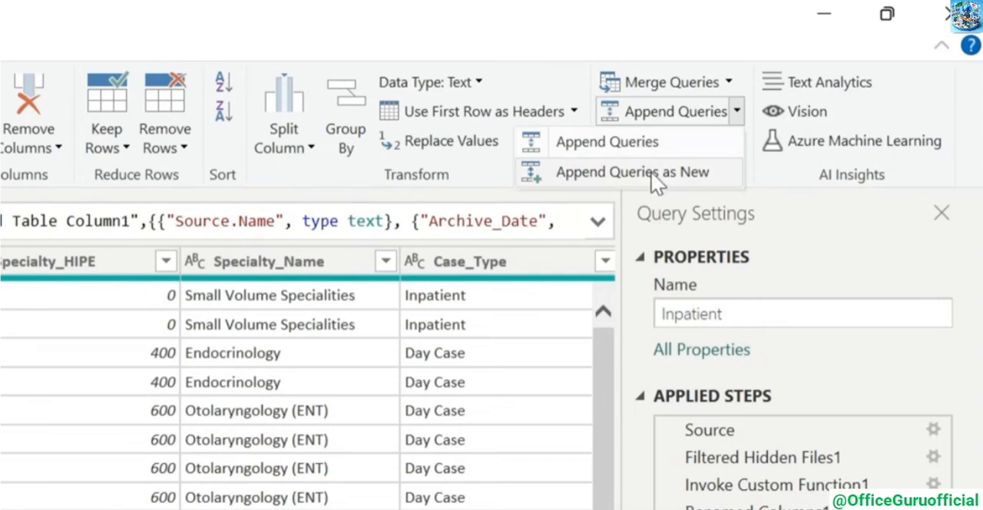
left_click(683, 176)
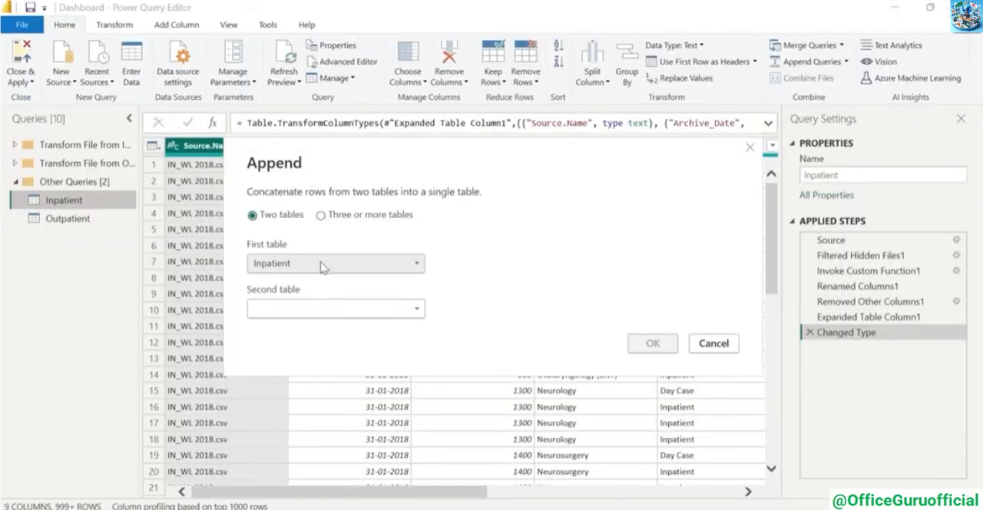
left_click(407, 308)
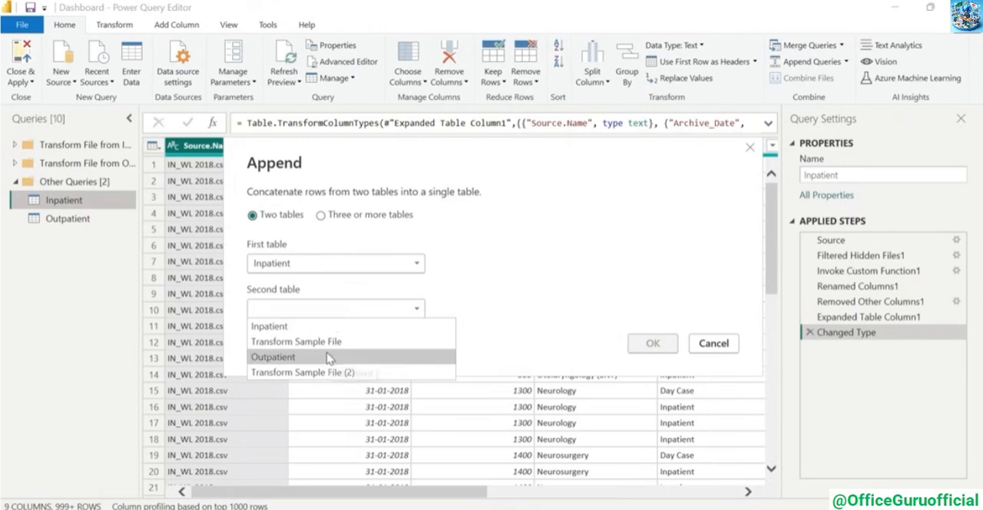
left_click(330, 357)
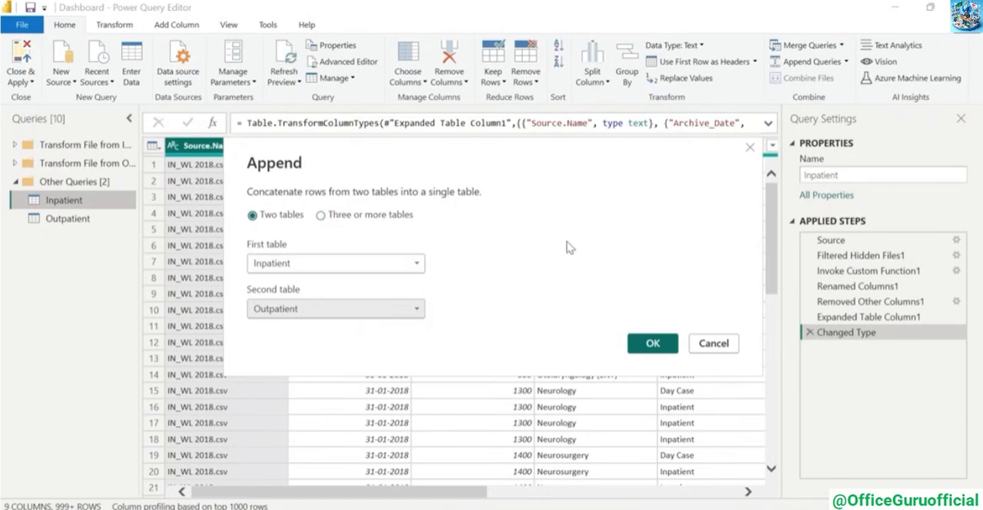
left_click(649, 342)
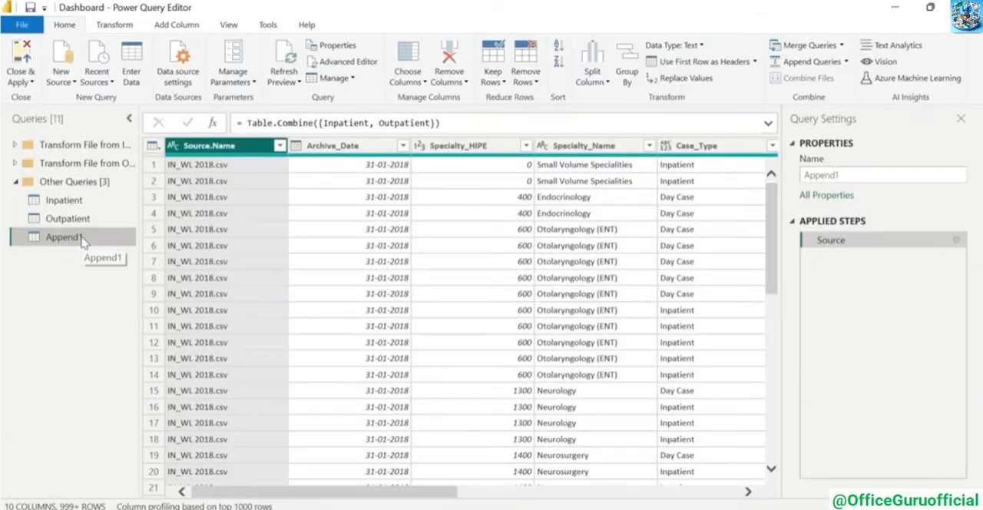
Rename the appended query as All_Data
right_click(134, 427)
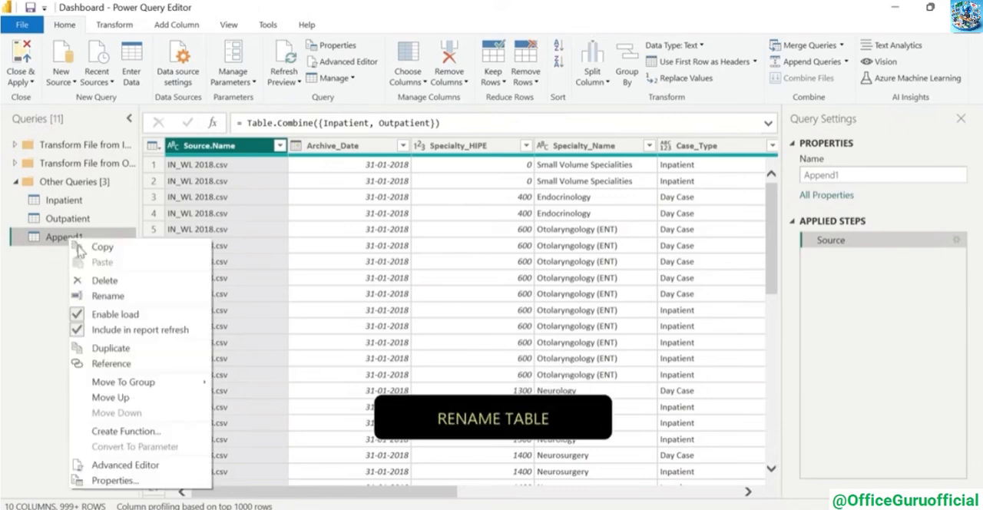
left_click(107, 297)
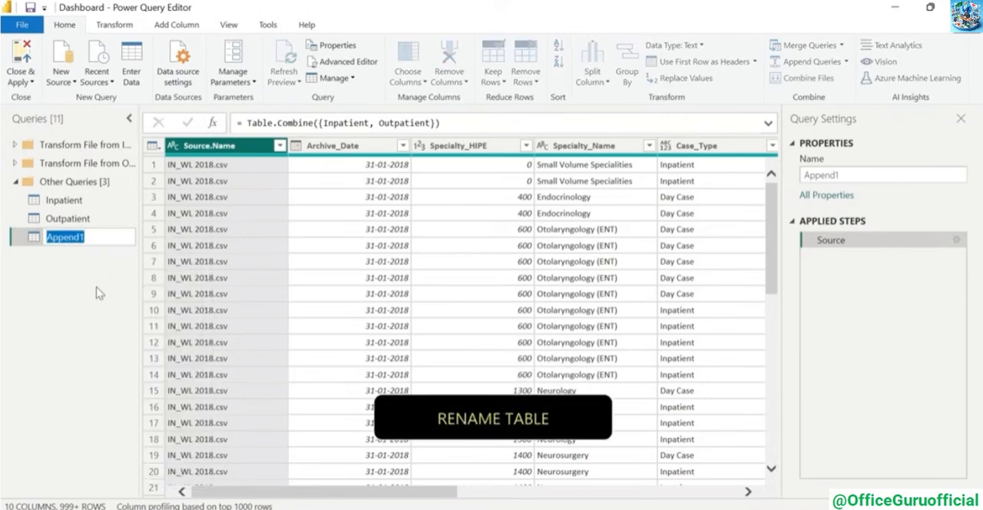
type("All_Data")
key("Return")
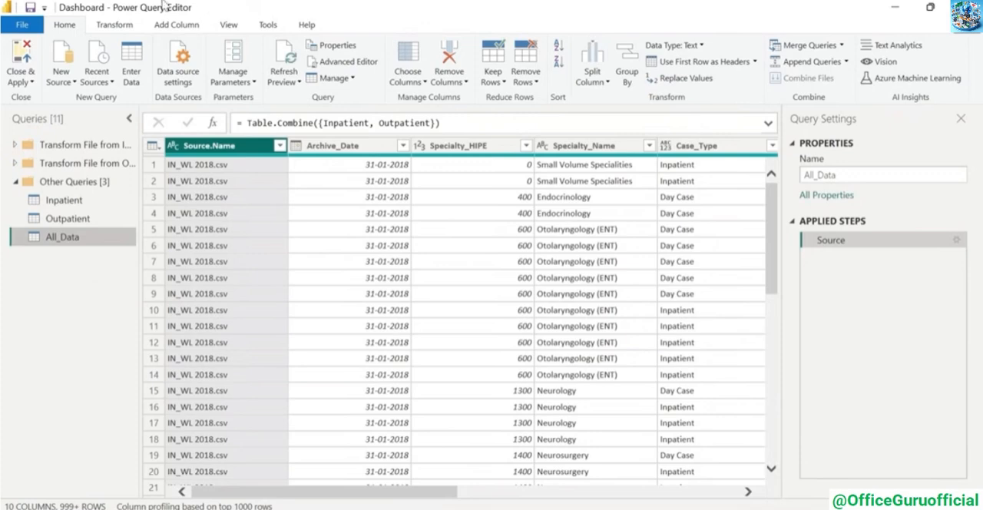
Close the query editor and apply the pending query changes to the report
left_click(114, 25)
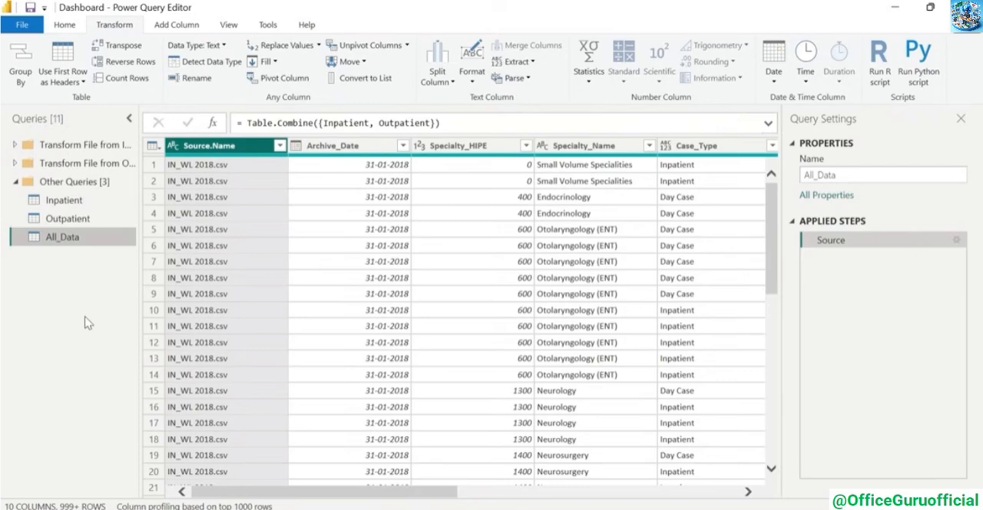
left_click(65, 25)
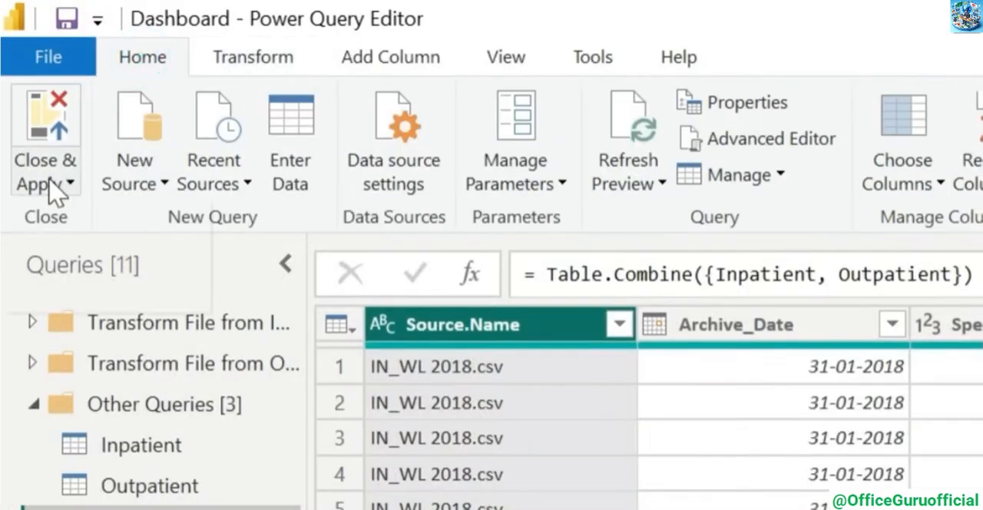
left_click(49, 183)
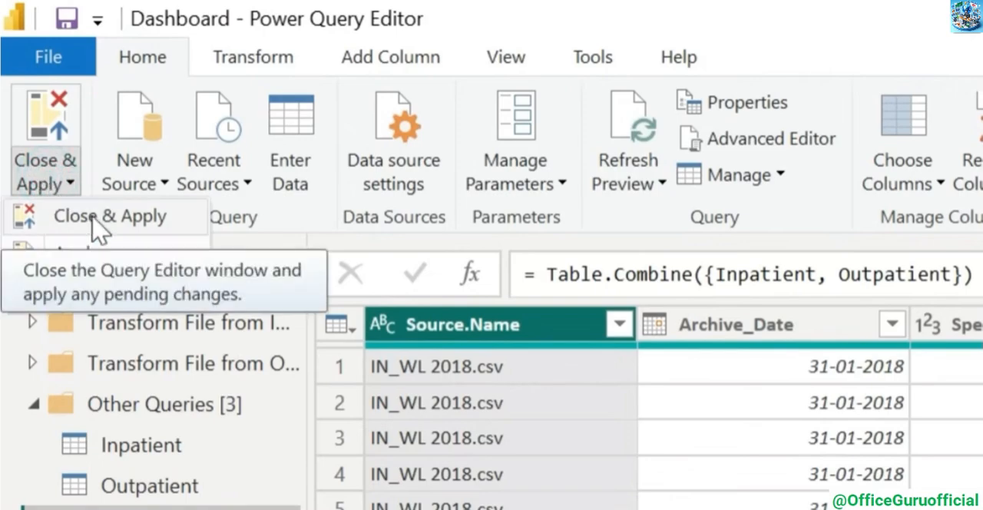
left_click(86, 216)
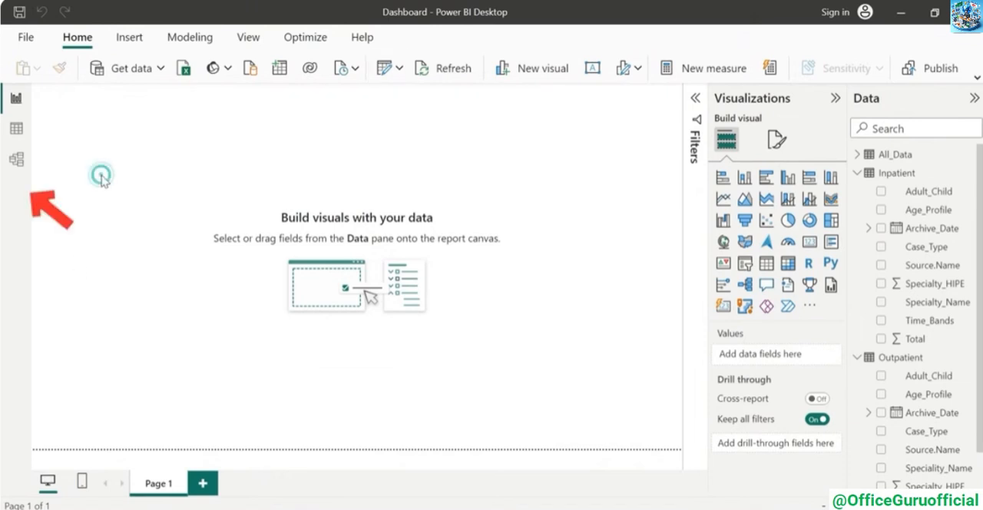
Examine the Inpatient, Outpatient and All_Data tables in the model view, and return to the report with the table field lists collapsed
left_click(15, 163)
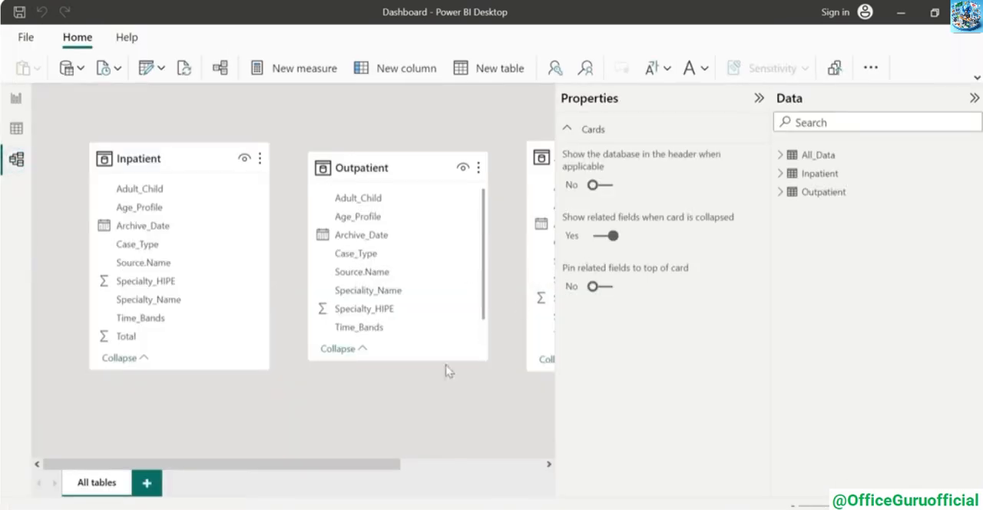
left_click_drag(315, 469, 428, 466)
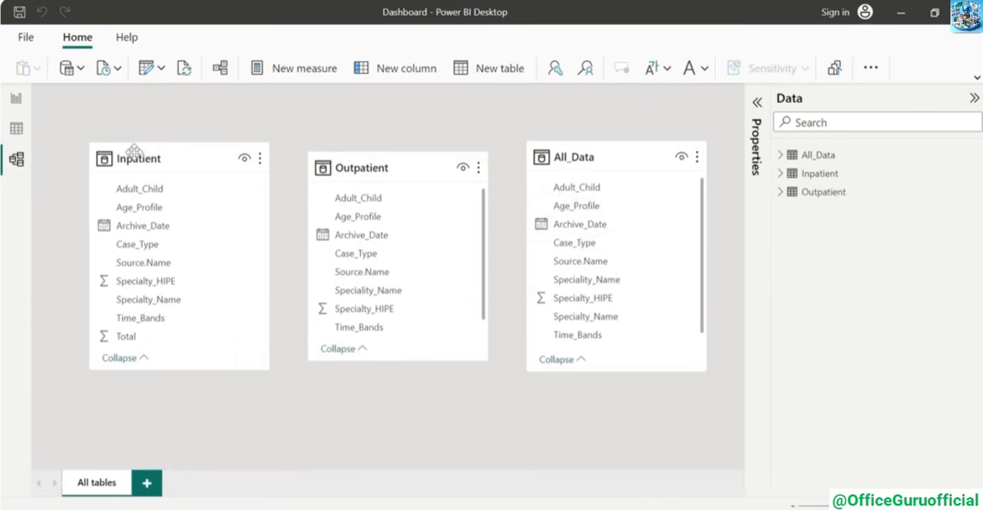
left_click(16, 98)
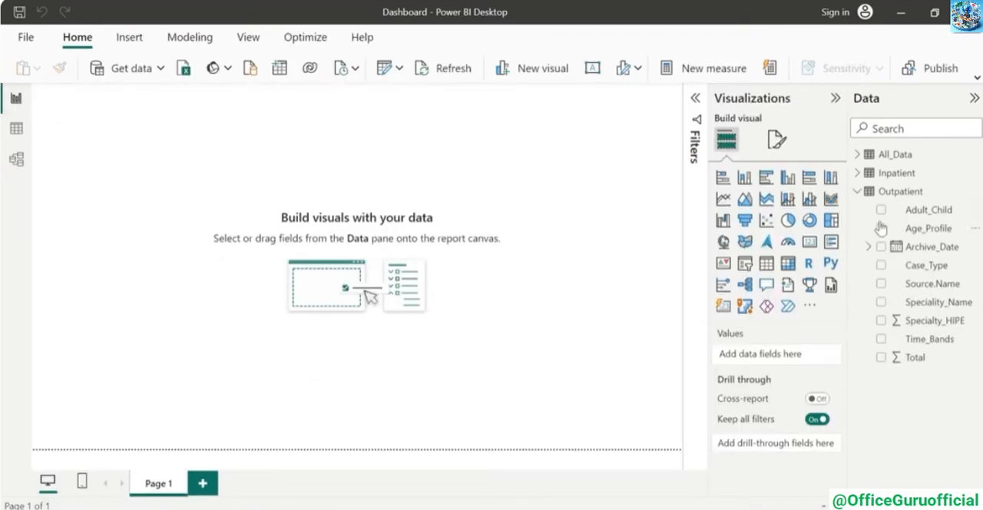
left_click(858, 192)
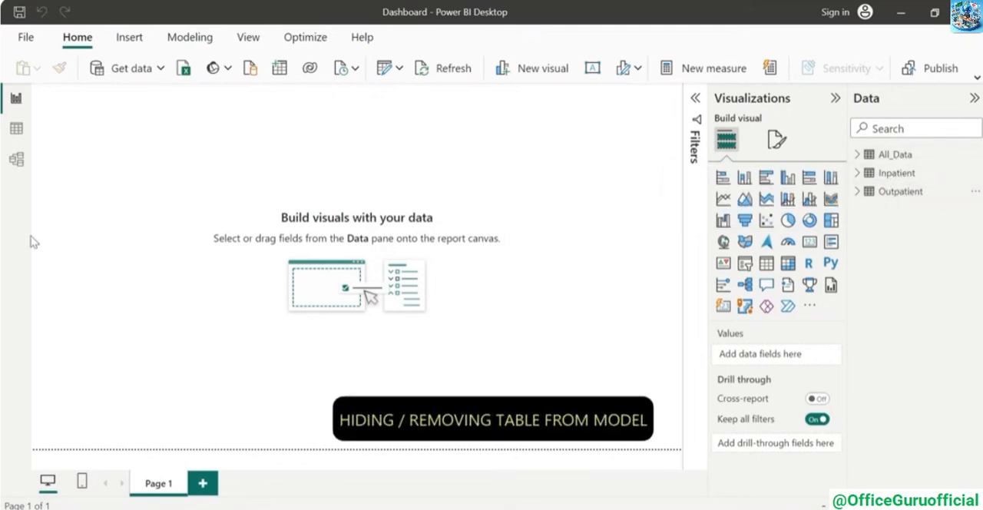
Hide the Inpatient and Outpatient tables from the report view in the data model
left_click(16, 159)
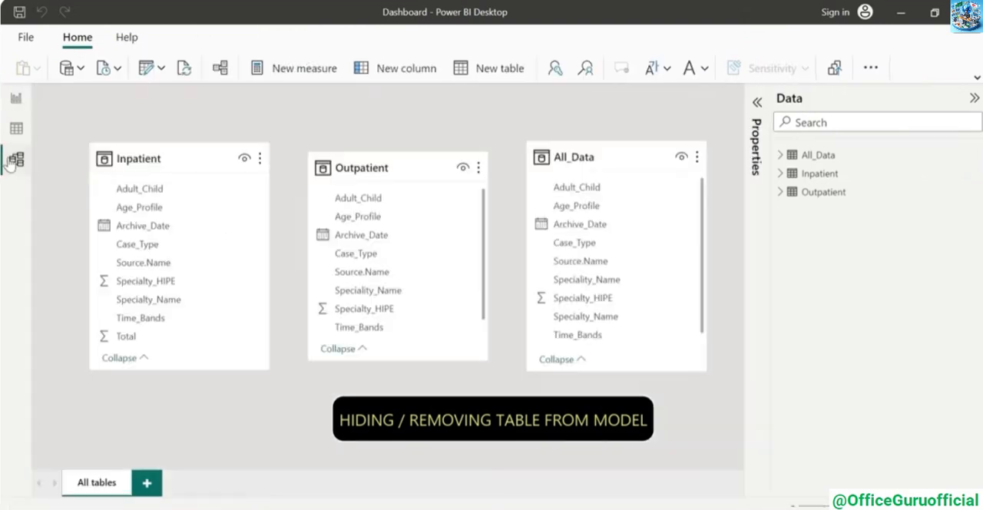
left_click(259, 159)
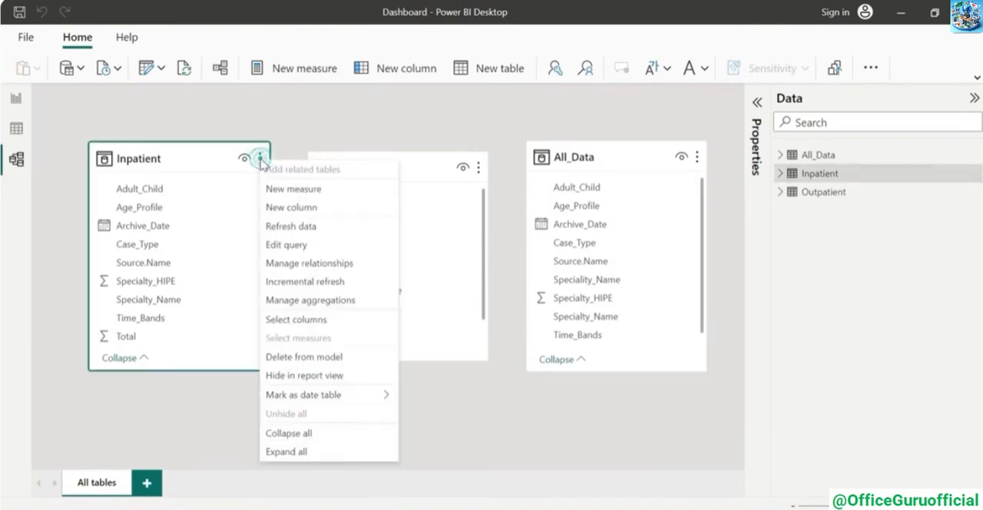
left_click(292, 376)
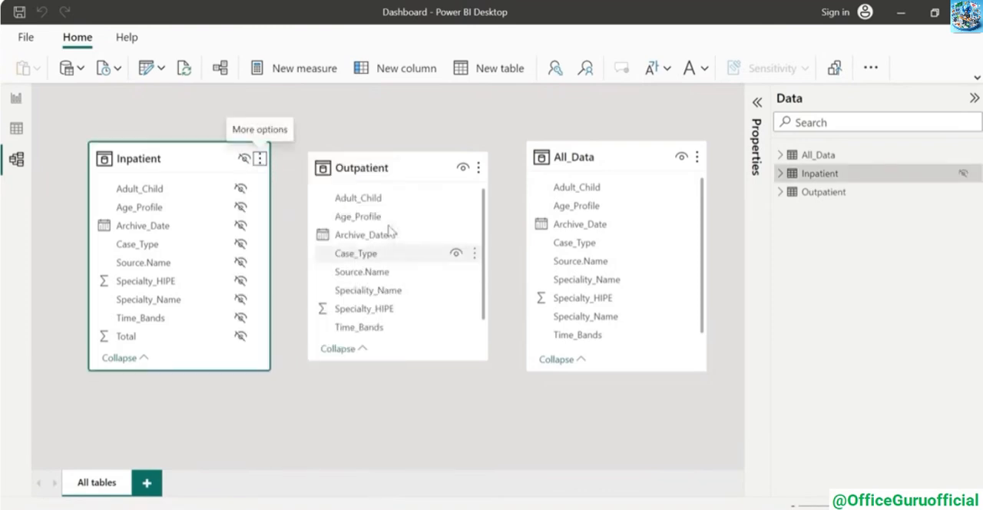
left_click(479, 167)
left_click(490, 382)
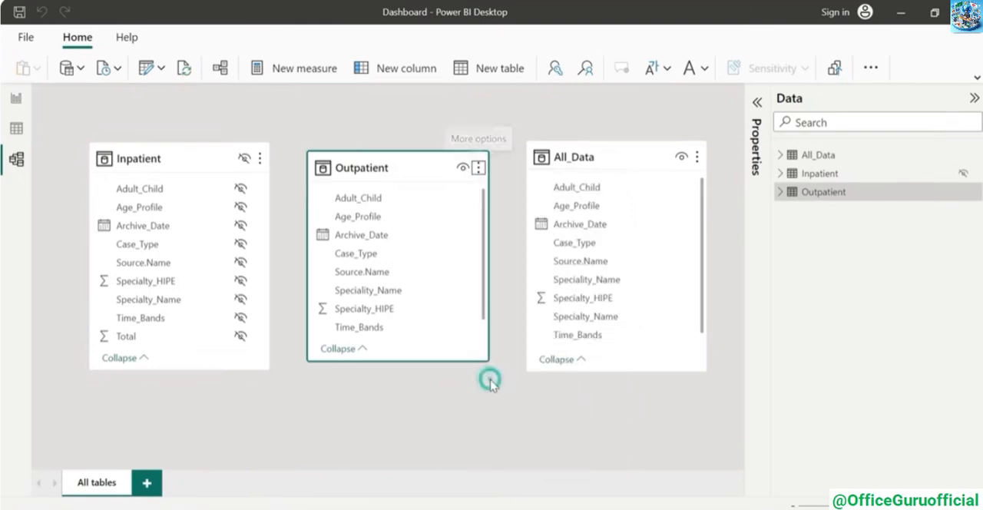
left_click(259, 158)
mouse_move(292, 395)
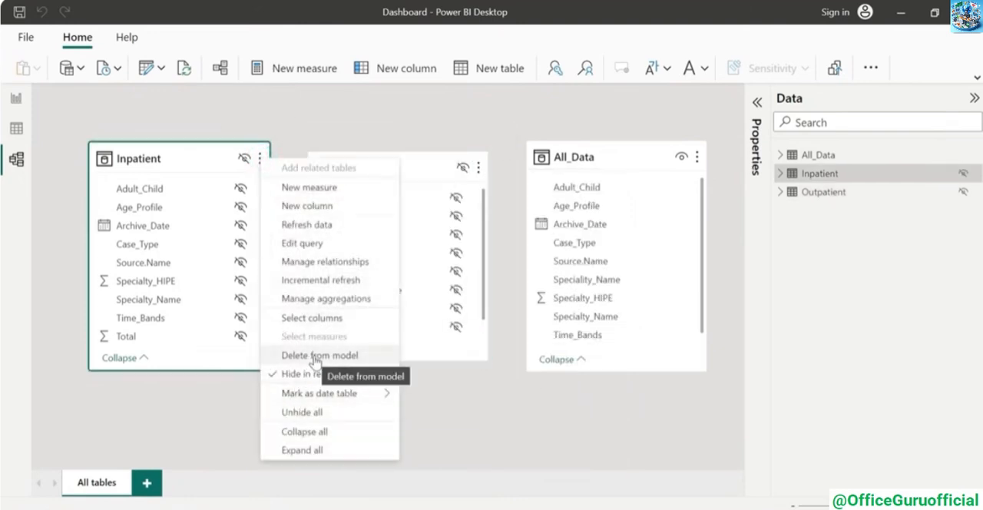
left_click(321, 127)
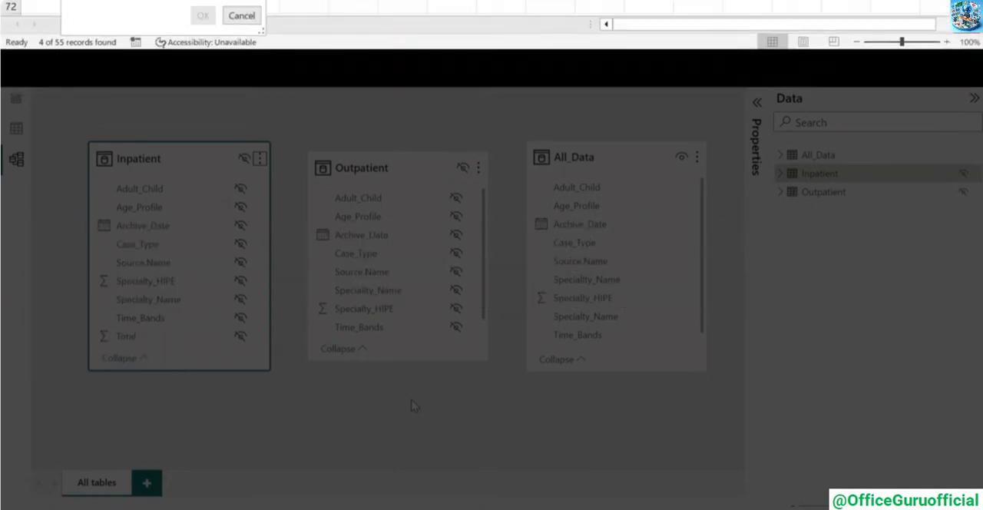
In Excel, examine the Mapping_Specialty.csv rows with Specialty Group filtered to Bones, and remove the filter
key("Return")
key("Left")
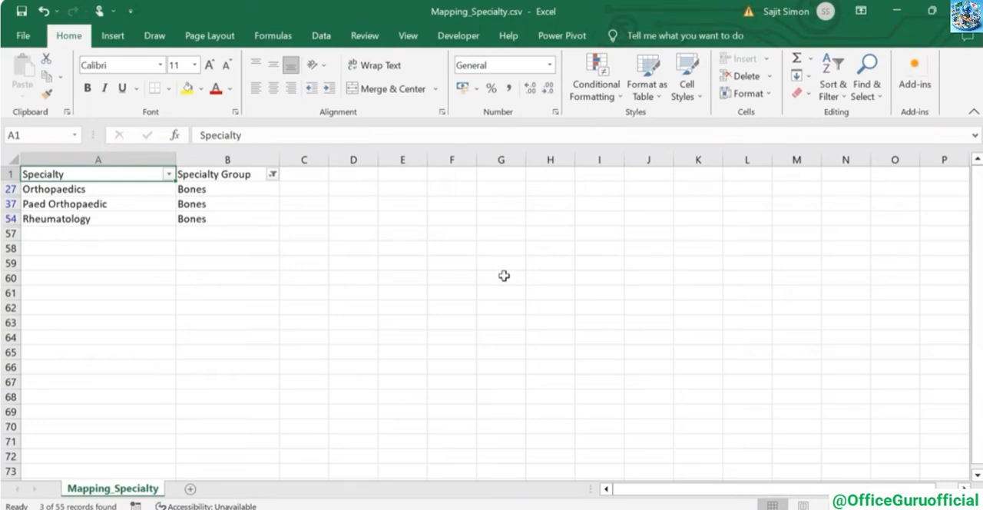
key("ctrl+shift+l")
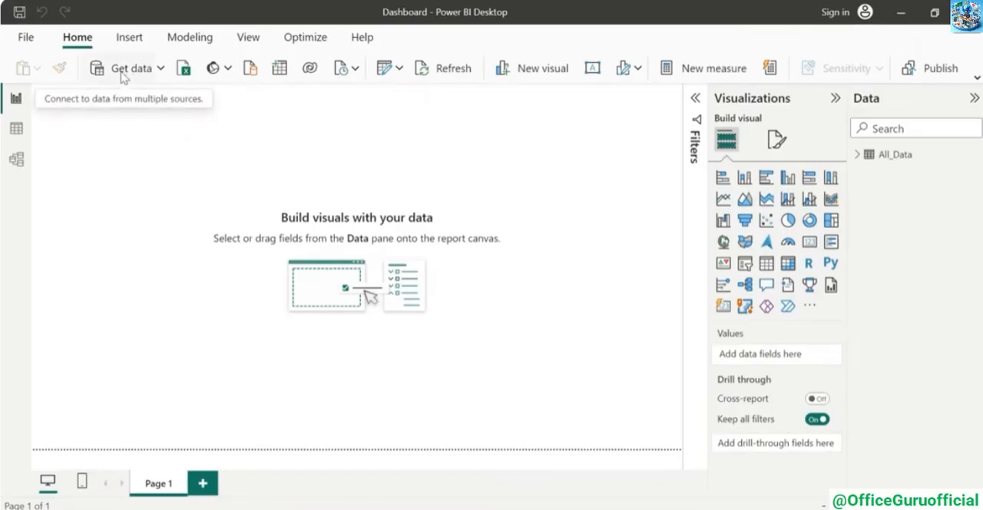
Switch to Power BI and import Mapping_Specialty.csv as a Text/CSV source, opening it for transformation
left_click(123, 73)
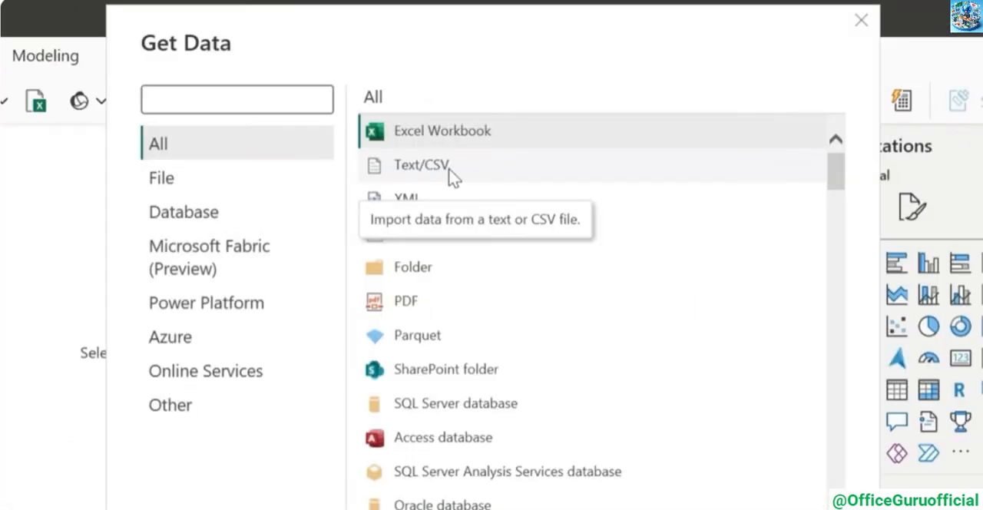
left_click(450, 172)
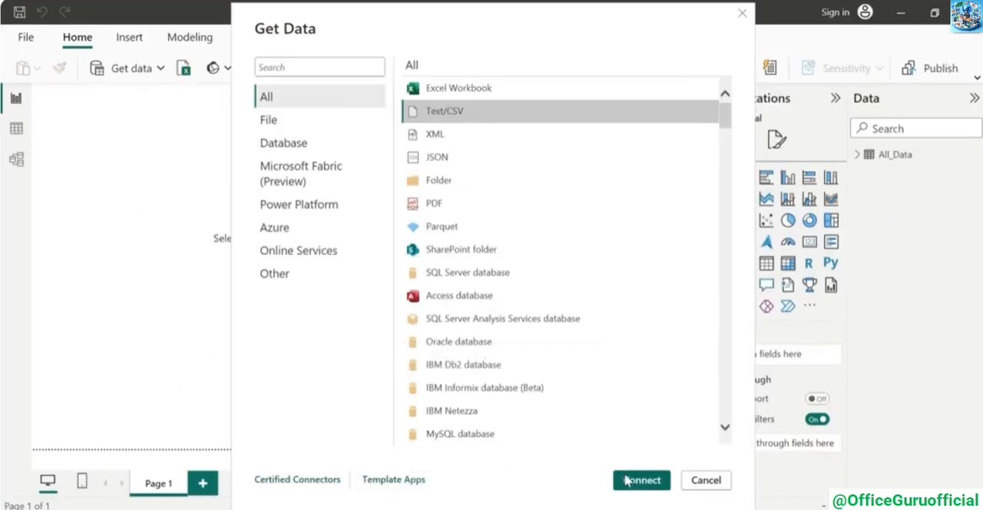
left_click(639, 480)
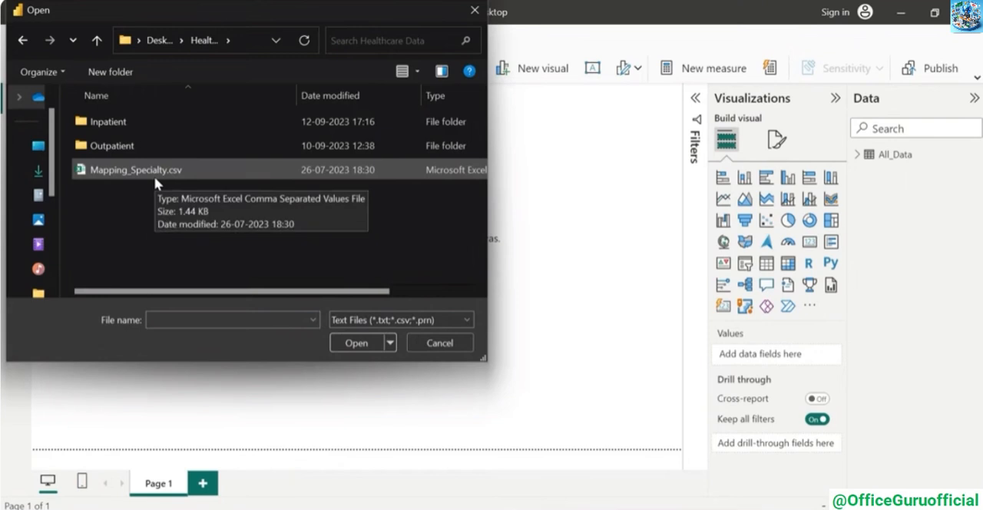
double_click(155, 177)
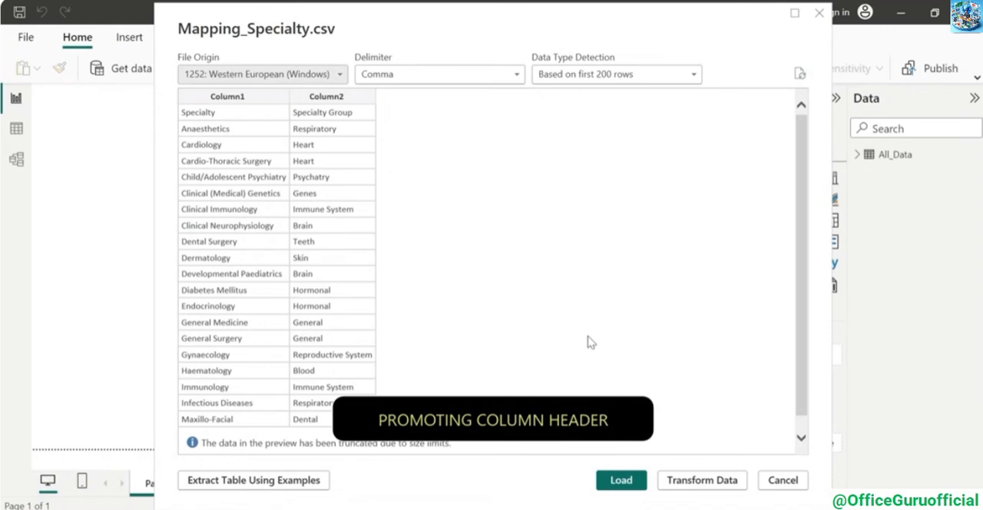
left_click(683, 488)
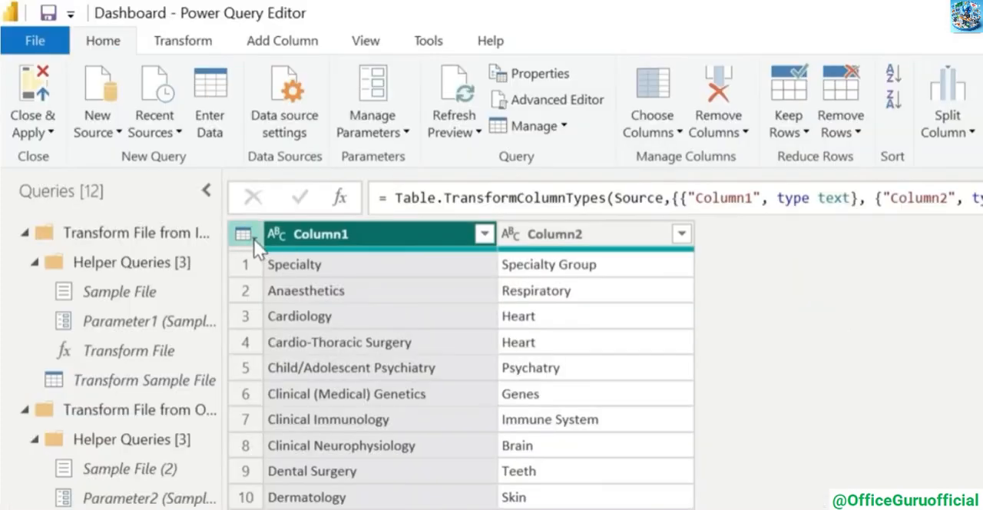
Use the first row of Mapping_Specialty as headers and apply the query changes to the report
left_click(245, 235)
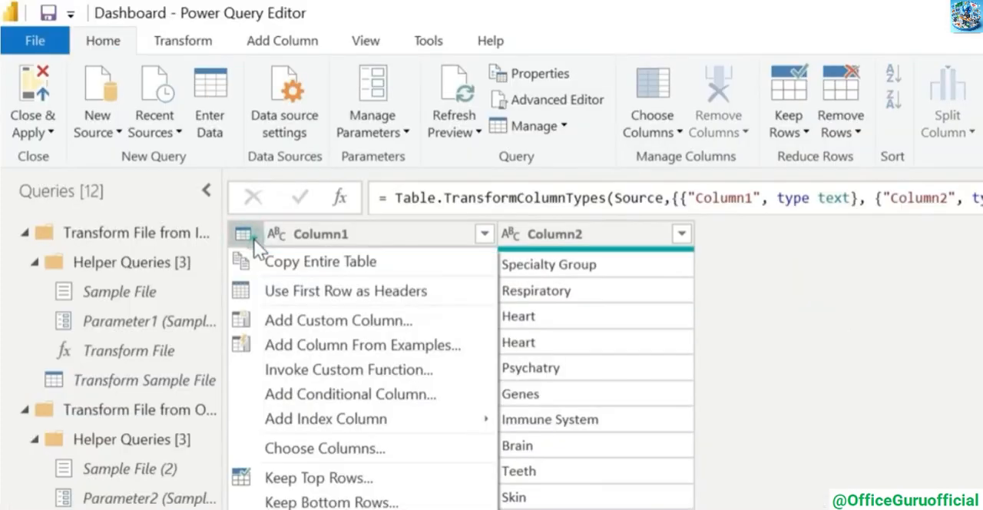
left_click(441, 290)
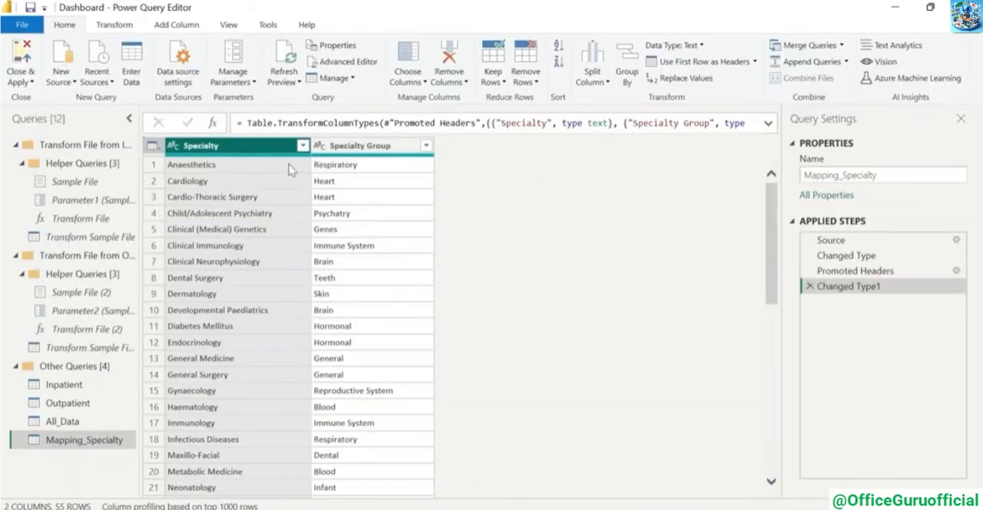
left_click(19, 80)
left_click(38, 98)
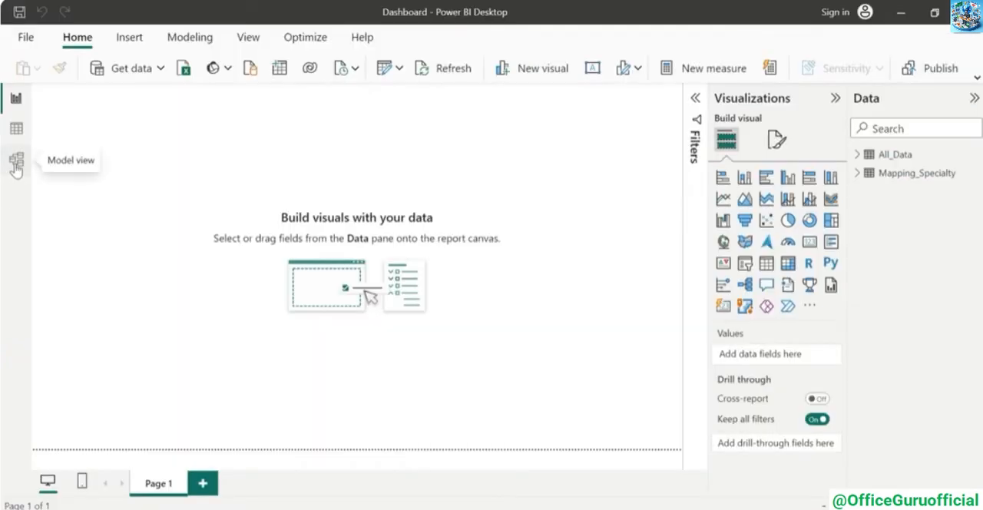
In the model, check which fields link All_Data to Mapping_Specialty, and delete the relationship between Inpatient and Mapping_Specialty
left_click(15, 165)
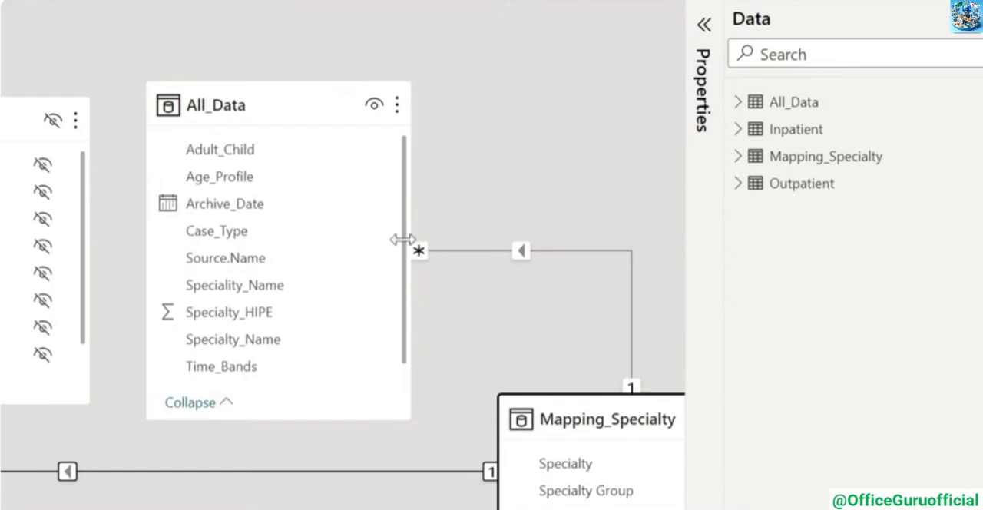
left_click(474, 252)
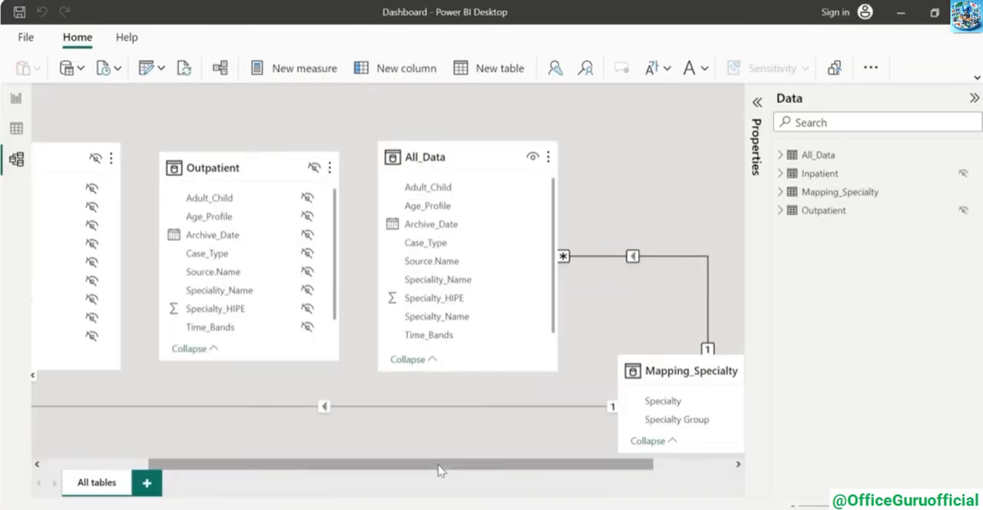
left_click_drag(438, 470, 312, 458)
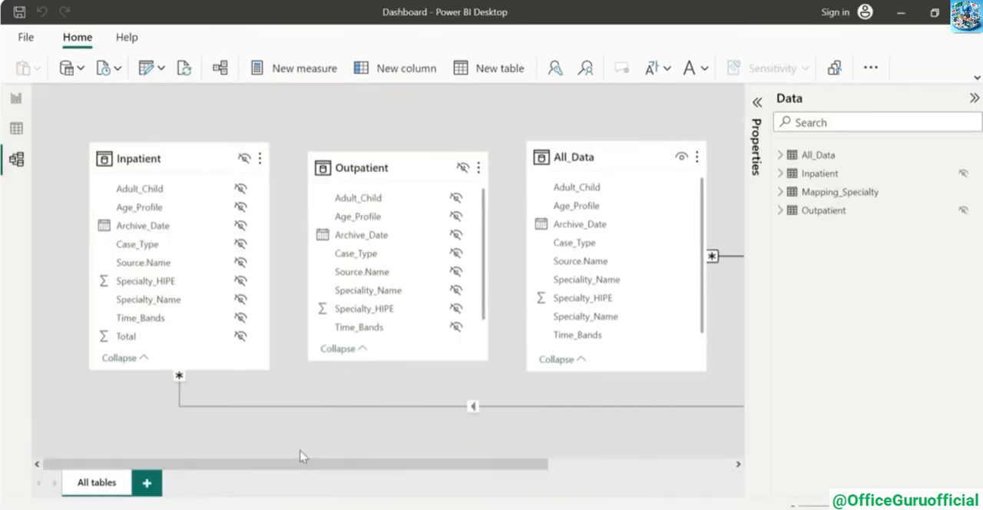
right_click(246, 413)
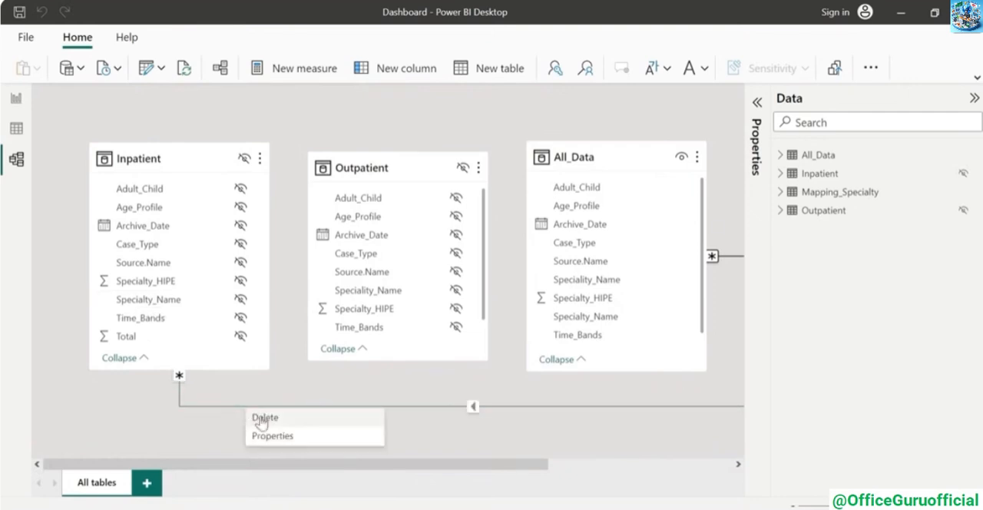
left_click(263, 418)
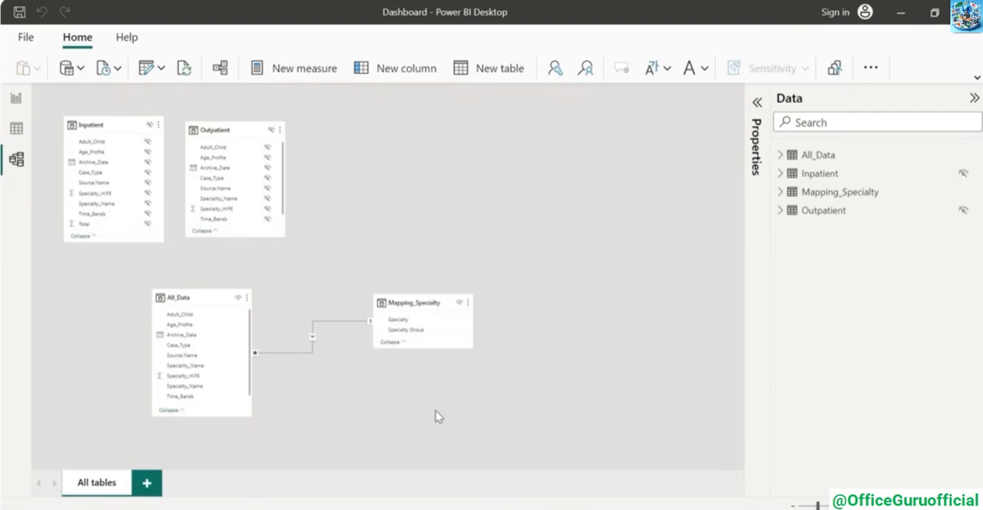
Delete the relationship between All_Data and Mapping_Specialty and recreate it by linking Specialty_Name to Specialty
right_click(312, 355)
left_click(323, 359)
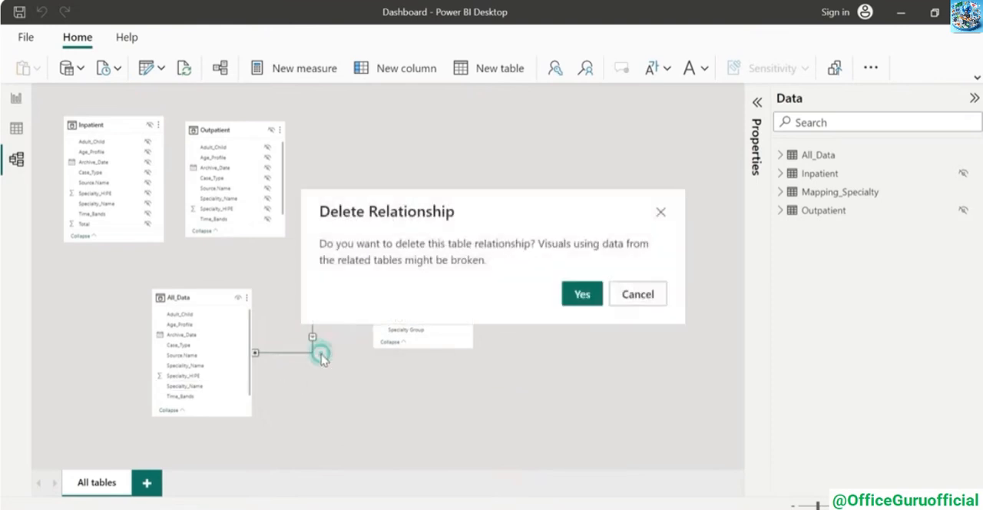
left_click(582, 294)
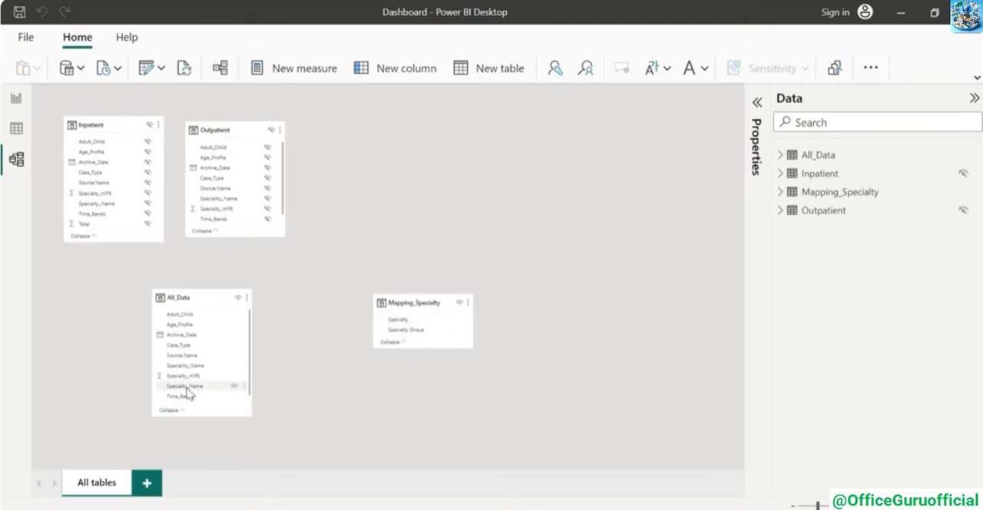
left_click_drag(186, 392, 400, 324)
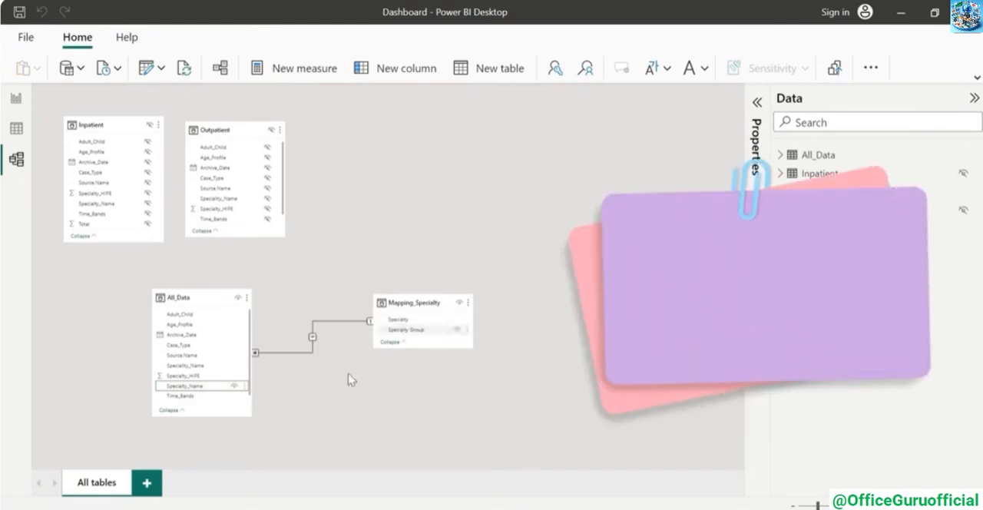
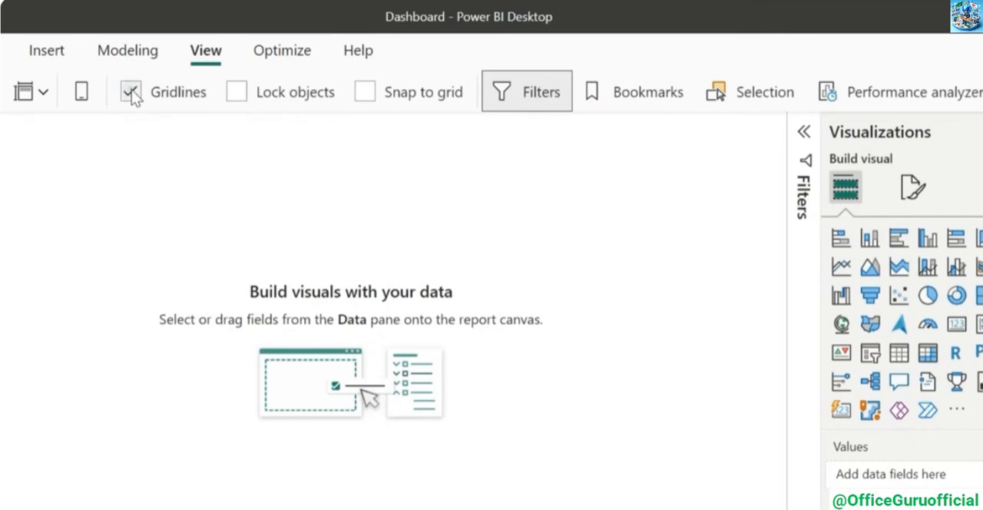
Turn on snap to grid for the report page and add an empty card visual to the canvas
left_click(365, 93)
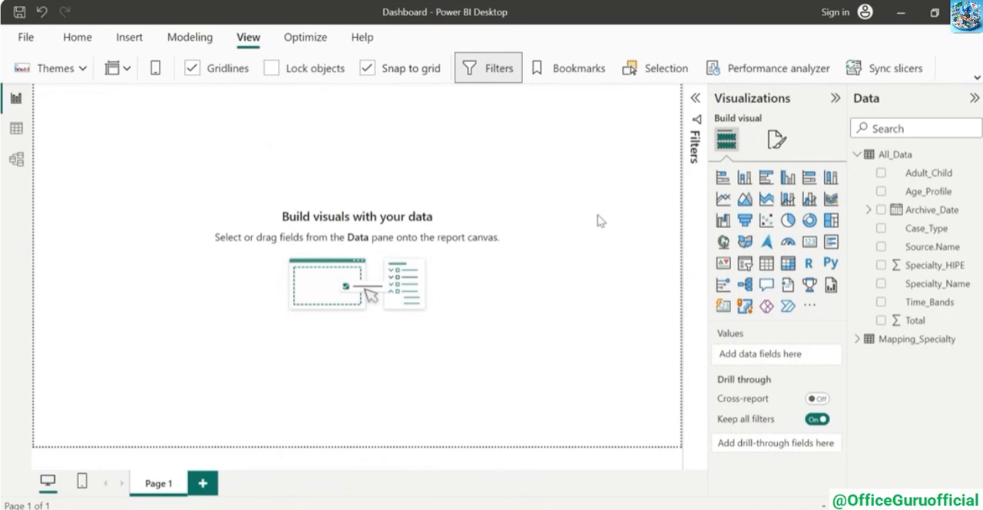
left_click(809, 242)
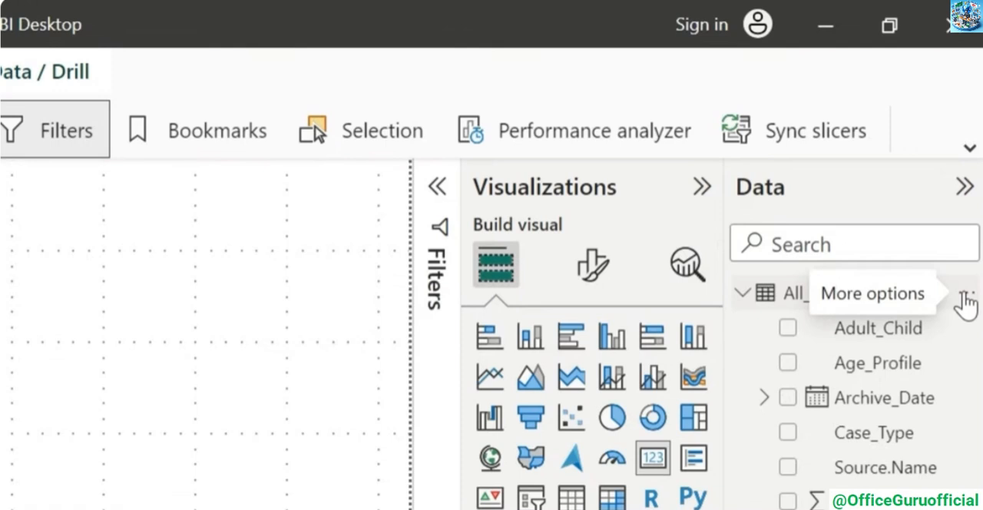
Create a new measure in the All_Data table and name it Latest Month Wait List
left_click(964, 298)
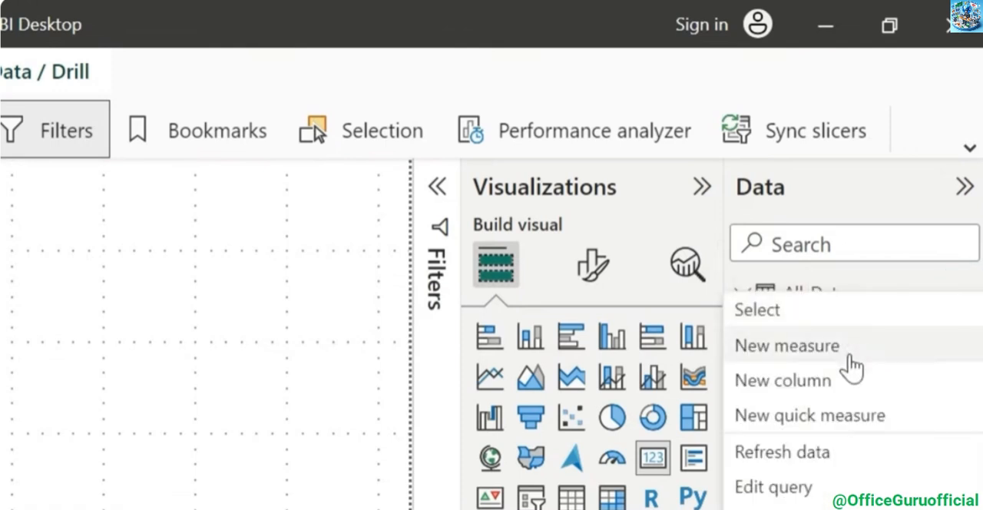
left_click(830, 350)
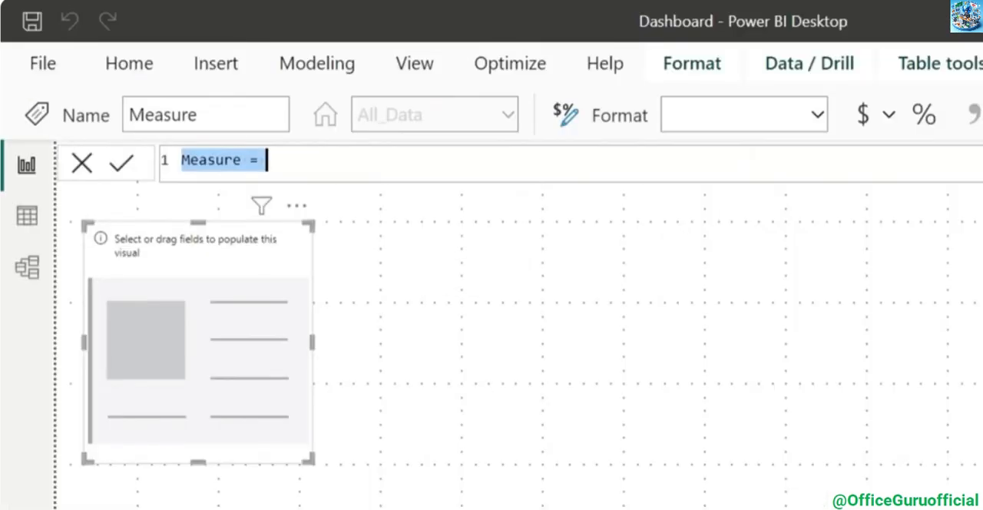
left_click(178, 94)
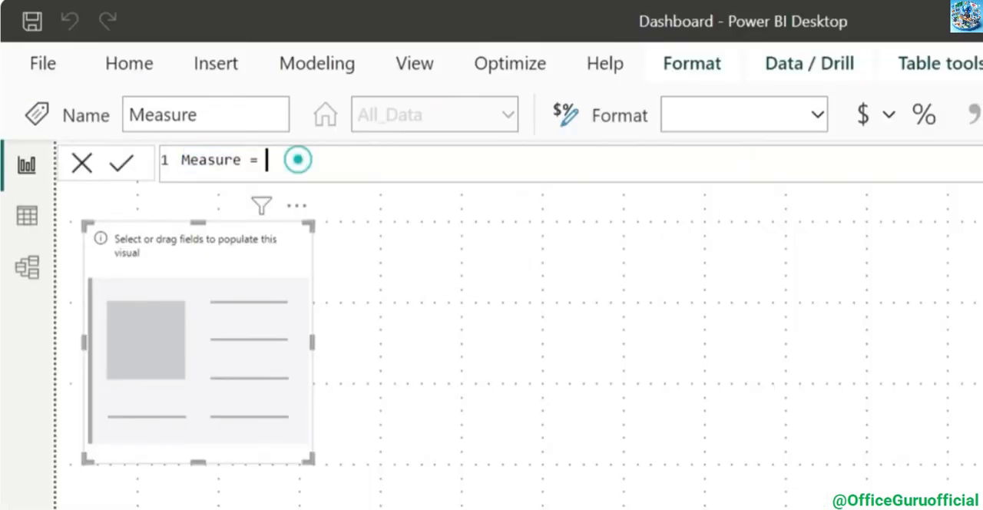
left_click_drag(240, 160, 182, 160)
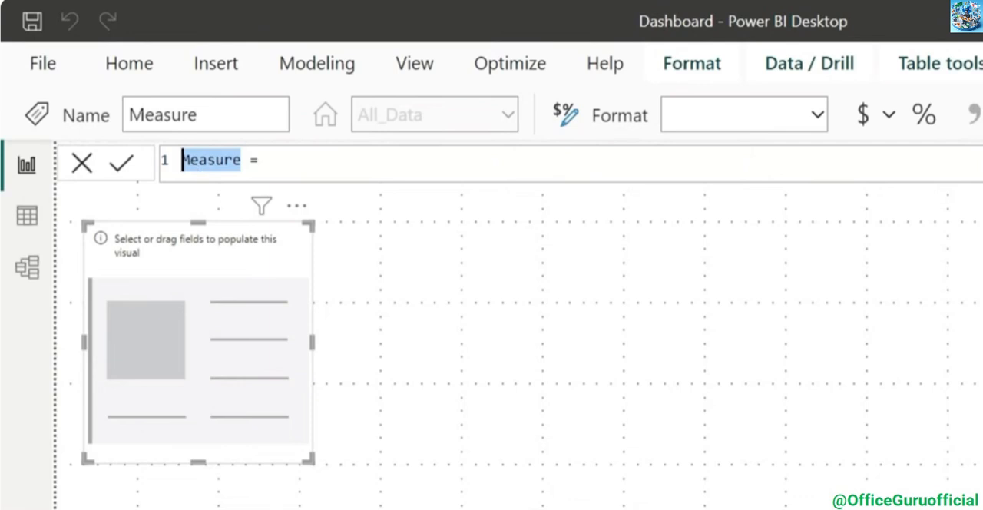
type("Latest Month Wai")
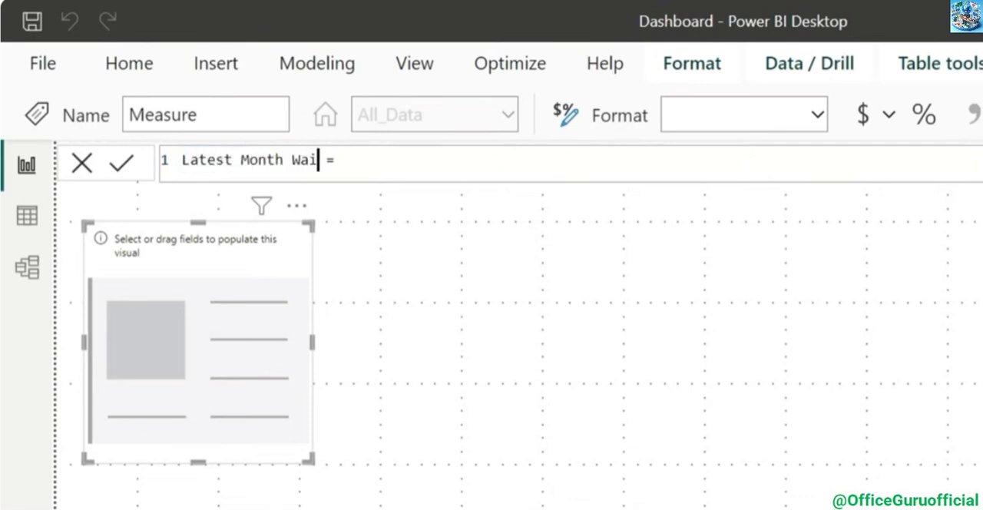
type("t List")
key("End")
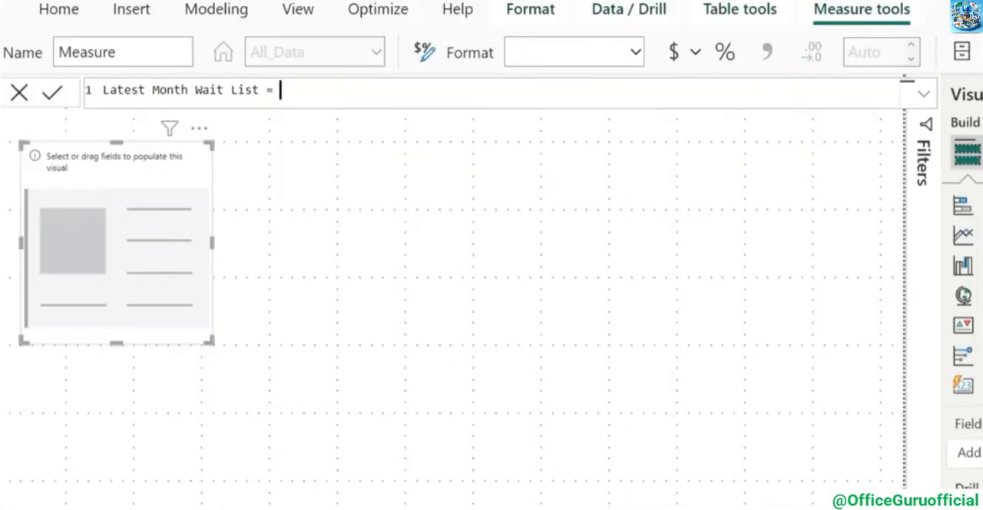
Start the Latest Month Wait List formula with CALCULATE, using SUM(All_Data[Total]) as its expression
left_click(586, 83)
type("cal")
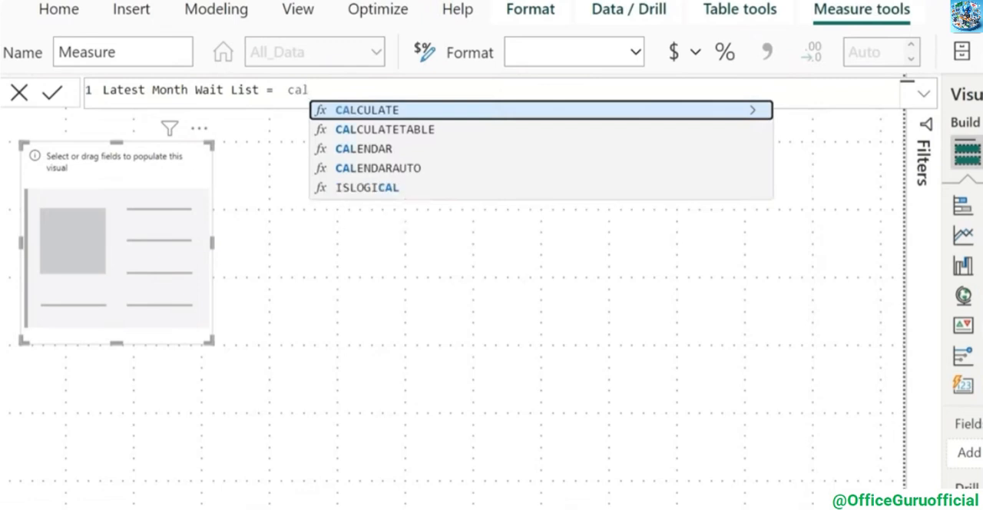
key("Tab")
type("sum")
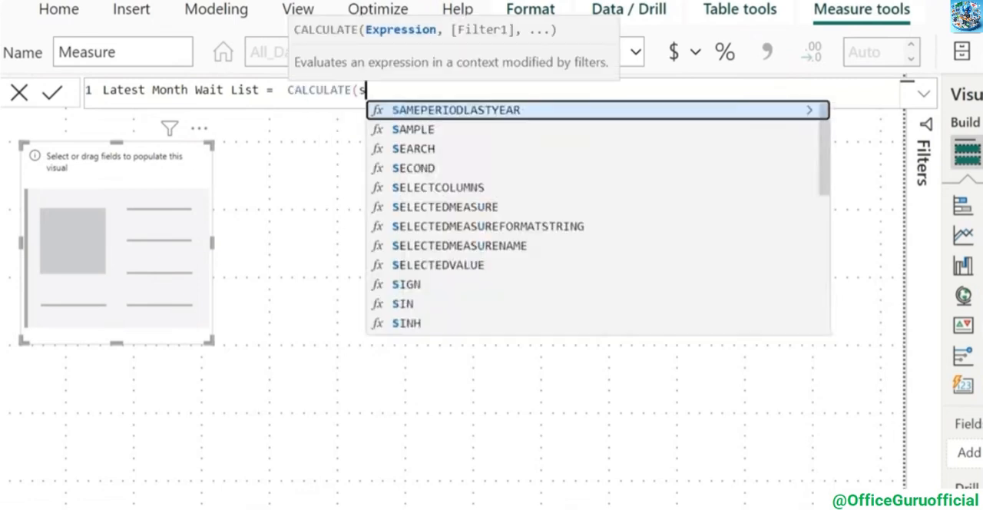
key("Tab")
type("to")
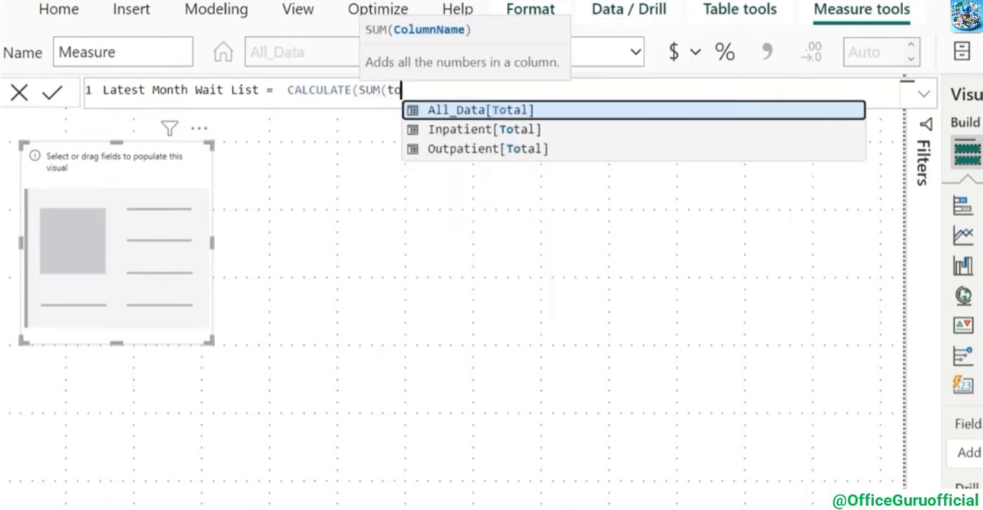
key("Tab")
type("),")
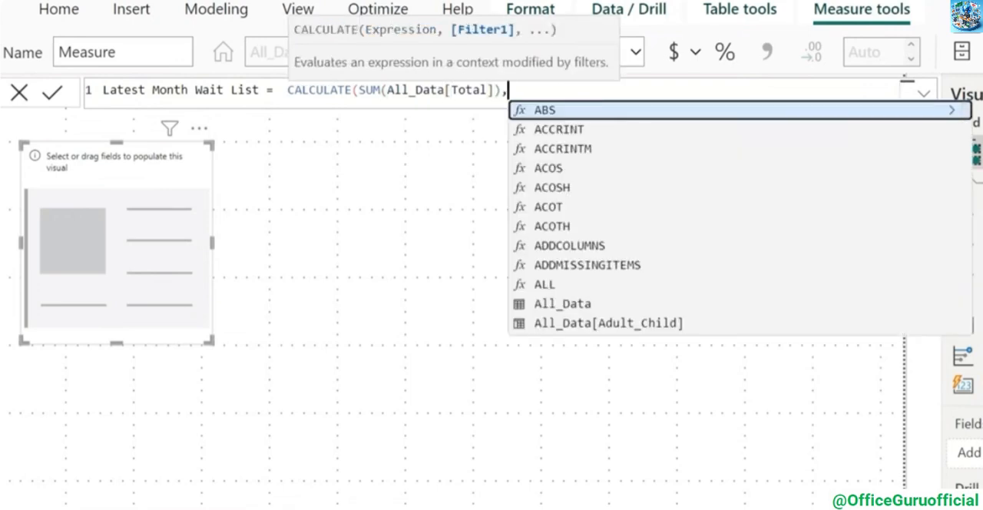
type("archi")
Complete the formula with the filter All_Data[Archive_Date] = MAX(All_Data[Archive_Date]) and commit the measure
key("Tab")
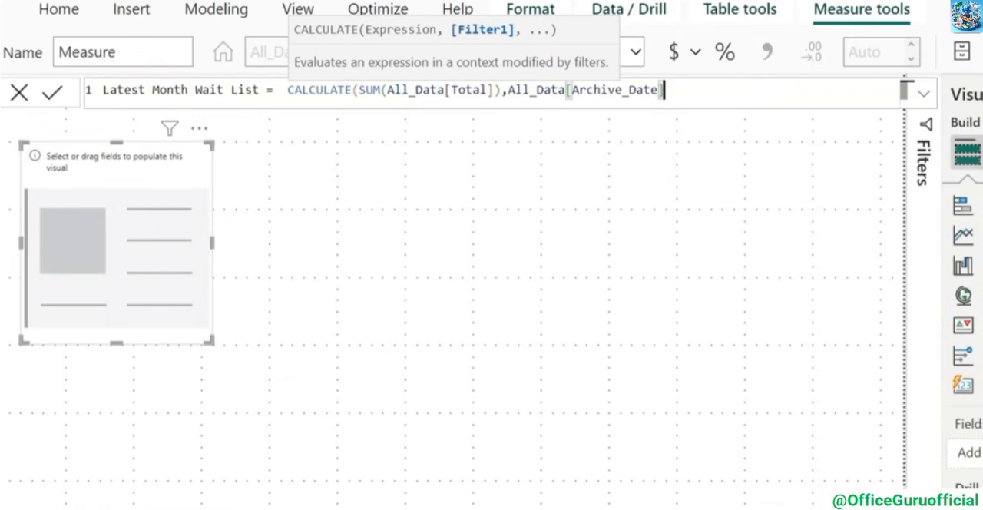
type("= max")
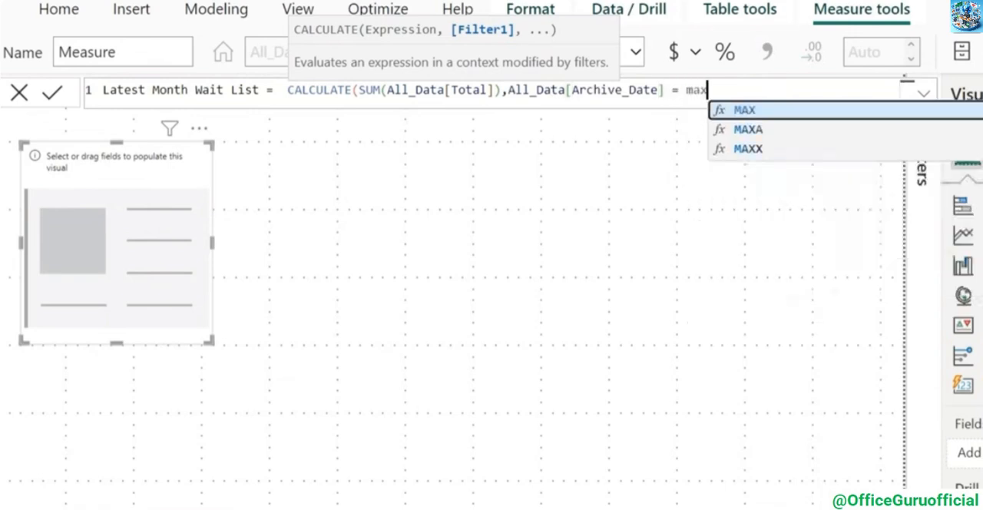
key("Tab")
type("a[Archi")
key("Tab")
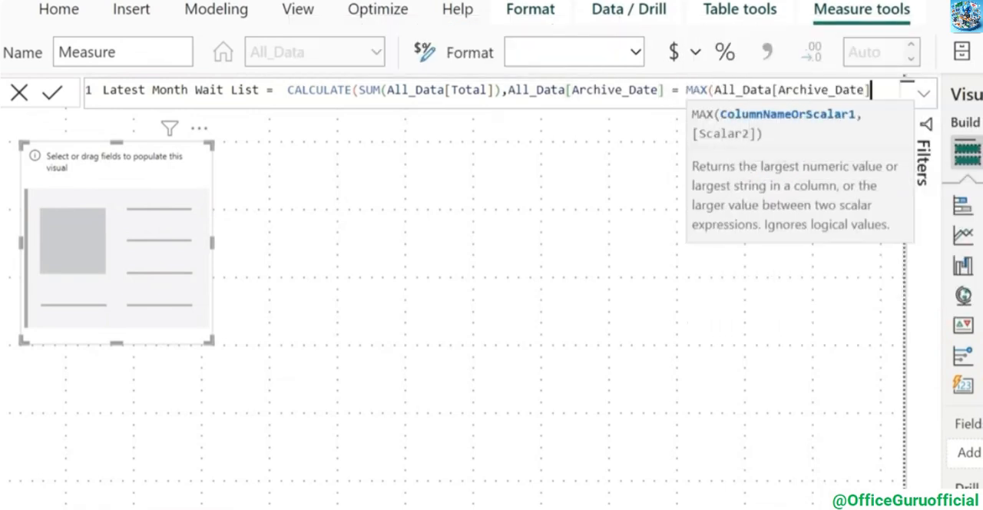
type(")")
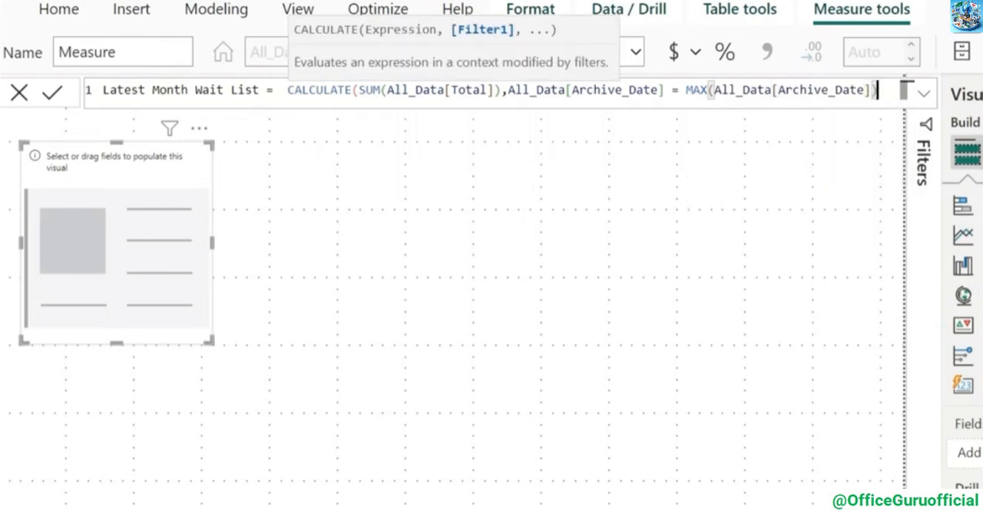
type(")")
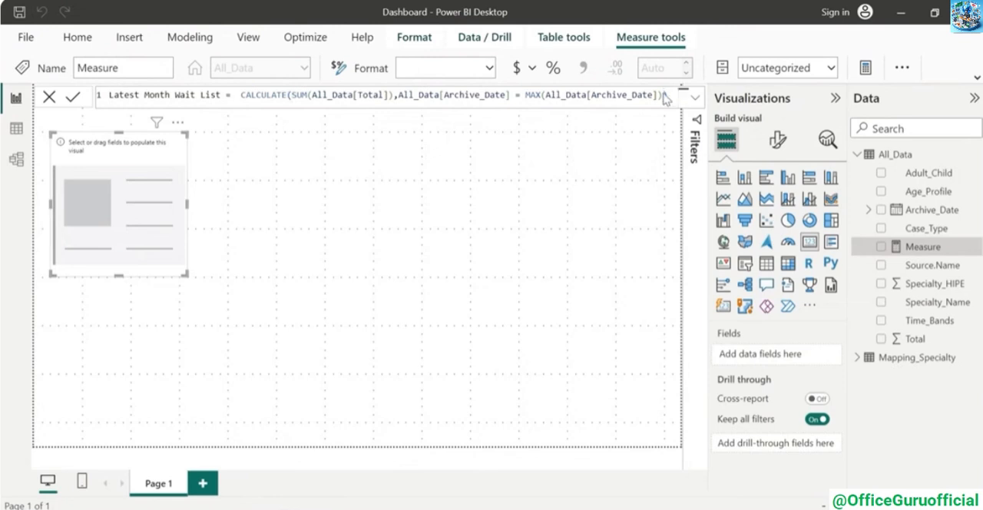
key("Return")
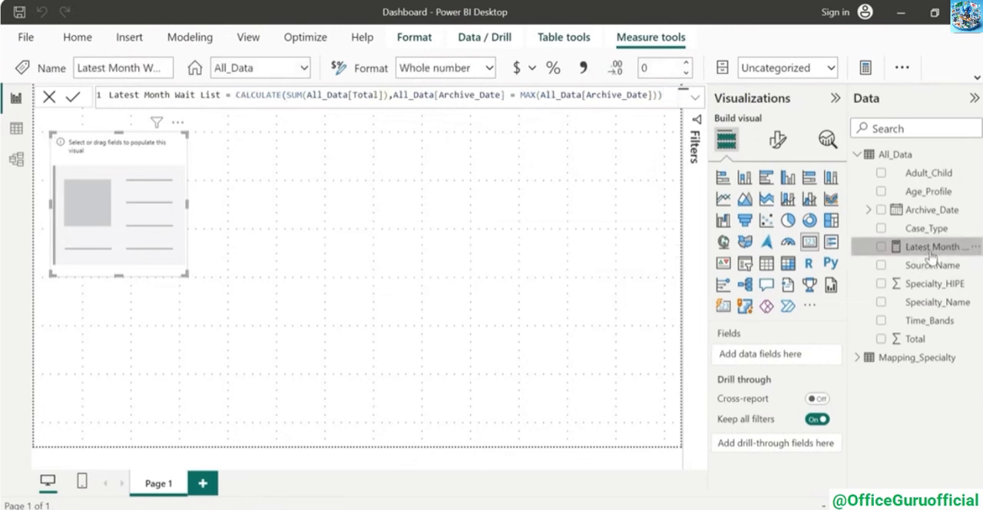
Show Latest Month Wait List in the card, and place a duplicate of the card directly beside it
left_click_drag(931, 250, 798, 358)
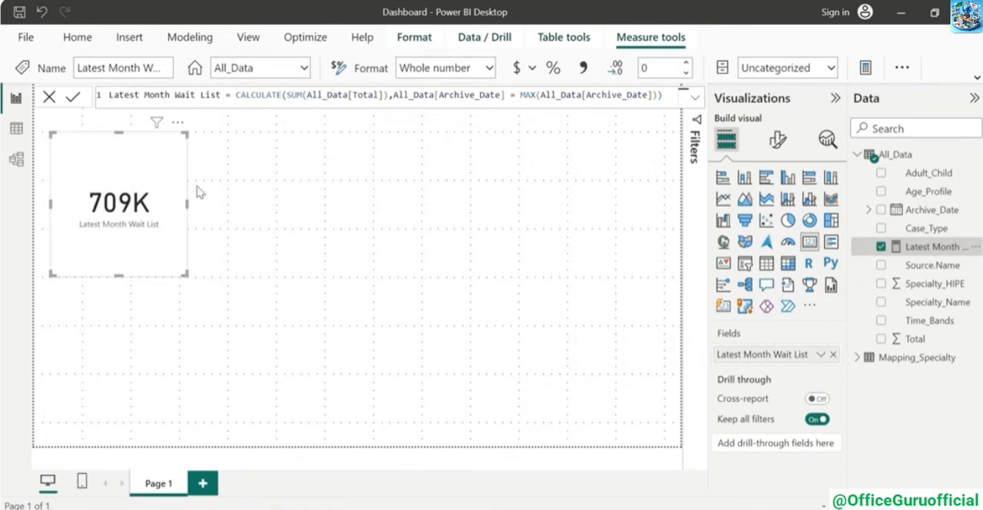
left_click(176, 235)
key("ctrl+c")
key("ctrl+v")
left_click_drag(176, 235, 294, 246)
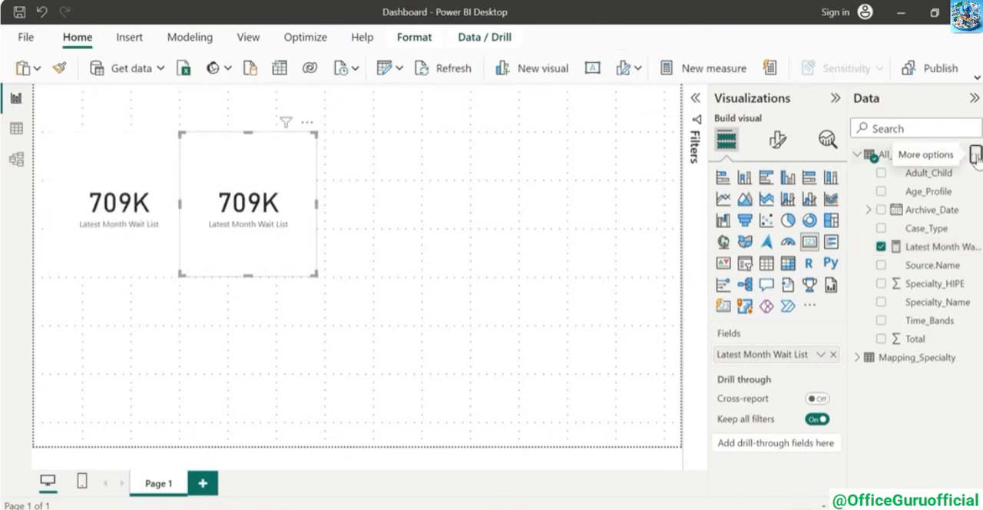
Create another new measure in All_Data and name it PY Latest Month Wait List
left_click(974, 154)
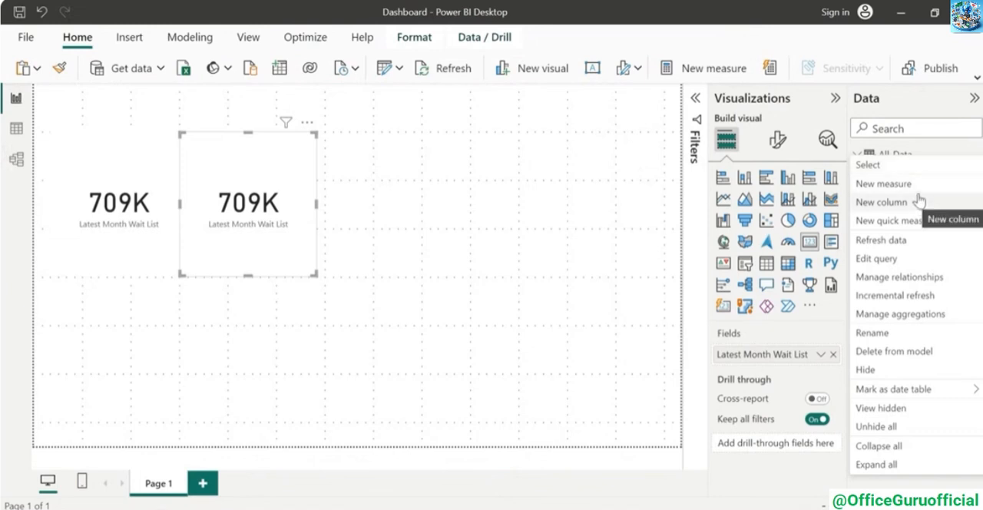
left_click(883, 183)
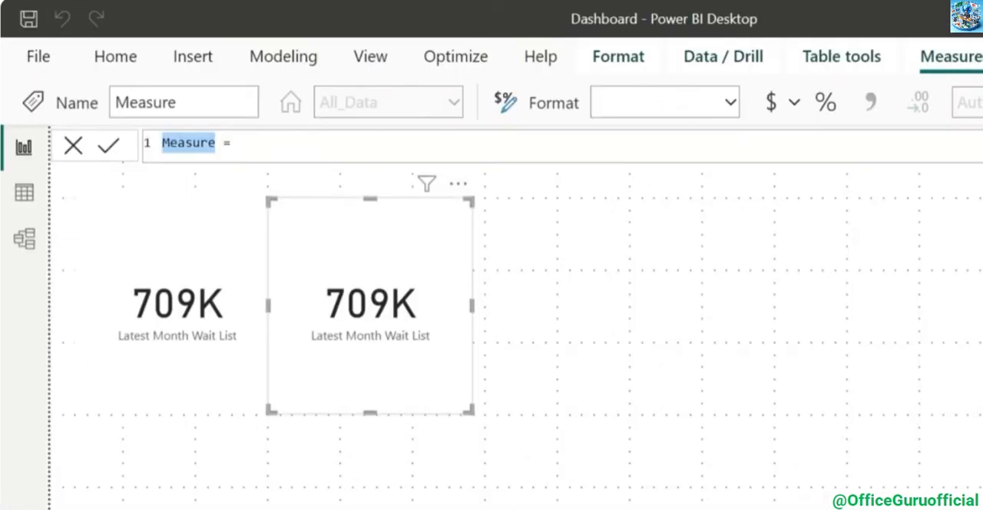
type("PY Latest ")
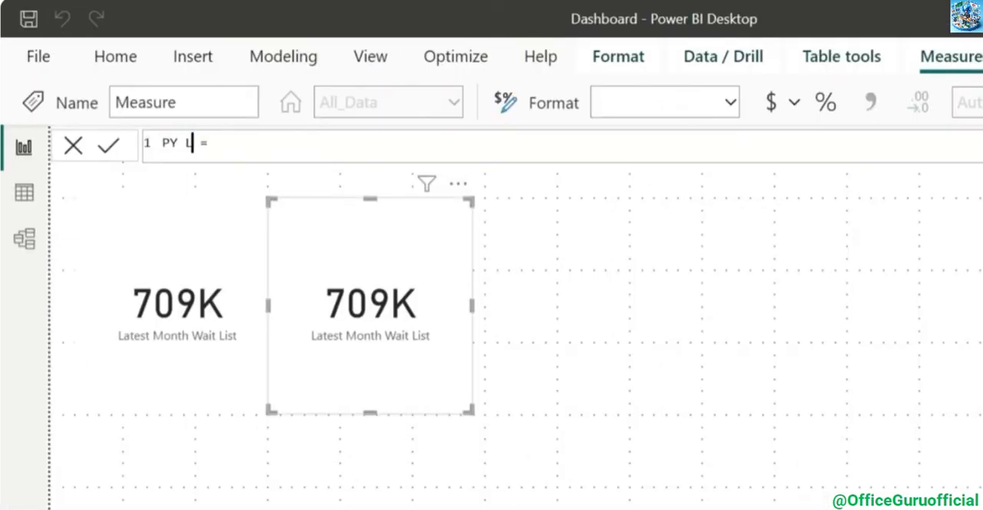
type("Month Wait ")
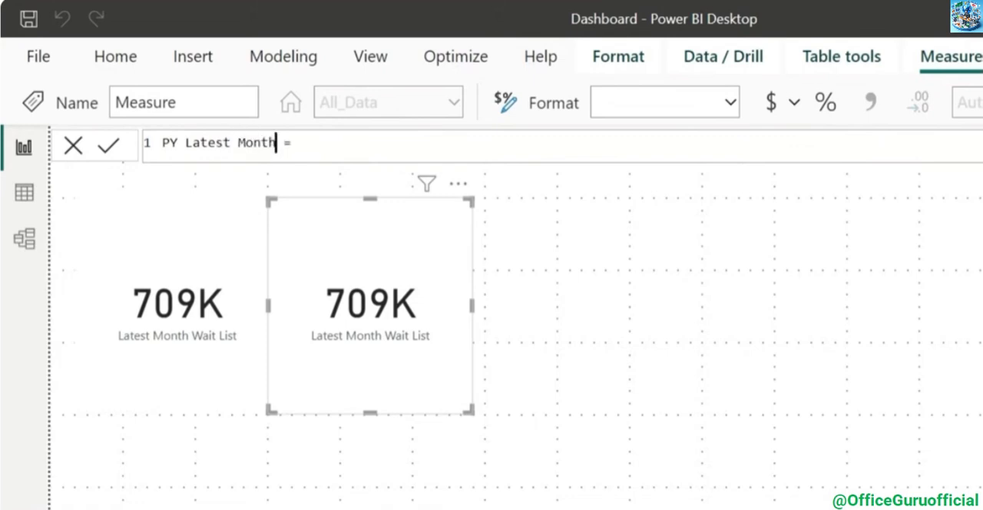
type("List")
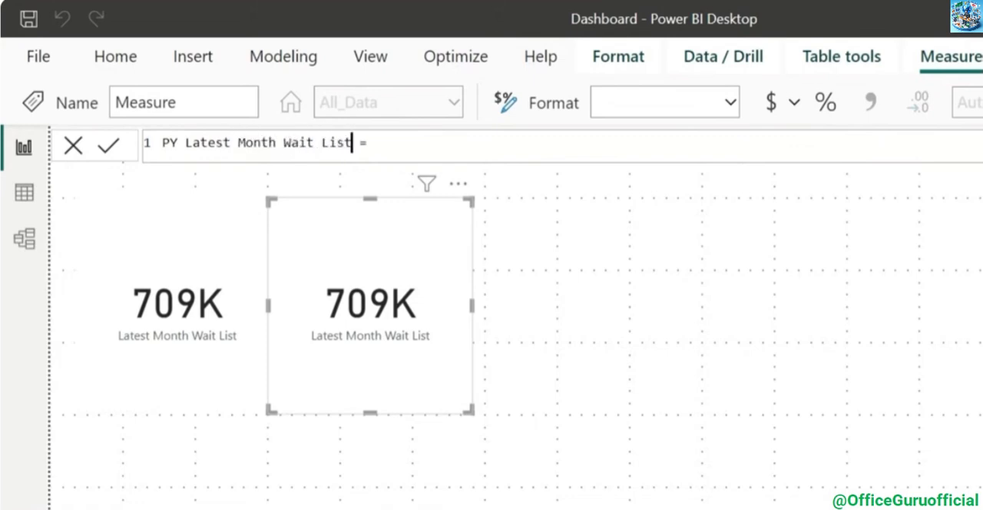
Start the PY Latest Month Wait List formula with CALCULATE(SUM(All_Data[Total]), leaving it ready for a filter argument
key("Right")
key("Right")
key("Right")
type("Ca")
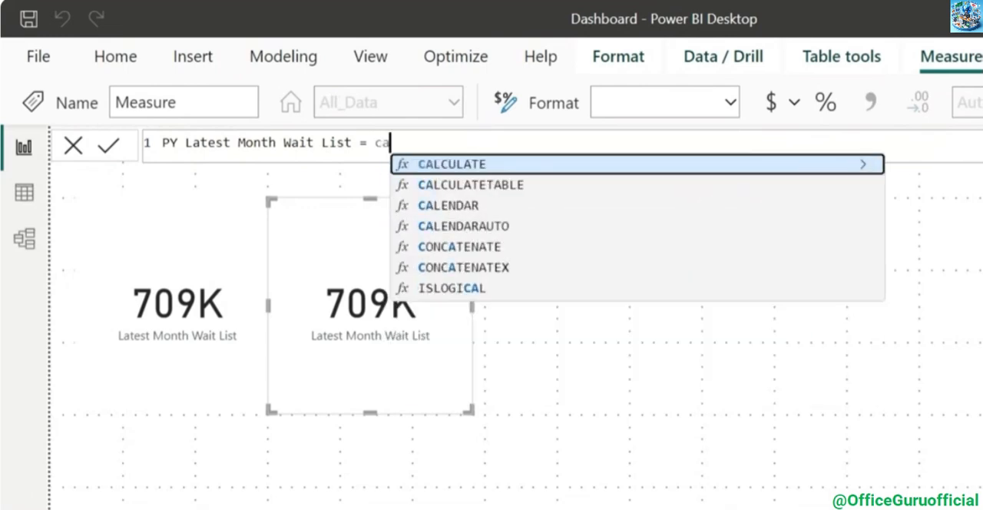
key("Tab")
type("sum")
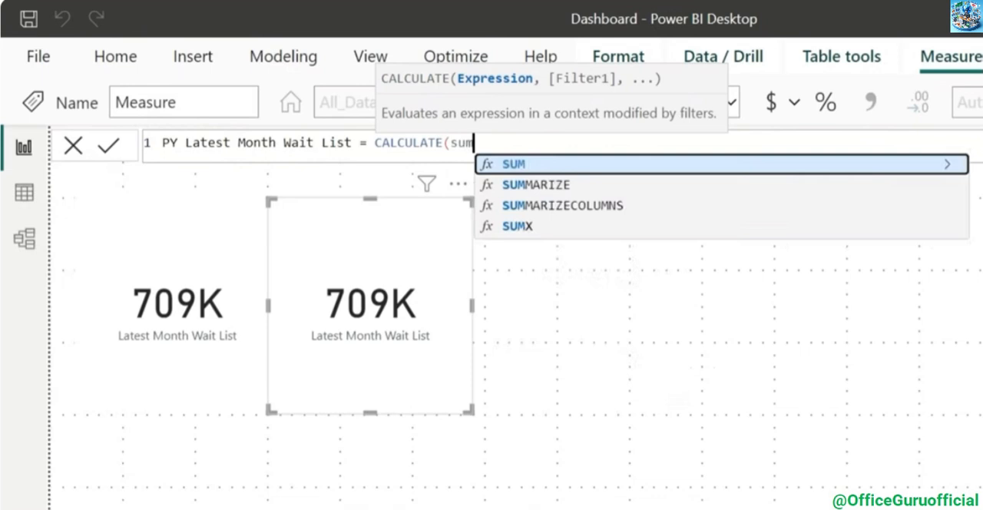
key("Tab")
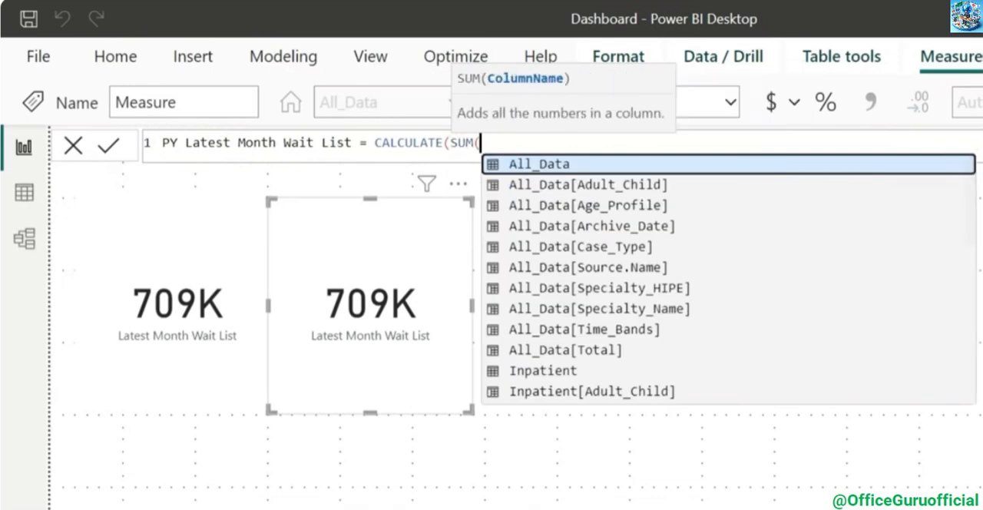
type("tot")
key("Tab")
type("), ")
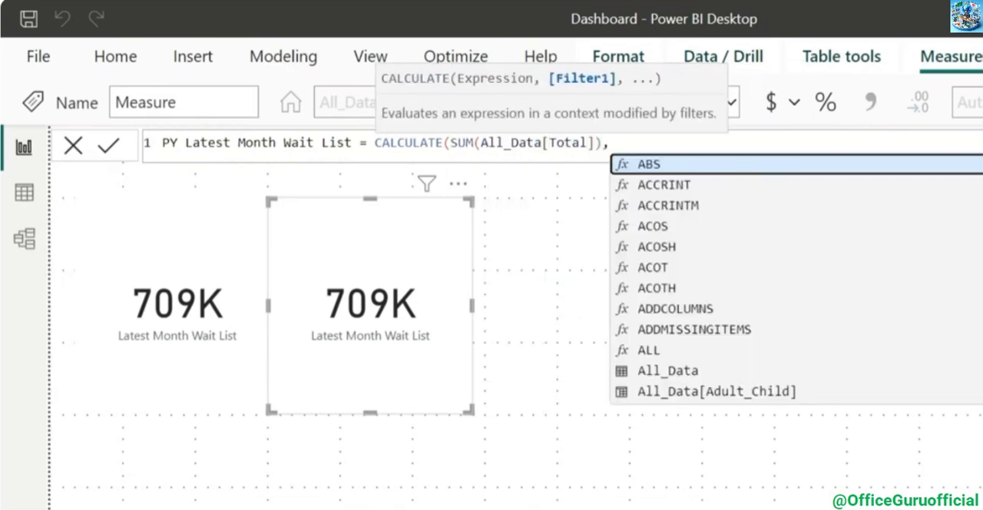
type("archi")
Add the filter All_Data[Archive_Date] = MAX(All_Data[Archive_Date]) to the PY Latest Month Wait List formula
key("Tab")
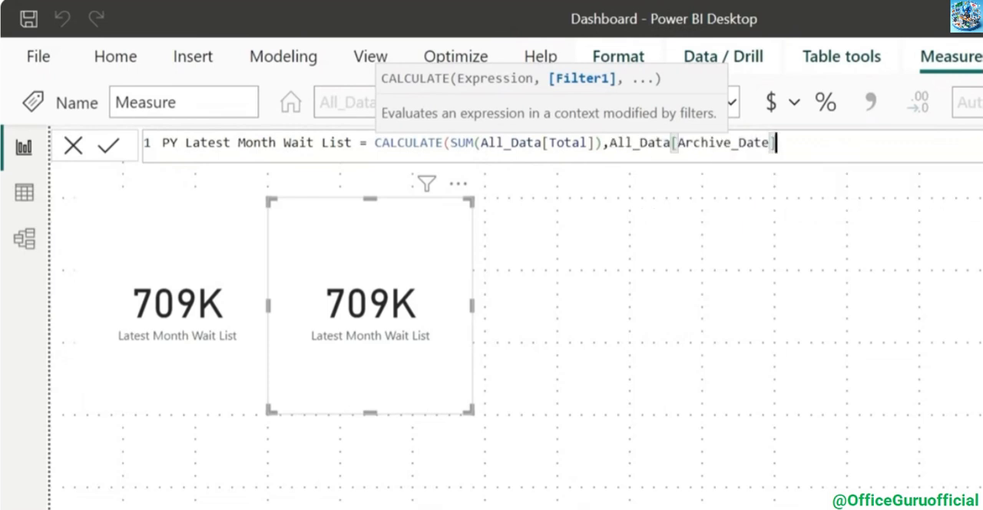
type("= ma")
key("Tab")
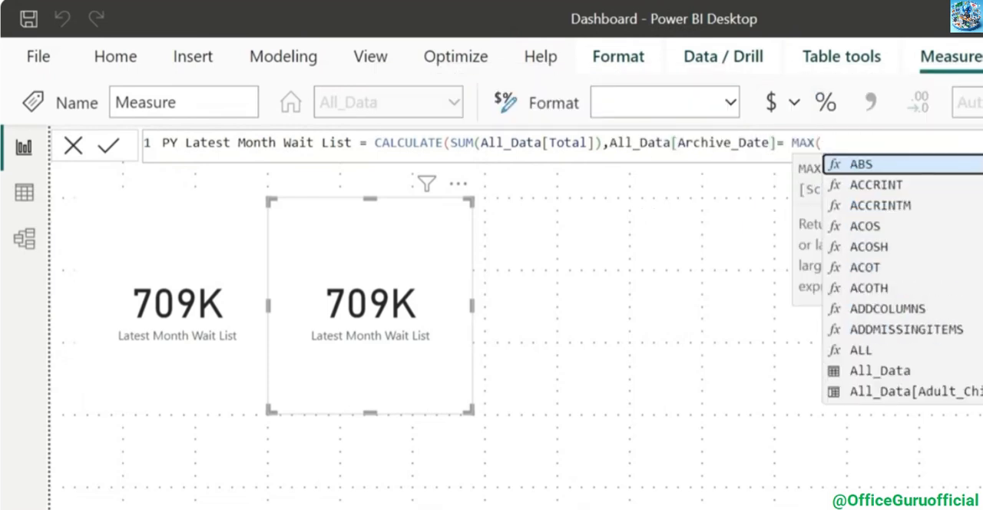
type("ar")
key("Tab")
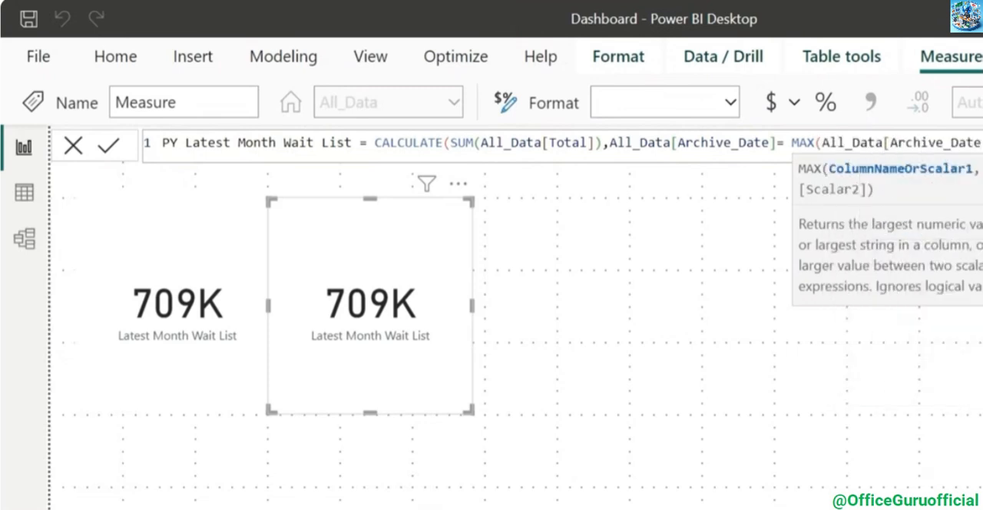
type(")")
Wrap the MAX(All_Data[Archive_Date]) filter value in an EDATE function in the PY Latest Month Wait List formula
key("Left")
key("Left")
key("Left")
key("Left")
key("Left")
key("Left")
key("Left")
key("Left")
key("Left")
key("Left")
key("Left")
key("Left")
key("Left")
key("Left")
key("Left")
key("Left")
key("Left")
key("Left")
key("Left")
key("Left")
key("Right")
key("Right")
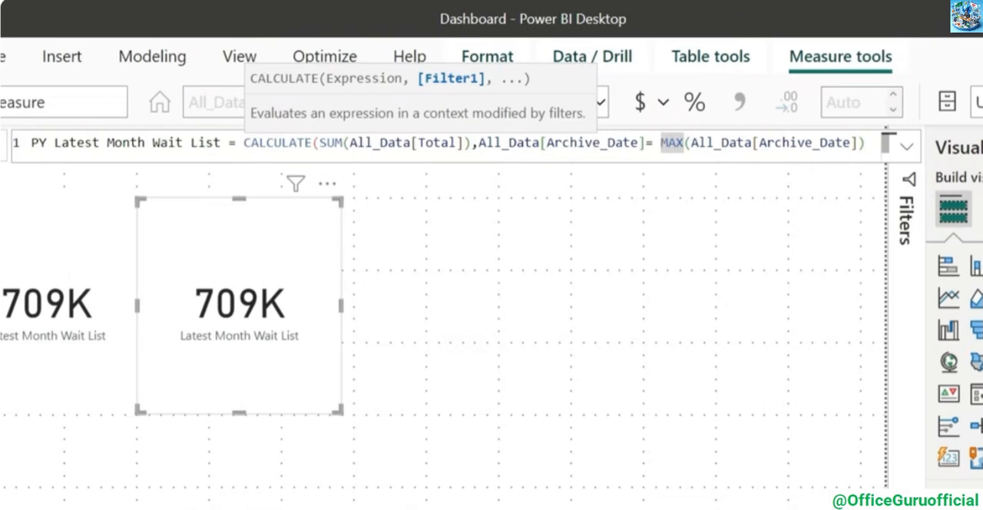
type("eda")
key("Tab")
key("End")
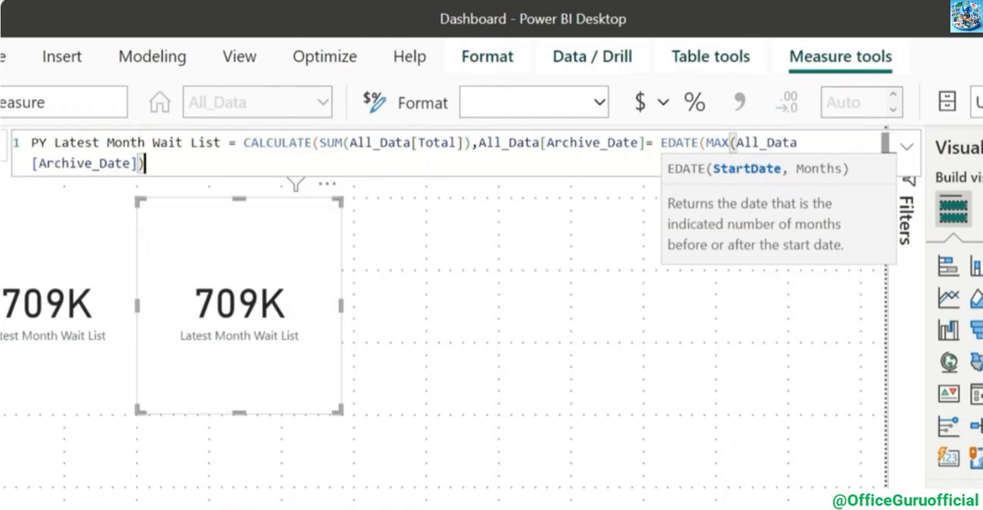
Complete the EDATE function with -12 months, and show PY Latest Month Wait List in the duplicate card instead of Latest Month Wait List
type(",")
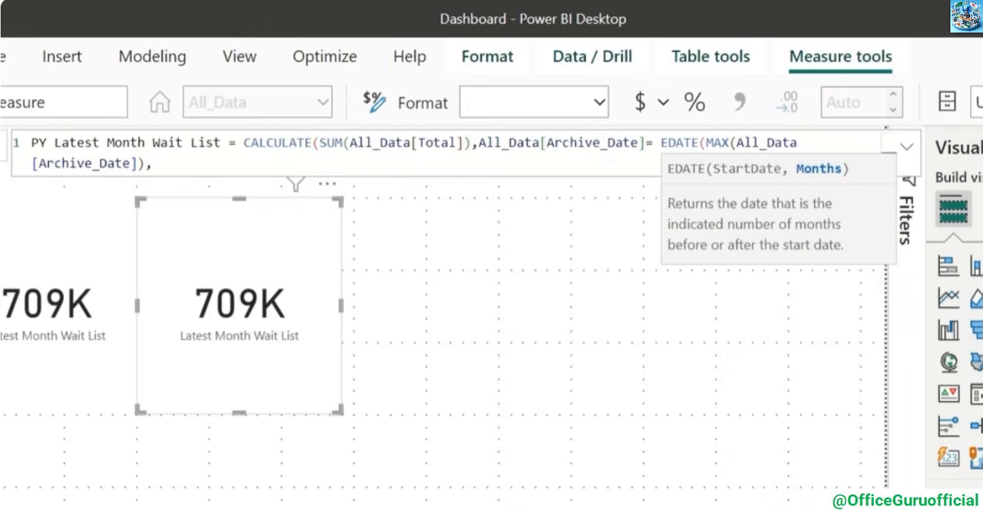
type("-12")
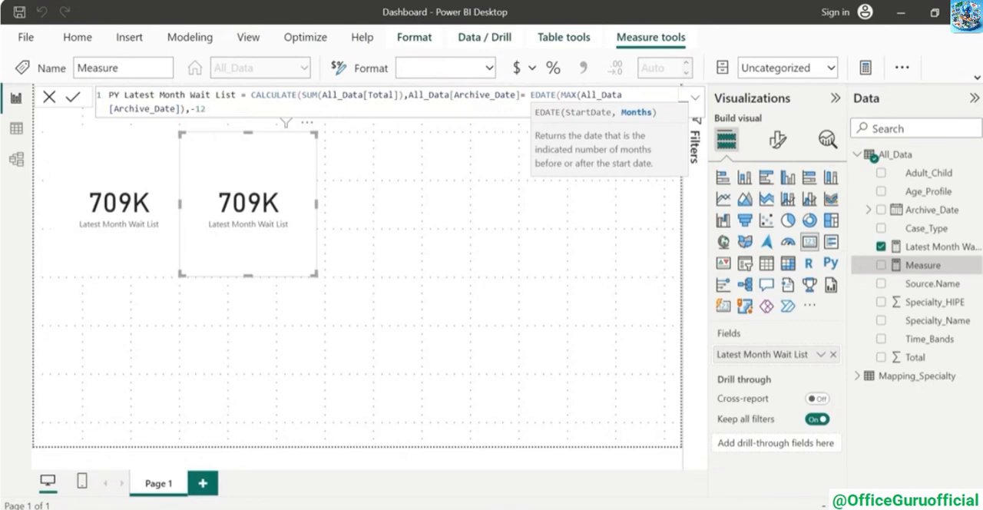
type("))")
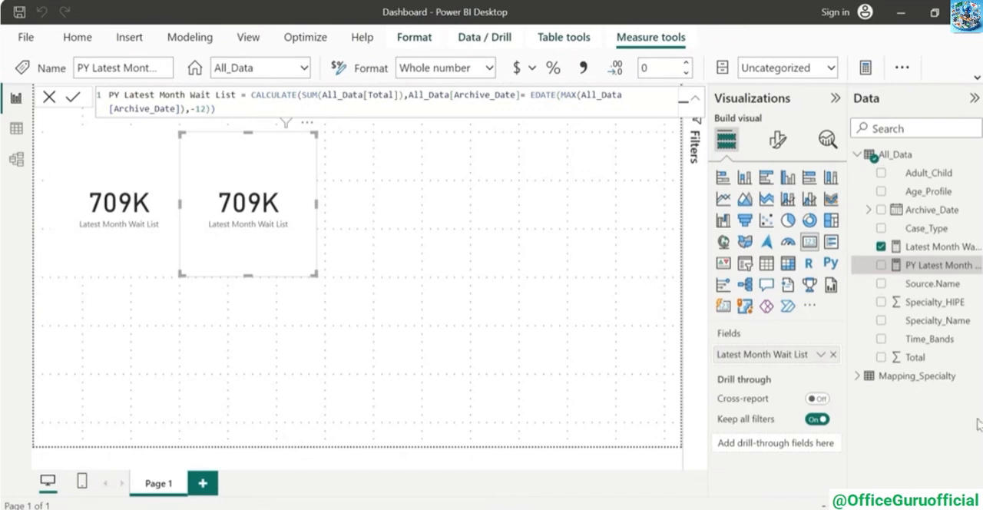
left_click_drag(927, 267, 783, 360)
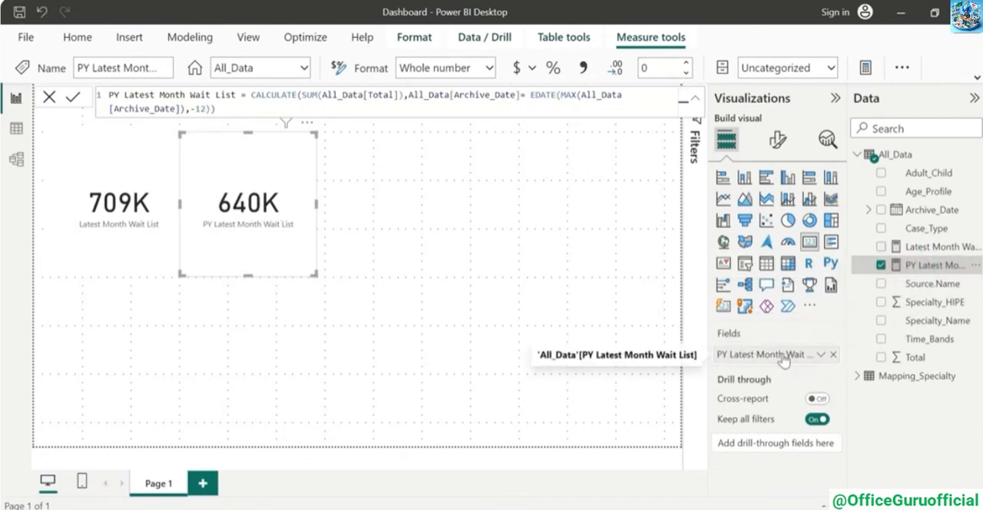
left_click(345, 231)
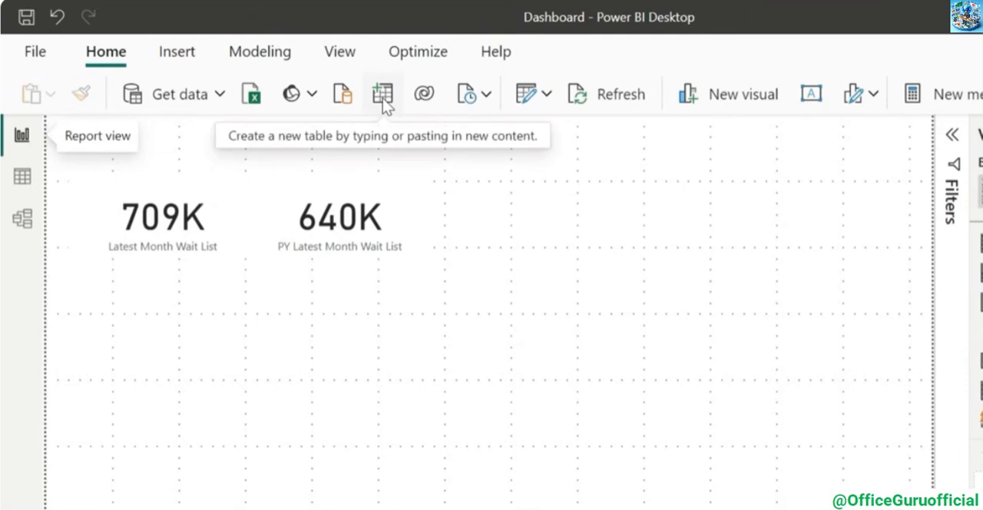
Start a manually entered table and name its first column Calc Method
left_click(384, 102)
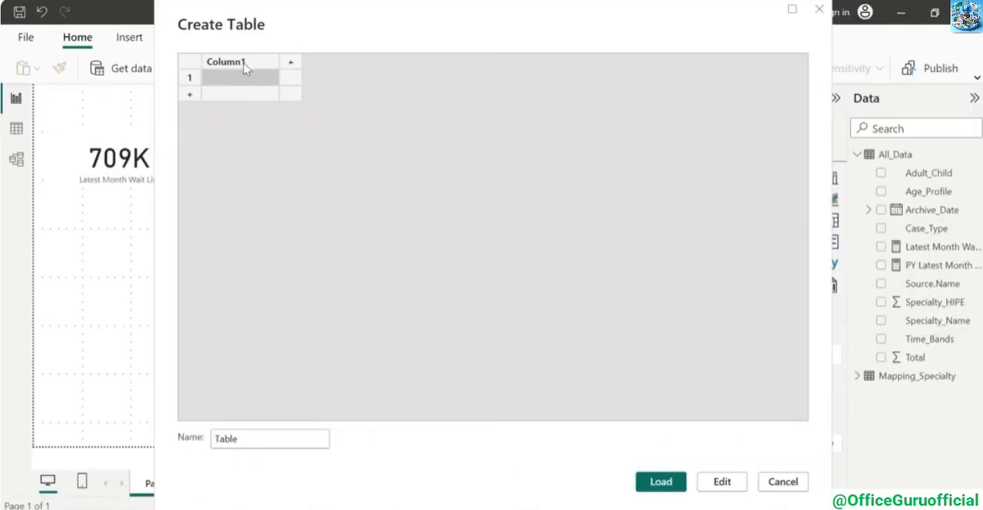
double_click(230, 63)
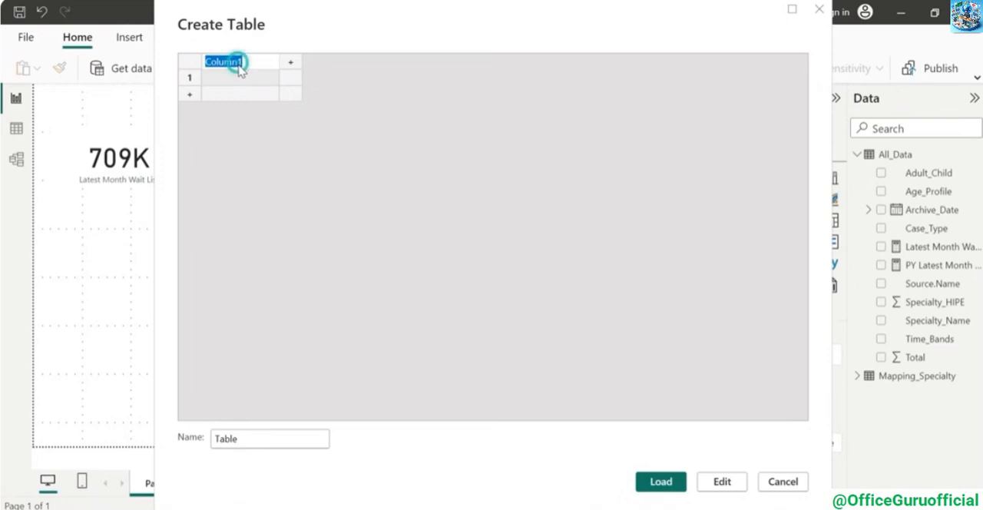
type("C")
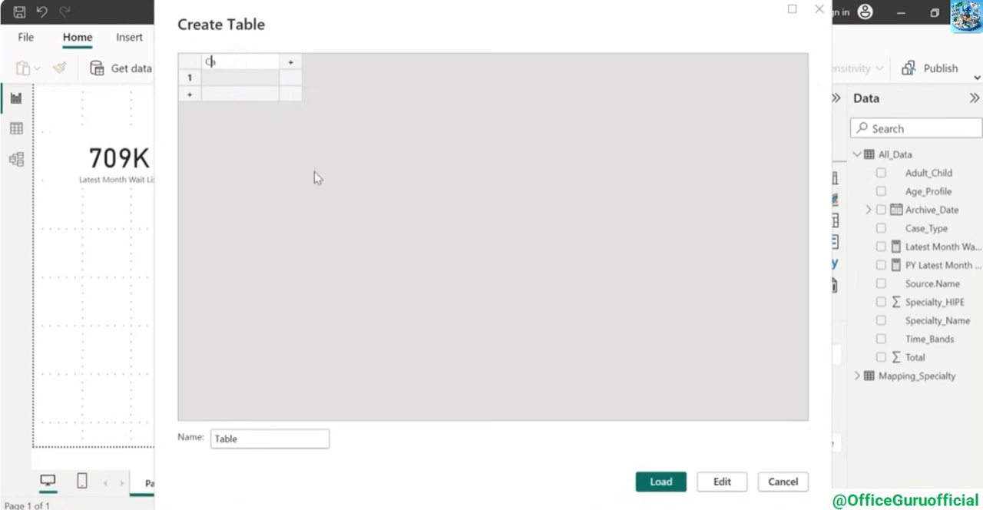
type("alc method")
key("Return")
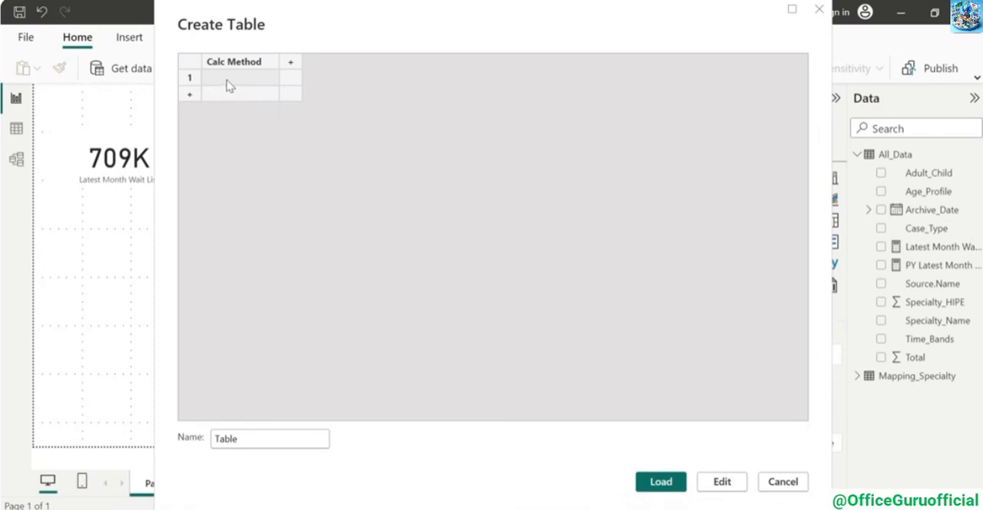
Enter Average and Median as the two Calc Method rows, and load the table as Calculation Method
left_click(228, 80)
type("Average")
left_click(289, 158)
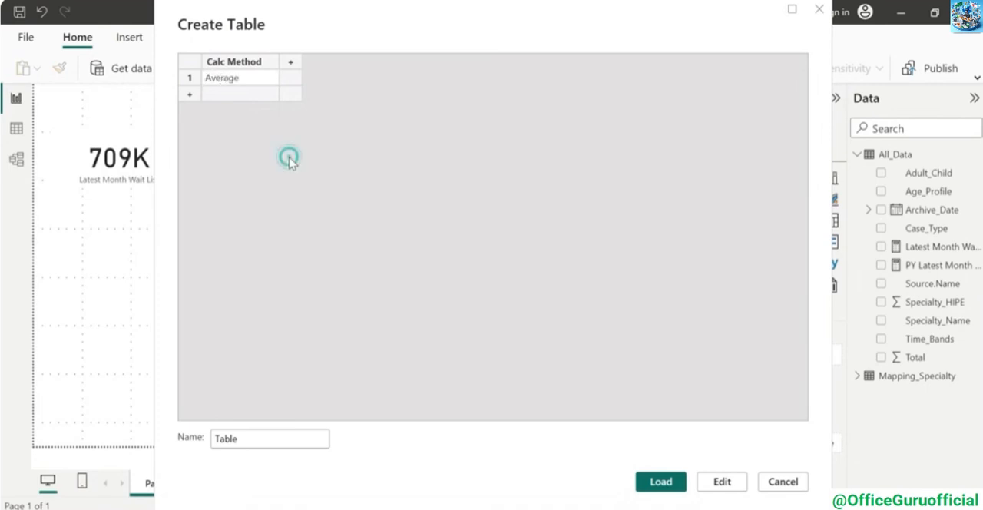
left_click(191, 96)
left_click(233, 98)
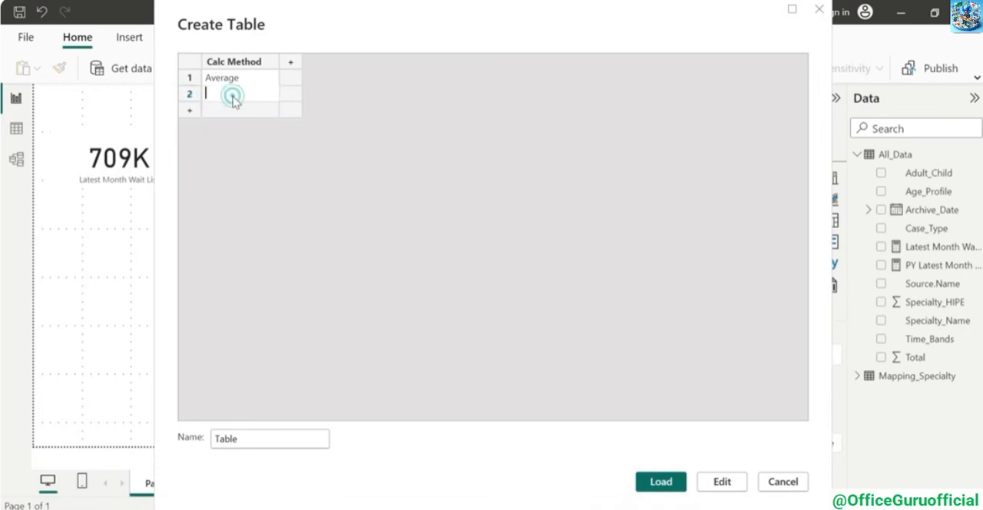
type("Median")
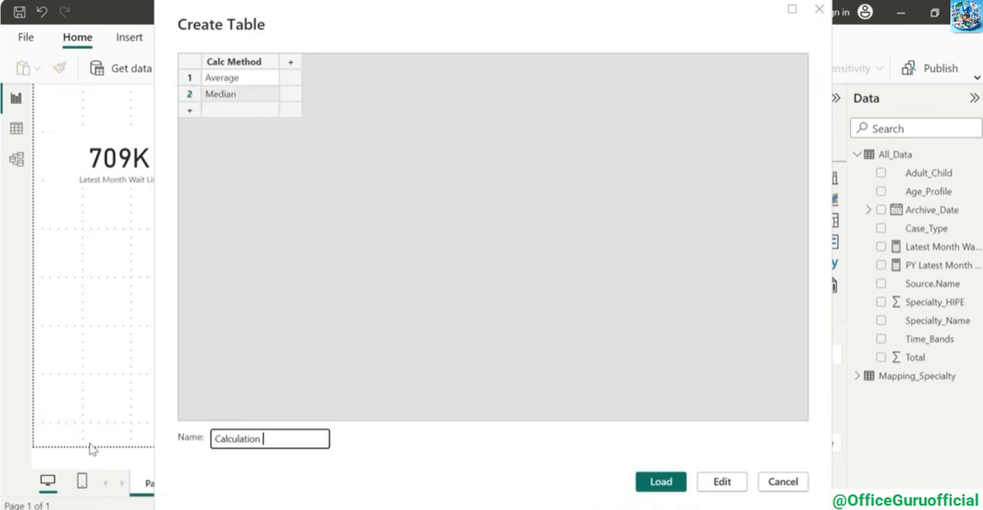
type("Method")
left_click(662, 480)
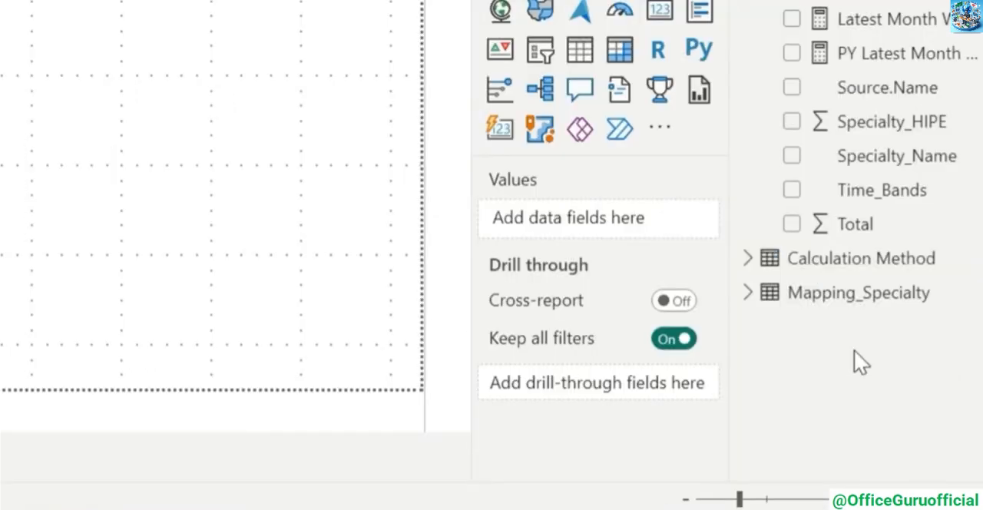
Add a slicer to the report page using the Calc Method field from the Calculation Method table
left_click(748, 259)
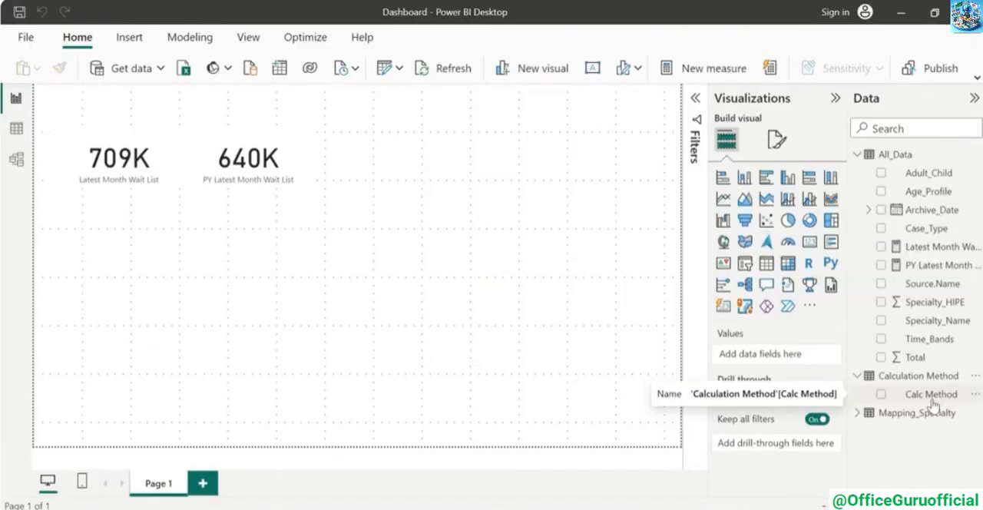
left_click(881, 394)
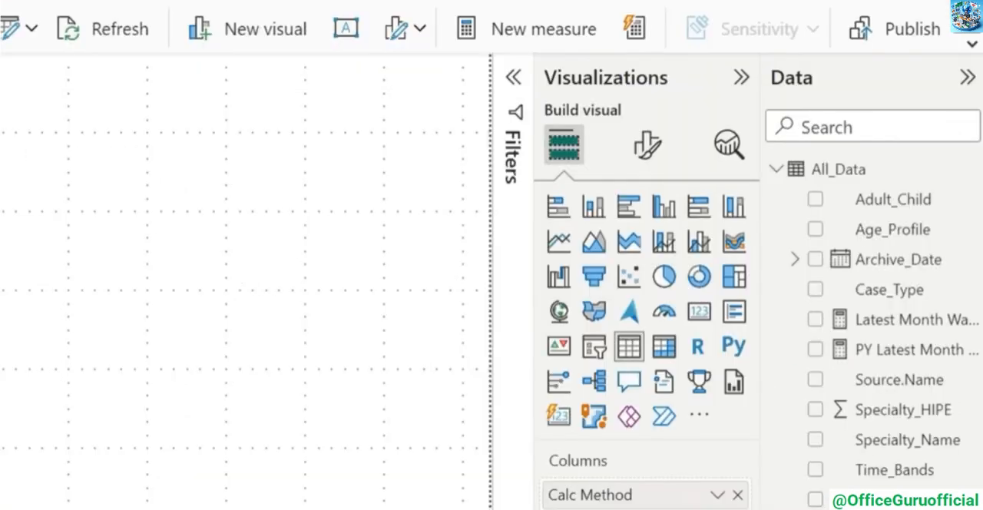
left_click(594, 352)
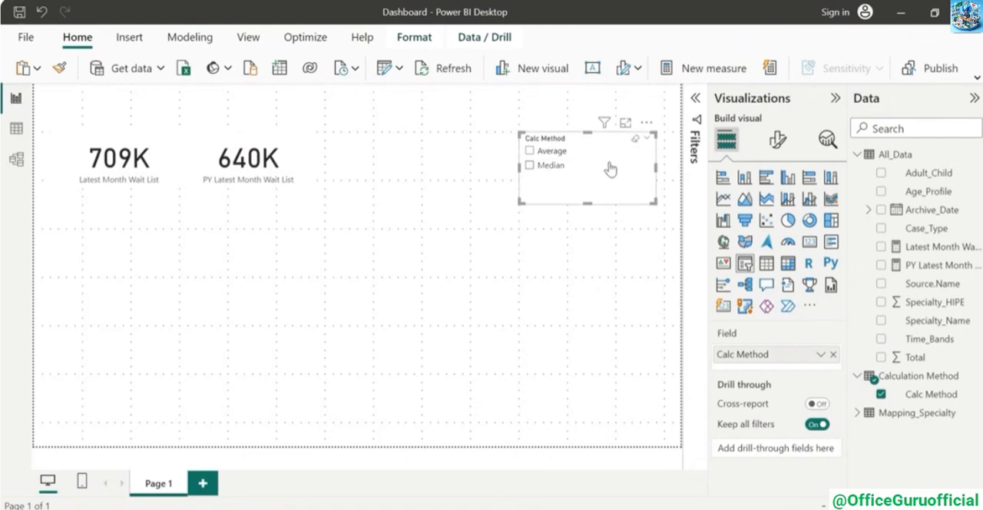
Set the Calc Method slicer's style to Tile
left_click(777, 146)
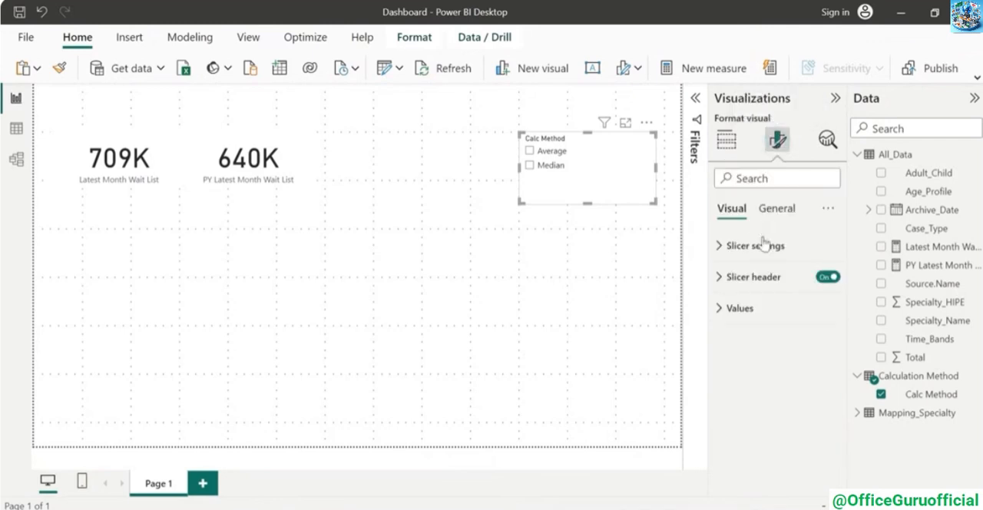
left_click(722, 246)
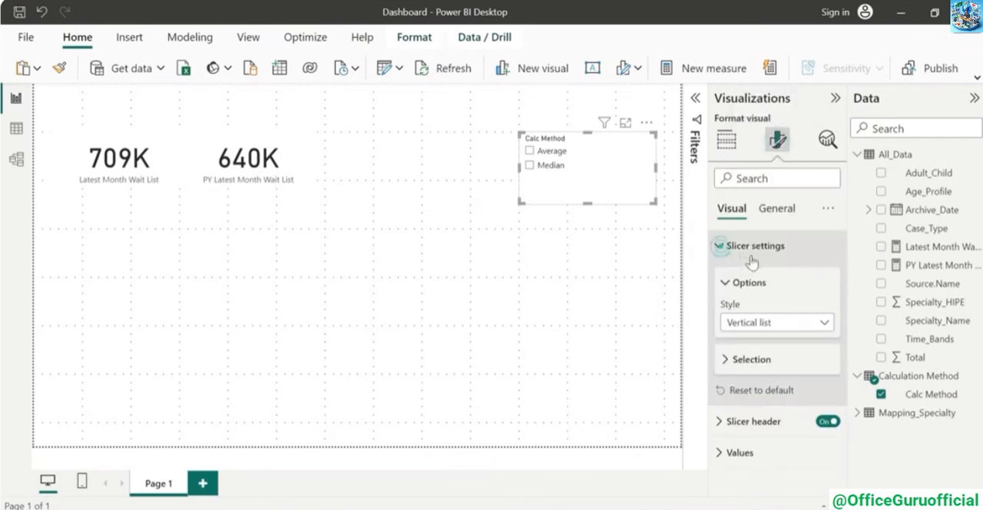
left_click(825, 323)
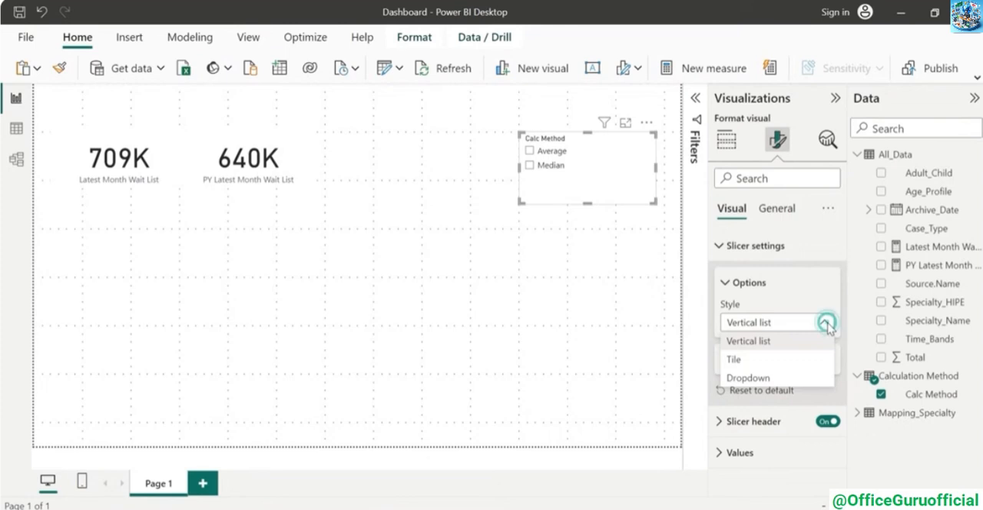
left_click(782, 361)
Resize the Calc Method slicer into a wide, short strip and turn off its slicer header
left_click_drag(521, 167, 454, 167)
left_click_drag(552, 202, 553, 163)
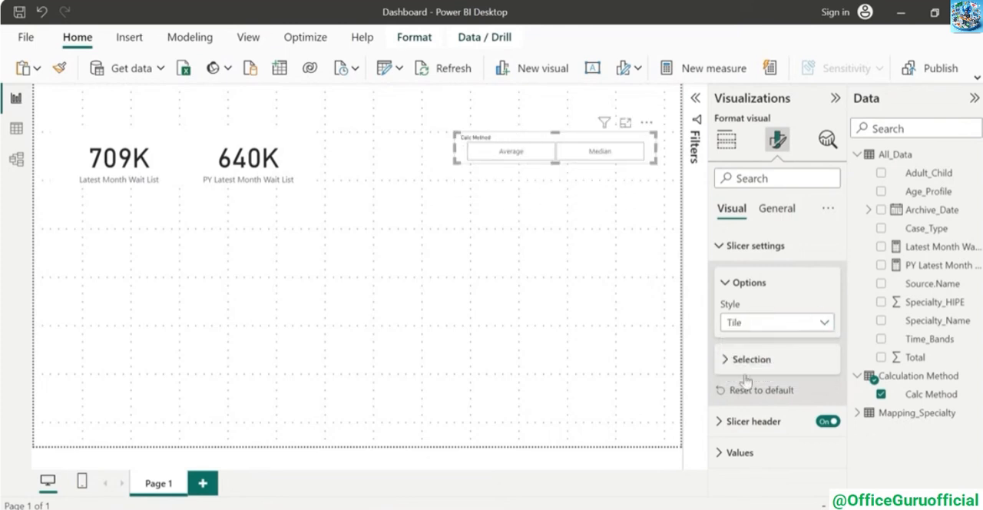
left_click(811, 422)
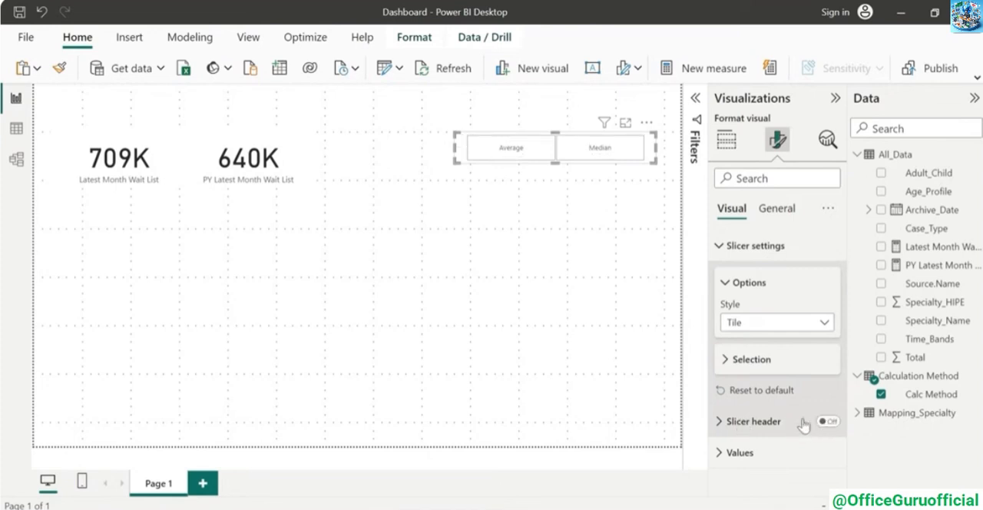
left_click_drag(455, 148, 476, 160)
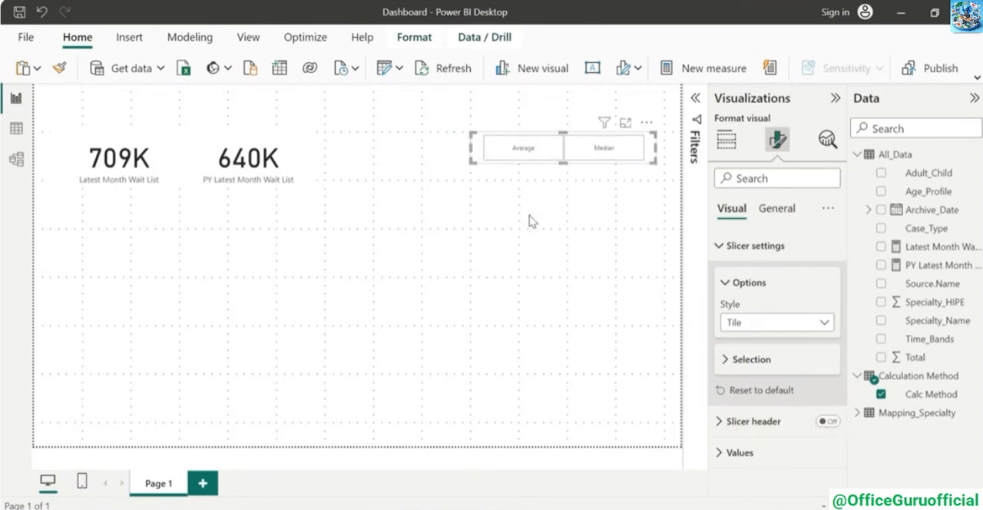
Enable single select for the Calc Method slicer and choose Average
left_click(724, 361)
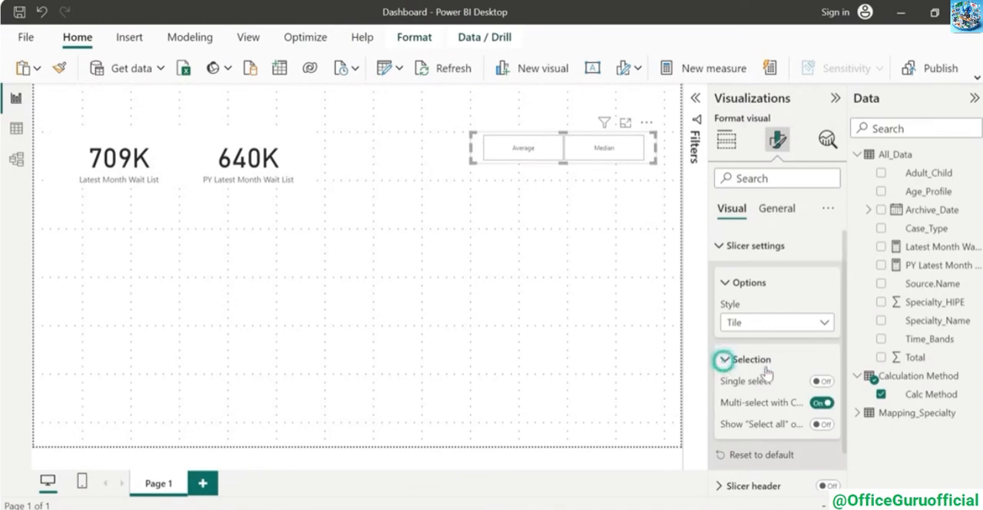
left_click(820, 382)
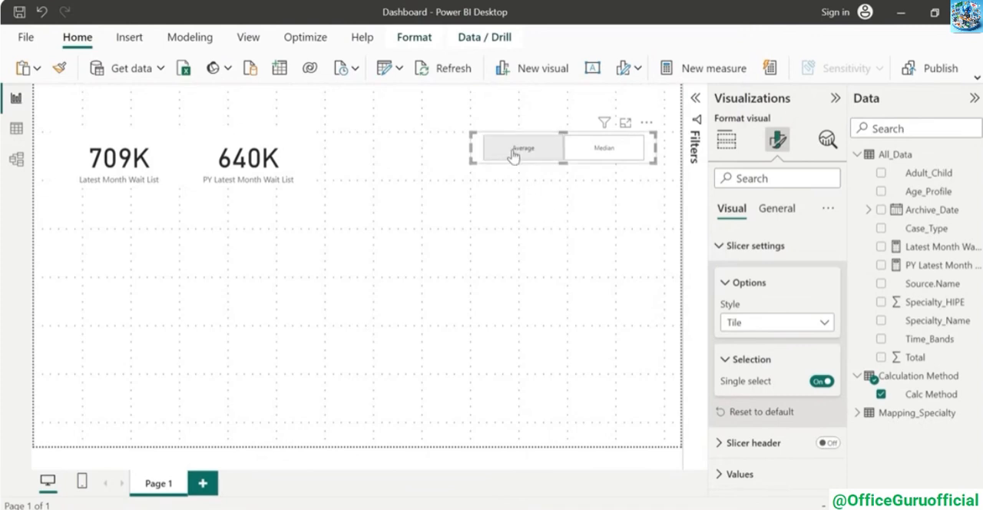
left_click(540, 149)
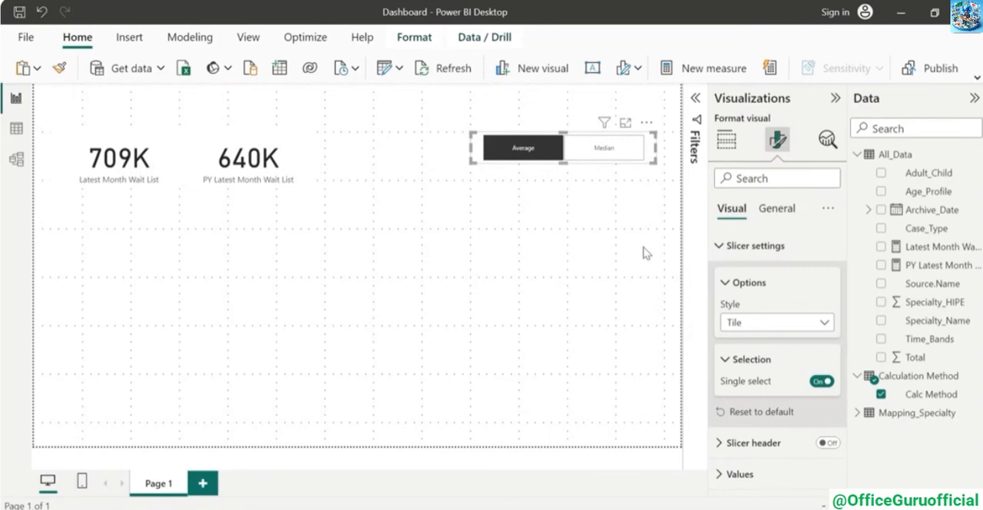
Create an All_Data measure named Average Wait List with the formula AVERAGE(All_Data[Total])
left_click(970, 154)
left_click(883, 180)
type("A")
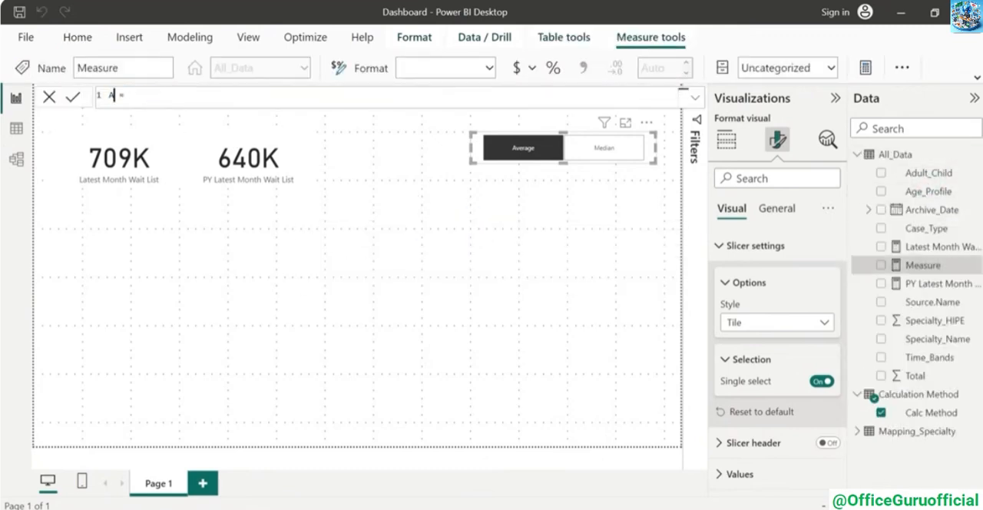
type("verage Wait List")
key("Right")
key("Right")
key("Right")
type("AVERAGE(All_Data[Total])")
key("Return")
Create an All_Data measure named Median Wait List with the formula MEDIAN(All_Data[Total])
left_click(972, 155)
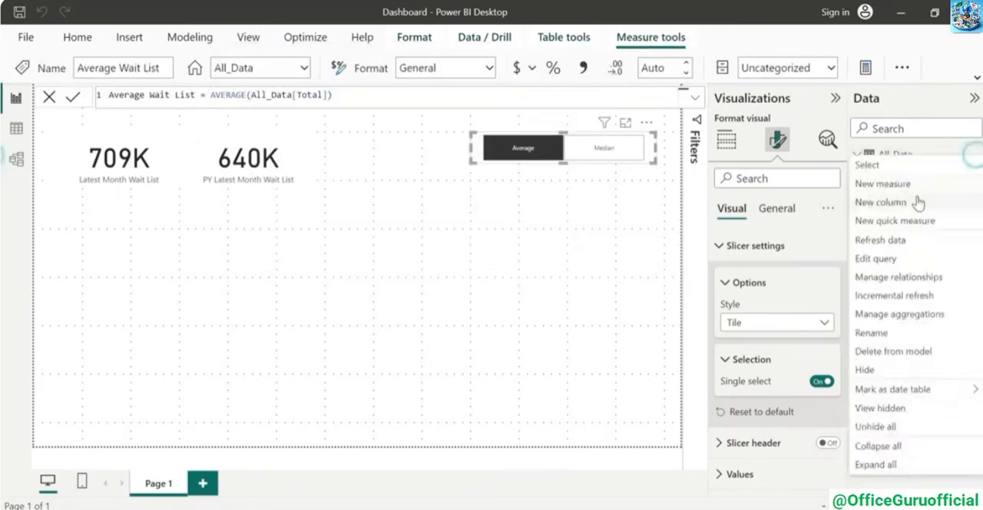
left_click(883, 184)
type("Median Wait List")
key("Right")
key("Right")
key("Right")
type("MEDIAN(All_Data[Total])")
key("Return")
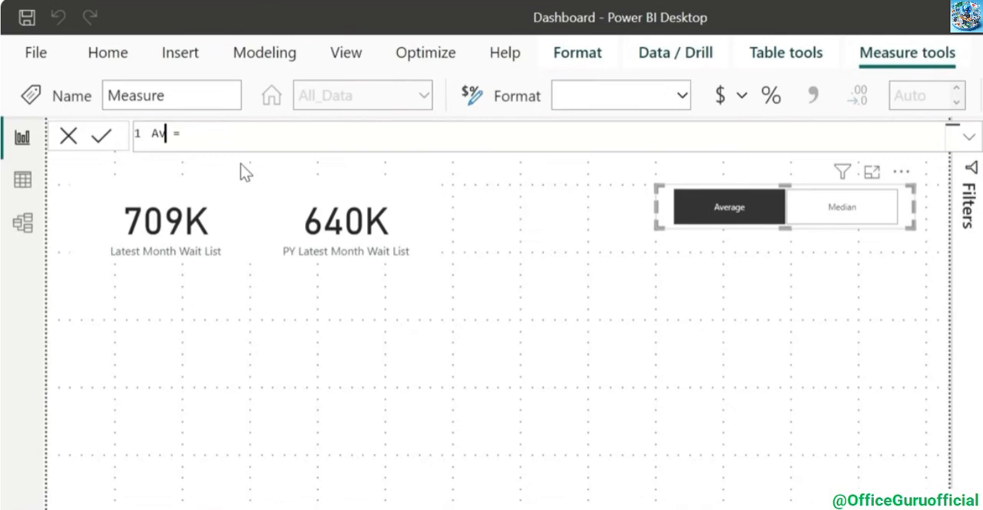
Start an All_Data measure named Avg/Med Wait List with SWITCH evaluating VALUES('Calculation Method'[Calc Method])
type("g/Med Wait List")
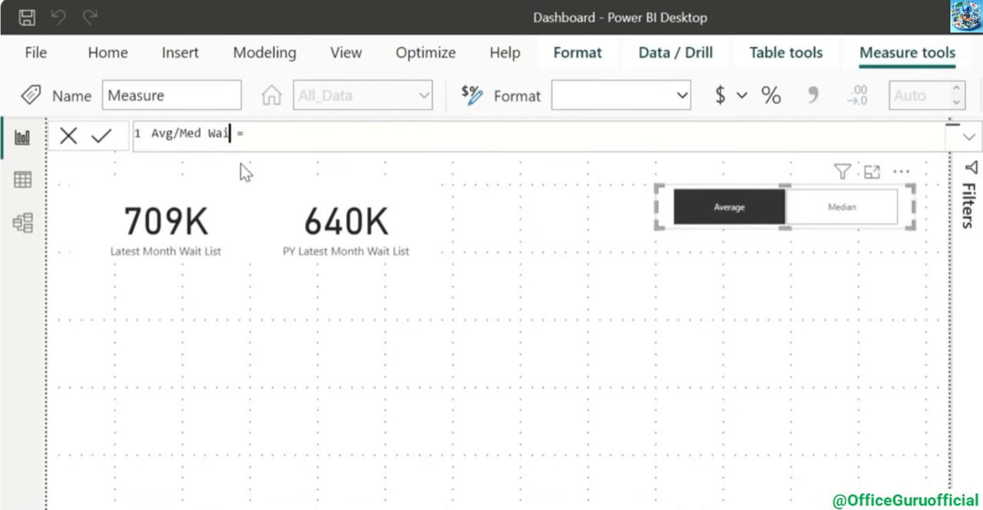
type(" = ")
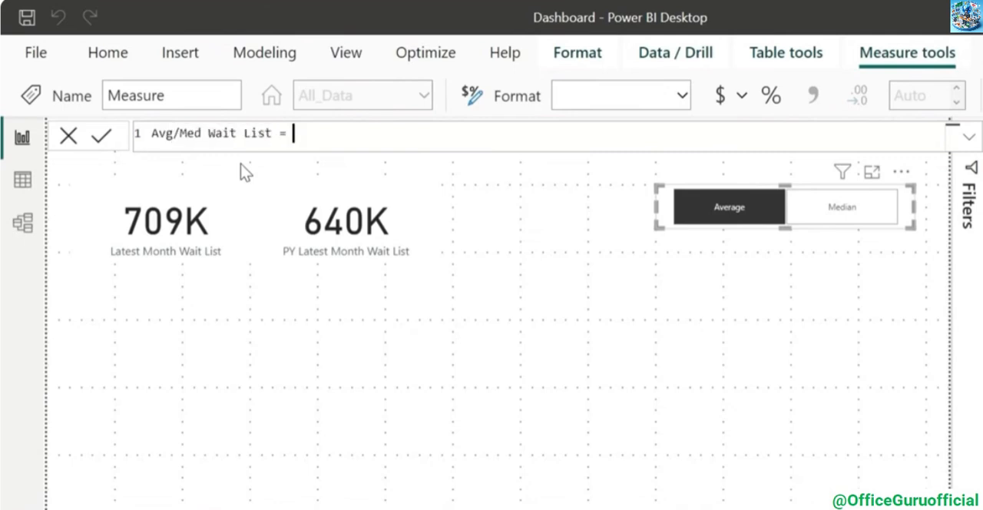
type("sw")
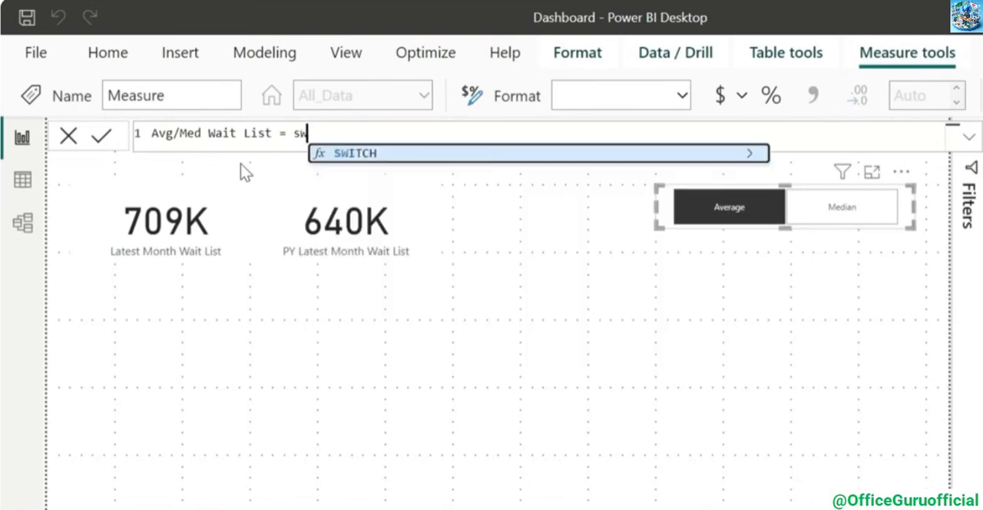
key("Tab")
type("(")
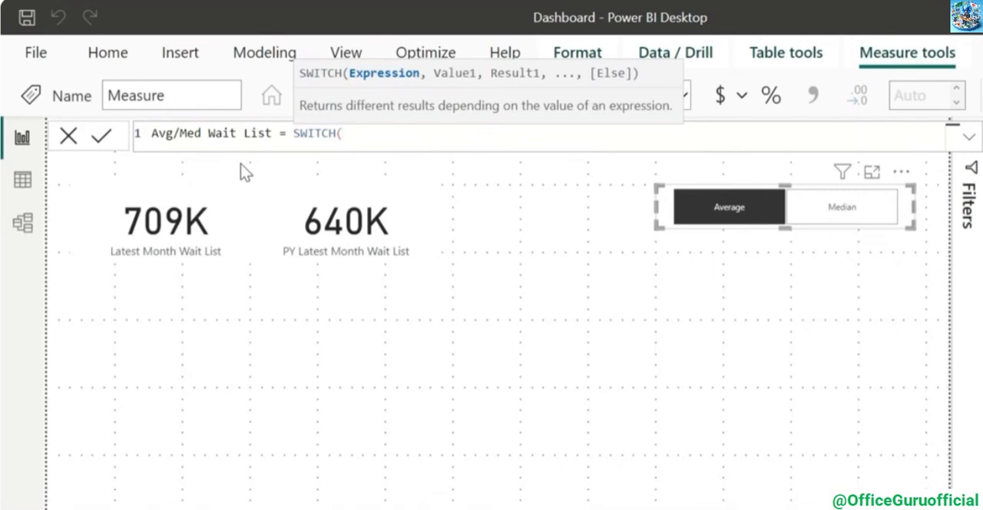
type("values(")
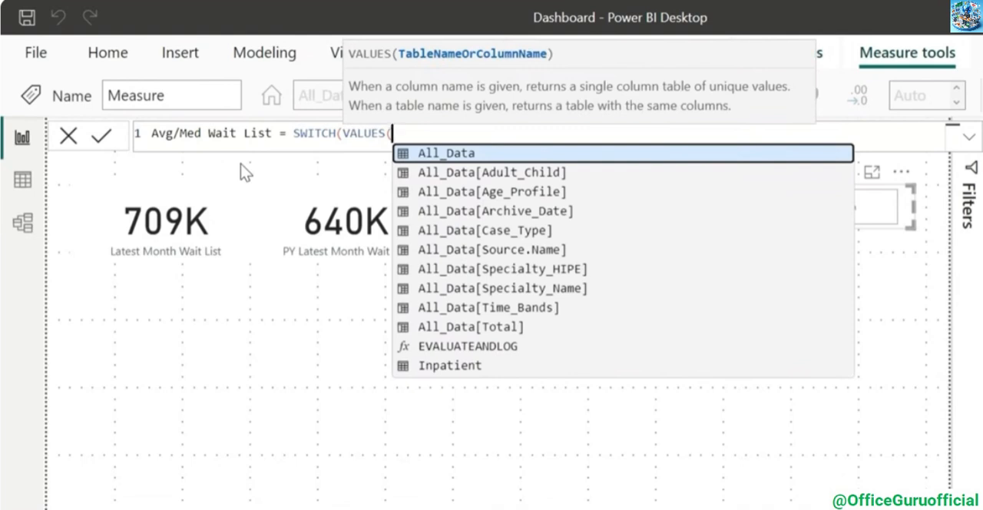
type("cal")
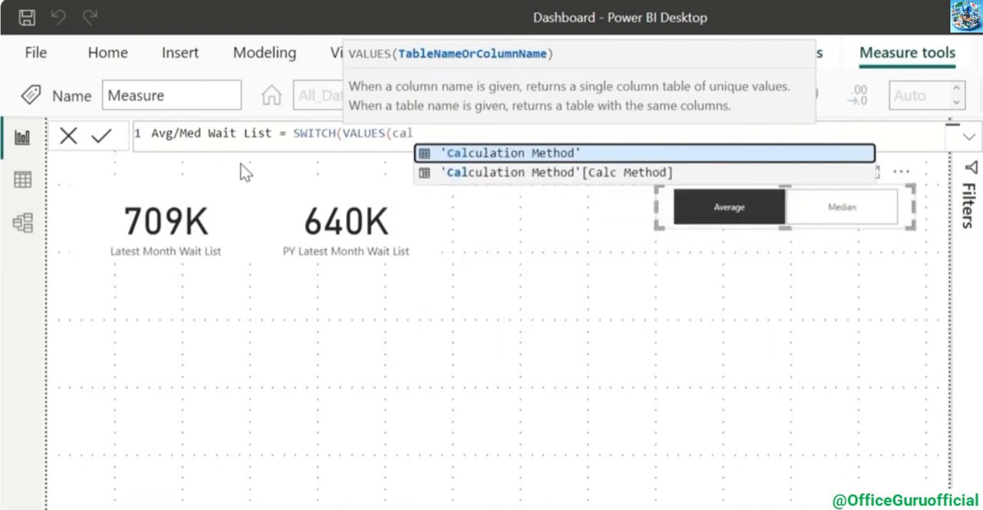
key("Down")
key("Tab")
type(")")
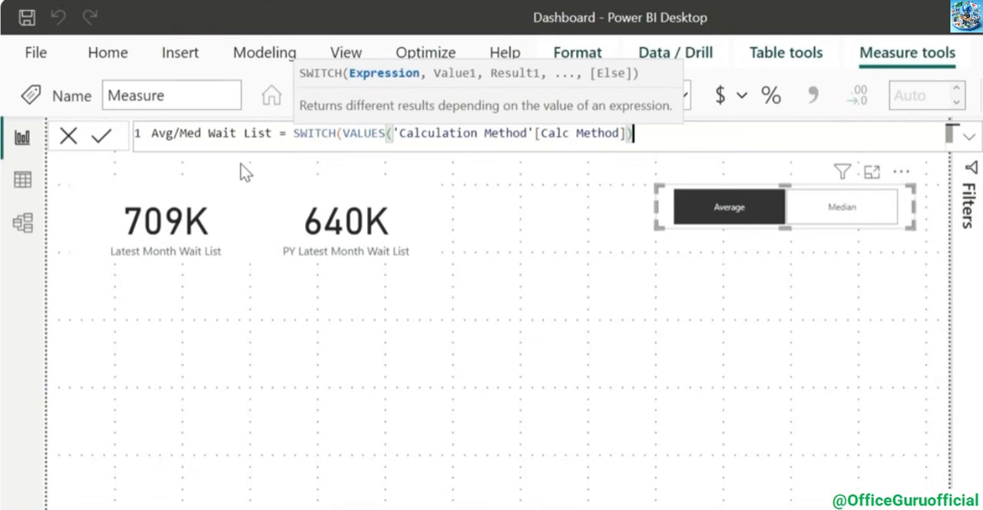
Add the "Average" case to the SWITCH formula, returning the [Average Wait List] measure
type(",\"Averag")
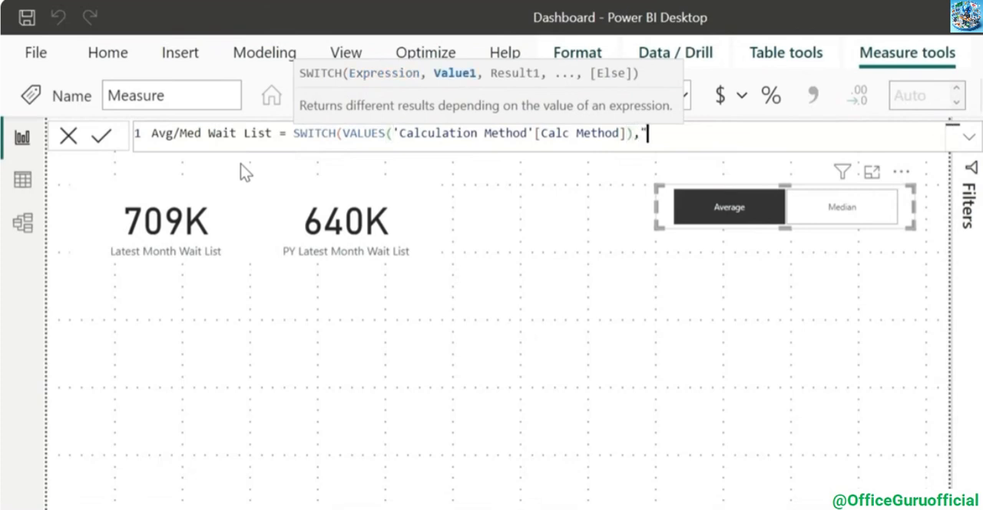
type("e\"")
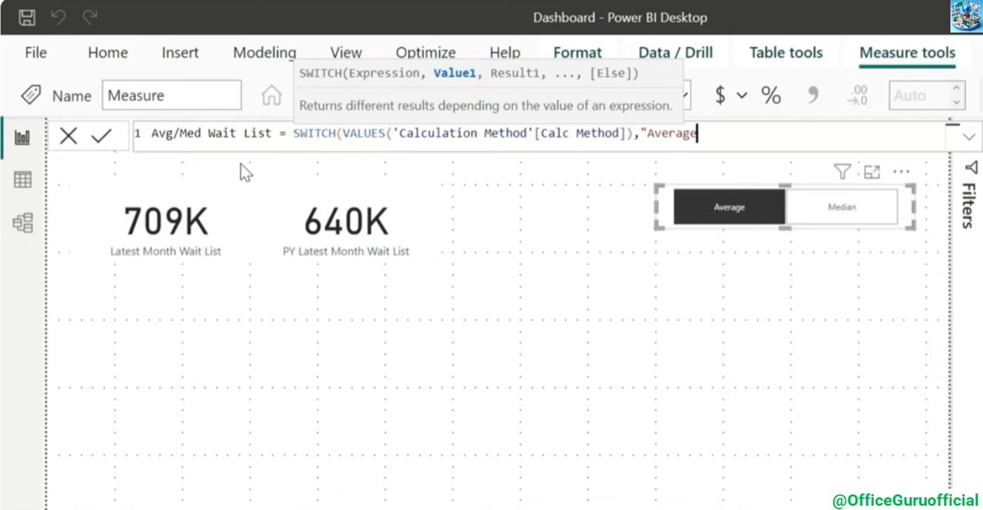
left_click(736, 219)
type(",")
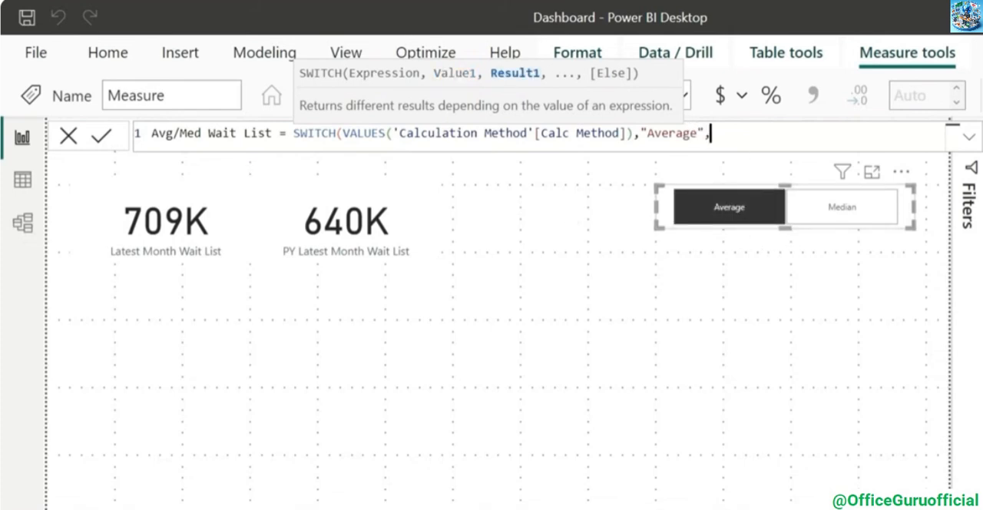
type("aver")
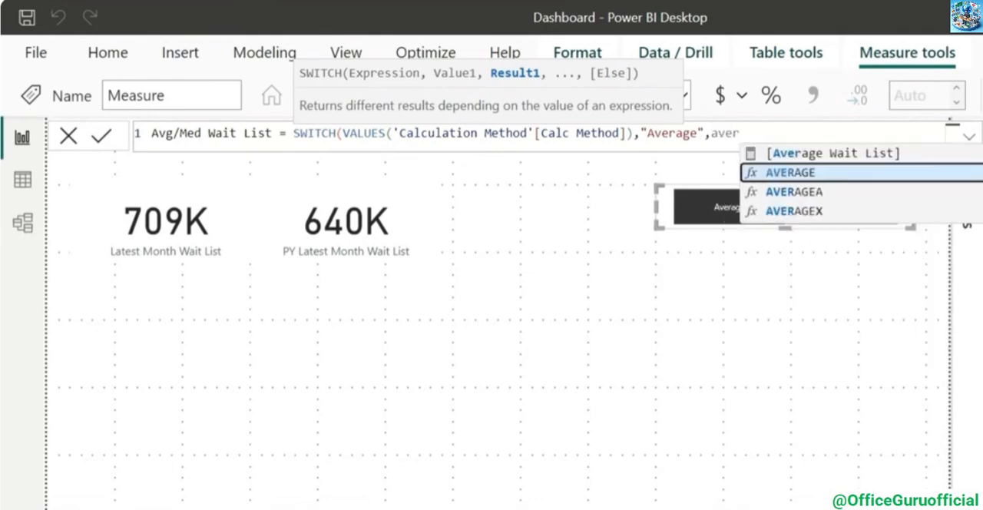
key("Tab")
Add the "Median" case returning [Median Wait List], close the SWITCH formula and commit the measure
type(",\"Median\"")
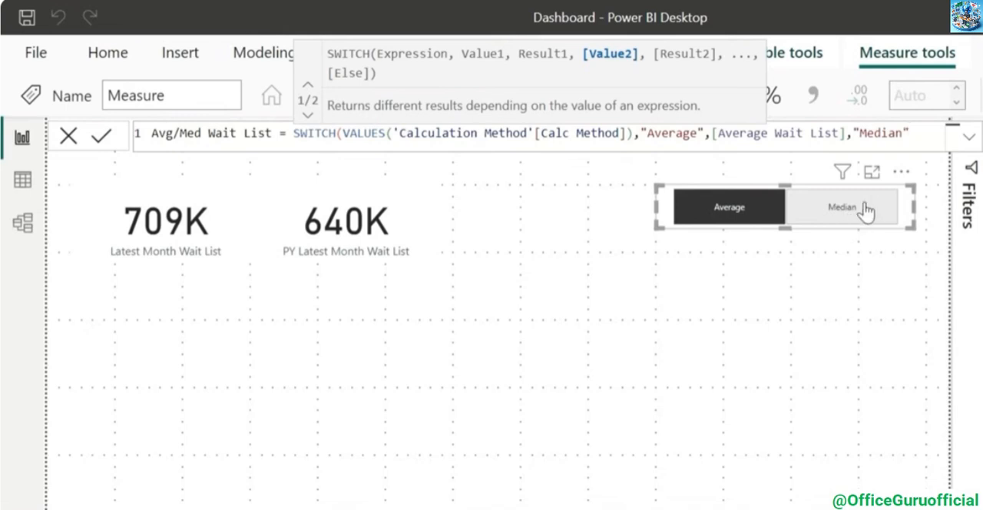
type(",medi")
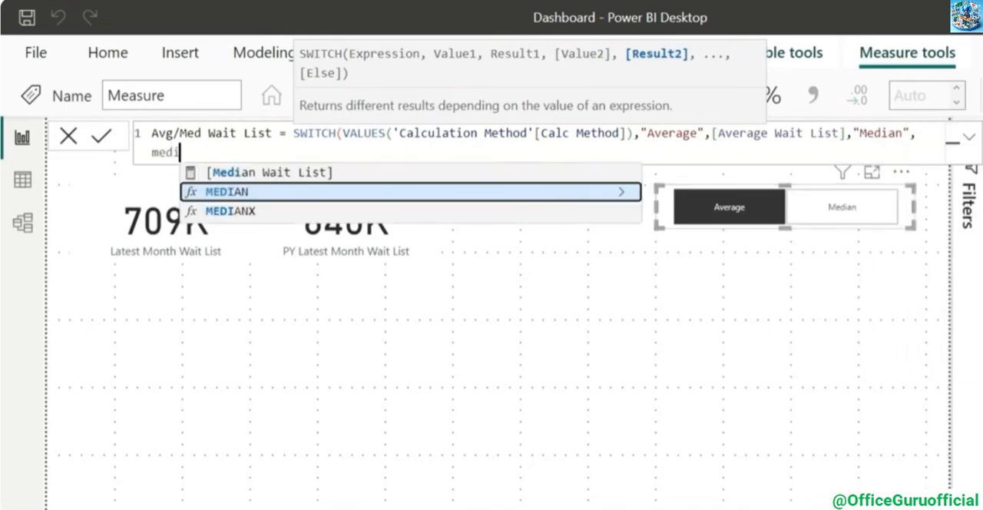
key("Up")
key("Tab")
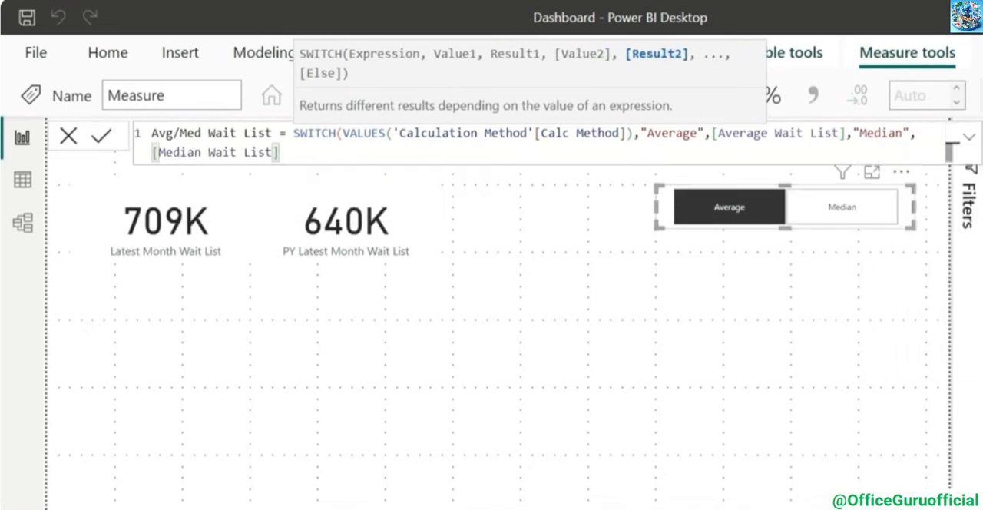
type(")")
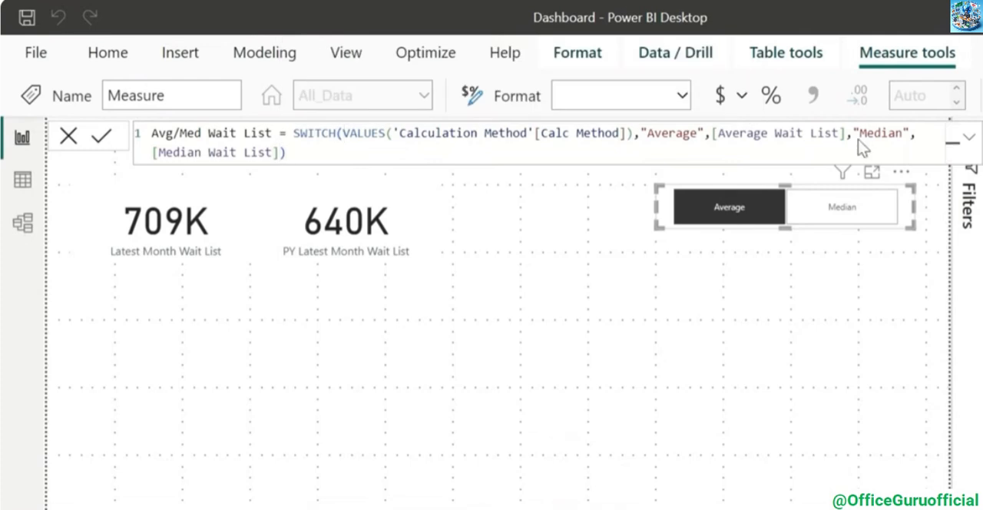
key("Return")
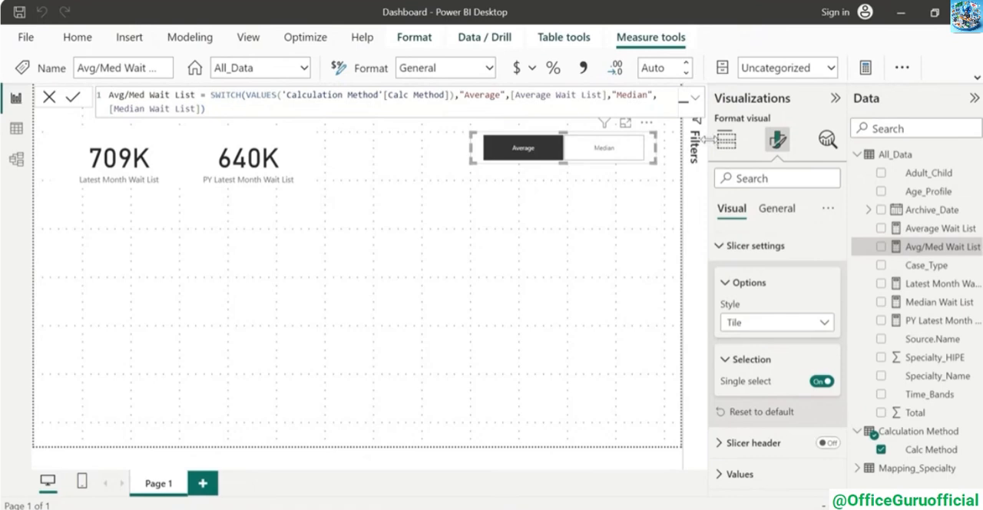
Add a donut chart of Avg/Med Wait List by Case_Type and test it by switching the slicer to Median and back to Average
left_click(567, 408)
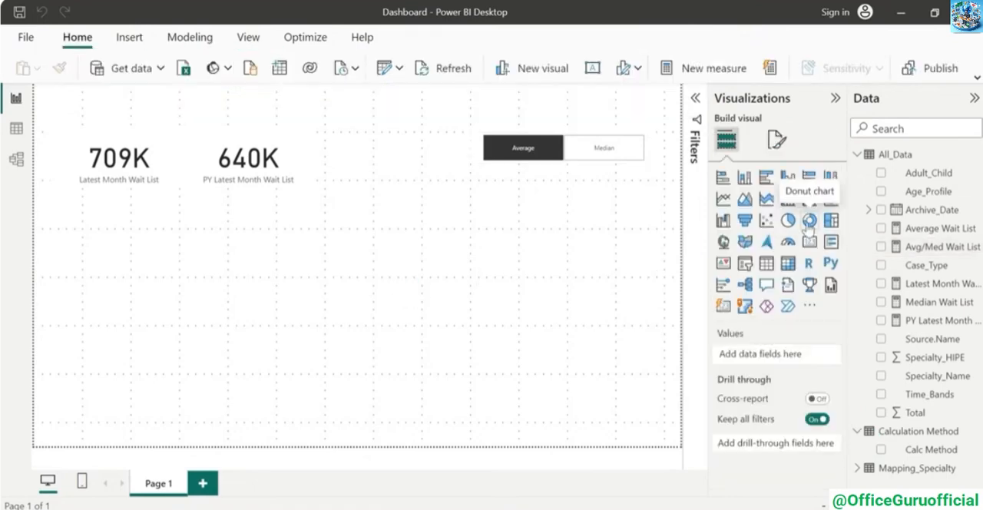
left_click(809, 222)
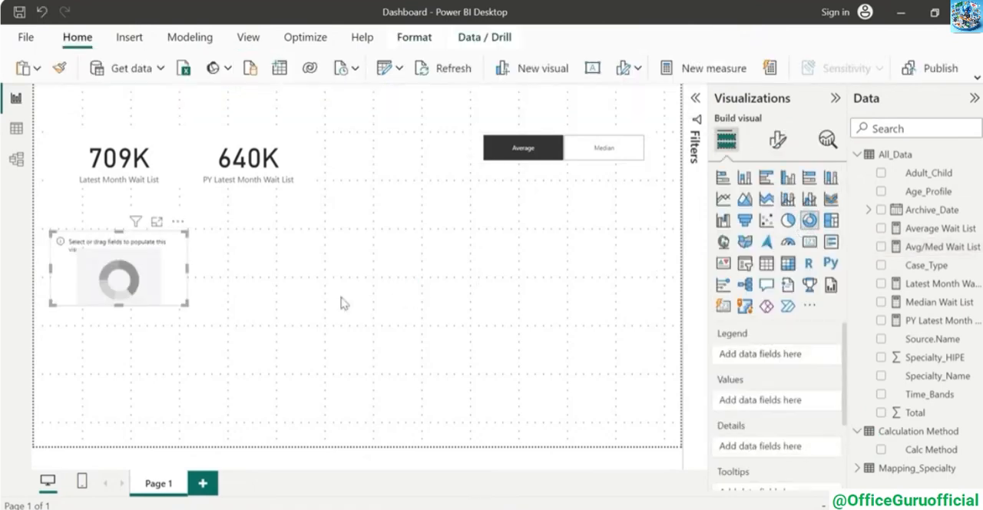
left_click(882, 266)
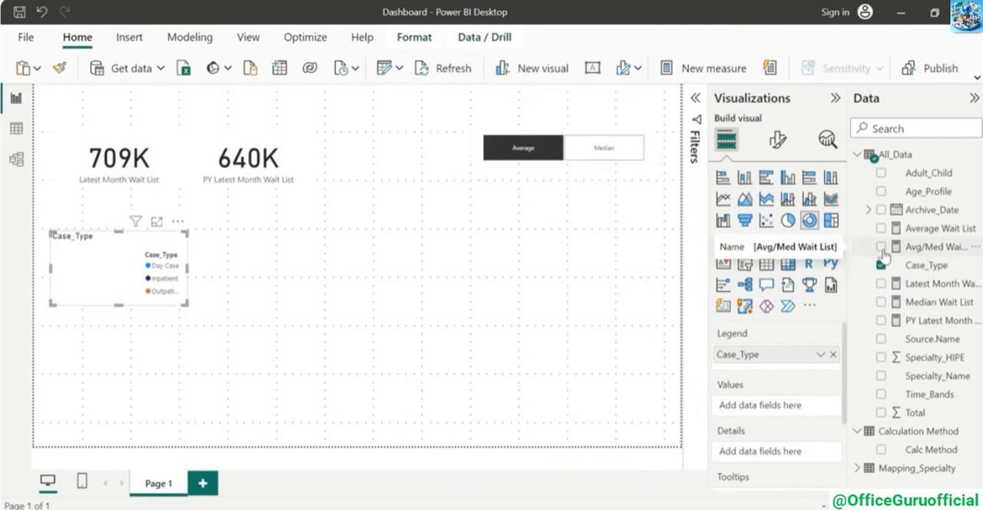
left_click(881, 246)
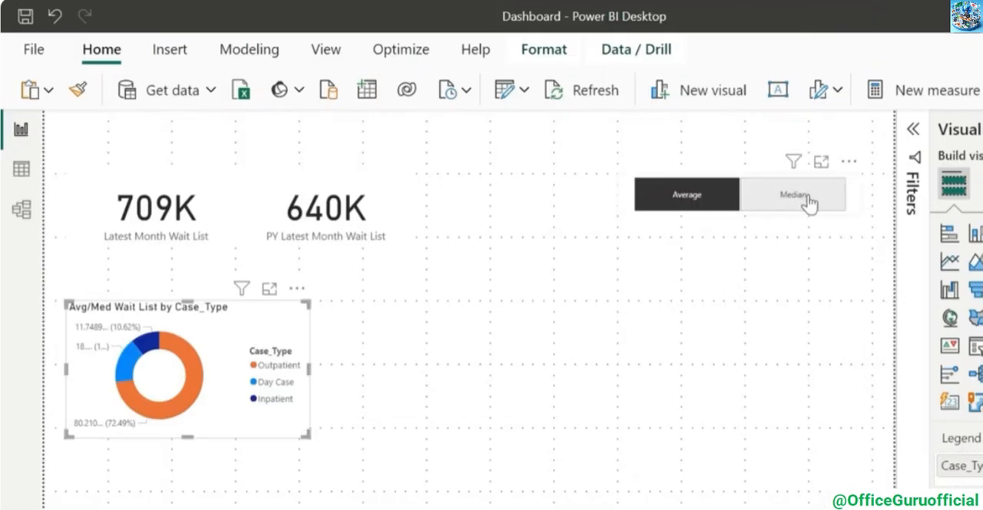
left_click(808, 200)
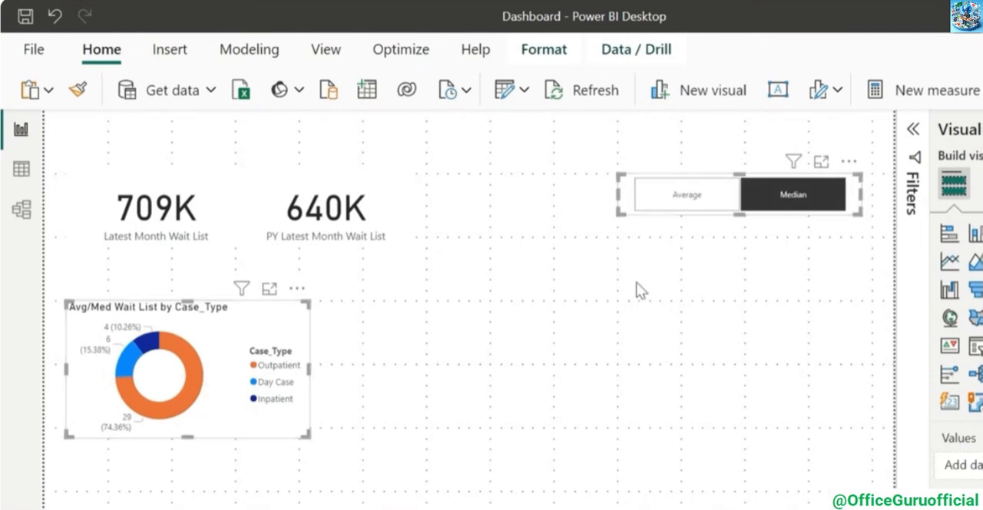
left_click(674, 194)
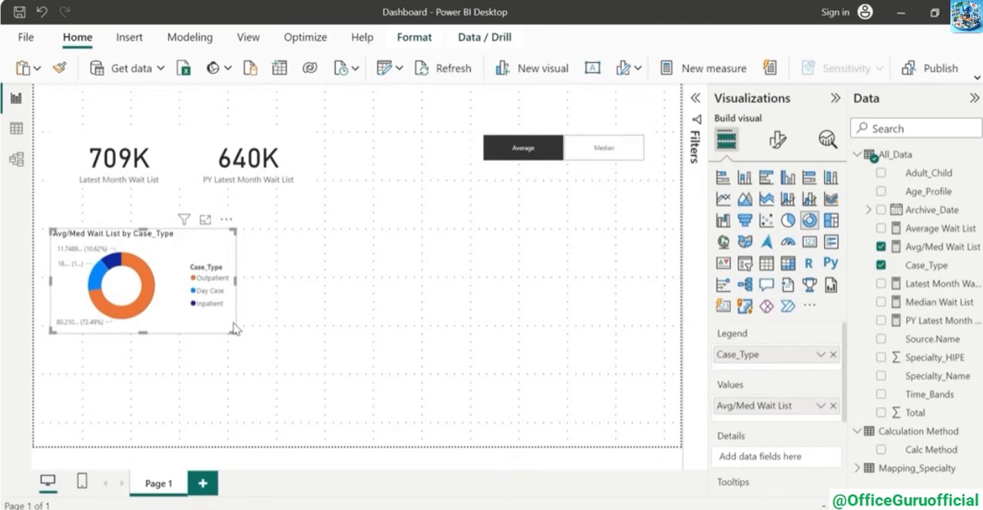
Add a stacked column chart with Time_Bands on the X-axis, Avg/Med Wait List on the Y-axis and Age_Profile as the legend
left_click(397, 290)
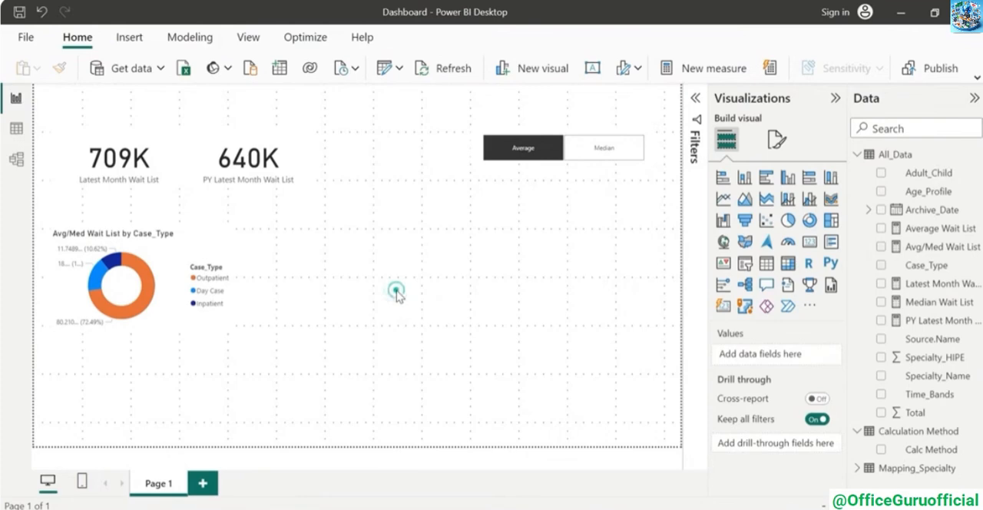
left_click(745, 179)
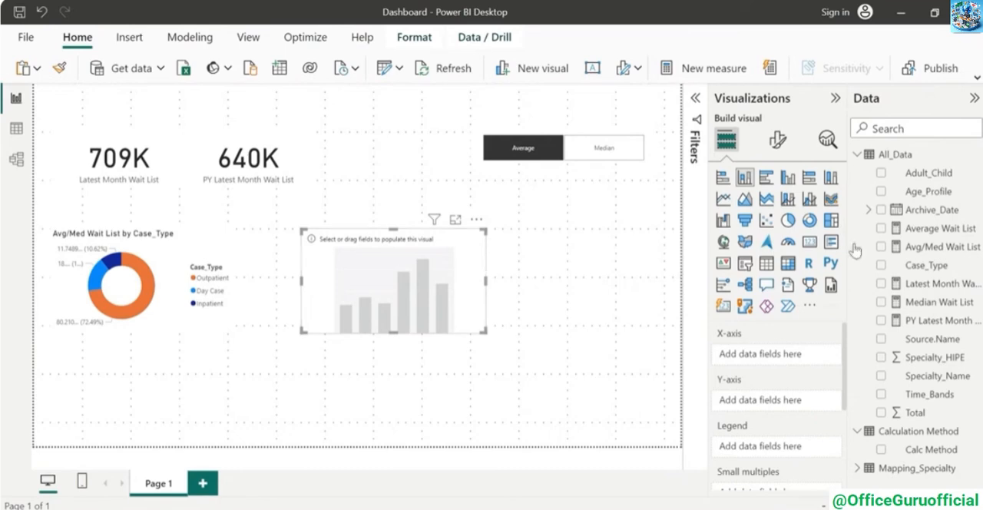
left_click_drag(856, 247, 799, 401)
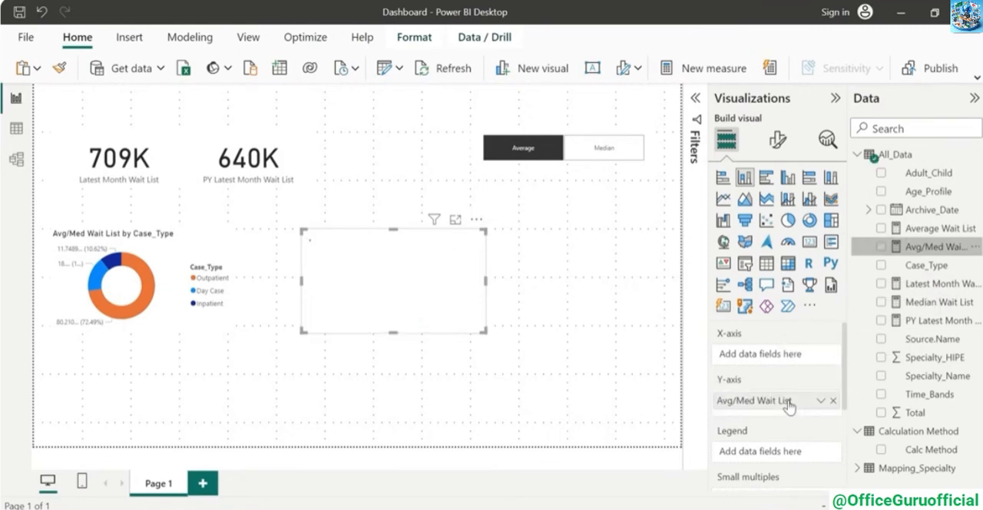
left_click(934, 405)
scroll(808, 405, "down", 2)
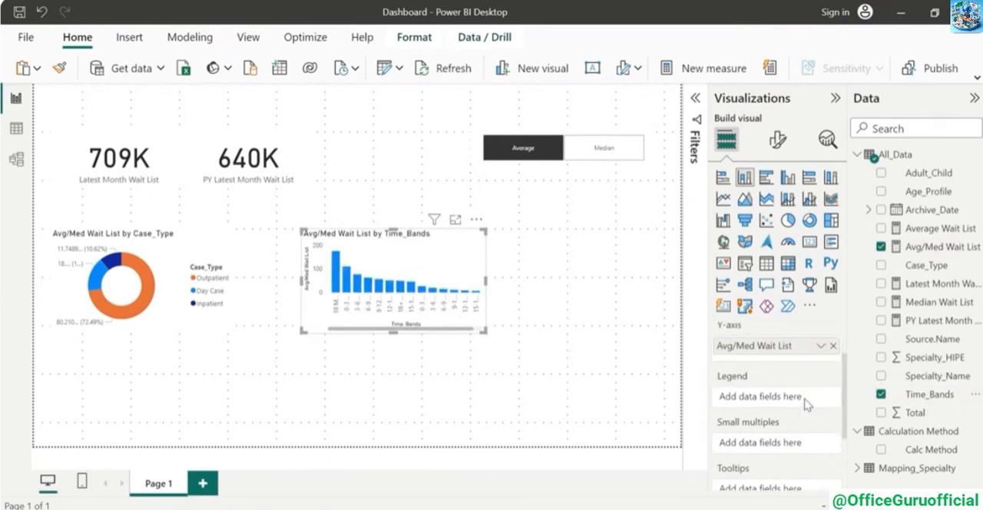
left_click_drag(930, 192, 801, 399)
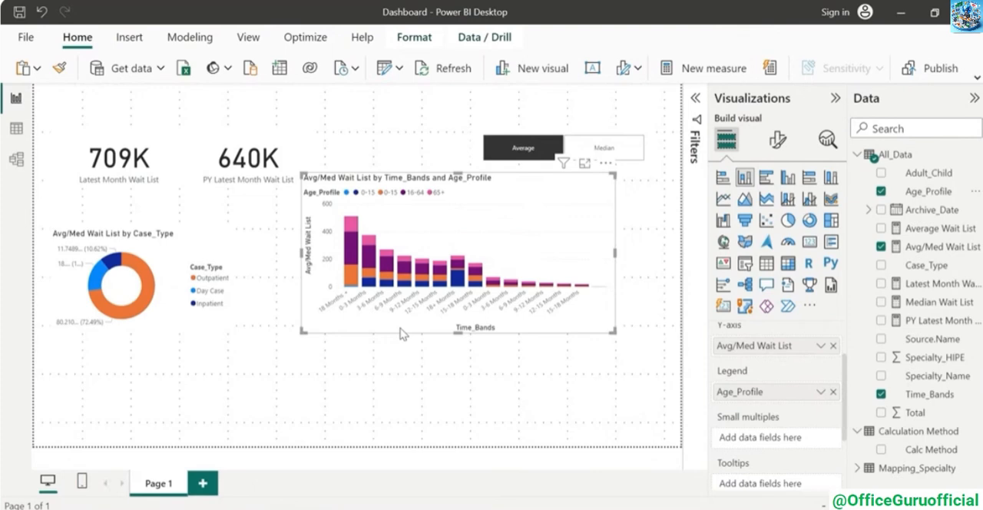
left_click(651, 278)
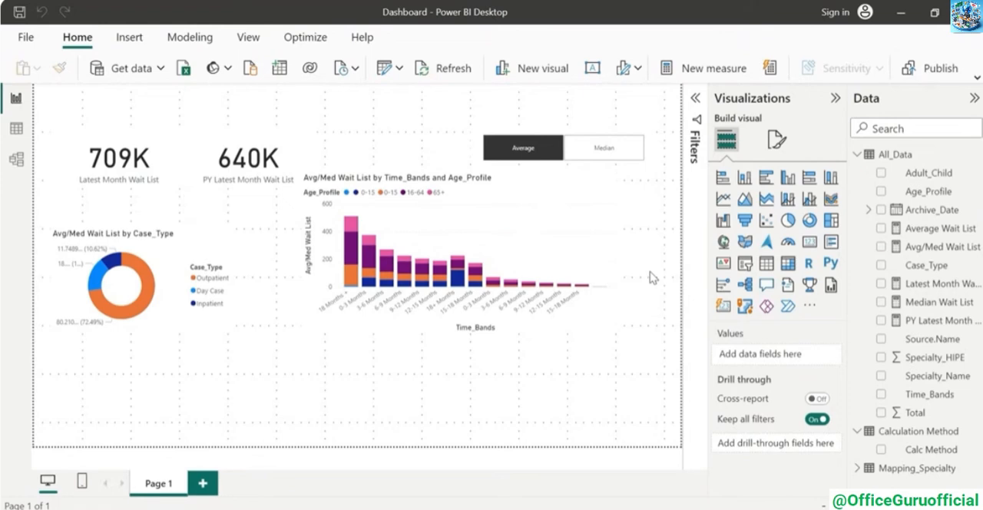
Open the All_Data query in Power Query Editor and examine the complete list of Time_Bands values for duplicates and blanks
left_click(385, 70)
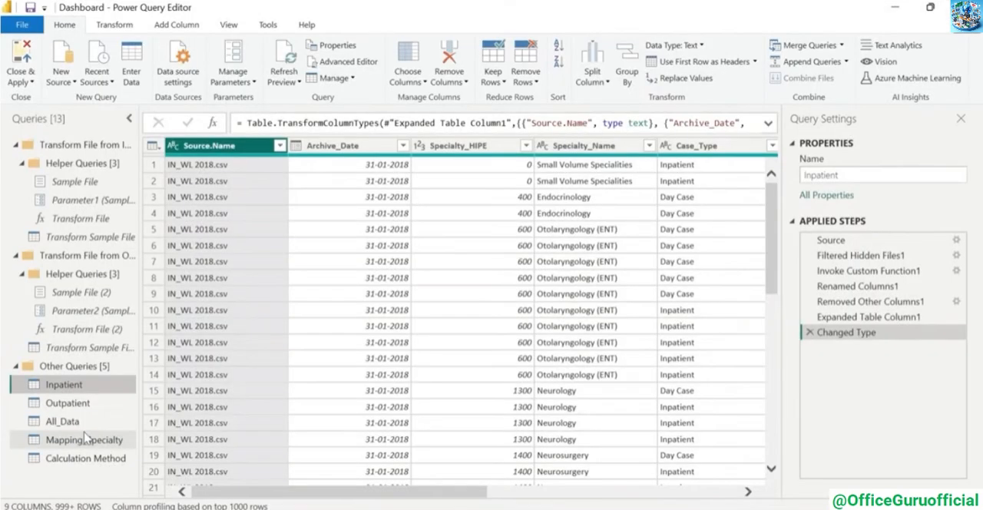
left_click(74, 424)
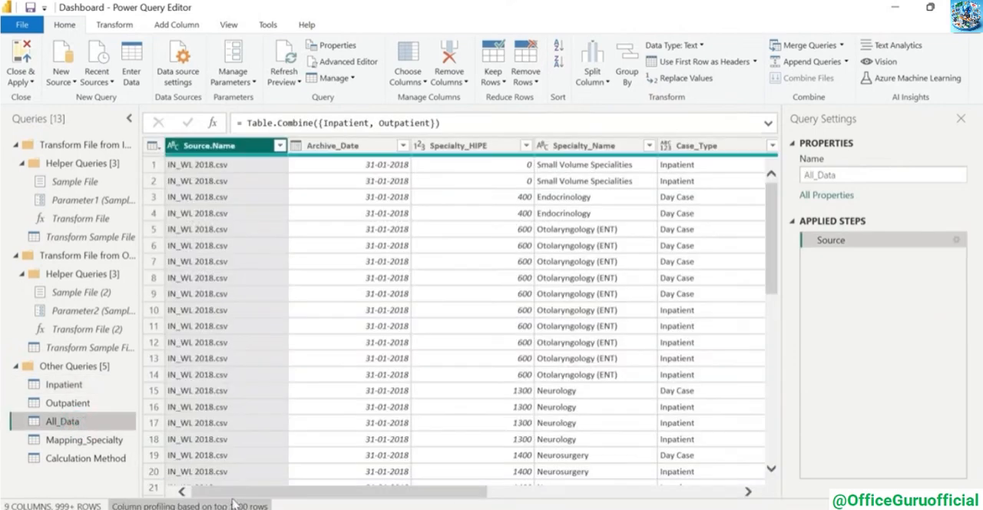
left_click_drag(277, 491, 536, 499)
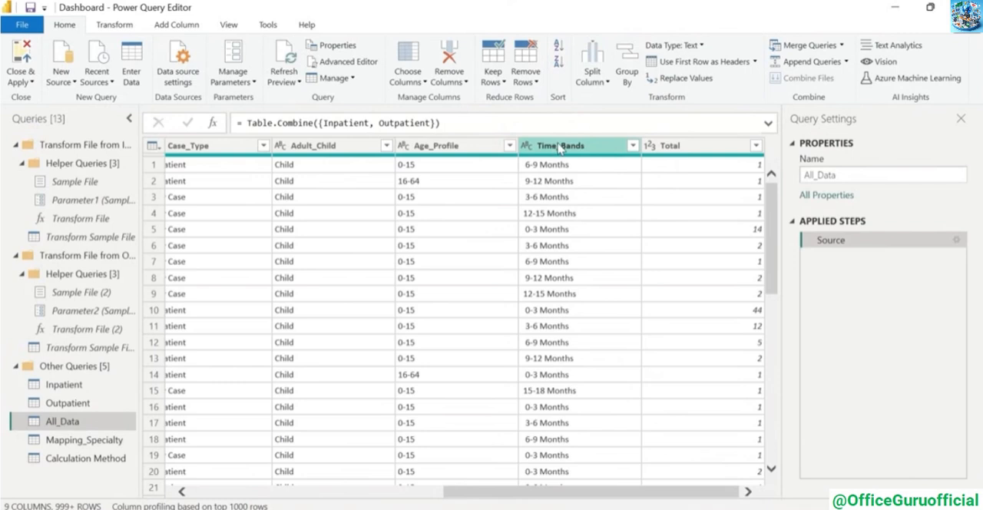
left_click(633, 145)
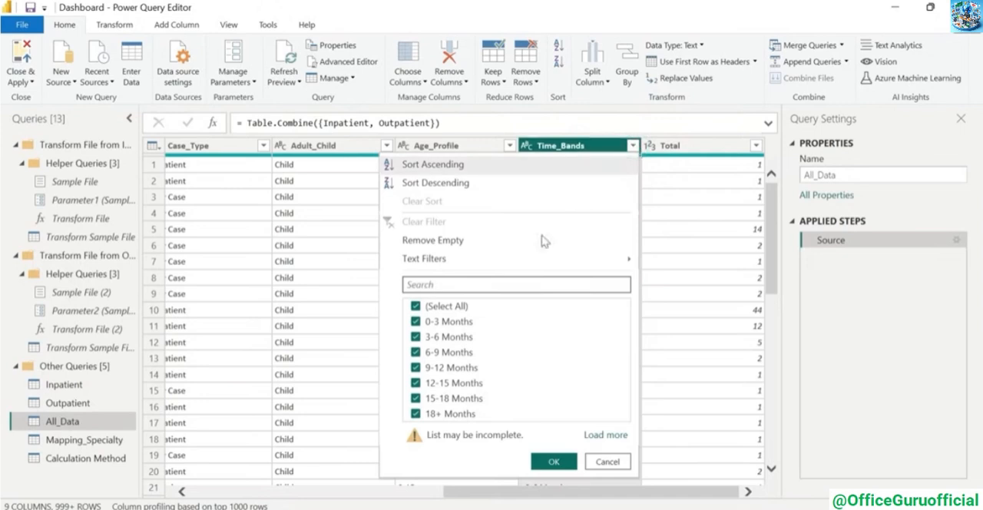
left_click(598, 435)
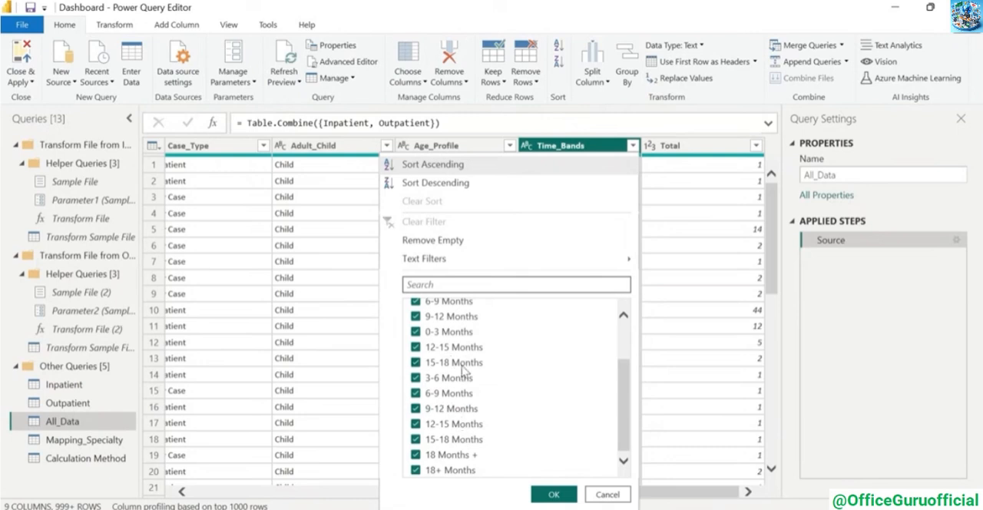
scroll(461, 369, "up", 1)
scroll(463, 371, "up", 3)
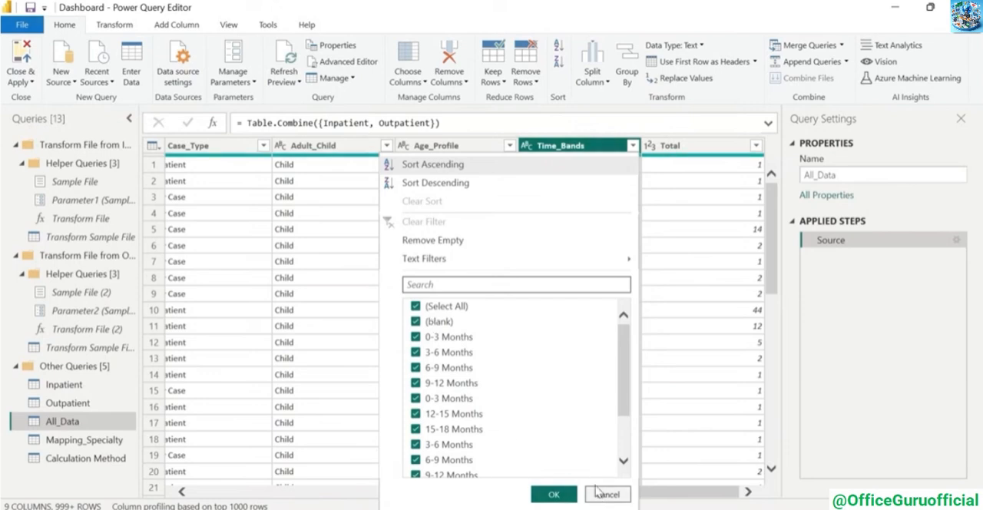
Replace "18 Months +" with "18+ Months" in the Time_Bands column of All_Data
scroll(571, 371, "down", 2)
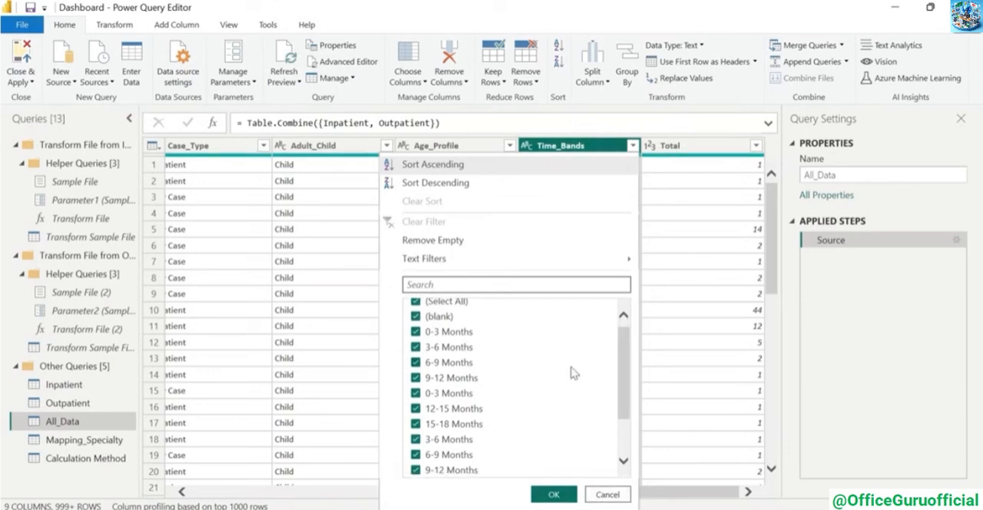
left_click(607, 495)
left_click(115, 25)
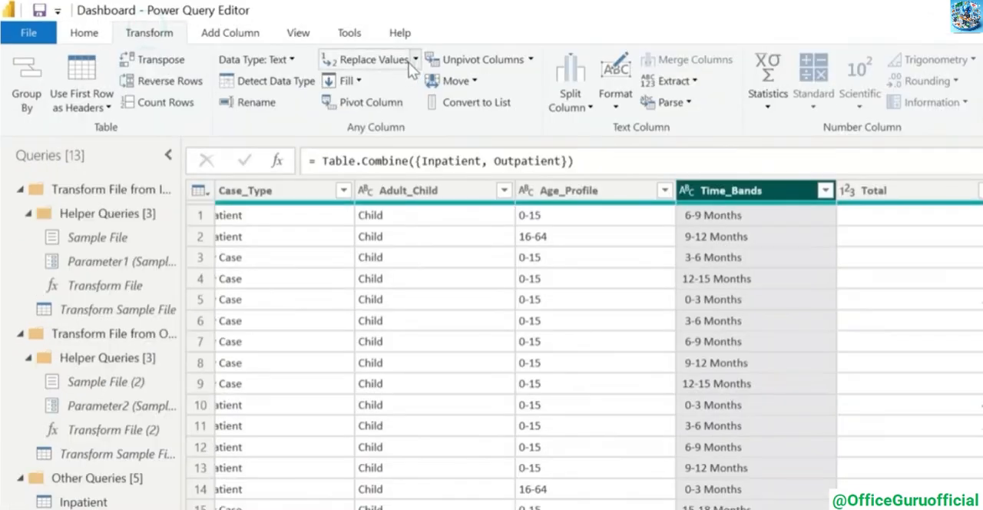
left_click(305, 49)
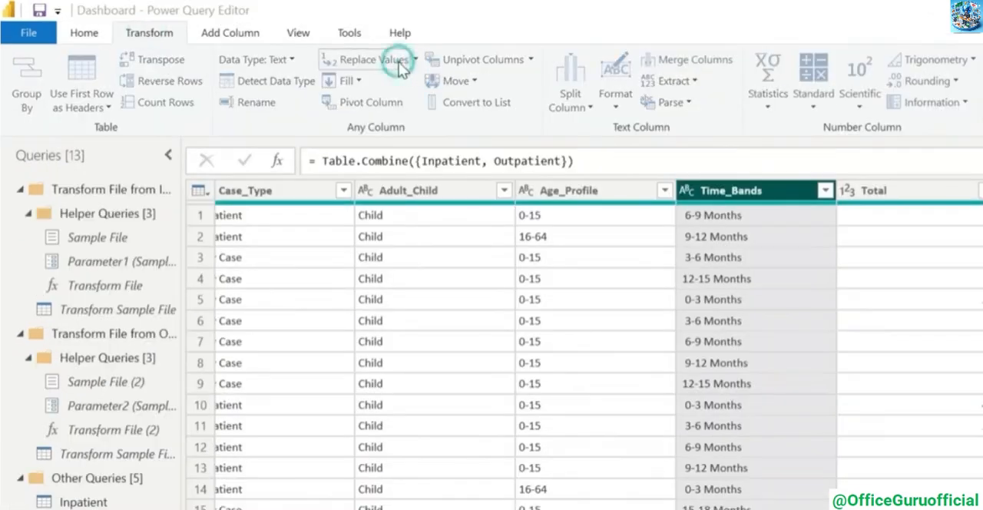
type("18 M")
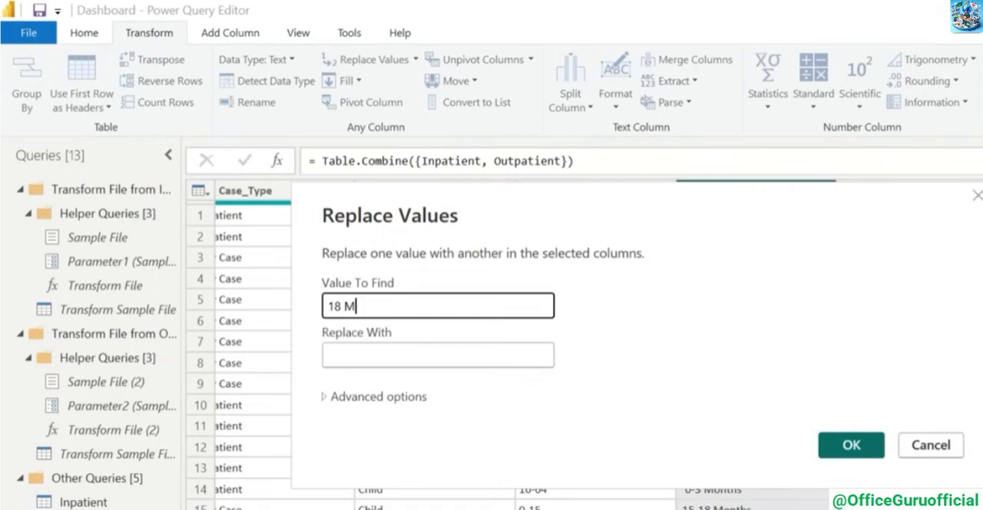
type("onths +")
key("Tab")
type("18")
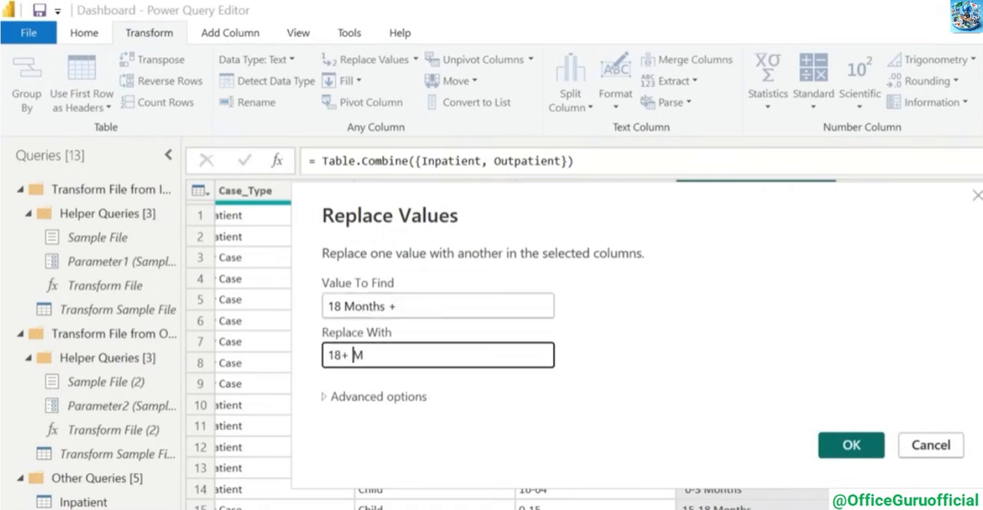
type("+ Months")
left_click(851, 445)
Load the complete list of Time_Bands values and check it for remaining duplicates
left_click(840, 190)
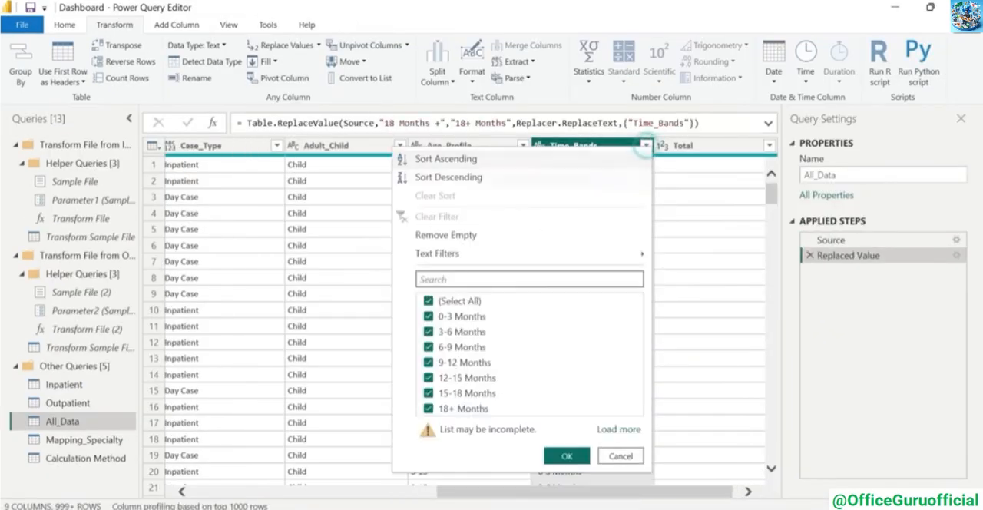
left_click(618, 429)
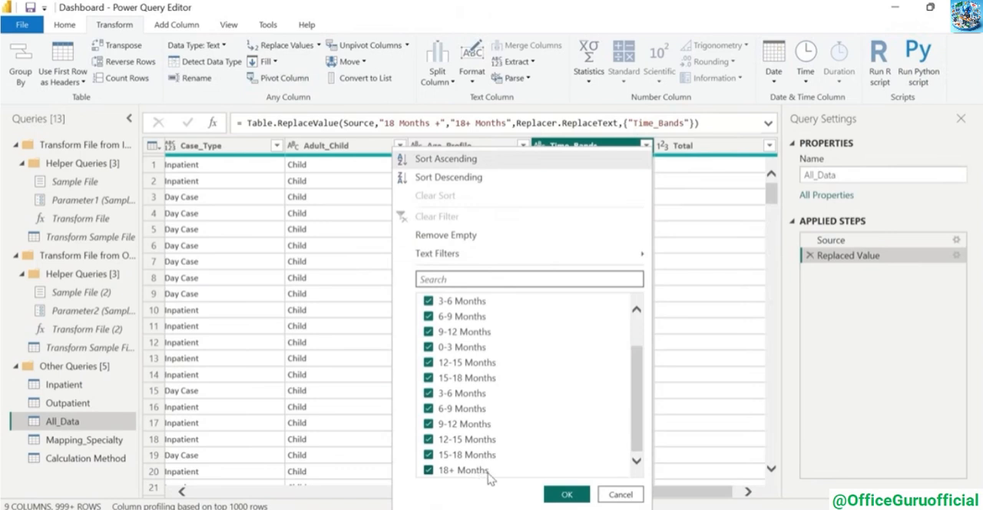
scroll(516, 425, "up", 5)
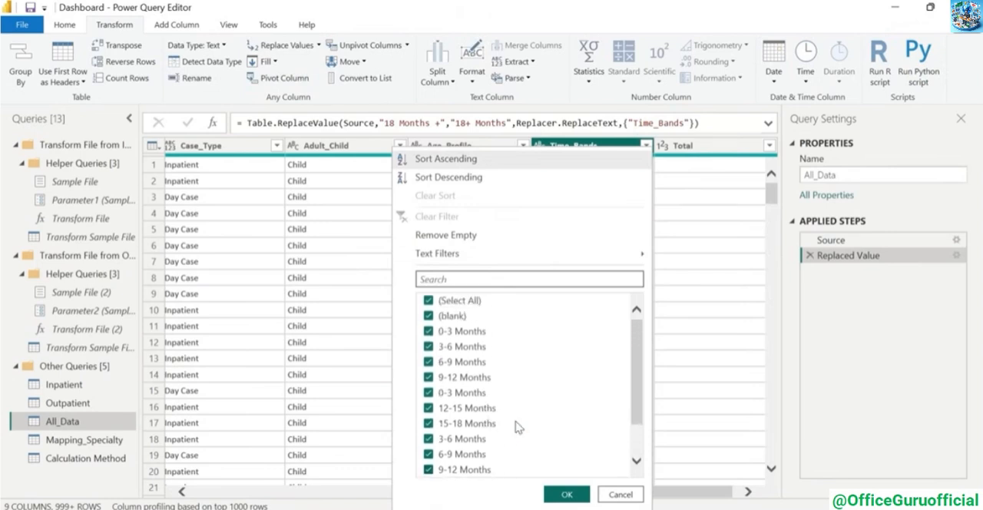
scroll(519, 427, "down", 5)
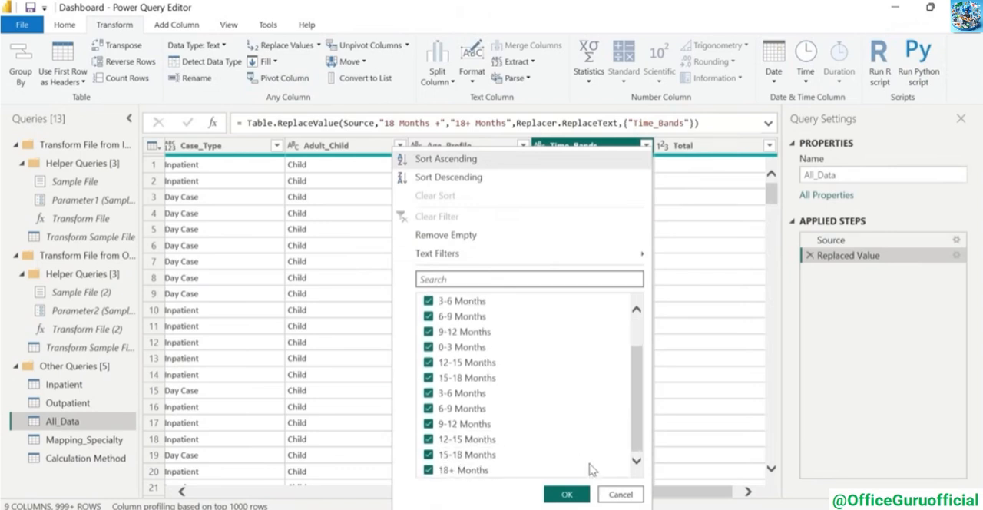
left_click(621, 494)
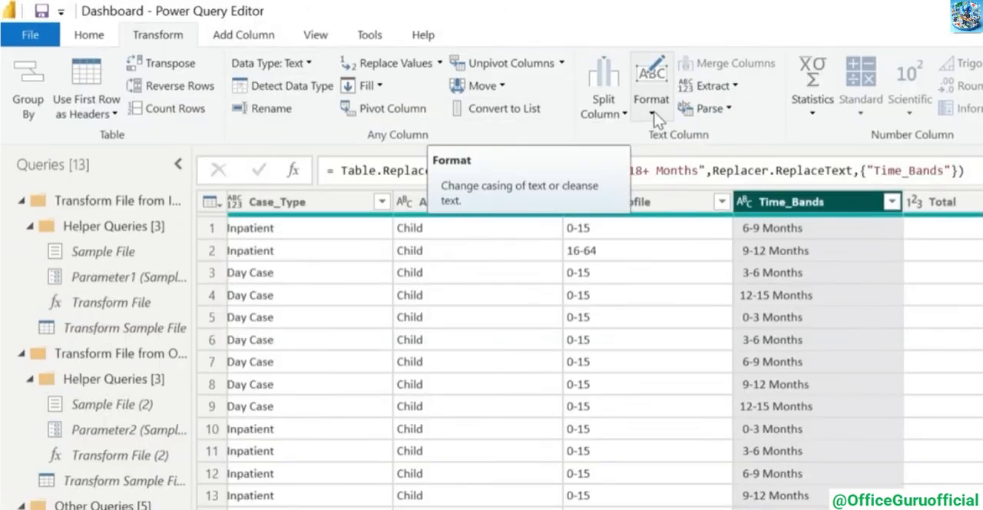
Trim the text in the Time_Bands column and recheck its complete list of values
left_click(654, 117)
left_click(588, 206)
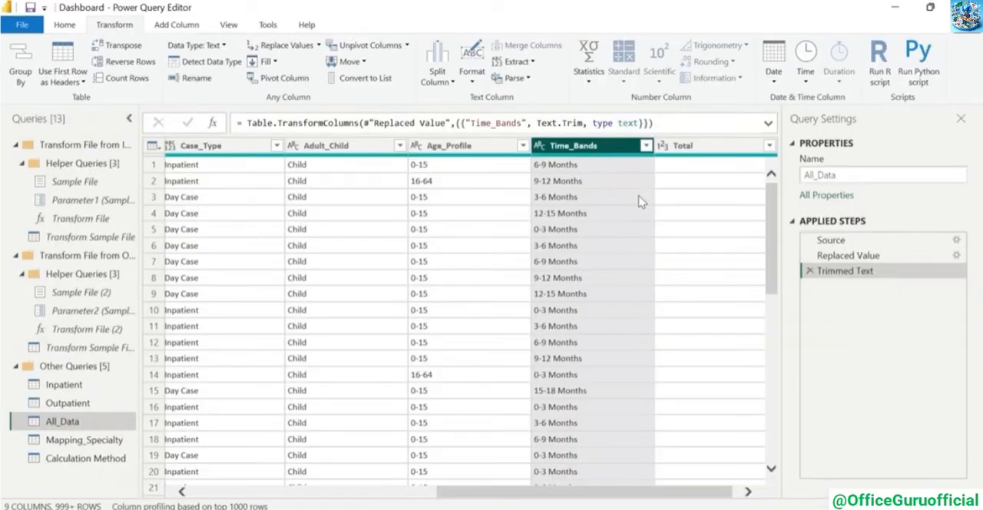
left_click(647, 146)
left_click(621, 424)
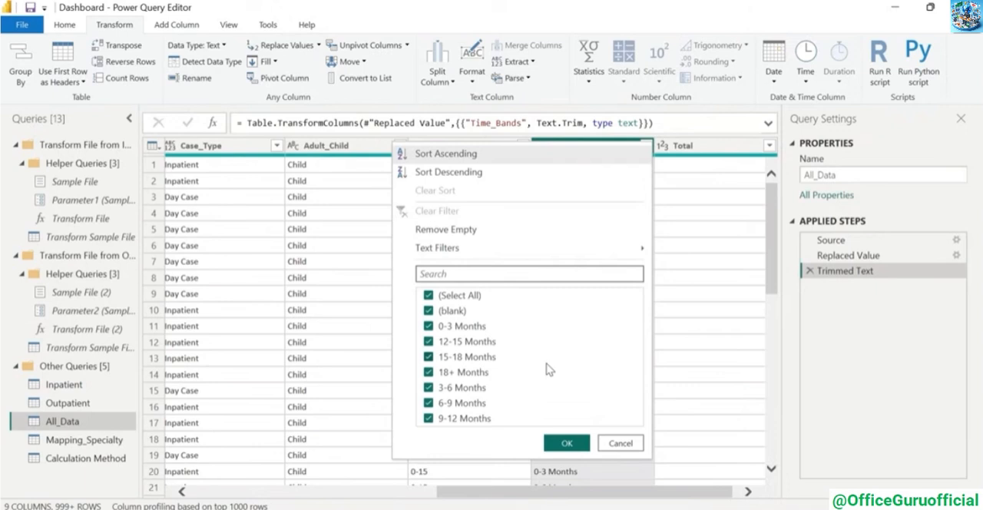
left_click(647, 146)
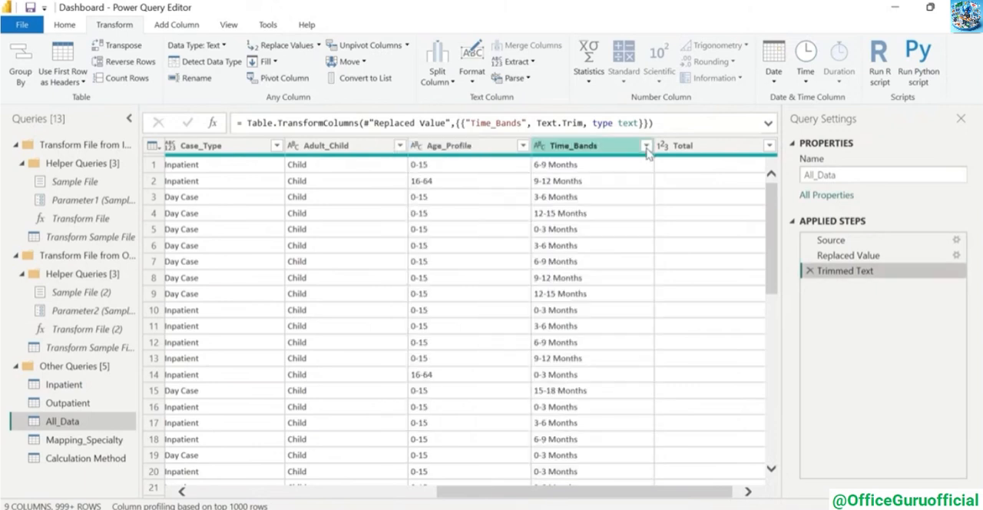
left_click(647, 148)
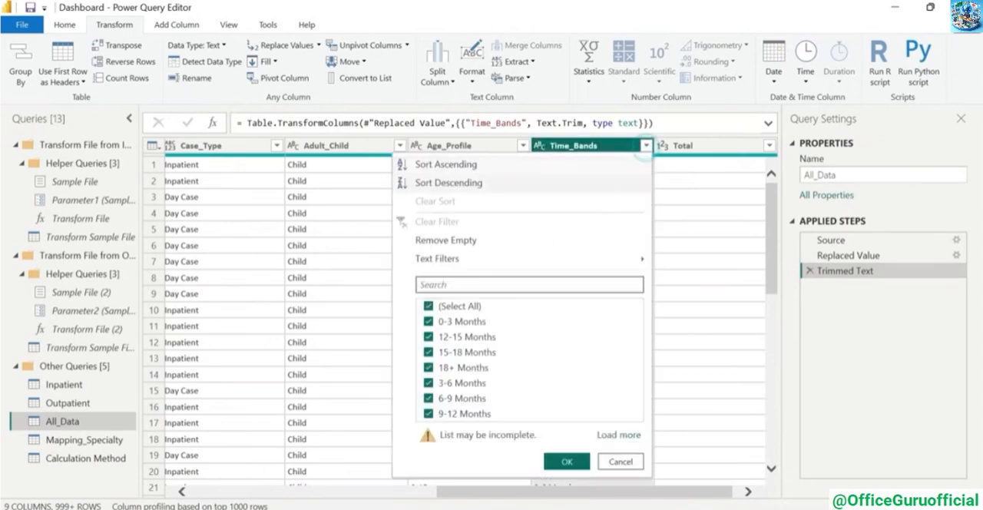
left_click(608, 438)
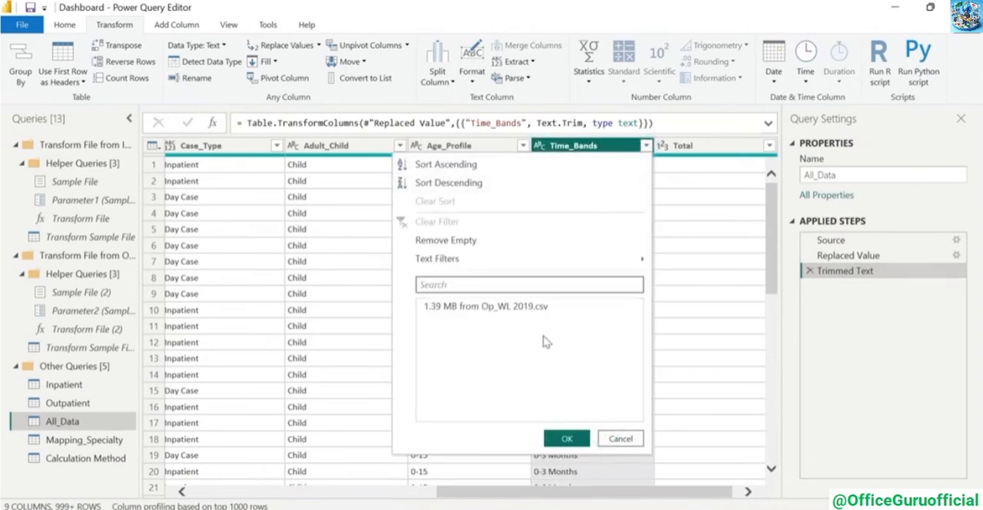
left_click(631, 455)
Load the complete list of Age_Profile values and check it for blanks
left_click(523, 145)
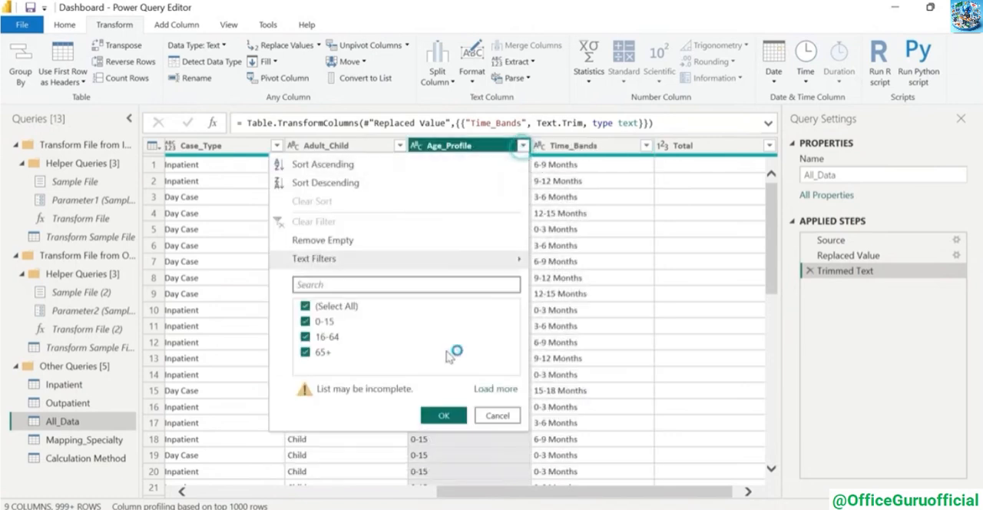
left_click(505, 398)
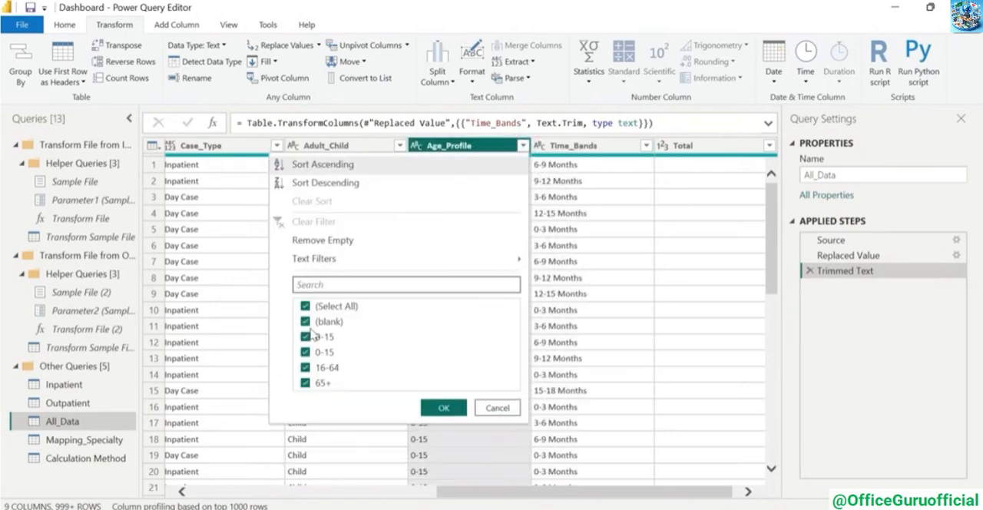
left_click(497, 408)
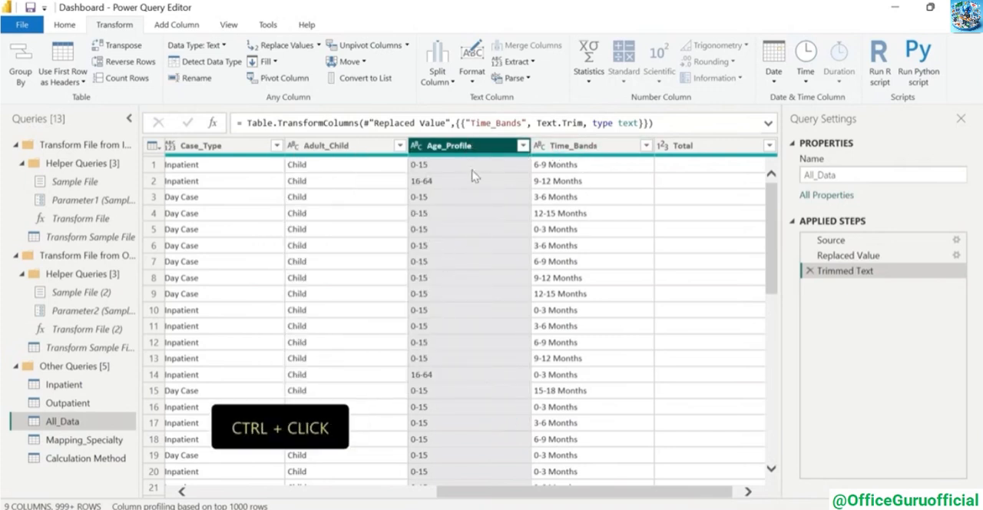
Replace the blank values in both the Age_Profile and Time_Bands columns with "No Inputs"
left_click(568, 150, "ctrl")
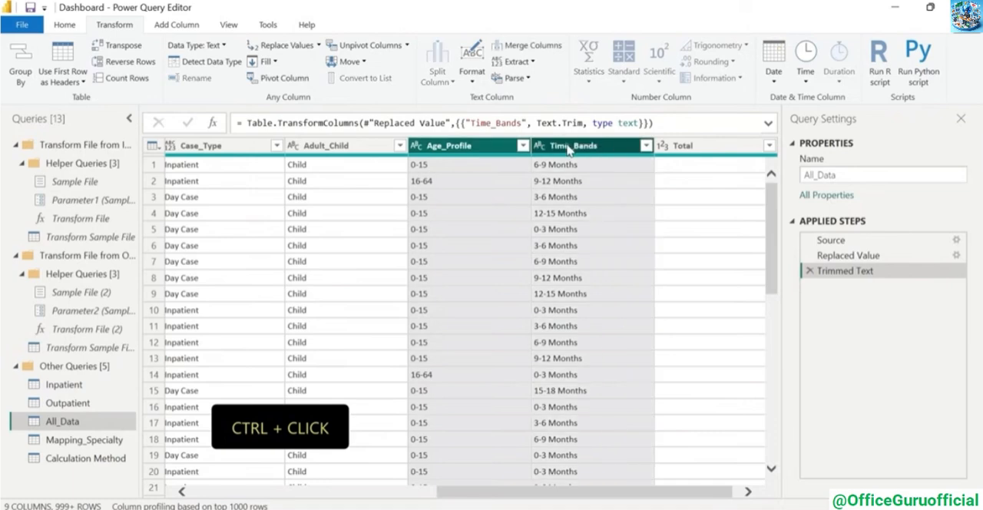
left_click(281, 44)
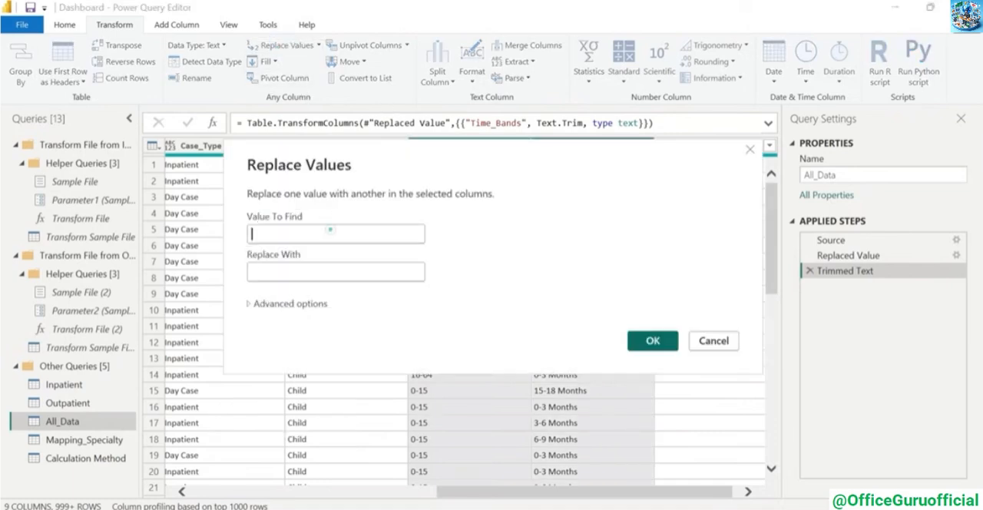
left_click(312, 272)
type("No In")
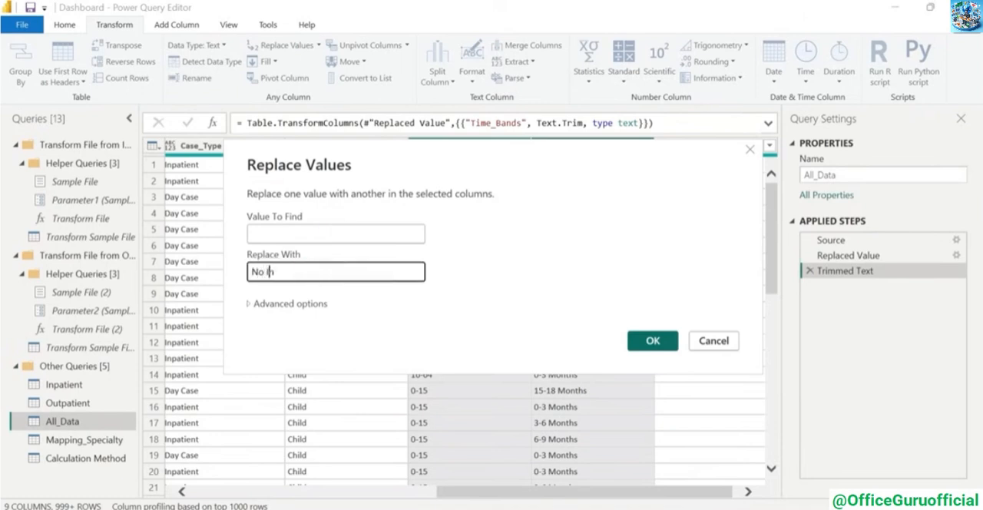
type("puts")
left_click(653, 340)
Check the value lists of Time_Bands and Age_Profile for the "No Inputs" entry
left_click(647, 145)
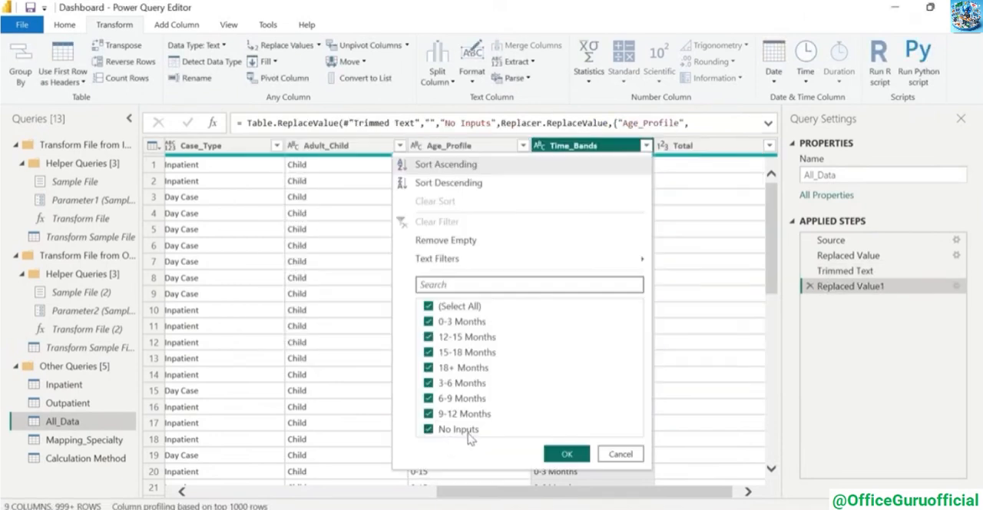
left_click(621, 453)
left_click(523, 145)
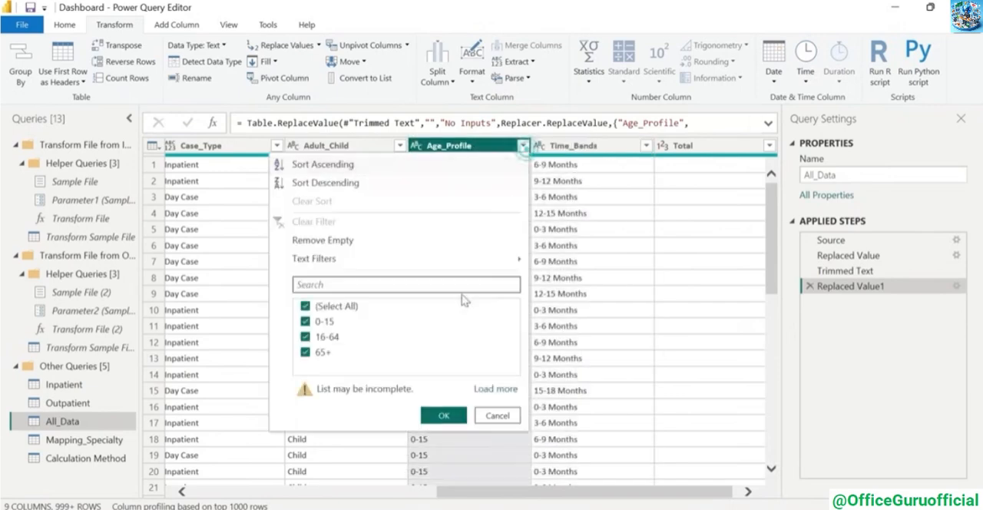
left_click(501, 389)
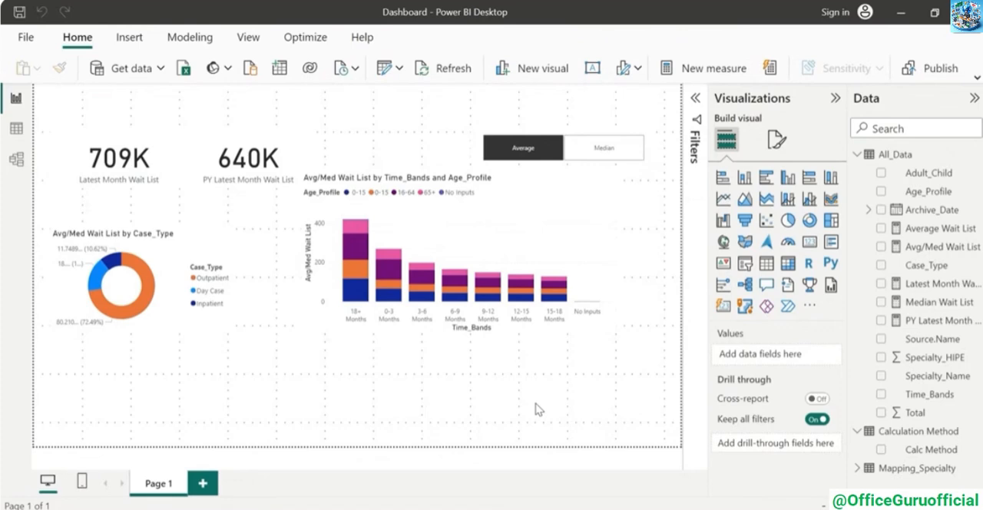
Filter the stacked column chart by Time_Bands to include every value except "No Inputs"
left_click(591, 246)
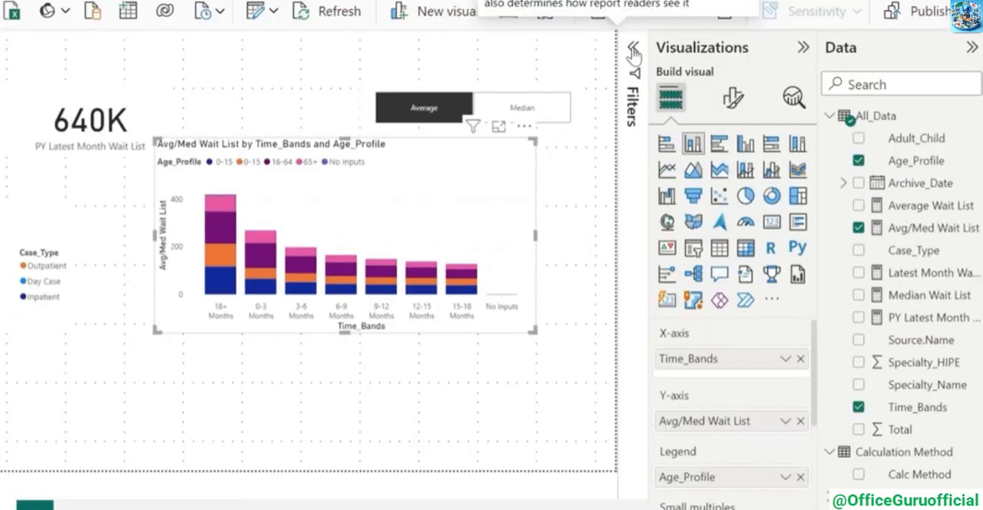
left_click(634, 51)
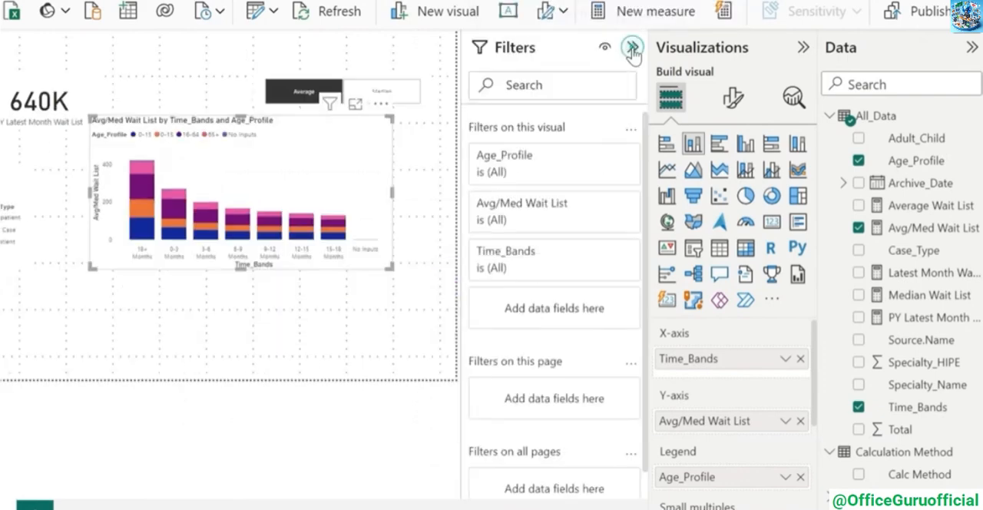
left_click(605, 258)
scroll(560, 424, "down", 2)
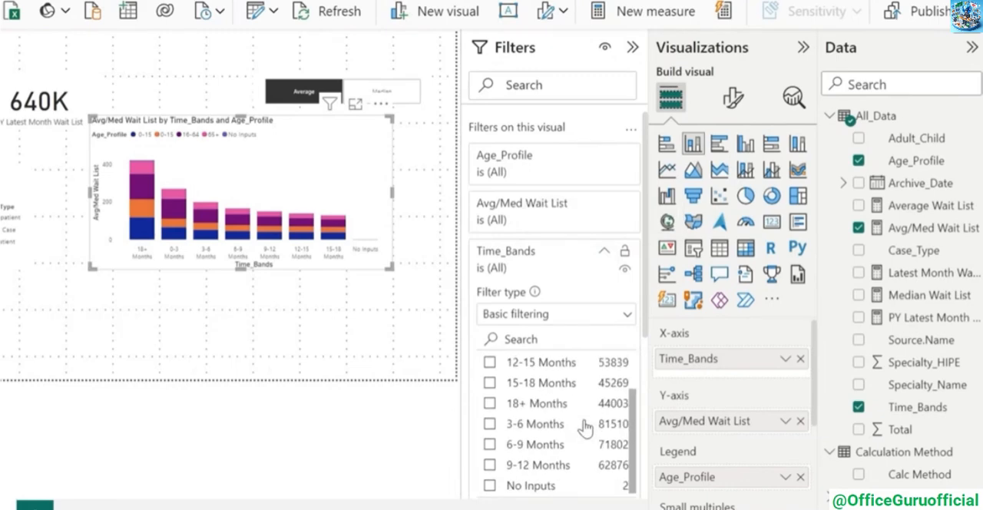
scroll(557, 427, "up", 2)
left_click(492, 366)
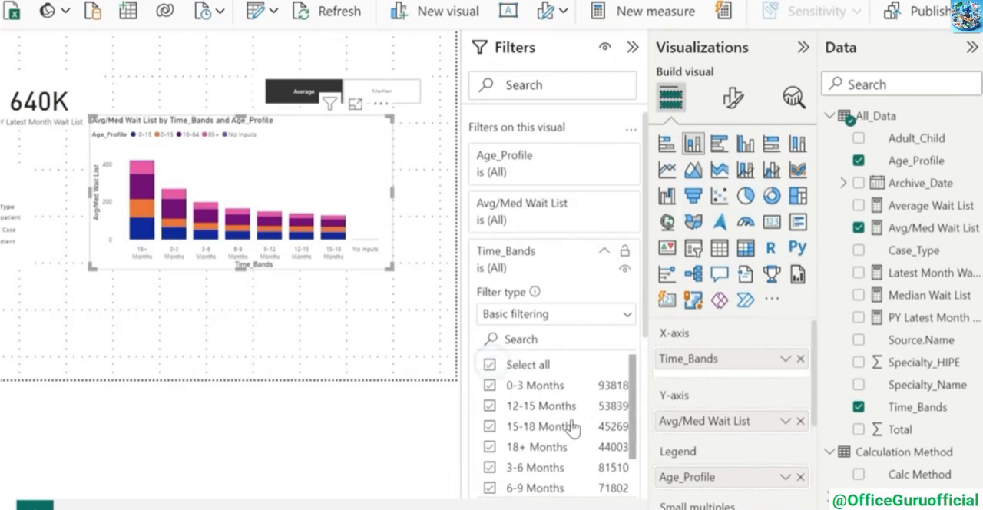
scroll(568, 430, "down", 2)
left_click(490, 485)
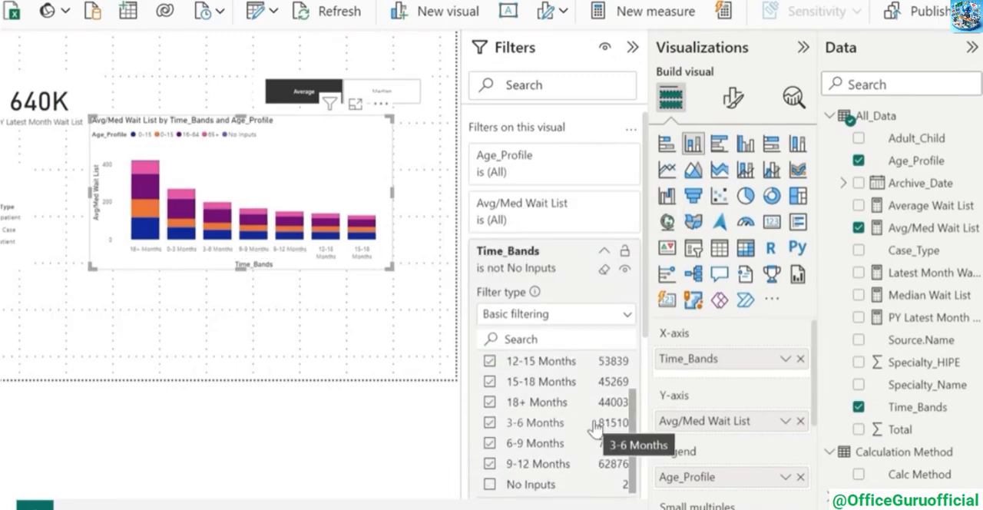
left_click(415, 227)
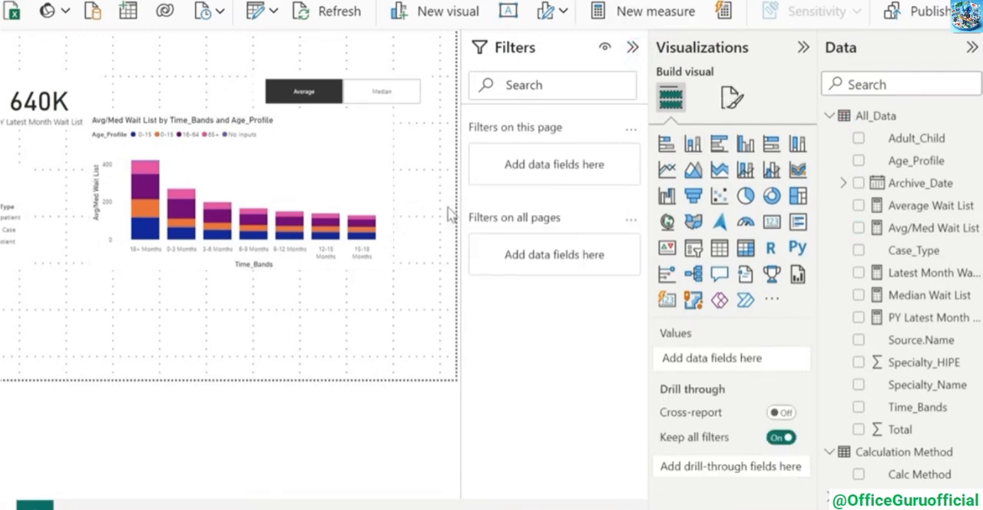
left_click(632, 48)
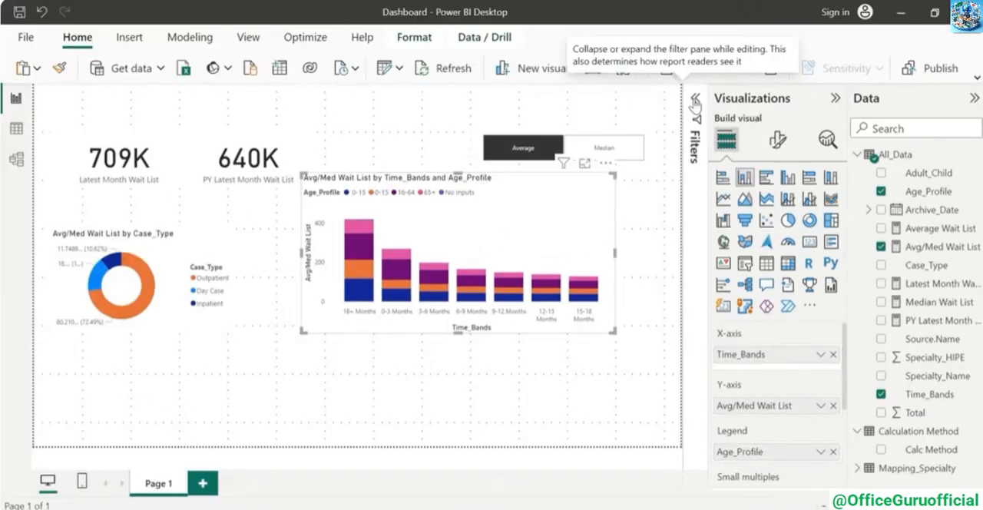
Filter the stacked column chart by Age_Profile to include every value except "No Inputs"
left_click(631, 49)
scroll(643, 277, "down", 1)
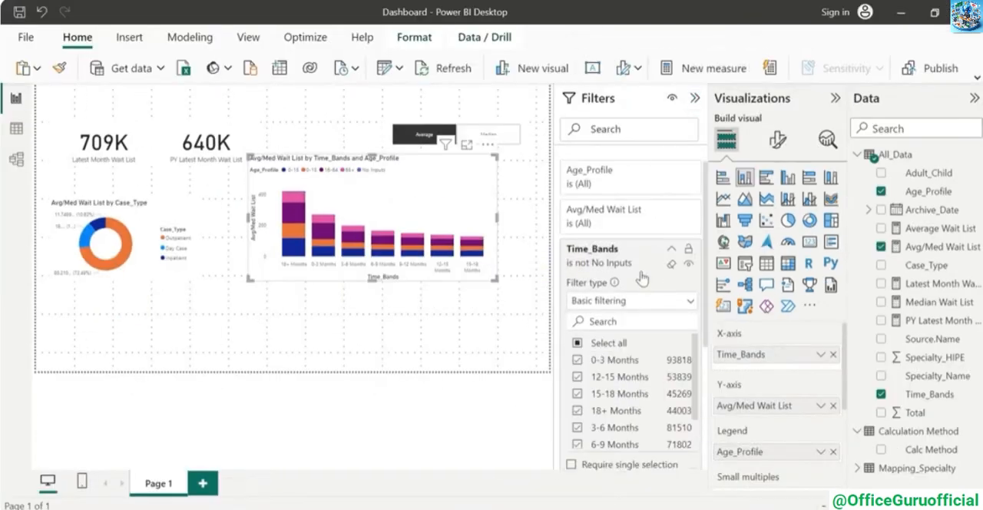
scroll(643, 277, "up", 1)
left_click(671, 186)
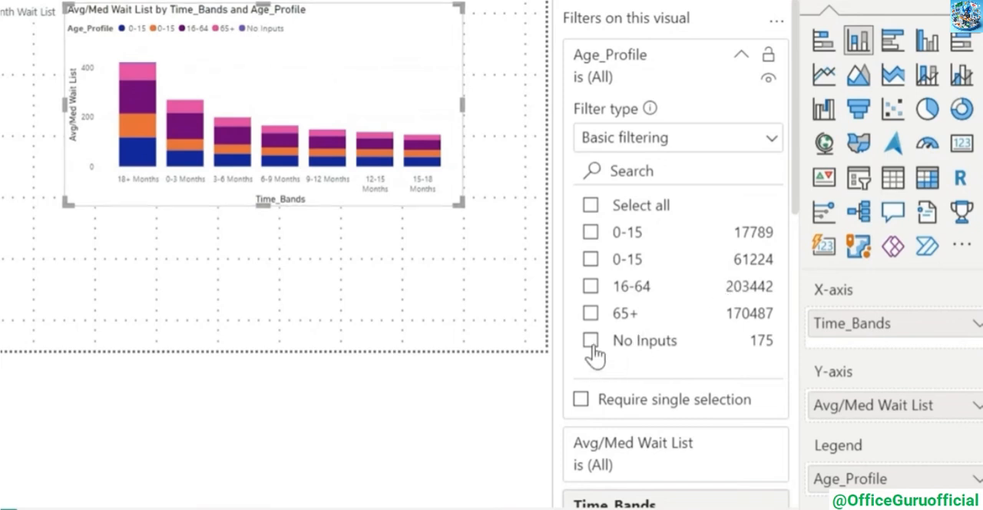
left_click(592, 209)
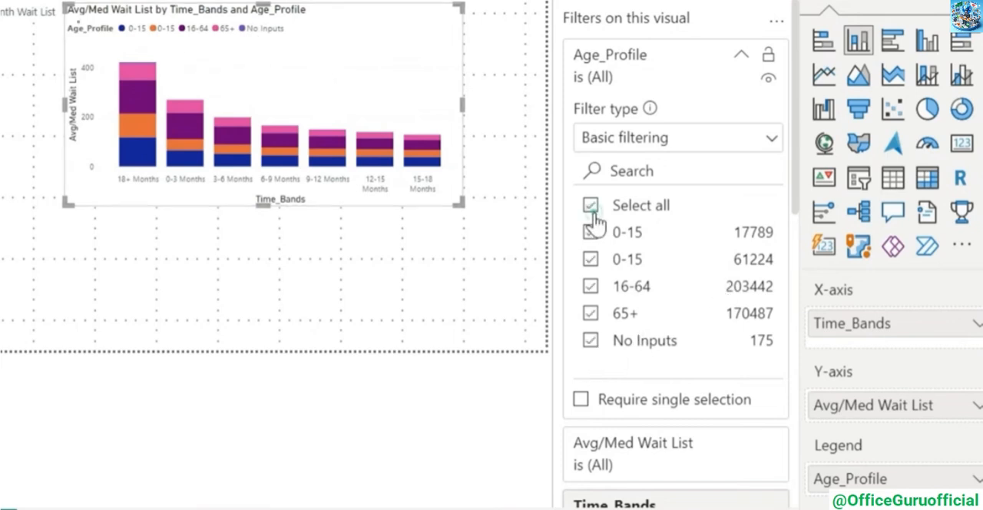
left_click(591, 340)
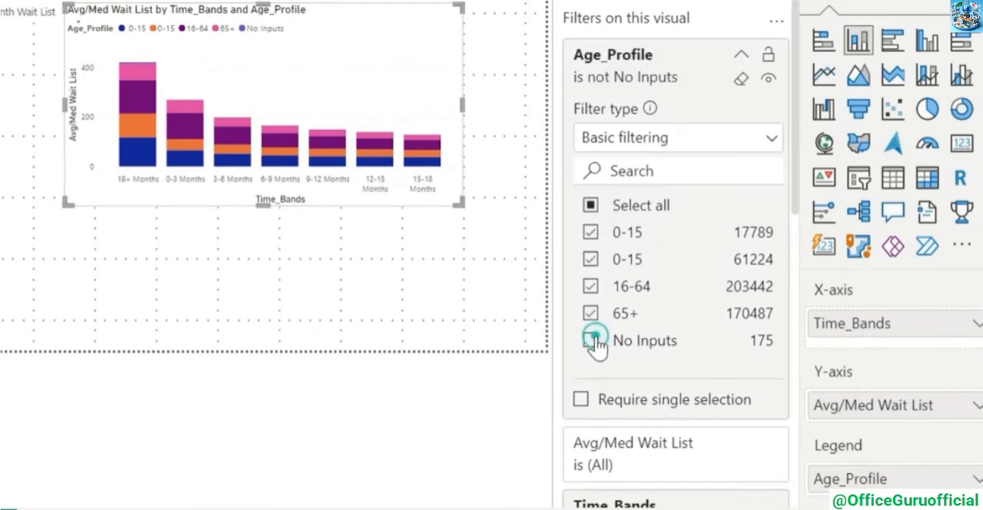
Add a multi-row card beside the stacked column chart showing Avg/Med Wait List for each Specialty_Name
left_click(741, 55)
left_click(545, 151)
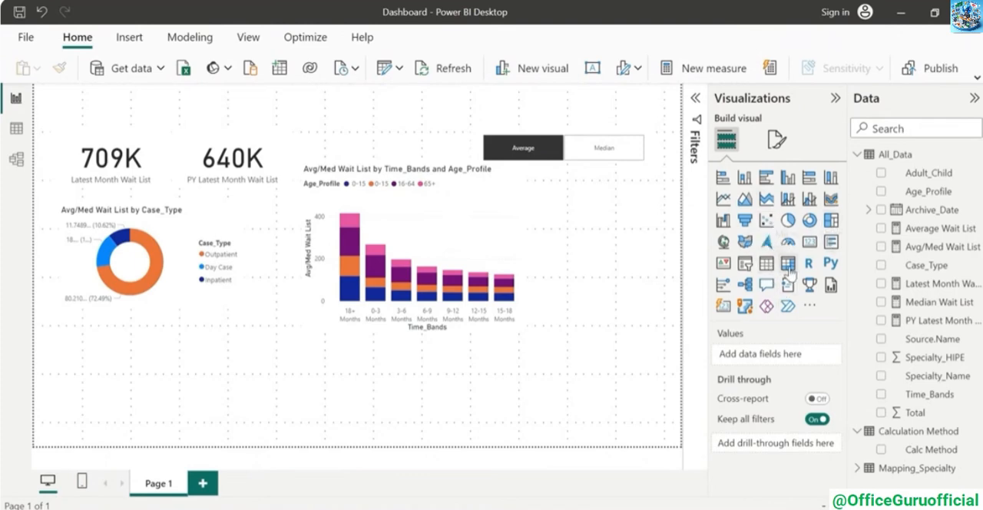
left_click(831, 242)
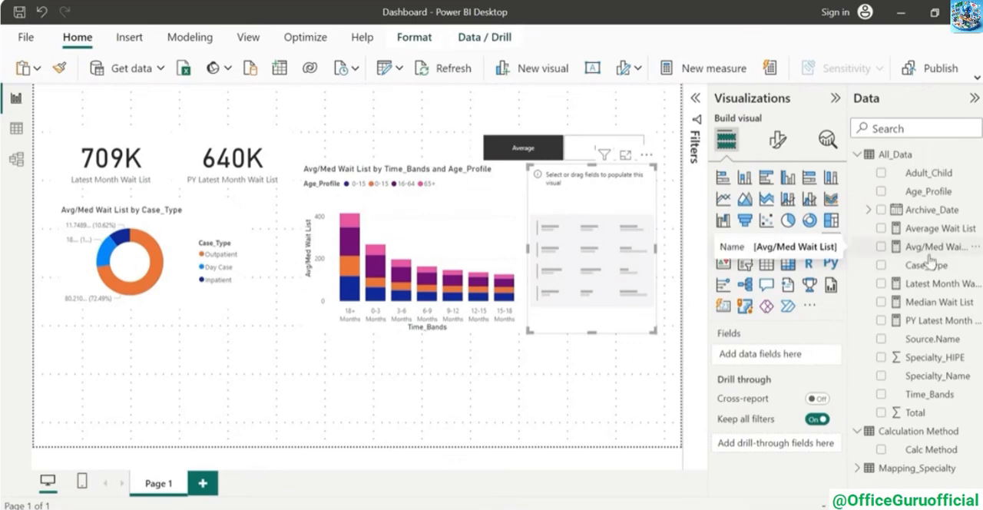
left_click(881, 246)
left_click(881, 376)
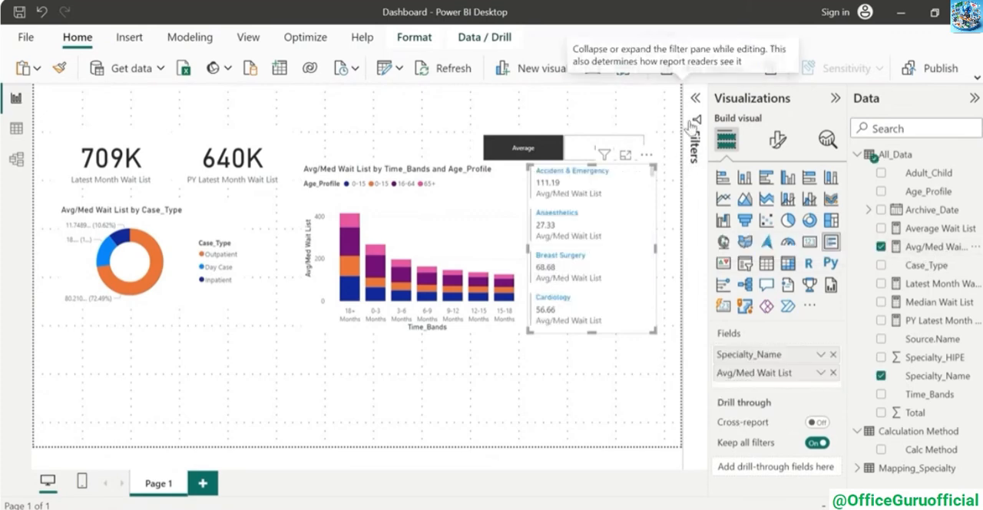
Apply a Top N filter on Specialty_Name to the multi-row card, showing the top 5 by Avg/Med Wait List
left_click(693, 126)
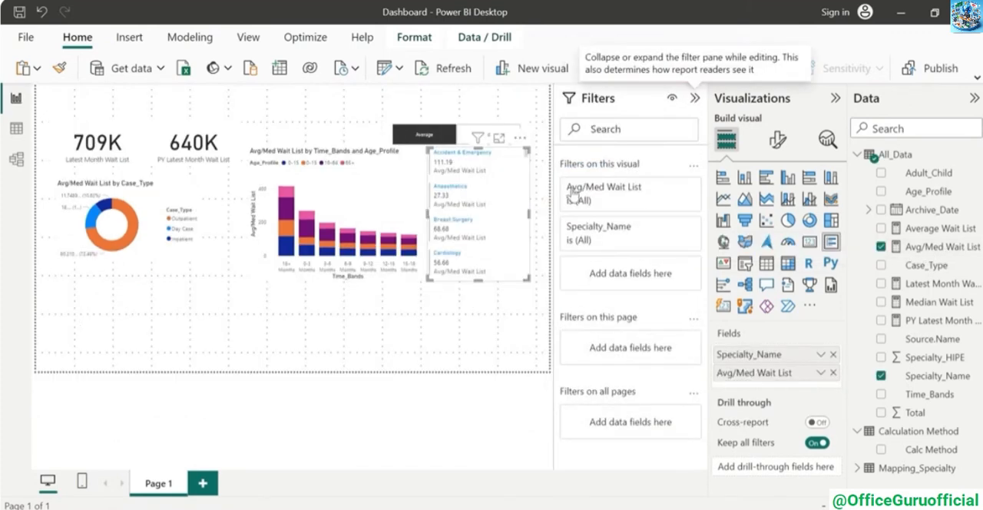
left_click(672, 230)
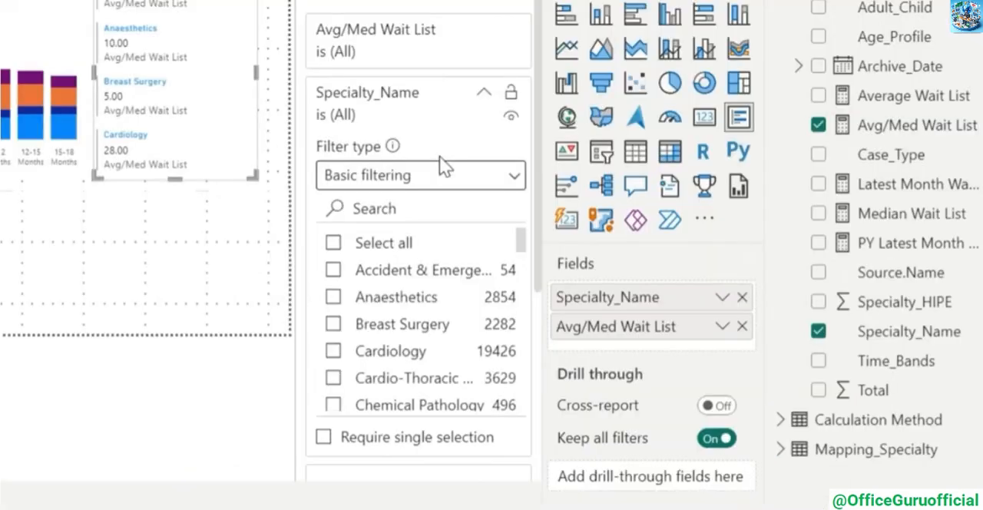
left_click(505, 179)
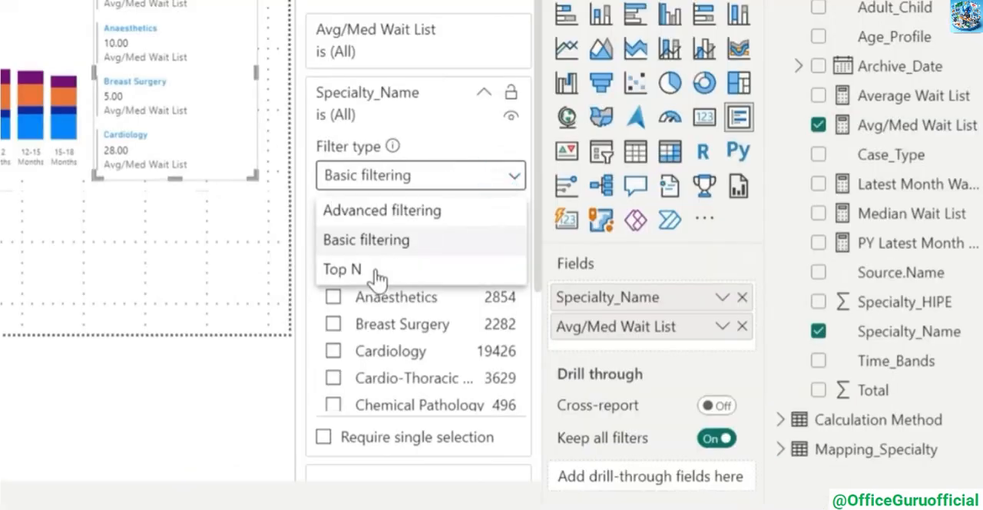
left_click(377, 272)
left_click(452, 236)
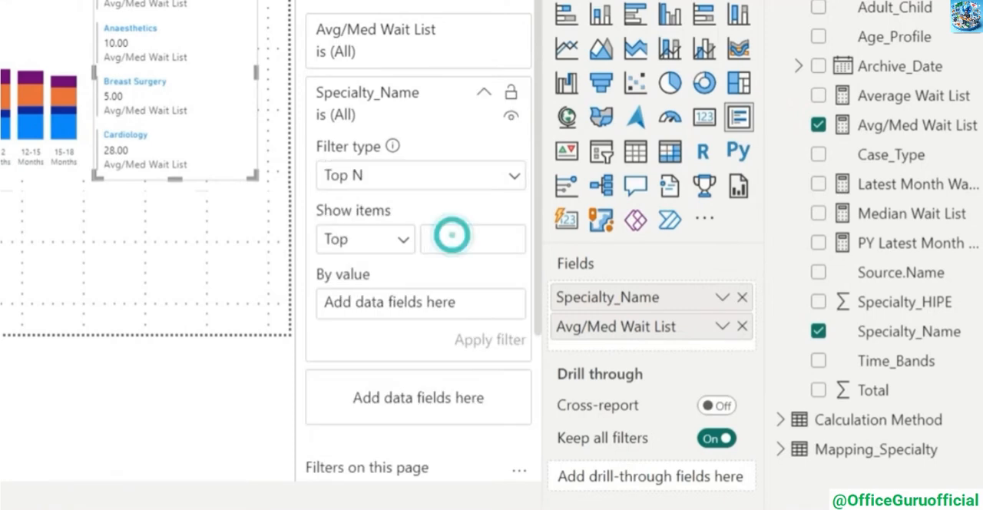
type("5")
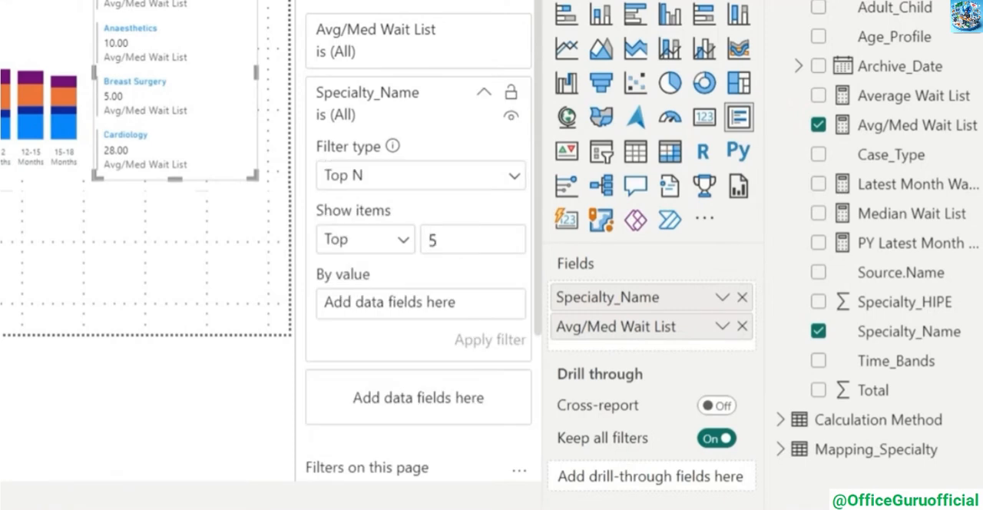
left_click(423, 276)
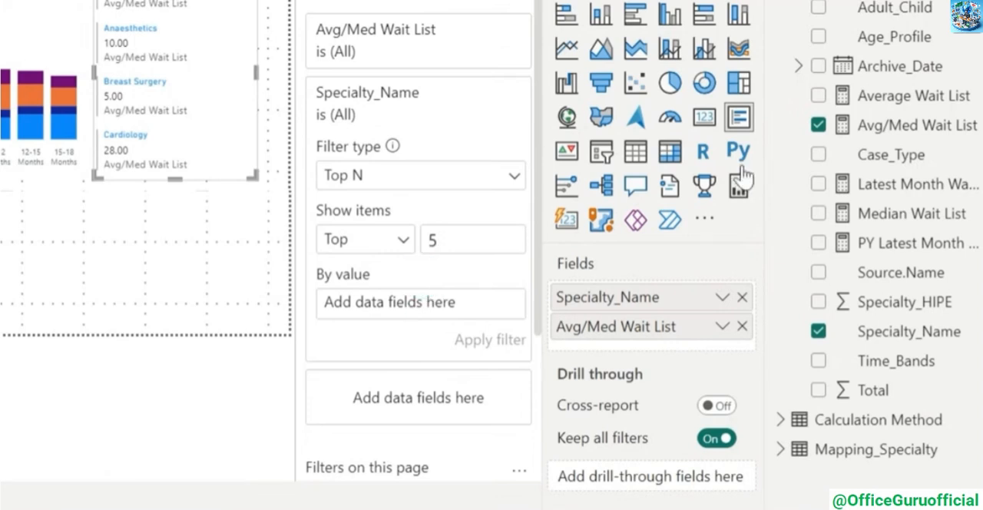
left_click_drag(905, 125, 449, 306)
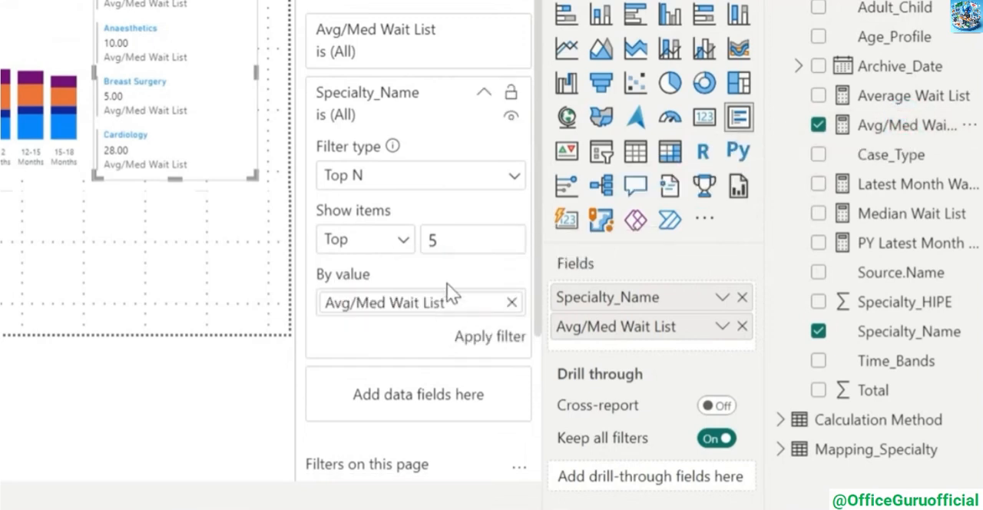
left_click(482, 342)
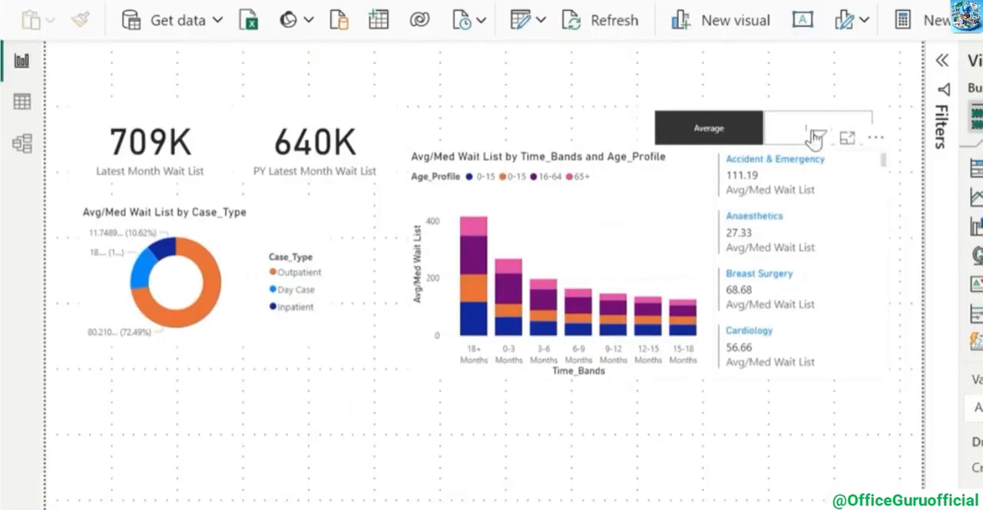
Switch the calculation method slicer between Average and Median, ending on Median, to compare the values in the visuals
left_click(786, 136)
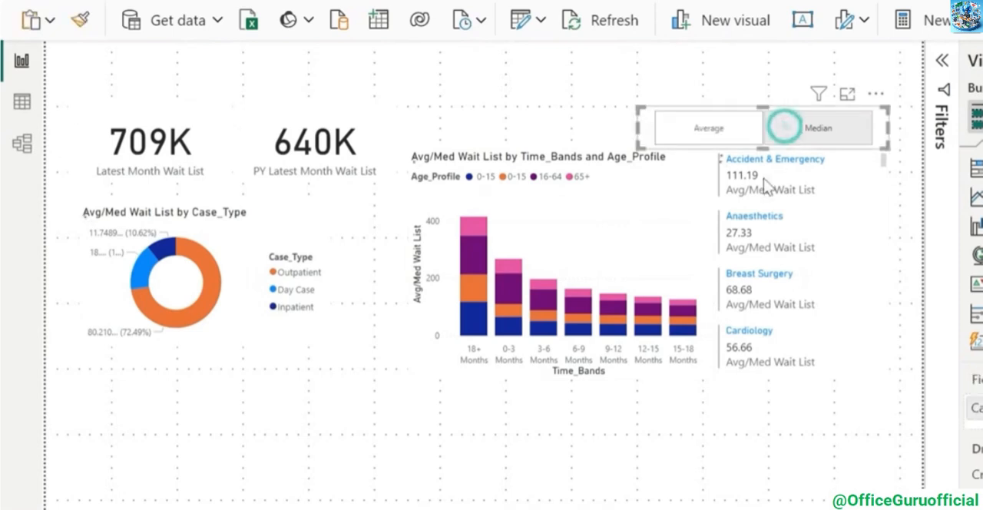
left_click(703, 137)
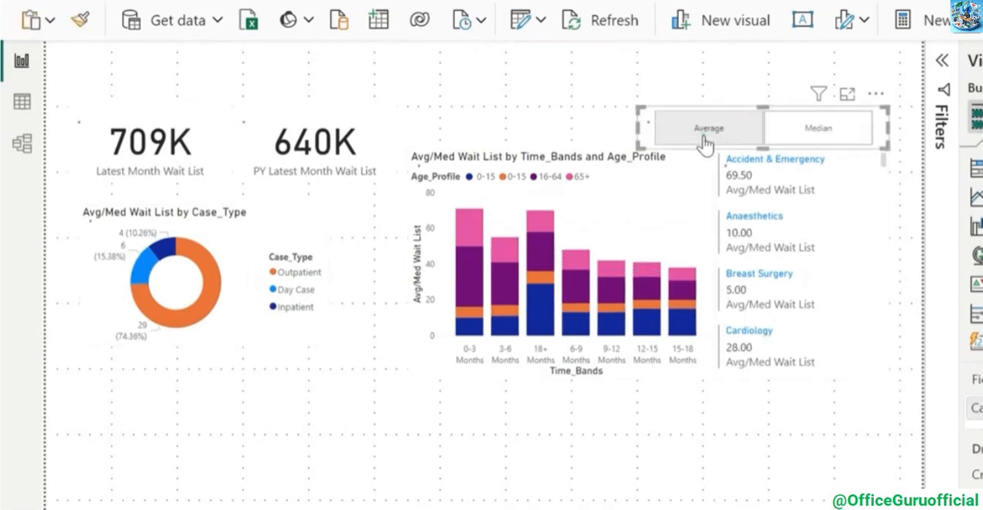
left_click(812, 136)
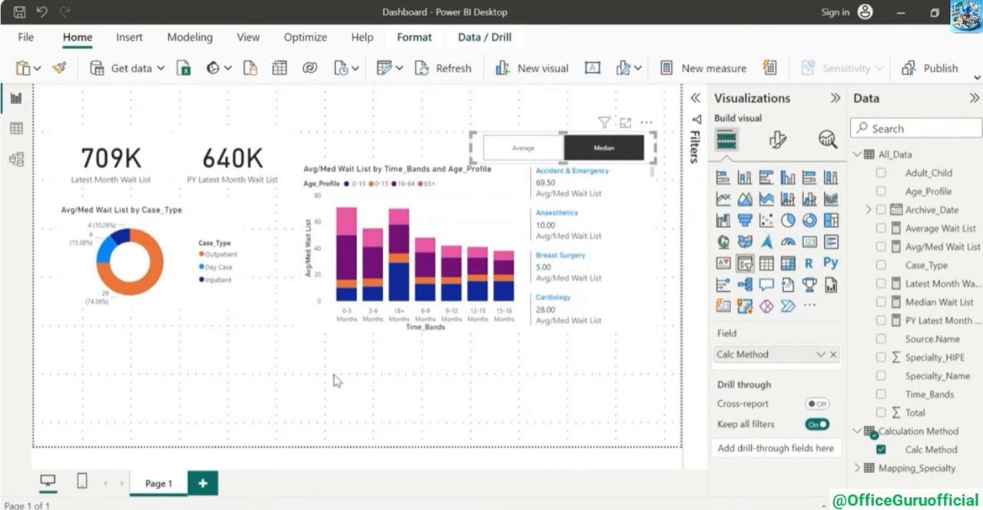
Add a line chart below the donut chart plotting the sum of Total by Archive_Date without date hierarchy, with Case_Type as legend
left_click(335, 381)
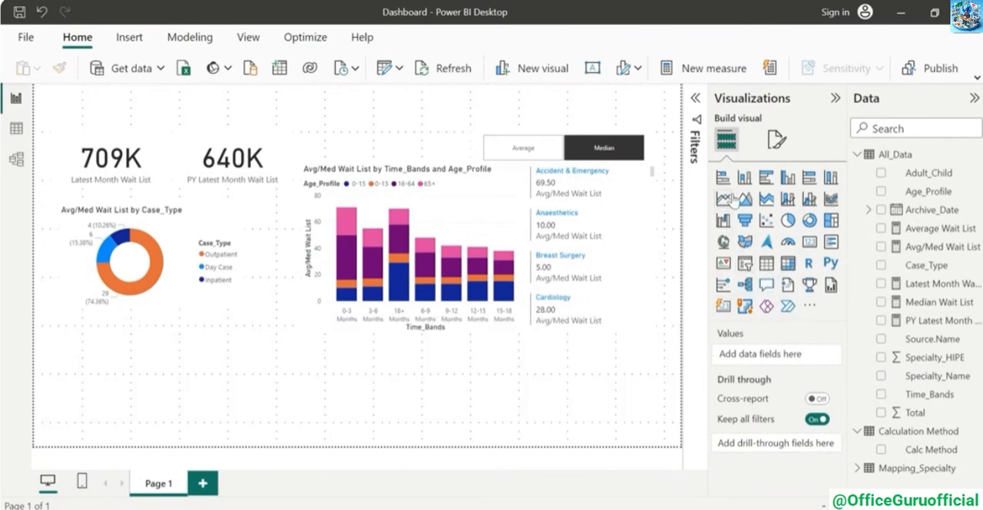
left_click(725, 199)
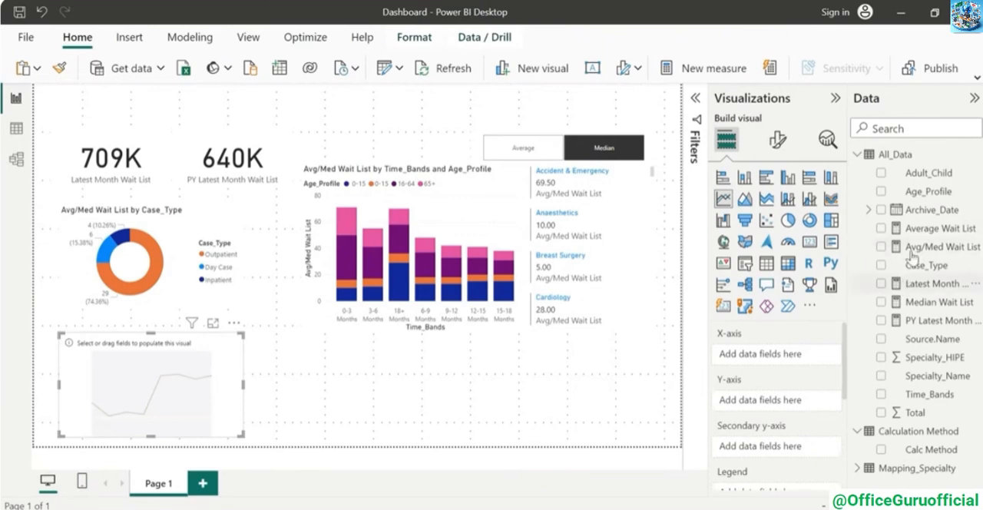
left_click_drag(936, 212, 753, 355)
left_click(821, 356)
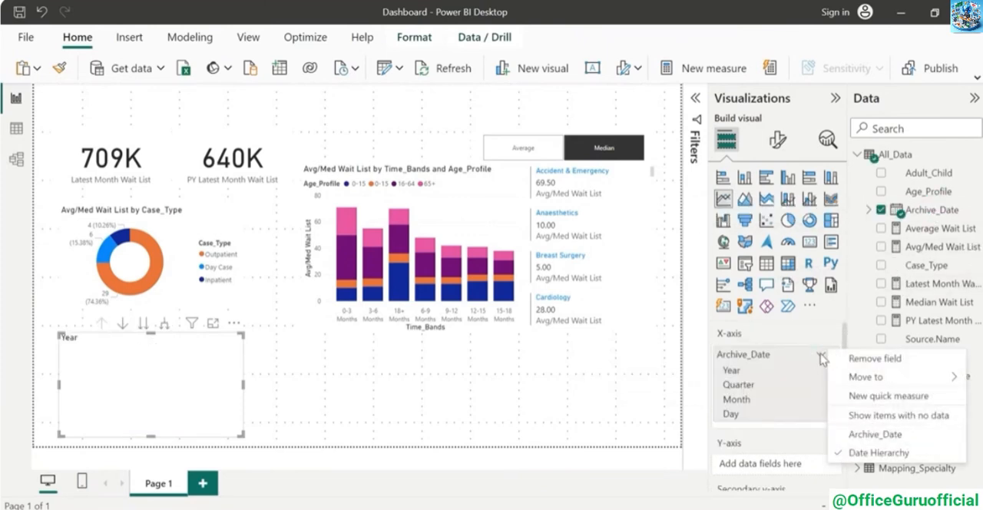
left_click(876, 435)
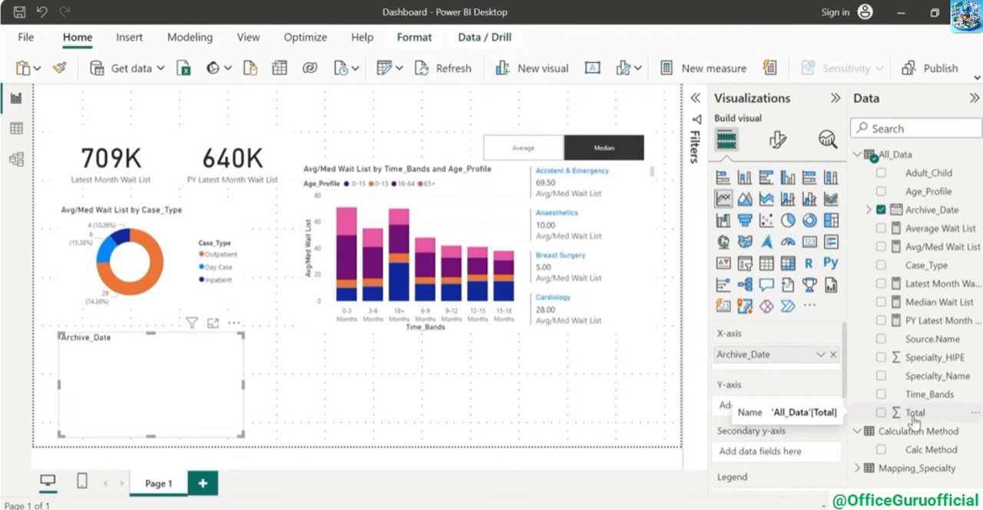
left_click_drag(914, 419, 803, 415)
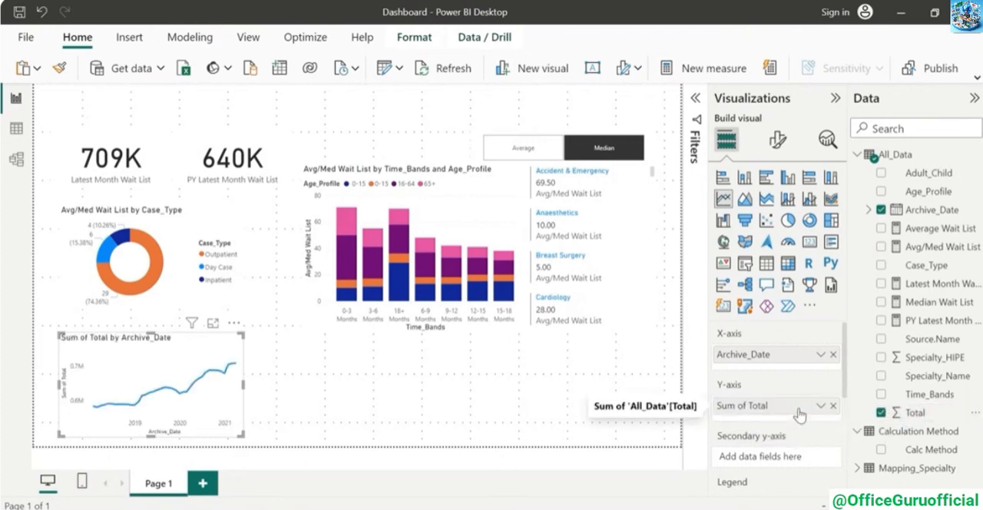
scroll(776, 384, "down", 3)
left_click_drag(928, 265, 749, 395)
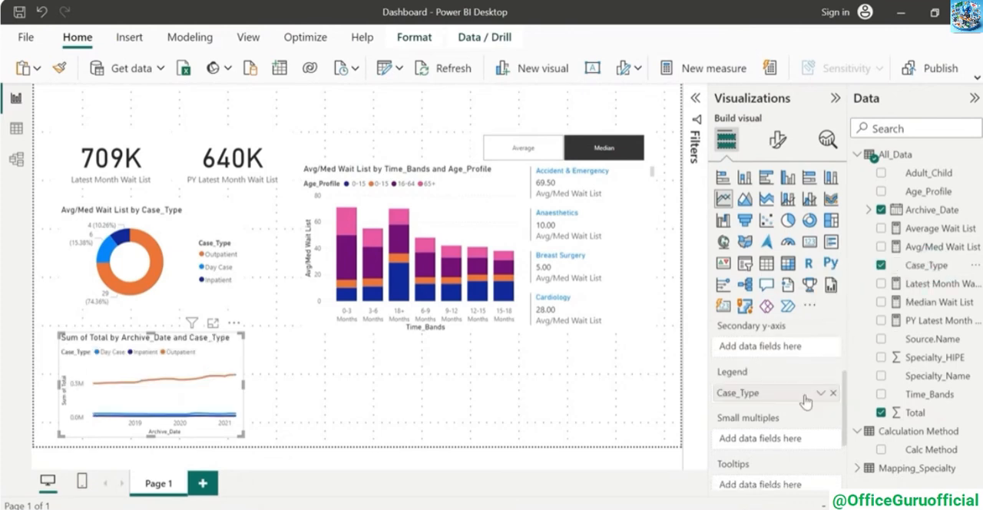
Filter the line chart by Case_Type to include every value except Outpatient
left_click(697, 99)
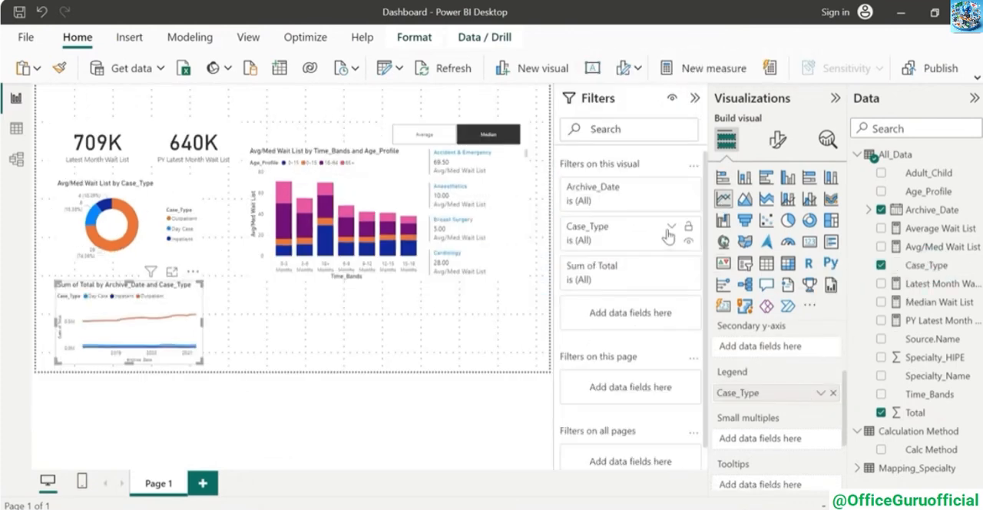
left_click(669, 225)
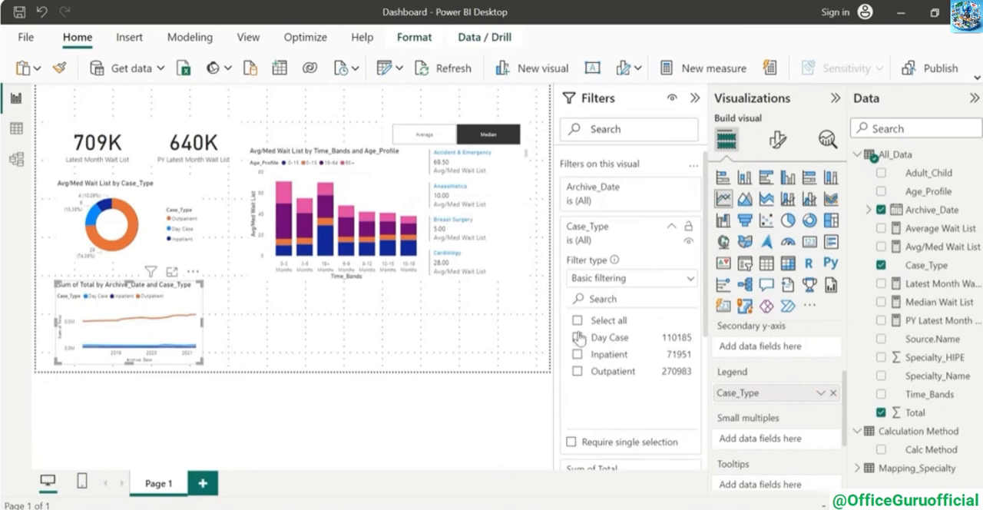
left_click(578, 321)
left_click(577, 371)
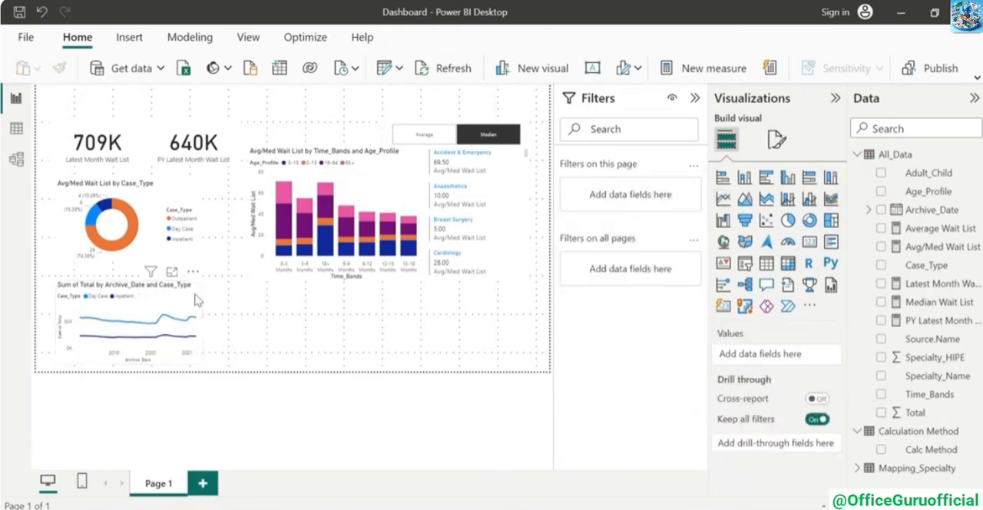
Duplicate the line chart and place the copy below the stacked column chart, level with the original
left_click(195, 295)
key("ctrl+c")
key("ctrl+v")
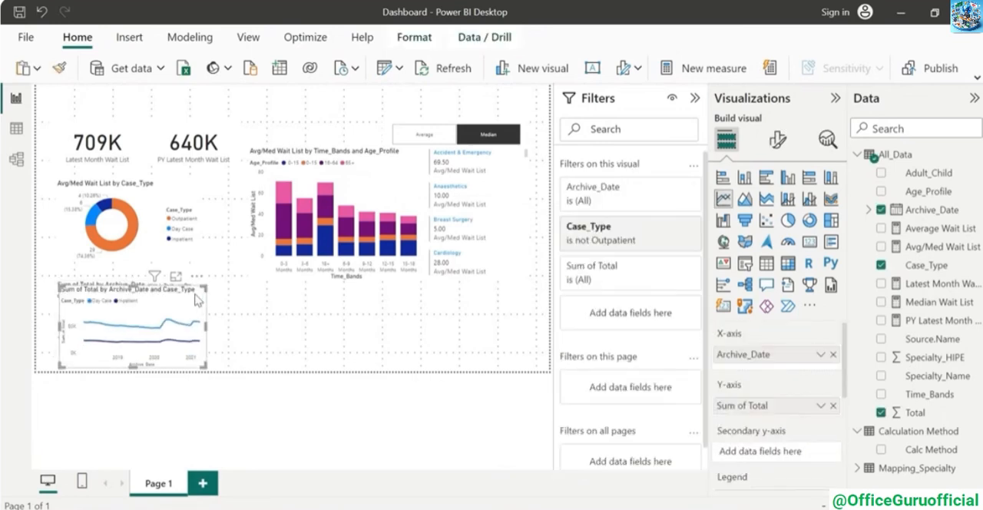
left_click_drag(197, 300, 459, 294)
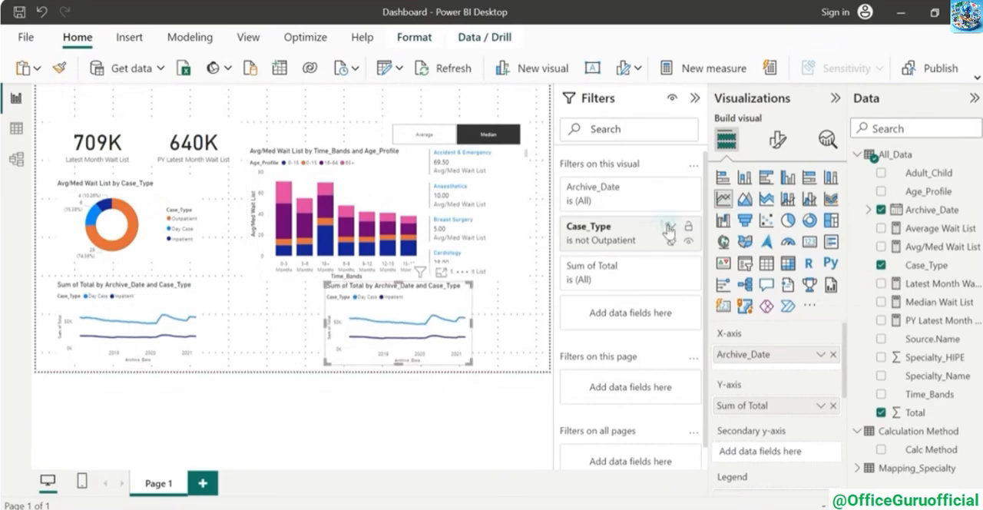
Change the Case_Type filter of the copied line chart to include only Outpatient
left_click(671, 226)
left_click(578, 320)
left_click(578, 321)
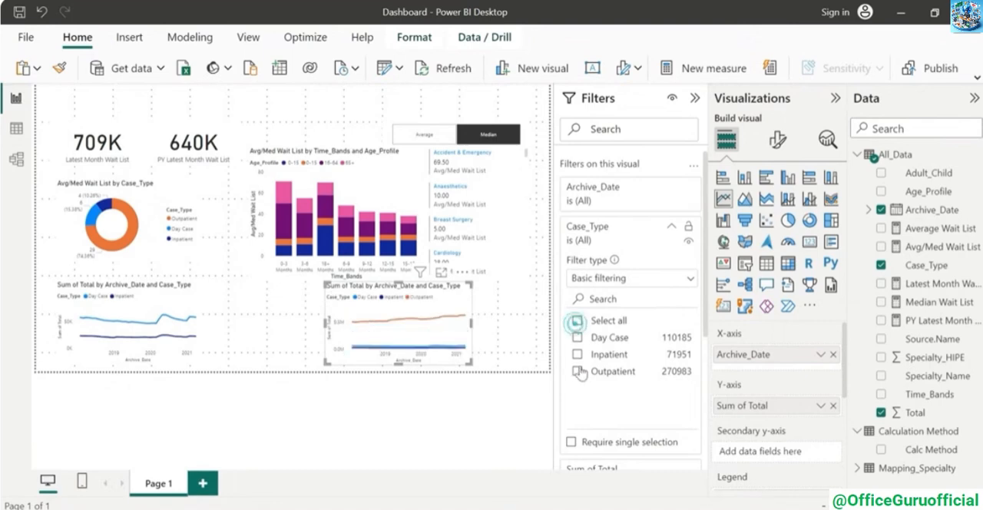
left_click(577, 372)
left_click(459, 430)
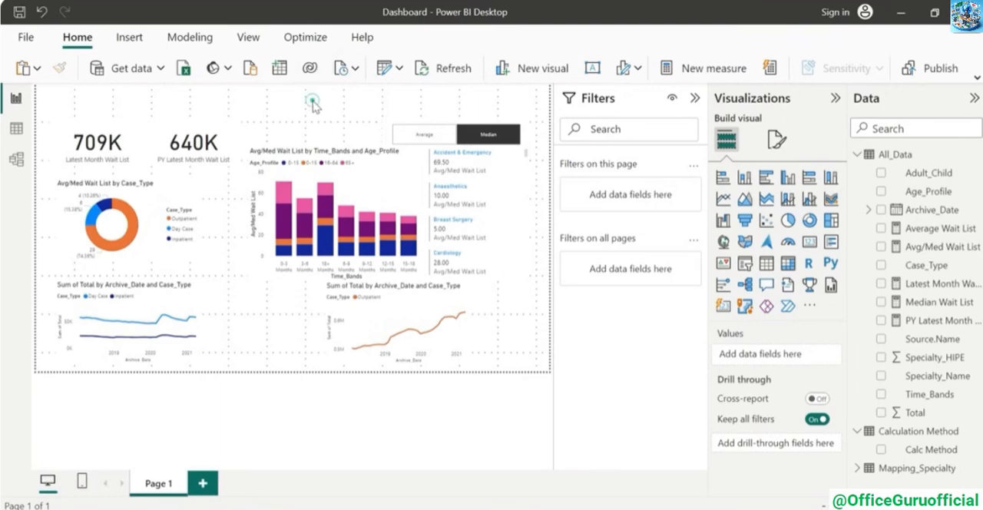
Add an Archive_Date slicer and position it along the top edge of the page, above the wait list cards
left_click(745, 263)
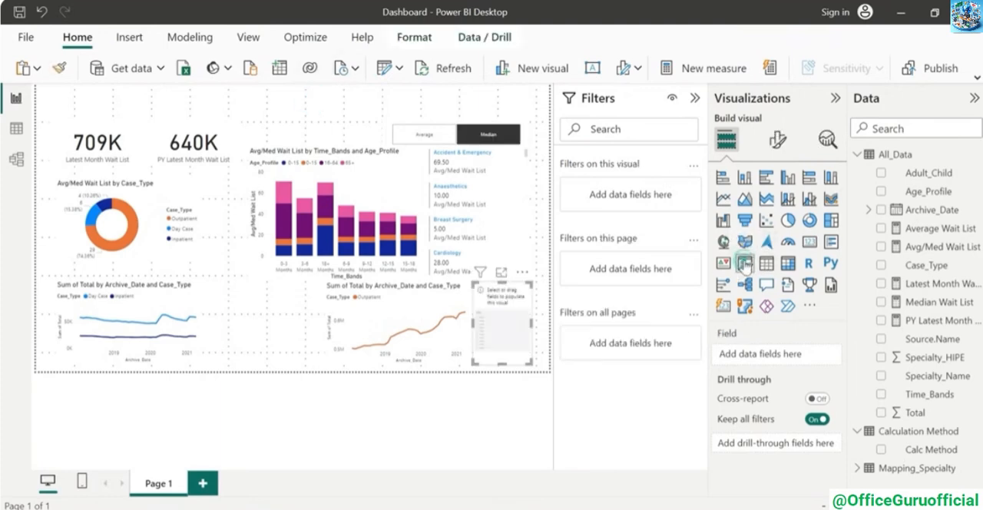
left_click_drag(502, 334, 286, 136)
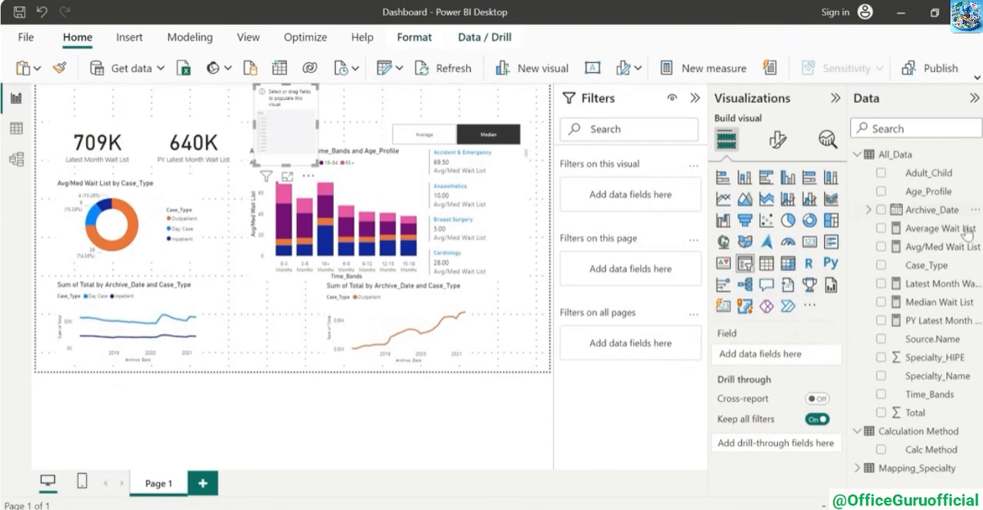
left_click_drag(926, 209, 768, 354)
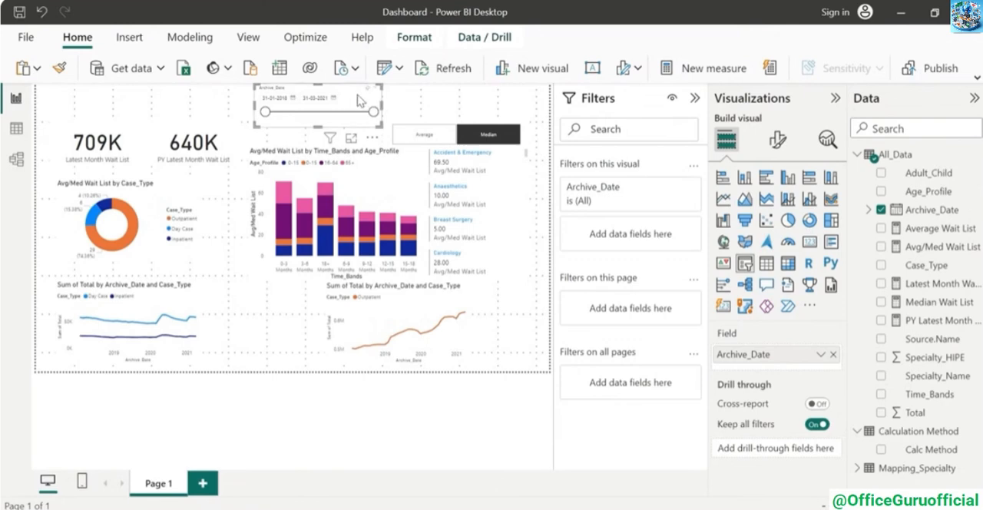
left_click_drag(361, 101, 291, 100)
left_click(354, 97)
Add a Case_Type slicer at the top of the page, to the right of the Archive_Date slicer
left_click(743, 265)
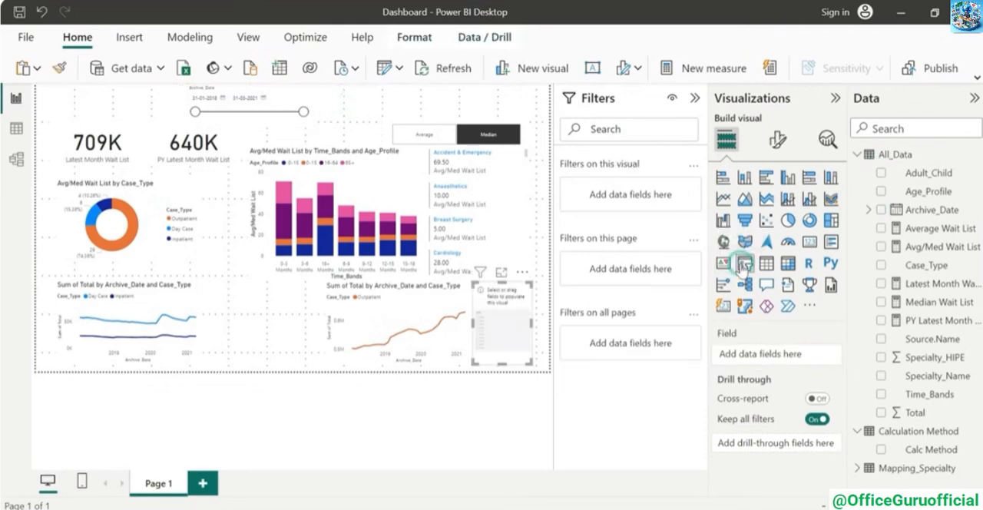
left_click_drag(503, 338, 356, 142)
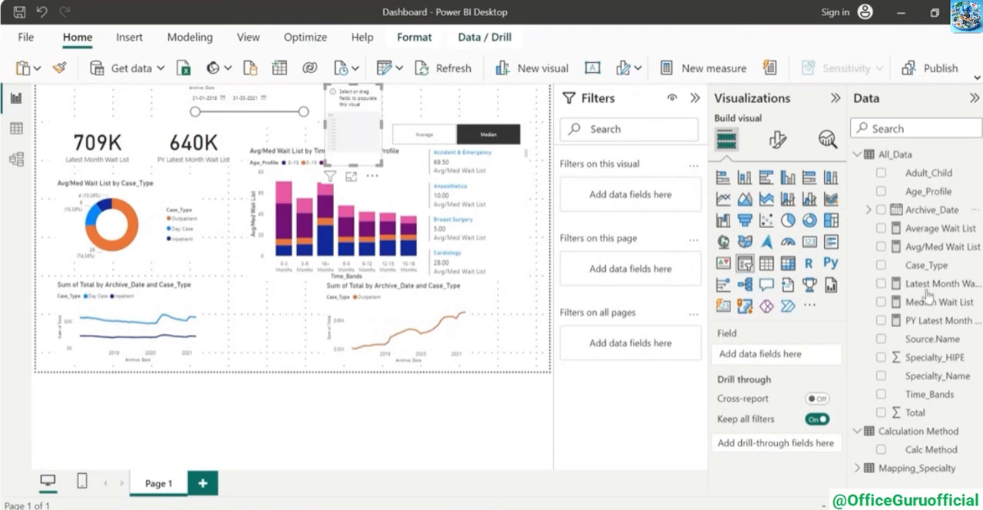
left_click_drag(933, 252, 813, 360)
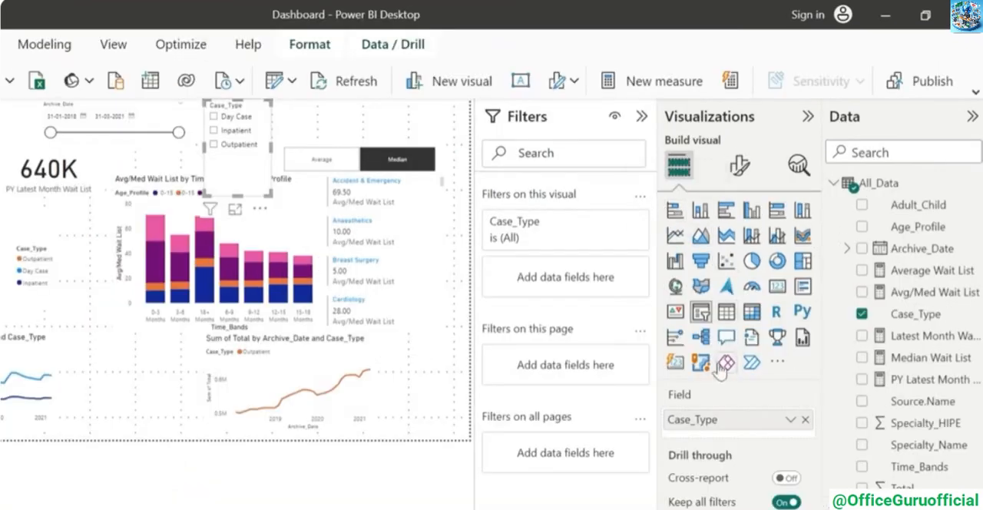
Change the Case_Type slicer's style to Dropdown and reduce its height to fit the compact list
left_click(737, 171)
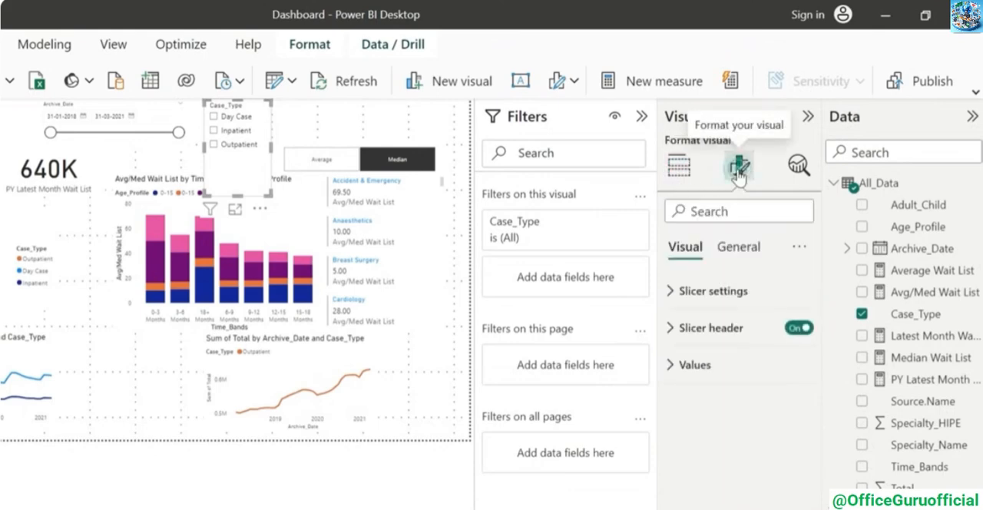
left_click(674, 295)
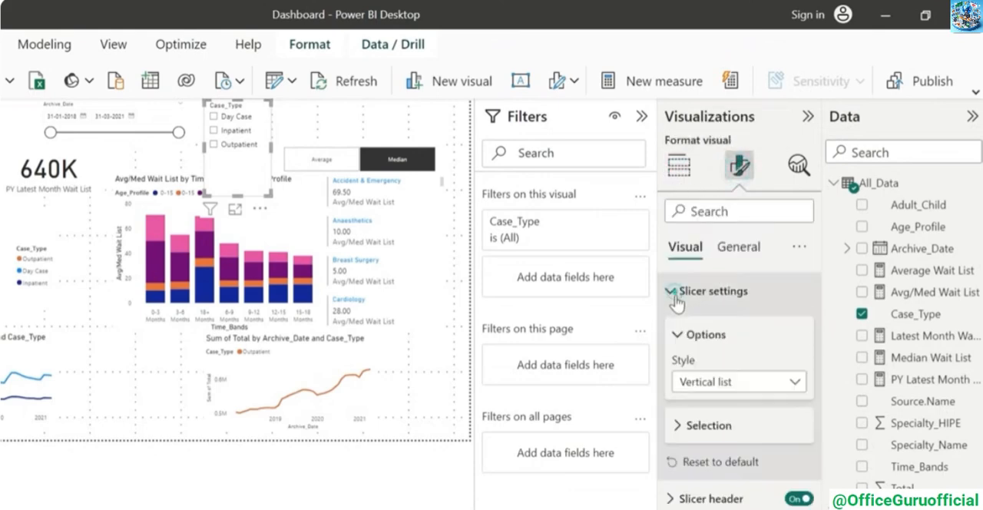
left_click(791, 374)
left_click(739, 440)
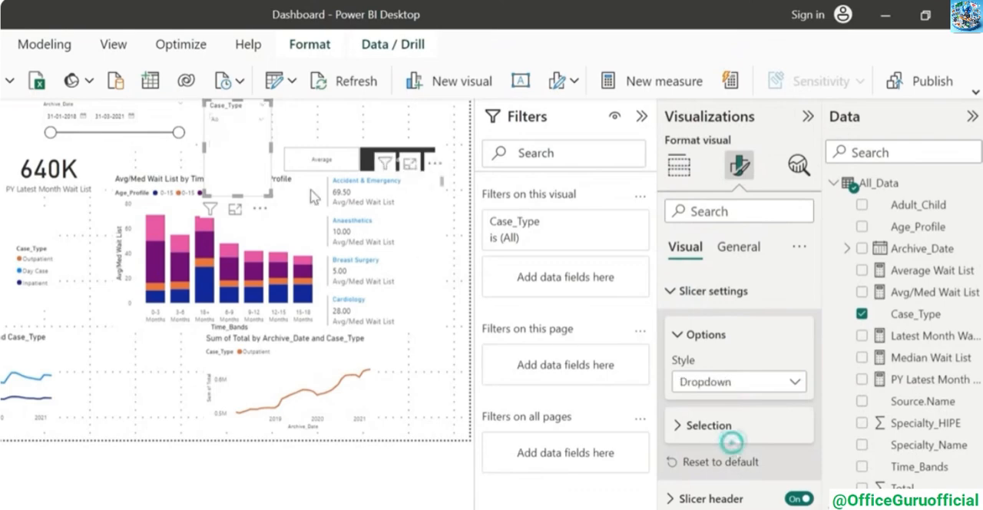
left_click_drag(238, 193, 239, 134)
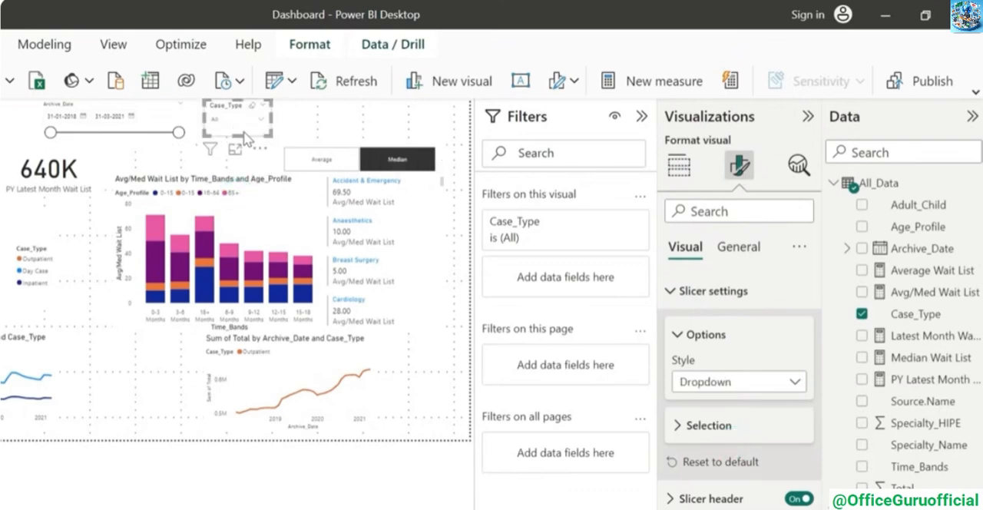
Place a copy of the Case_Type slicer beside the original and have it filter by Specialty_Name
key("ctrl+v")
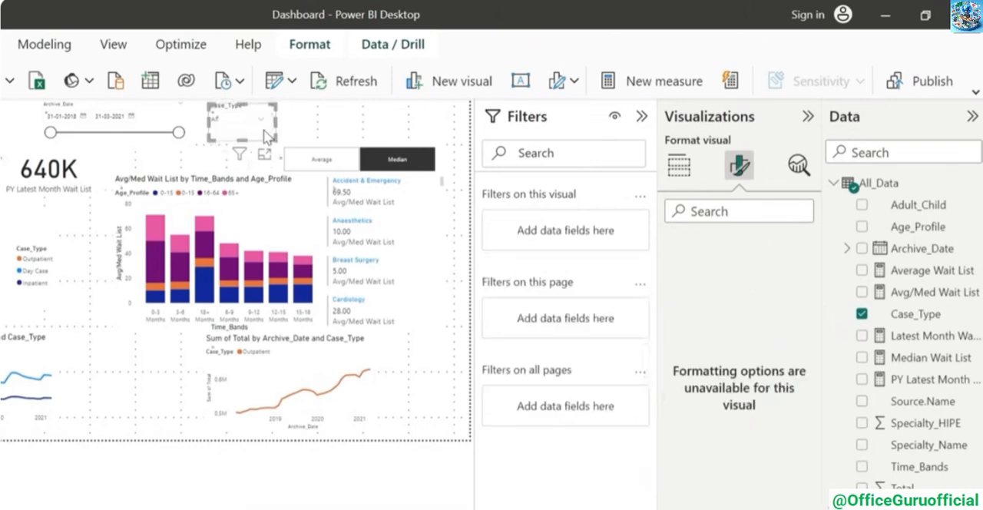
left_click_drag(266, 132, 425, 136)
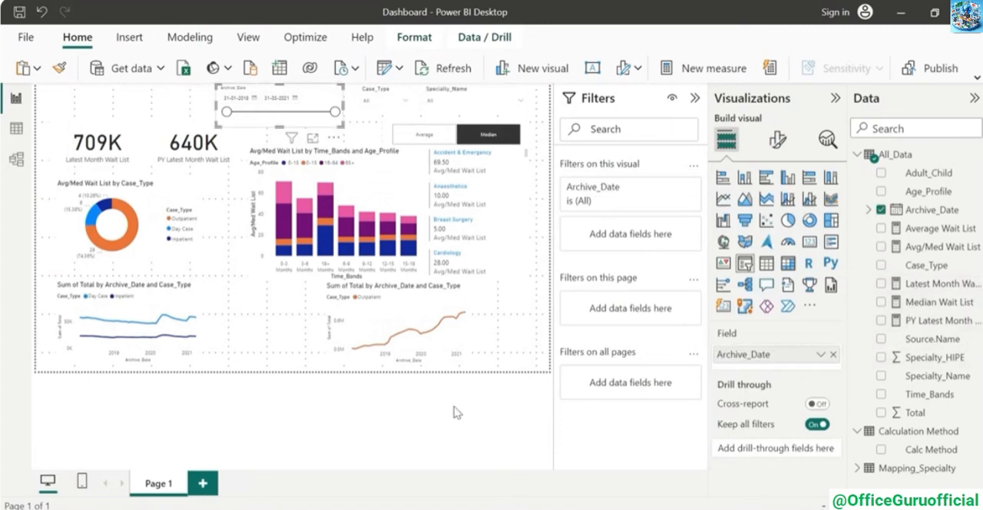
Rename the report page as Summary
right_click(163, 482)
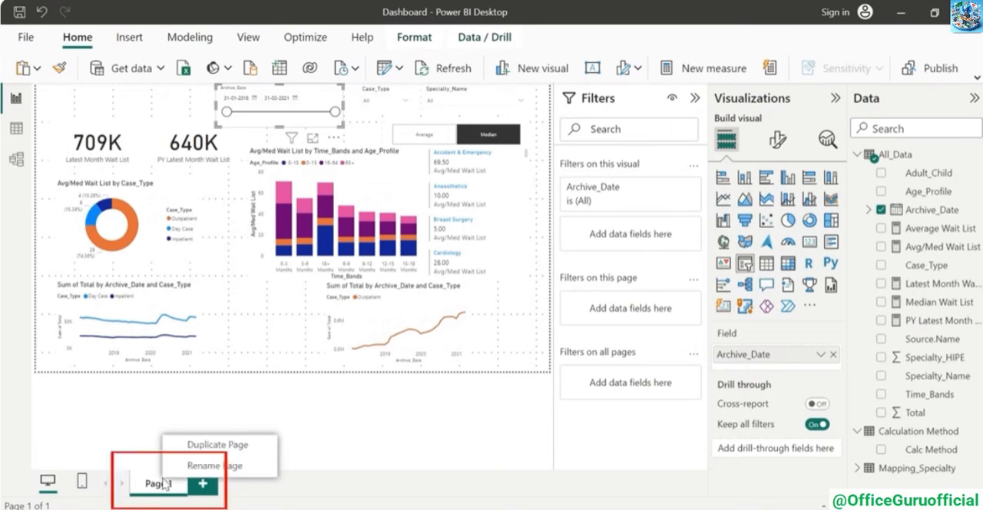
left_click(213, 461)
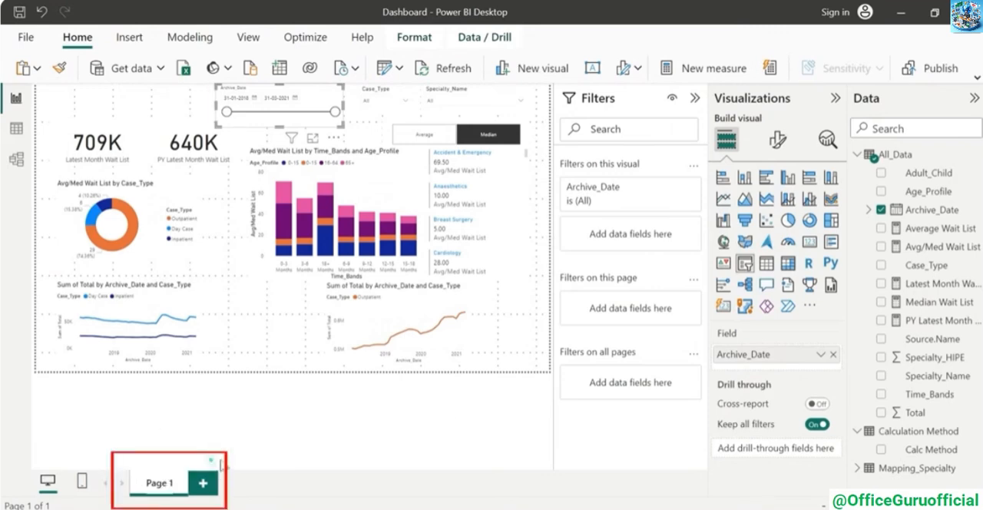
type("Summary")
left_click(323, 428)
Add a text box reading "Summary" above the wait list cards, formatted in Segoe (Bold) at size 32
left_click(129, 37)
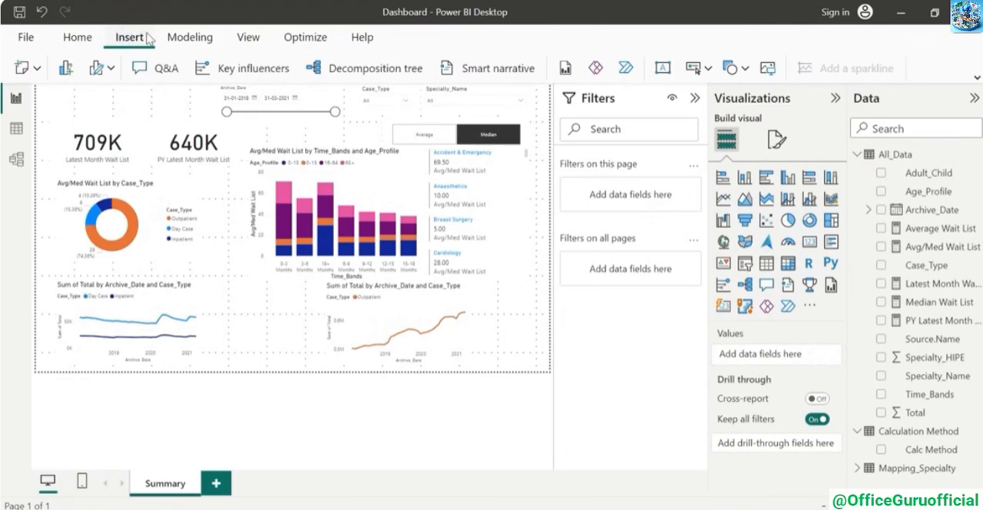
left_click(662, 68)
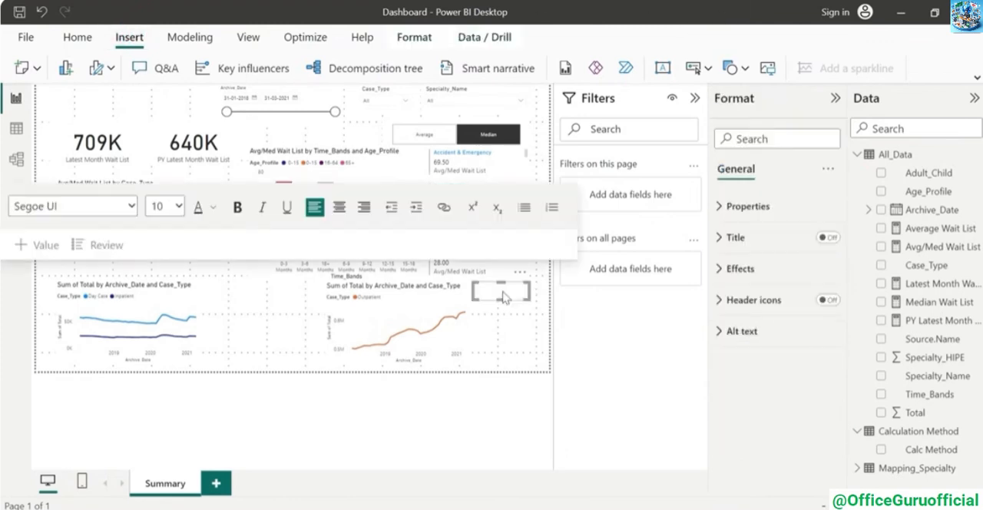
left_click_drag(517, 300, 88, 110)
left_click(171, 152)
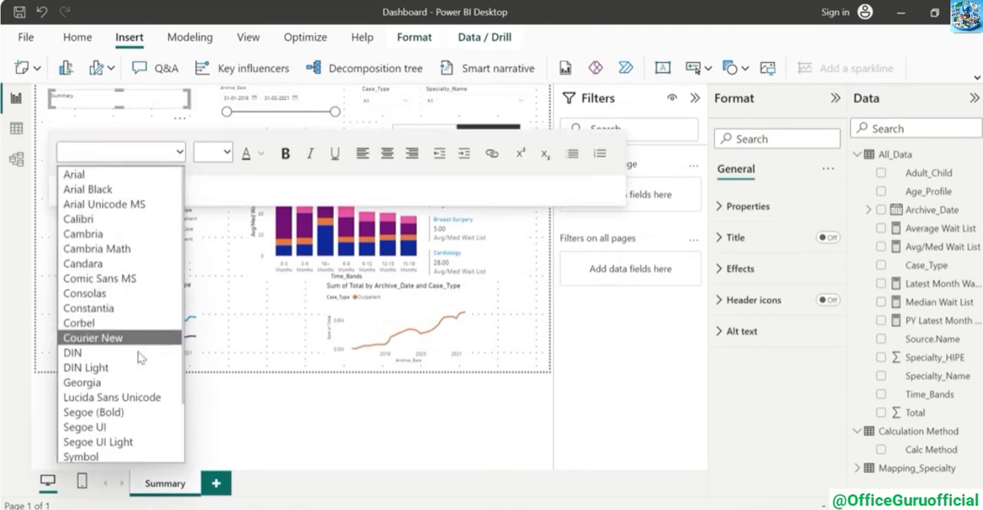
left_click(125, 413)
left_click(222, 152)
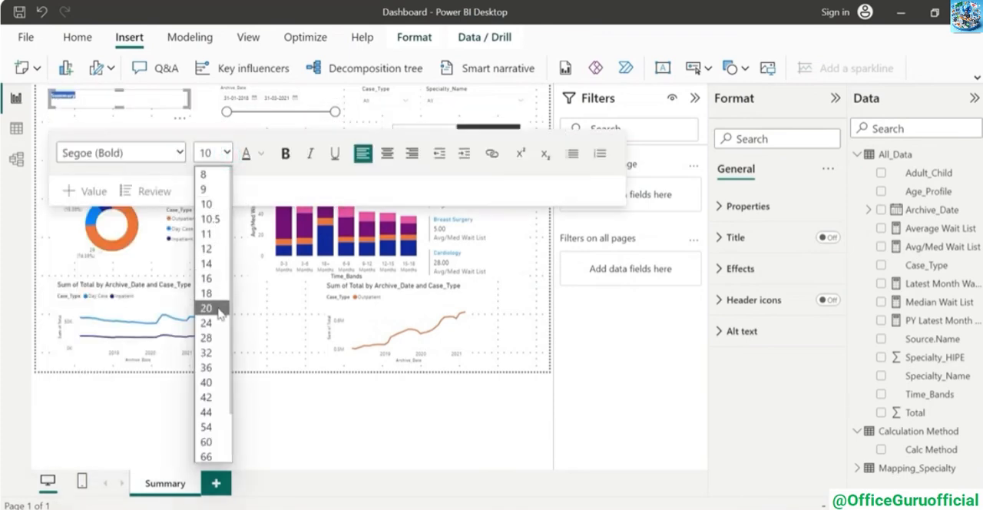
left_click(206, 308)
left_click(486, 420)
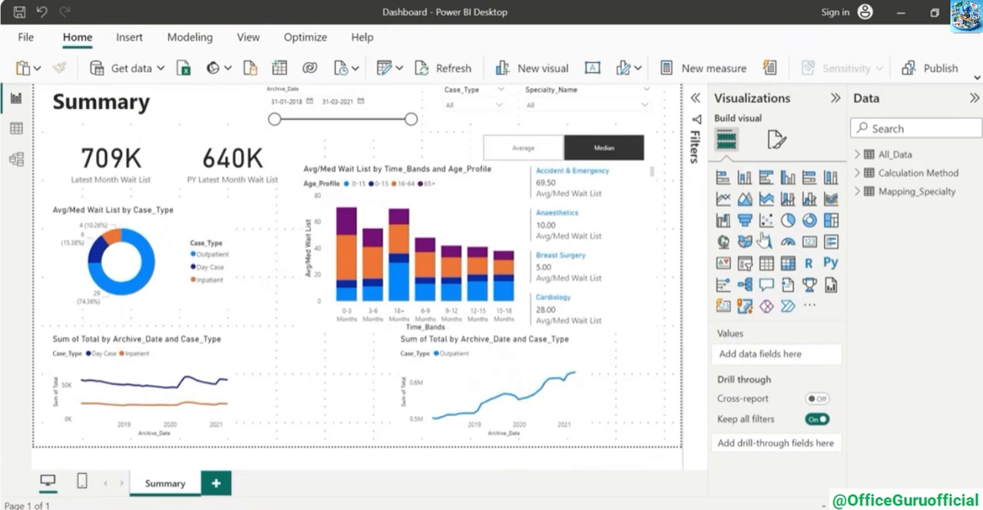
Add a new report page and name it Detail
left_click(216, 483)
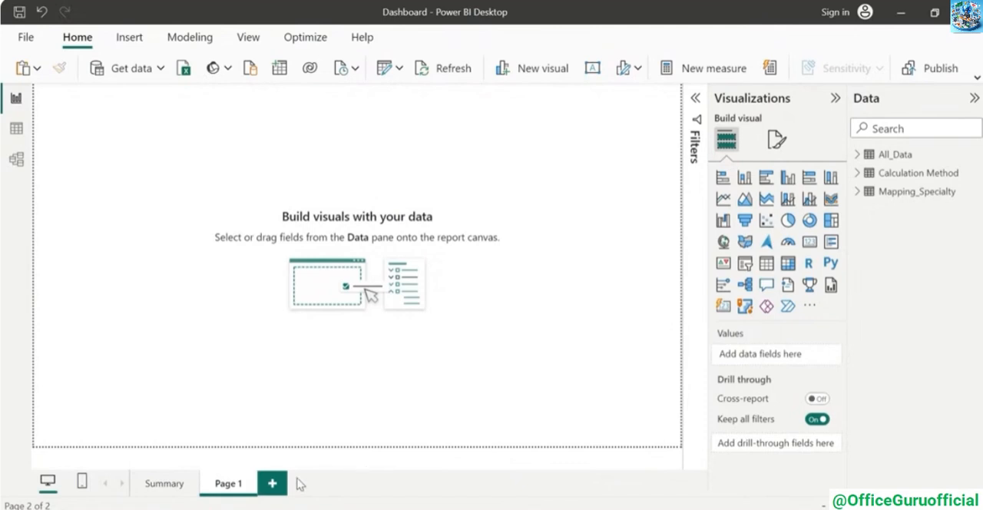
right_click(219, 491)
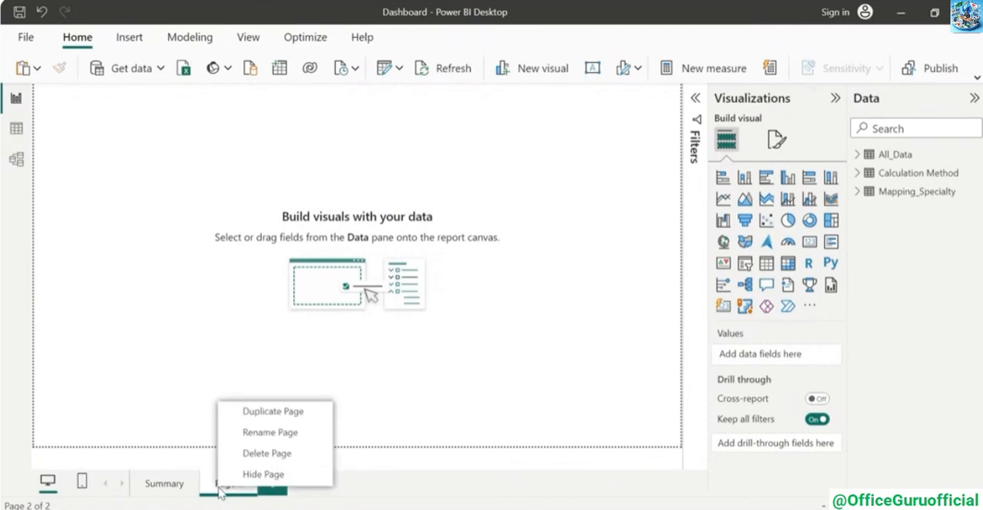
left_click(261, 432)
type("Detail")
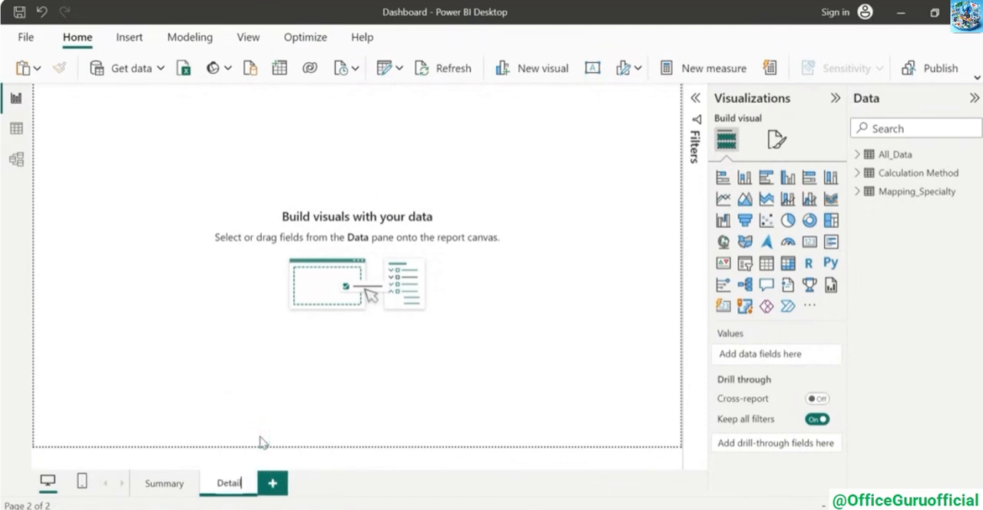
left_click(292, 384)
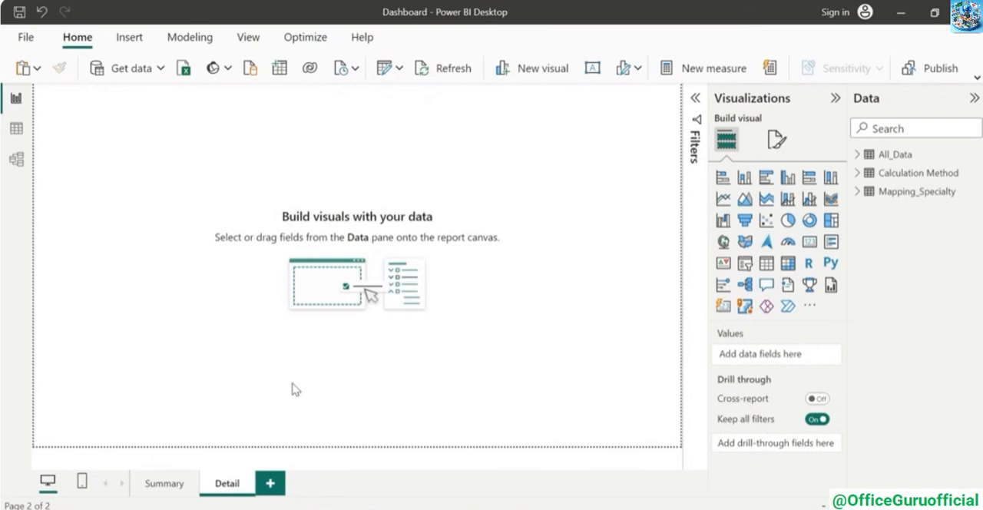
Copy the title and the Archive_Date, Case_Type and Specialty_Name slicers from Summary to the Detail page, keeping them in sync
left_click(163, 484)
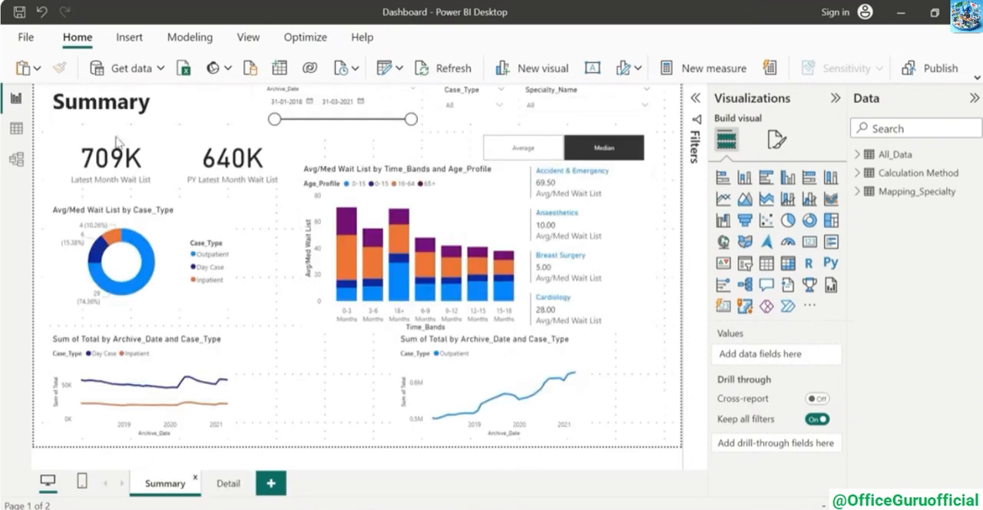
left_click(239, 119)
left_click(346, 94, "ctrl")
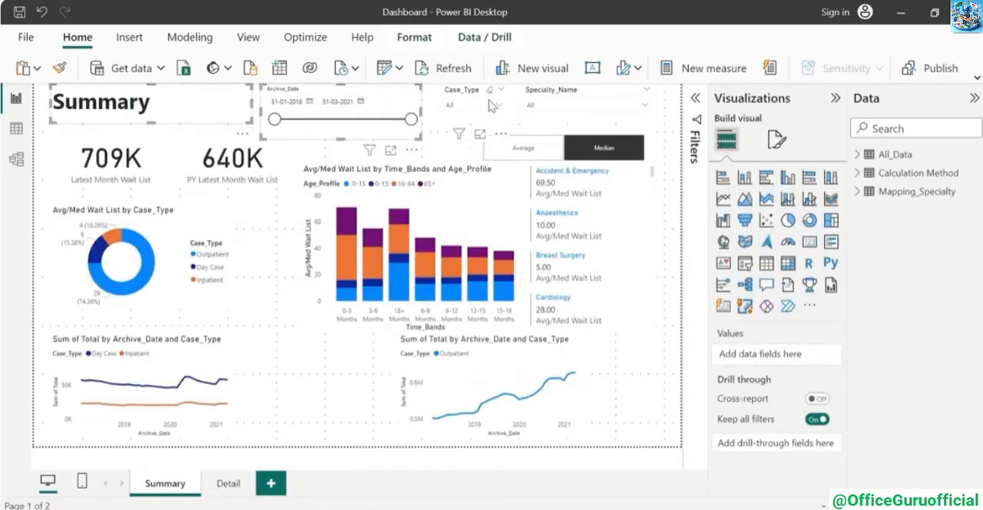
left_click(228, 484)
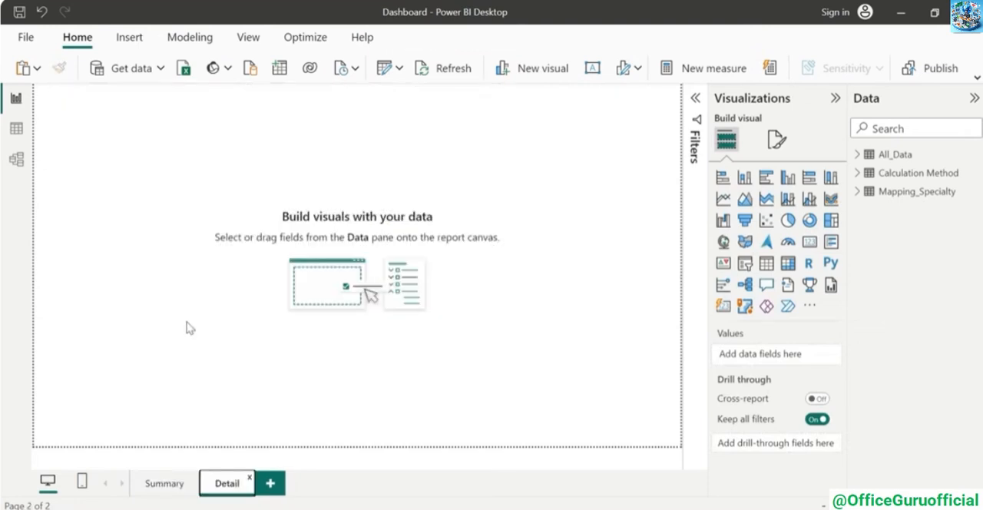
key("ctrl+v")
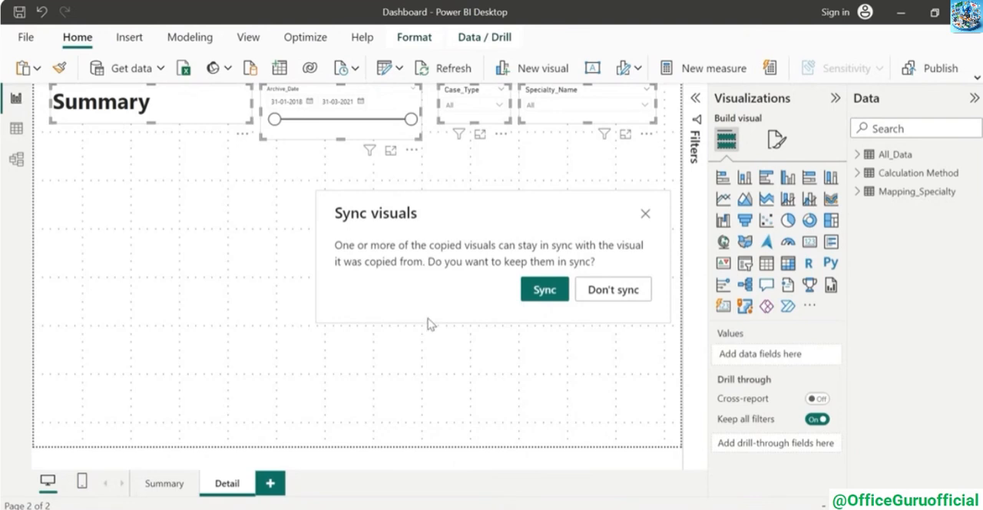
left_click(542, 288)
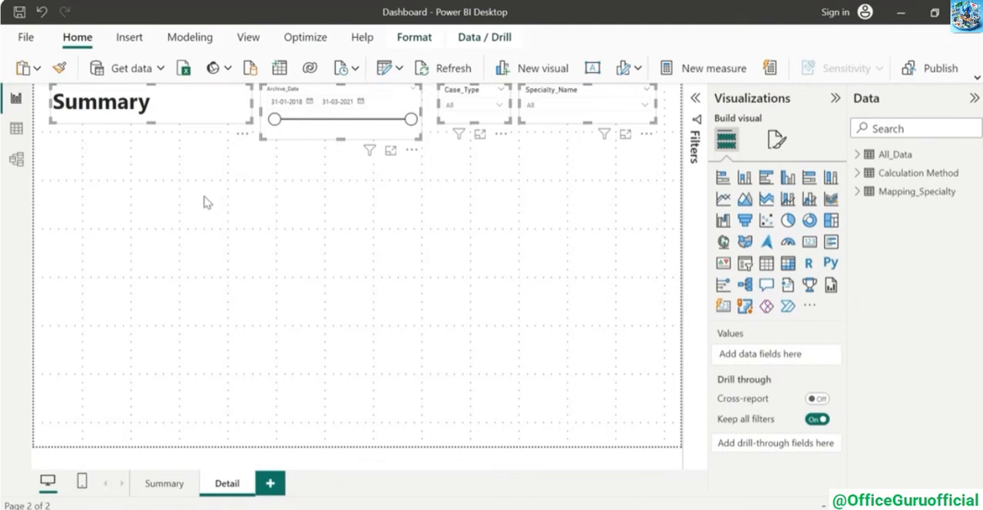
Change the copied title on the Detail page to "Detailed View"
left_click(177, 185)
left_click(150, 104)
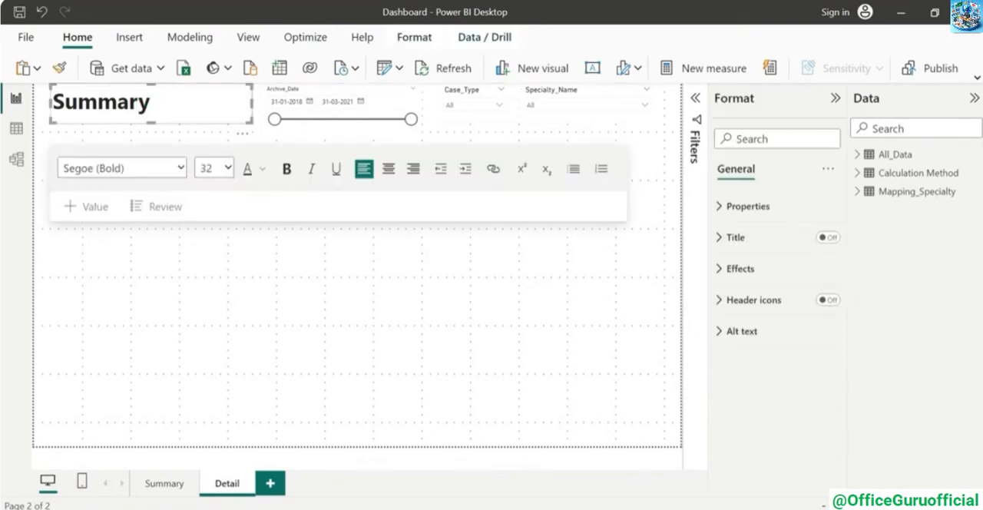
key("ctrl+a")
type("Detail")
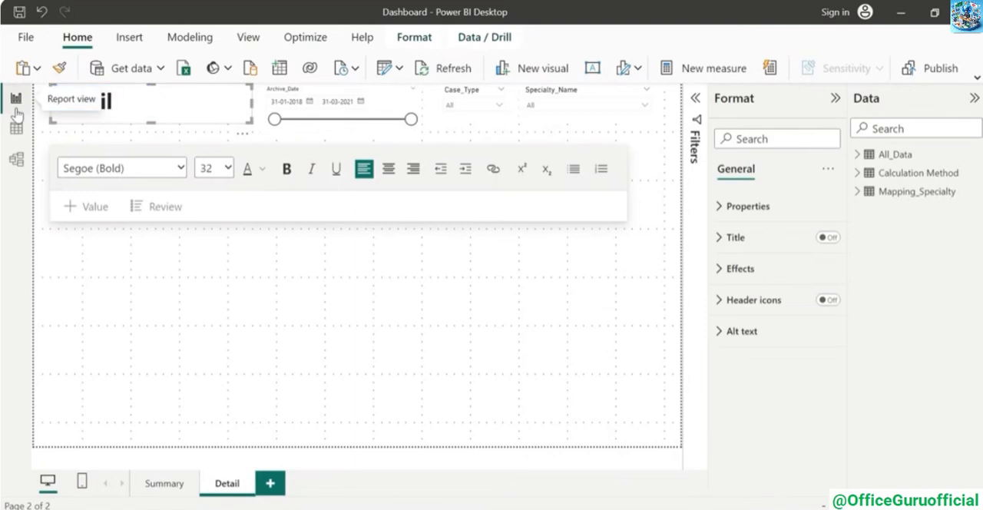
Stack the Archive_Date, Case_Type and Specialty_Name slicers in a column beneath the title and match their widths
left_click_drag(382, 91, 191, 172)
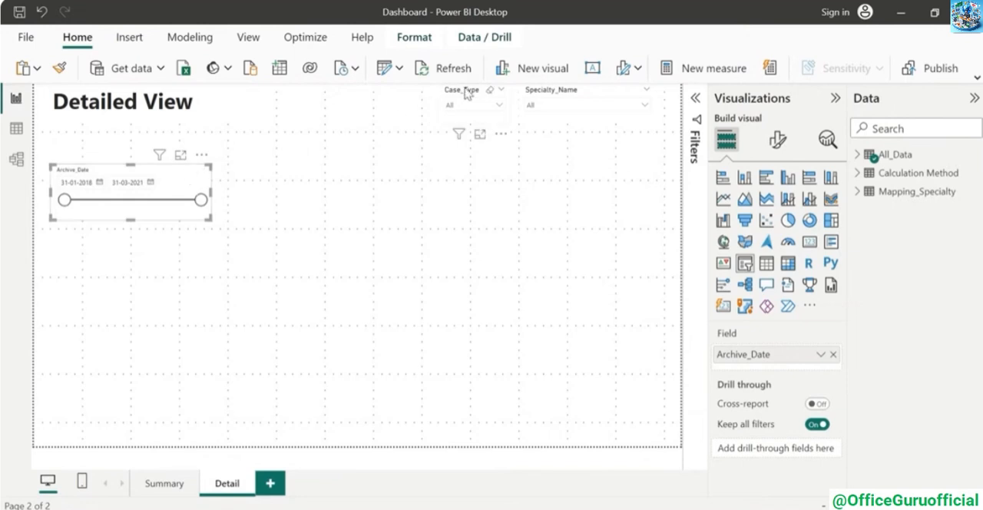
left_click_drag(465, 93, 60, 239)
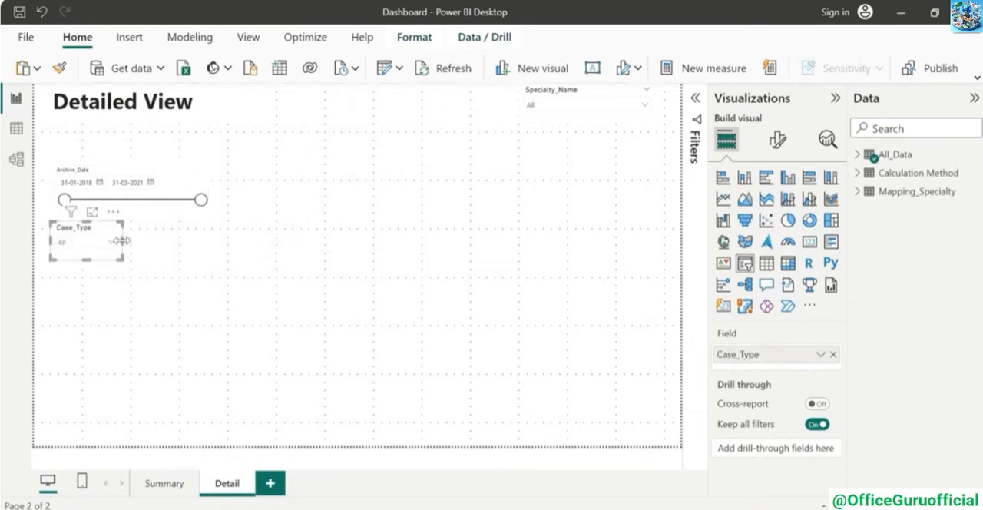
left_click_drag(121, 240, 174, 237)
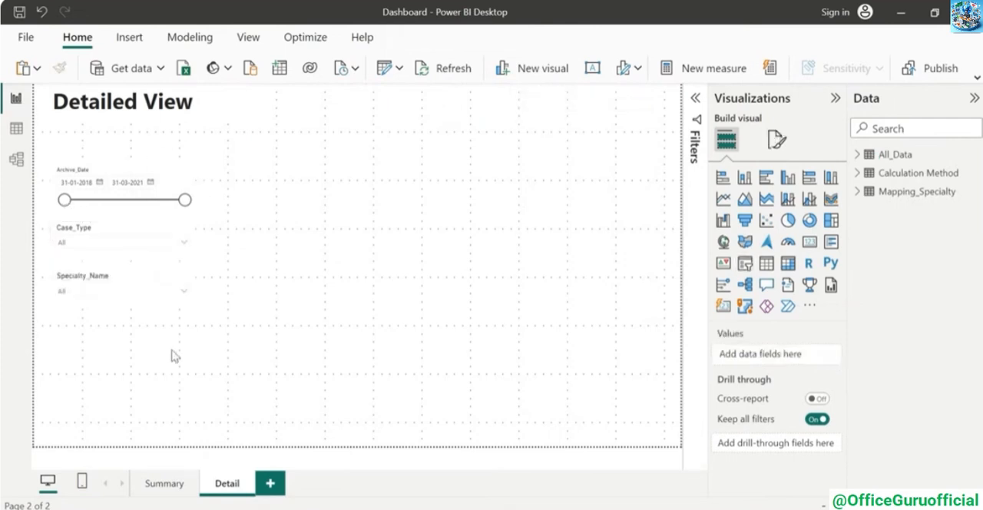
Duplicate the Specialty_Name slicer directly below itself and switch the copy's field to Age_Profile
left_click(121, 274)
key("ctrl+c")
key("ctrl+v")
left_click_drag(141, 277, 141, 332)
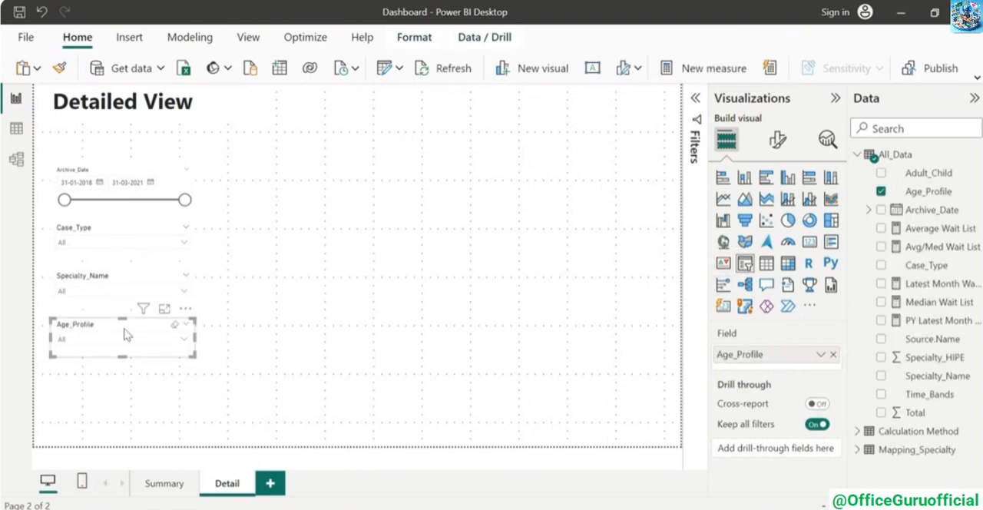
Duplicate the Age_Profile slicer, place the copy below it and replace its field with Time_Bands
left_click_drag(123, 323, 129, 382)
key("ctrl+c")
key("ctrl+v")
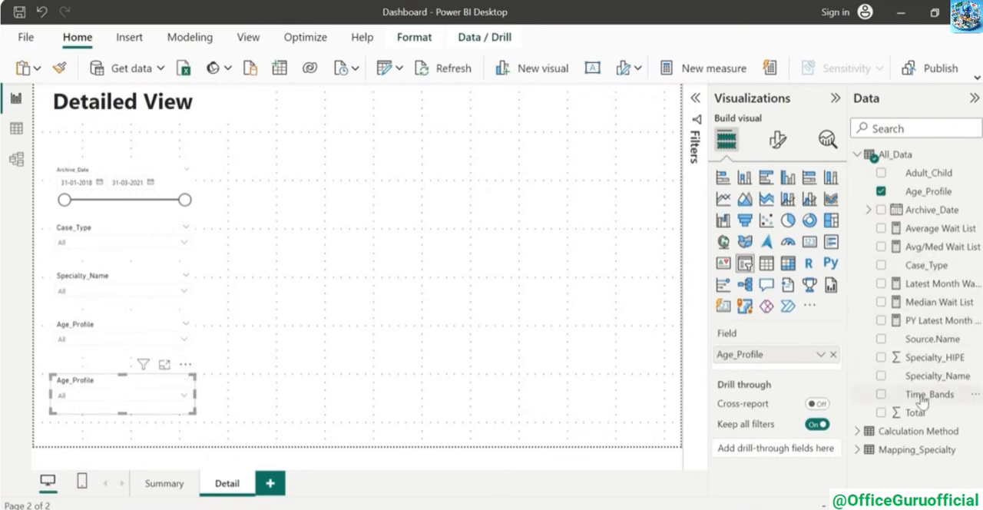
left_click_drag(922, 394, 768, 362)
left_click(286, 354)
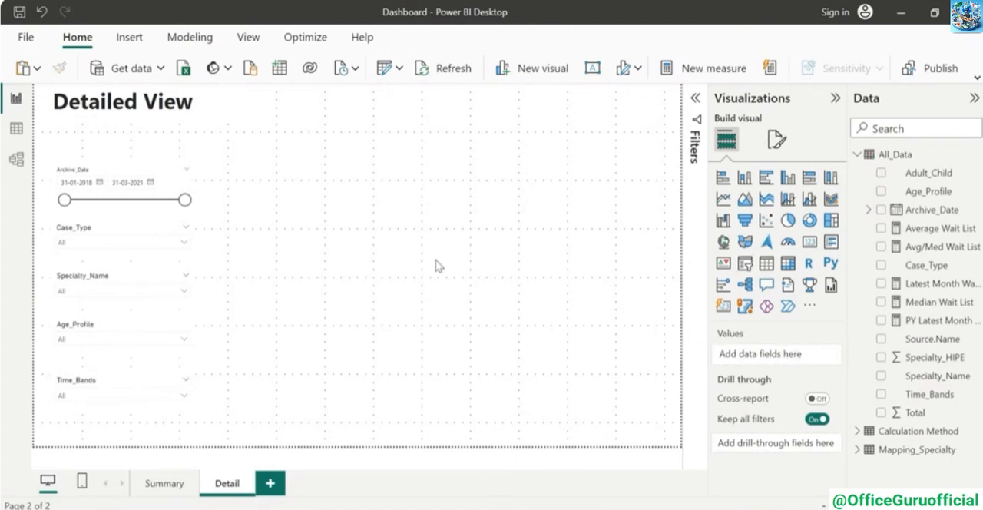
Add a matrix visual beside the slicer column and enlarge it to fill the rest of the page
left_click(789, 264)
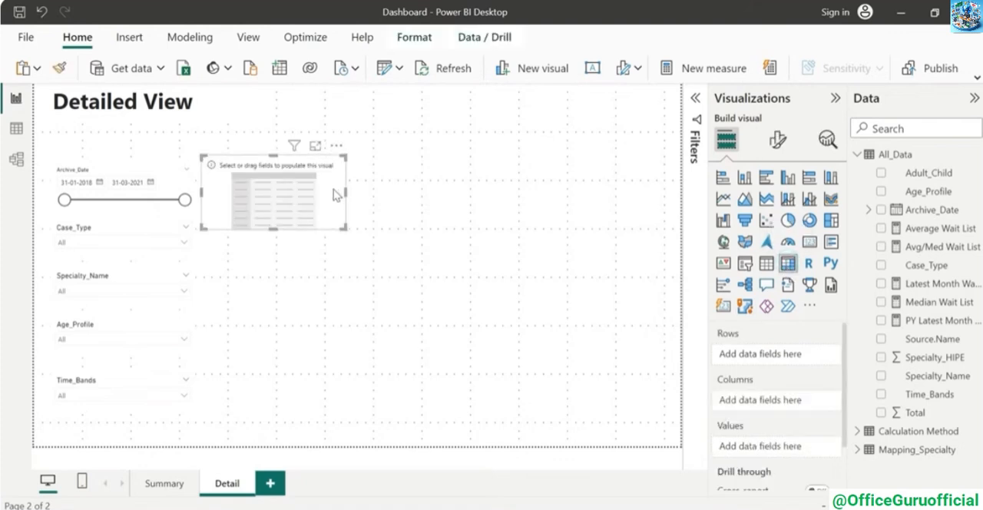
left_click_drag(334, 195, 360, 204)
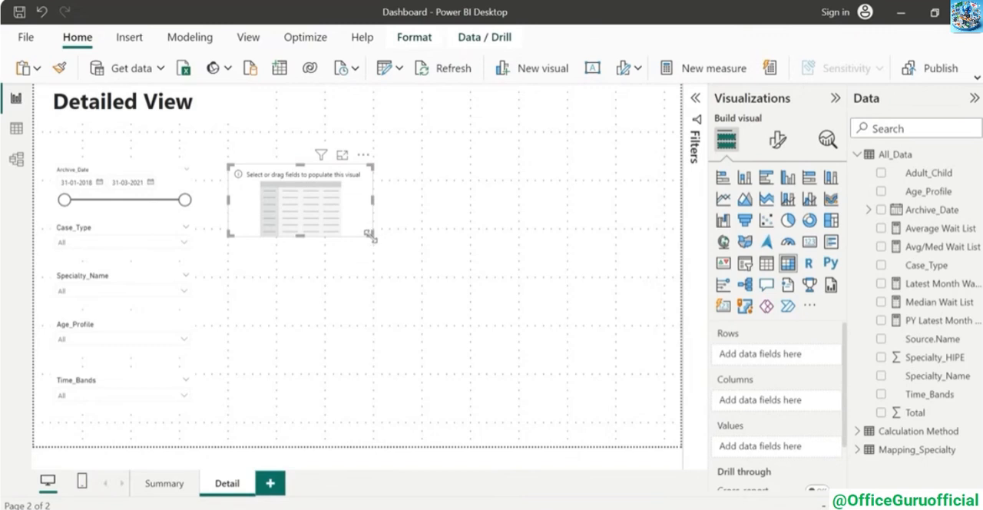
left_click_drag(373, 235, 663, 424)
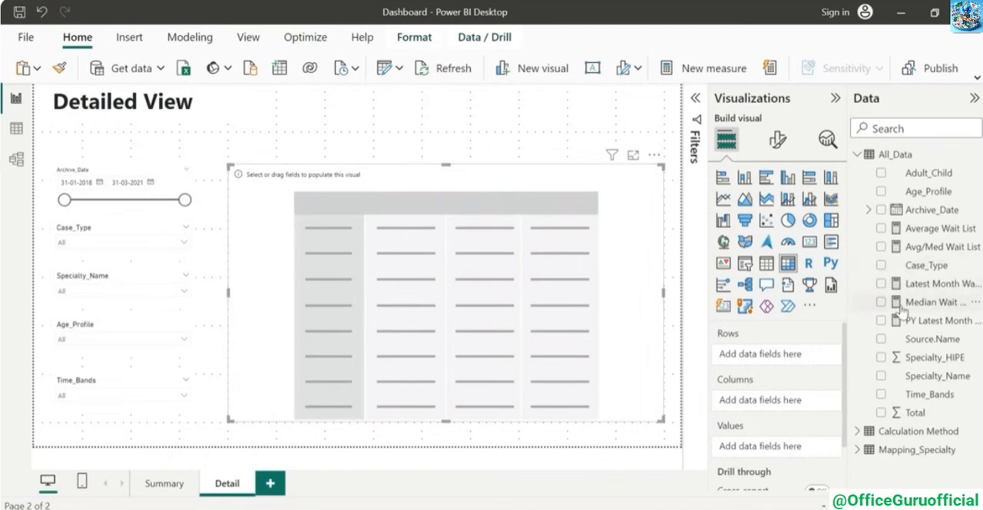
Add Archive_Date, Specialty_Name, Age_Profile and Time_Bands as the matrix rows, in that order
left_click(860, 435)
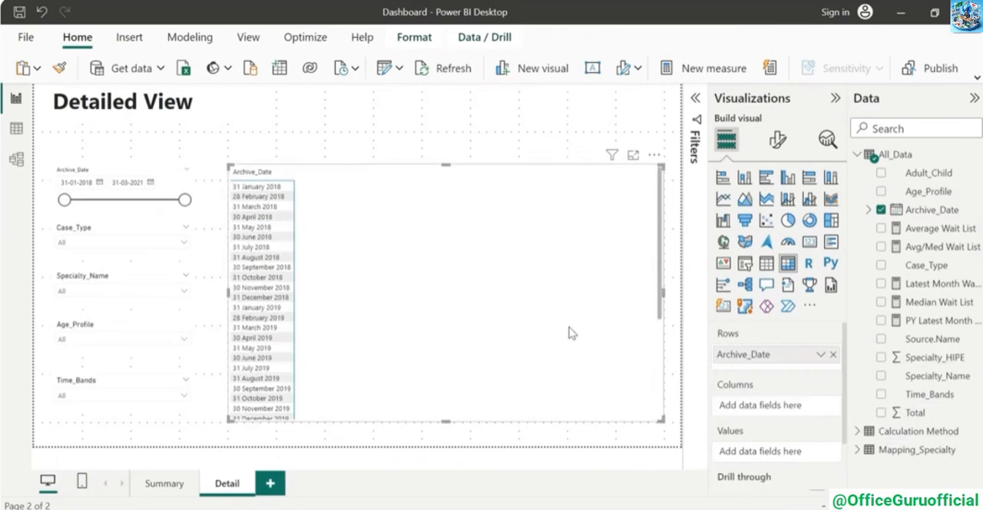
left_click(882, 376)
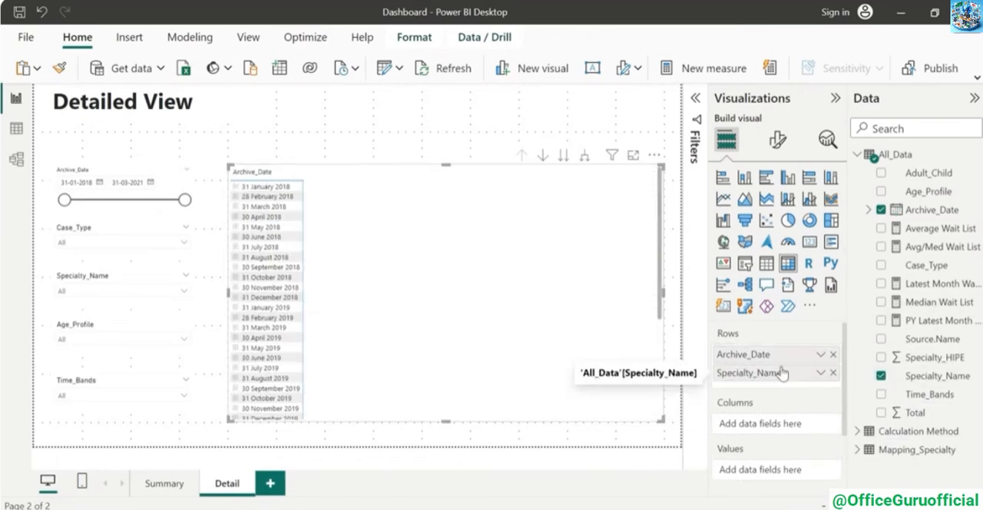
left_click(928, 193)
left_click(932, 397)
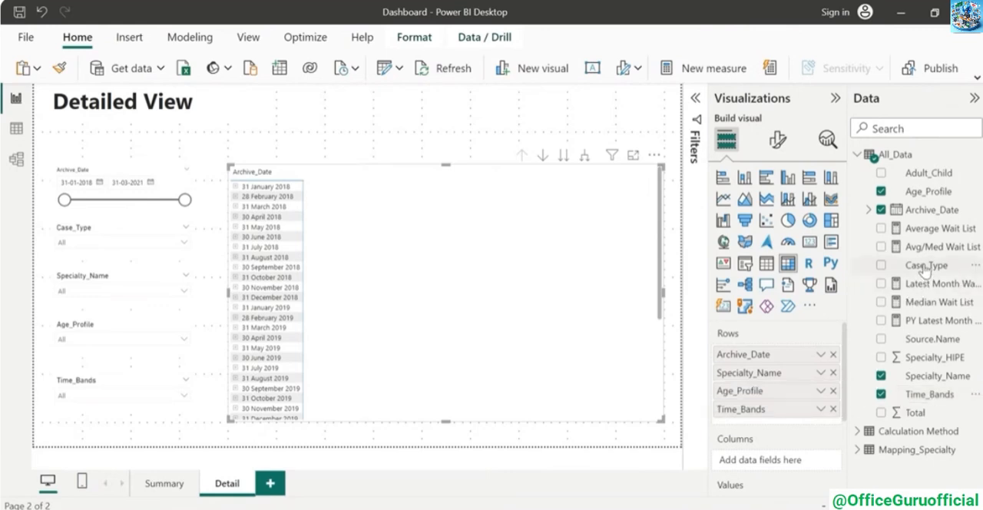
Set Case_Type as the matrix columns and Total as its values
left_click_drag(926, 268, 791, 469)
scroll(791, 468, "down", 3)
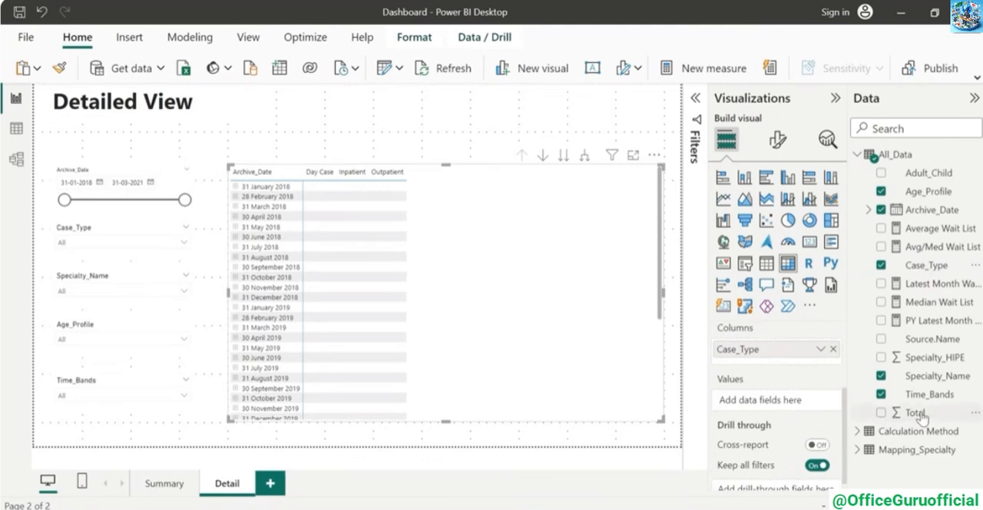
left_click_drag(924, 417, 782, 407)
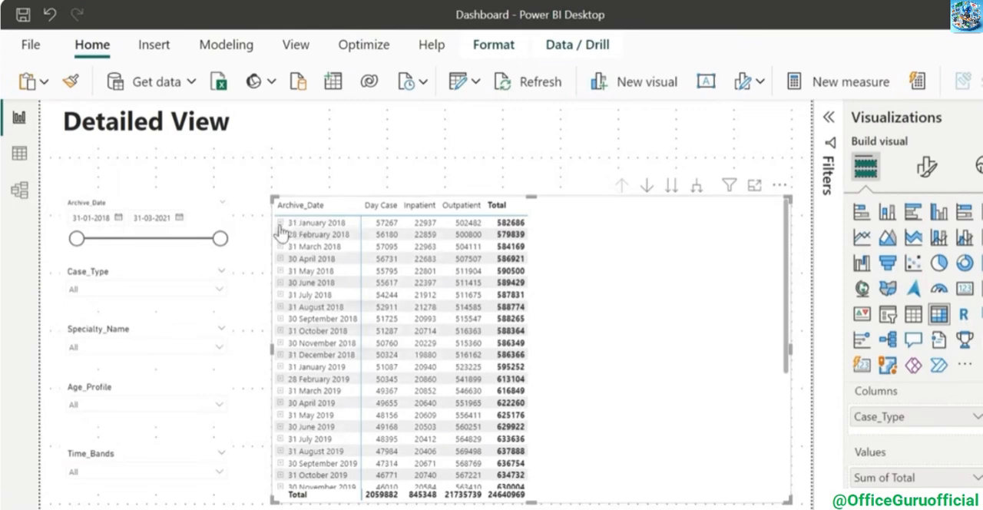
Expand all row levels of the matrix and deselect the visual
right_click(280, 225)
mouse_move(323, 243)
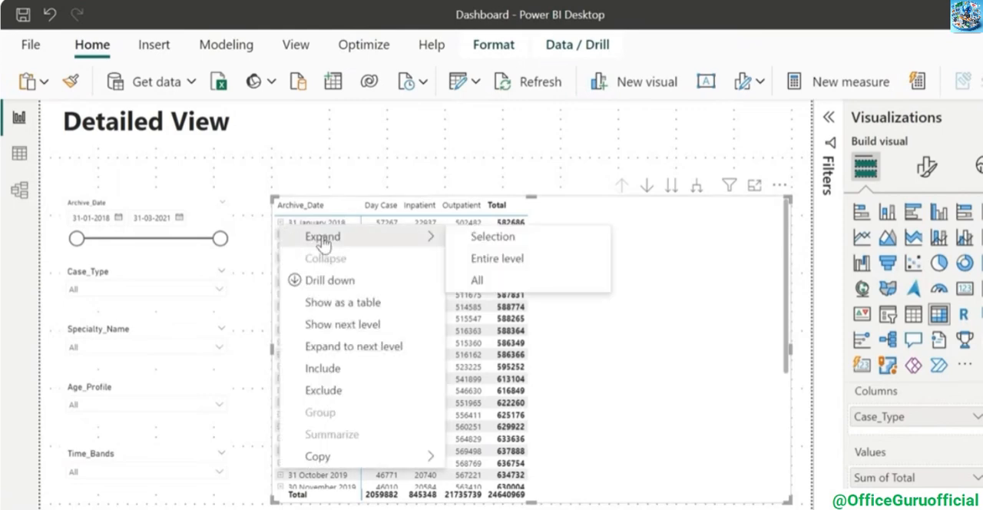
left_click(498, 282)
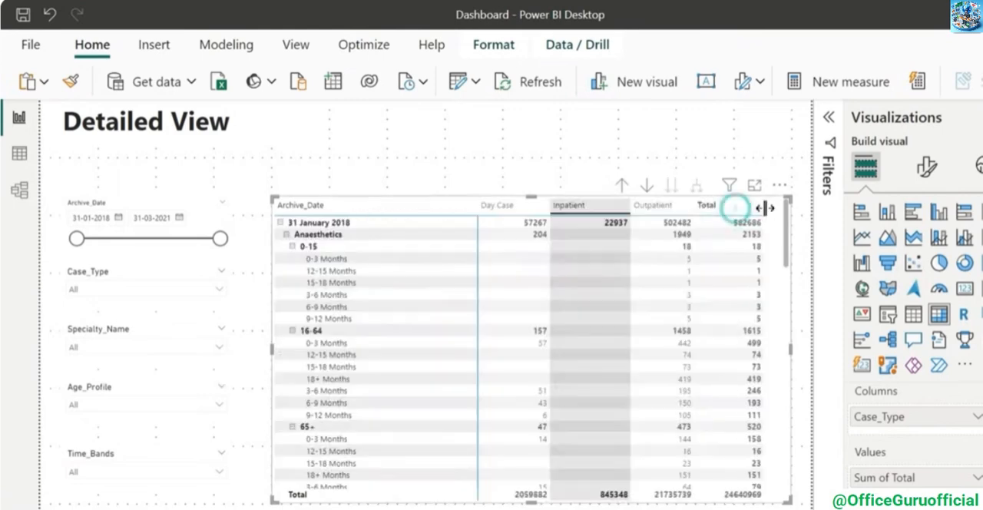
left_click(803, 241)
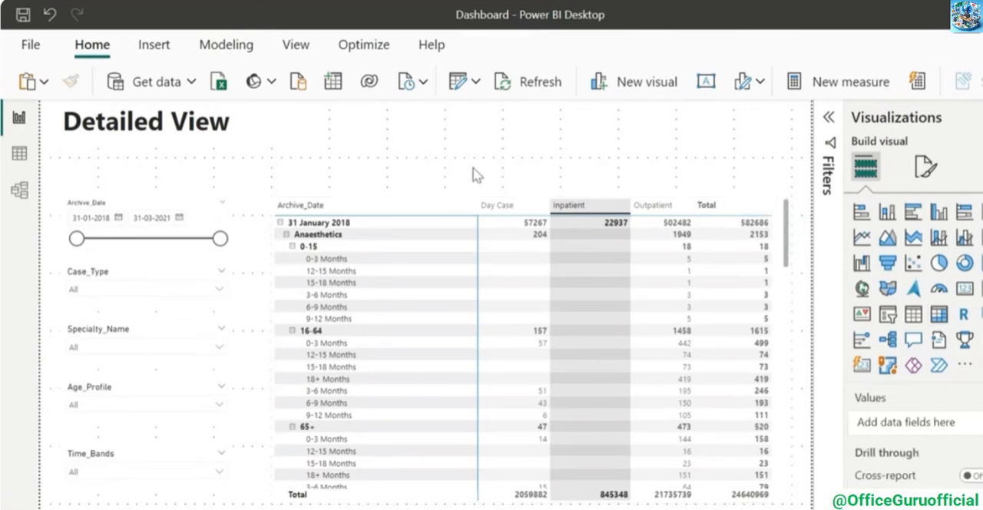
left_click(524, 176)
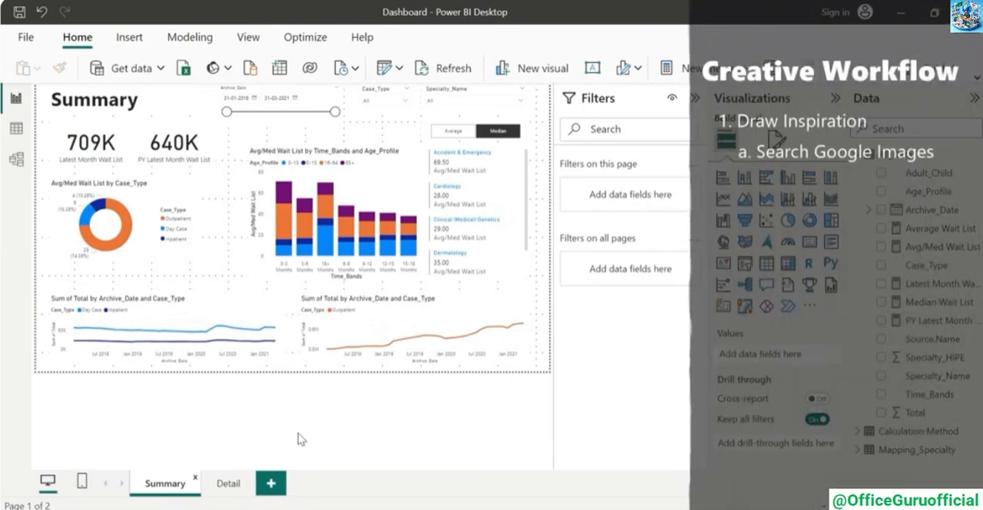
Switch to Chrome and look through the image results for "dashboard designs" for design inspiration
mouse_move(529, 508)
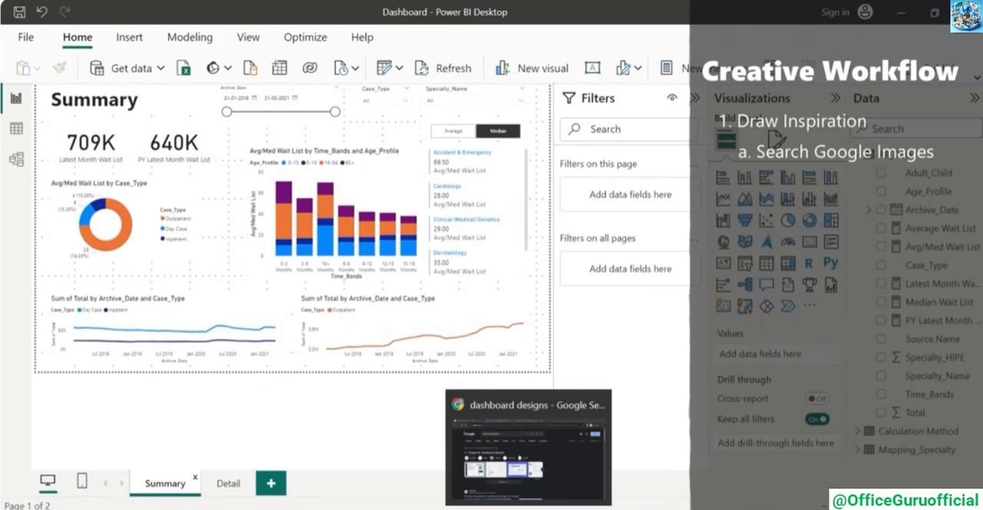
left_click(570, 486)
left_click(107, 140)
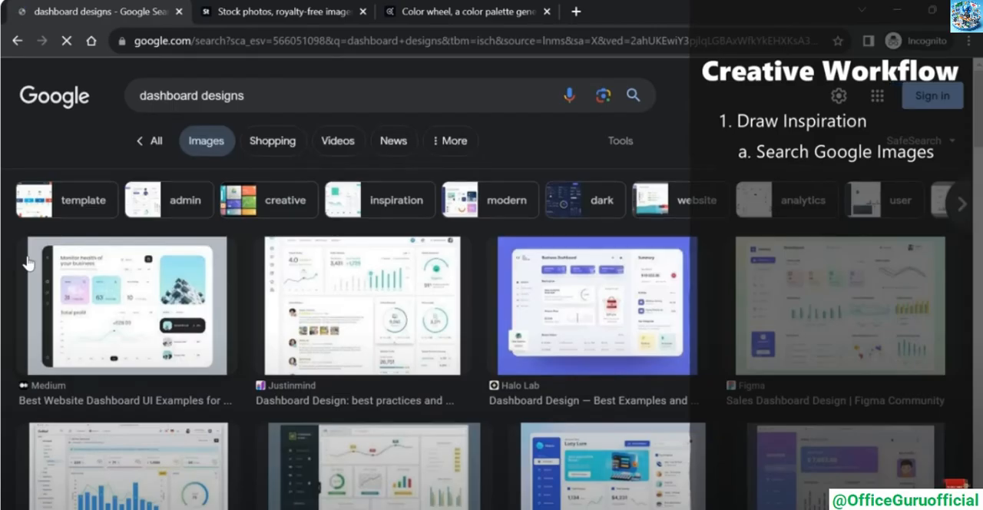
scroll(390, 347, "down", 5)
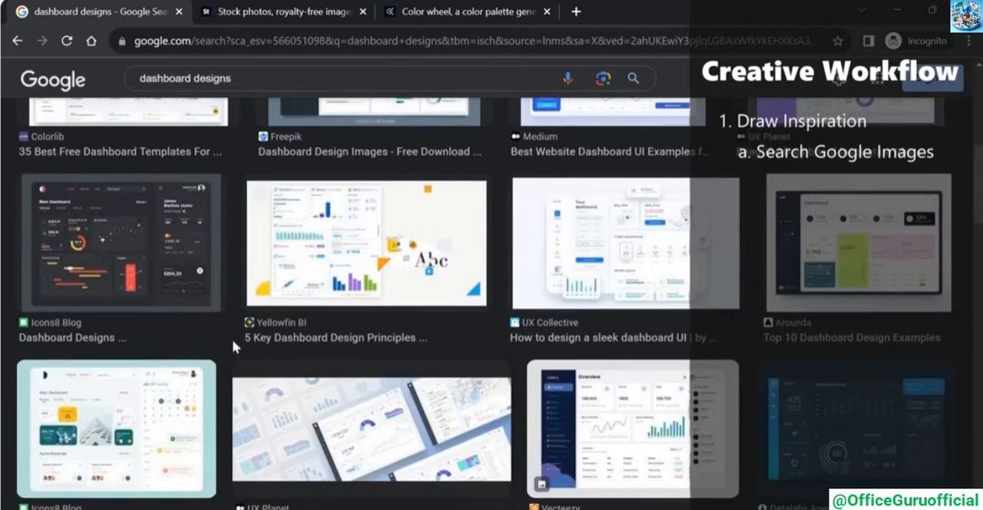
scroll(232, 339, "down", 2)
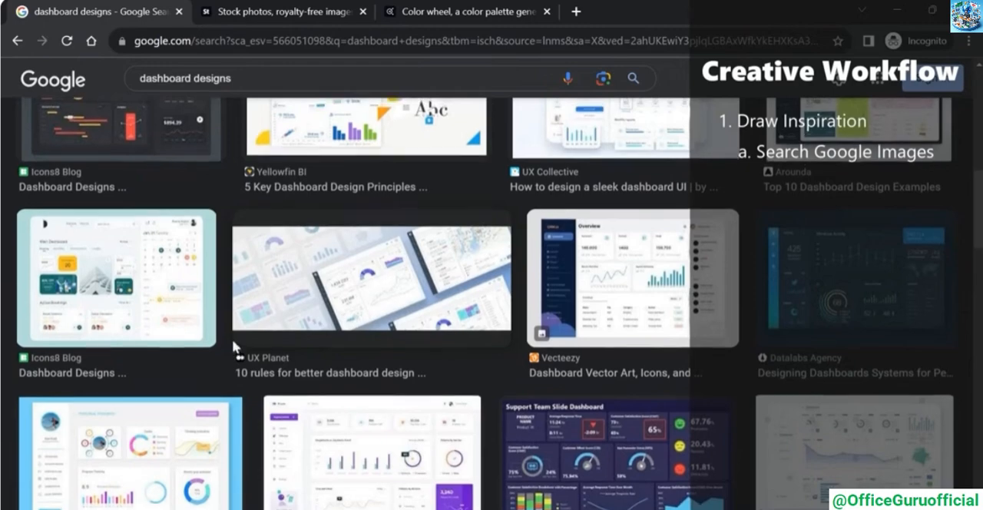
scroll(233, 346, "down", 3)
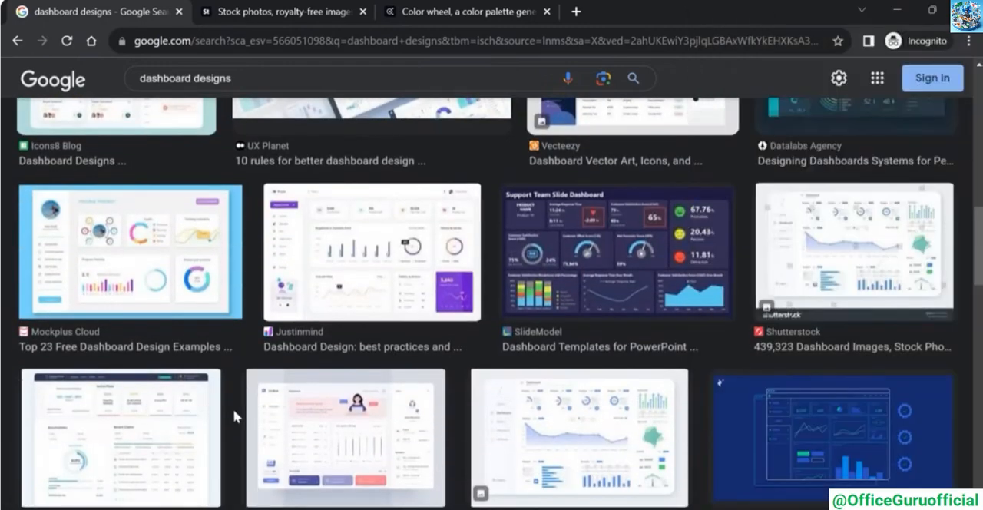
Search Adobe Stock for "dashboard" and look through the resulting designs
left_click(257, 9)
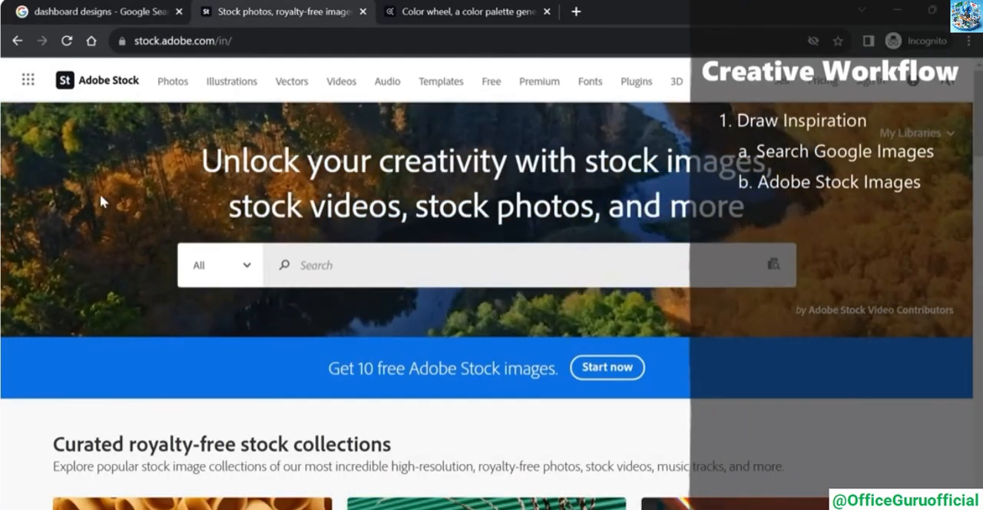
type("dashbo")
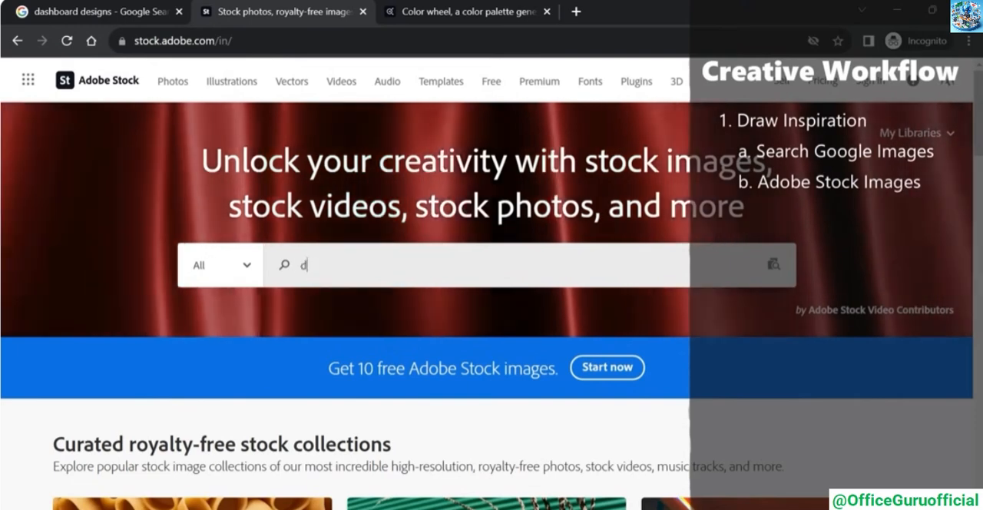
type("ard")
key("Return")
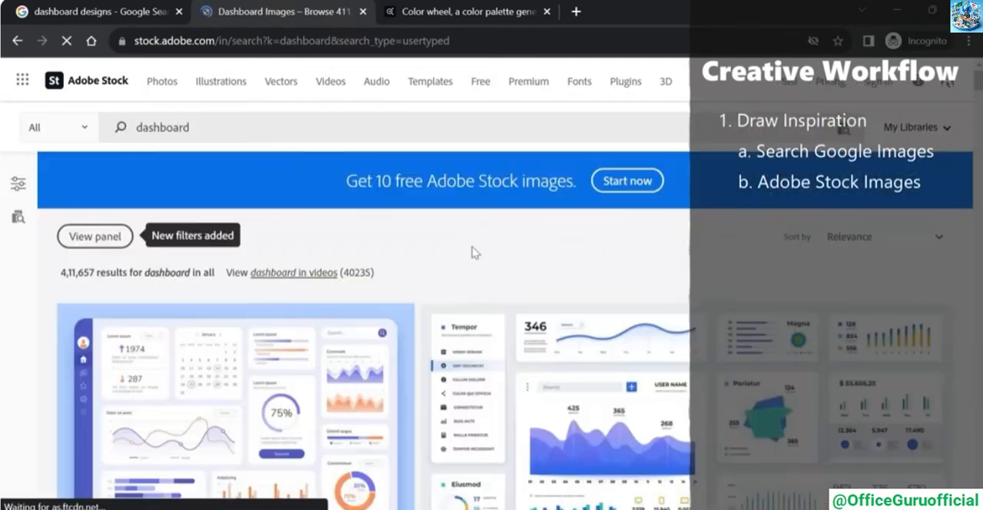
scroll(454, 263, "down", 3)
scroll(454, 263, "down", 10)
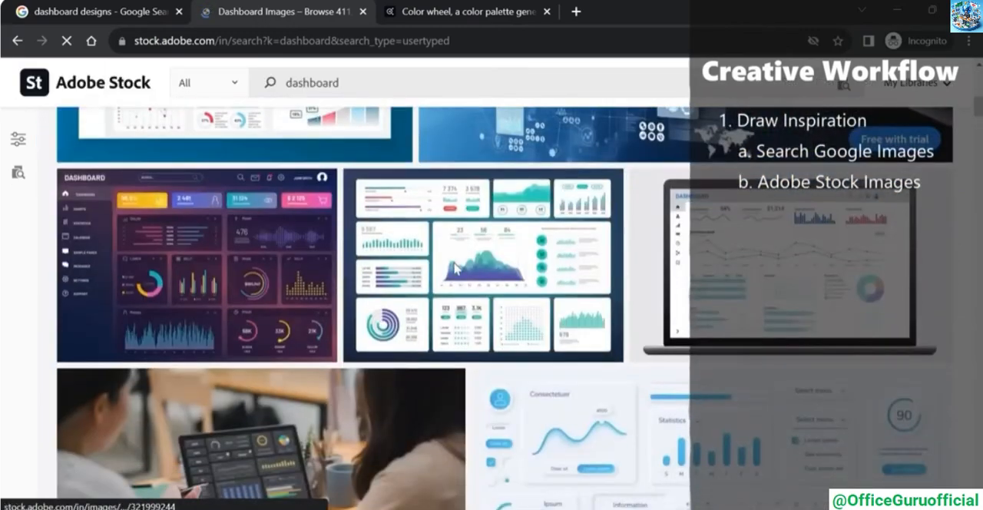
scroll(454, 267, "down", 10)
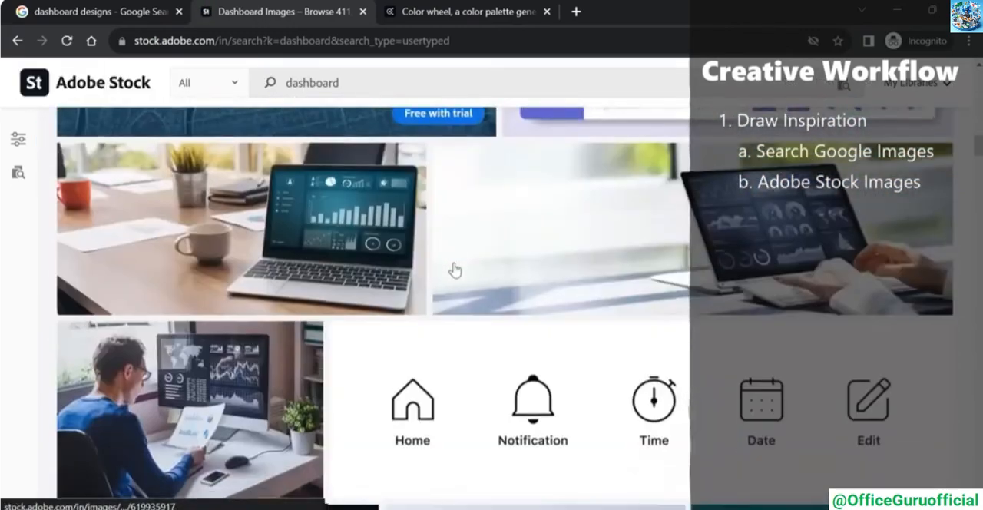
scroll(453, 267, "down", 10)
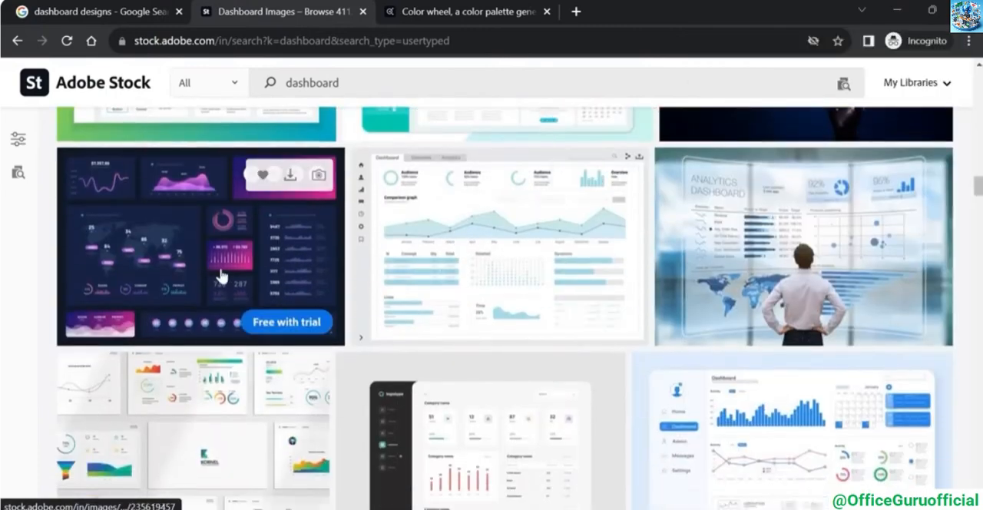
Open the dark blue and purple data dashboard design with the world map and save its image
left_click(219, 275)
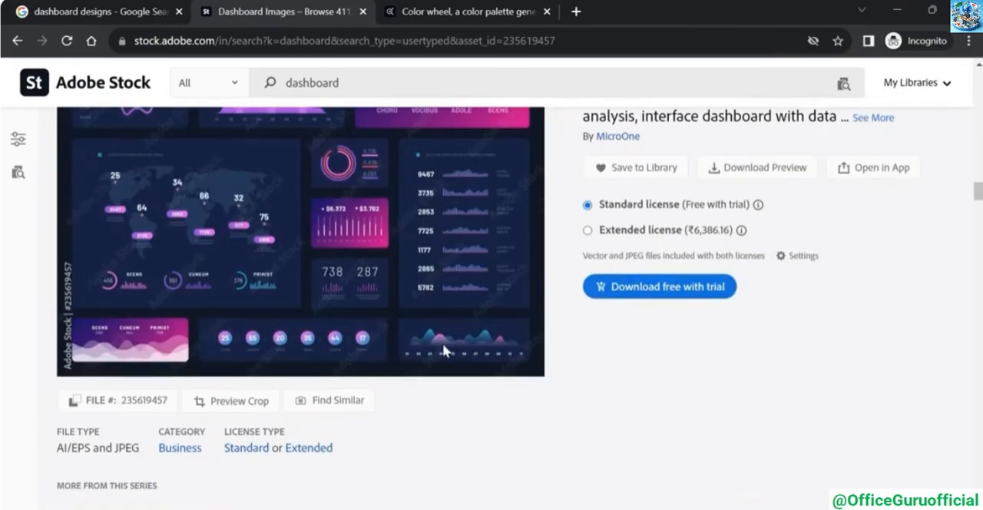
right_click(340, 249)
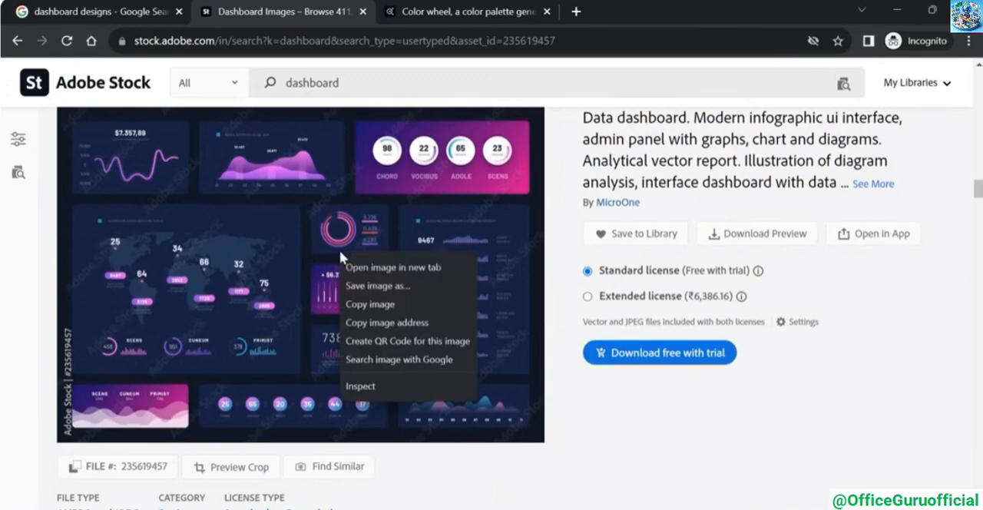
left_click(378, 288)
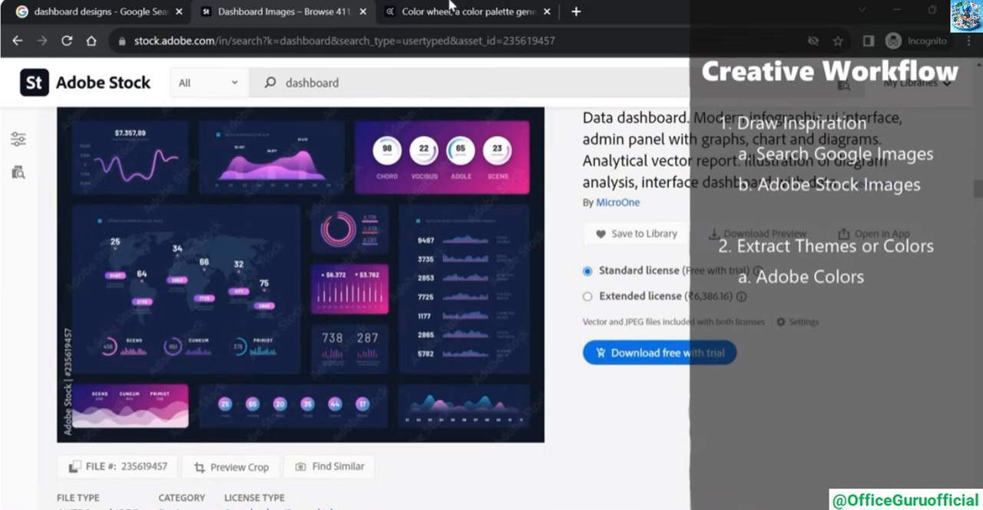
Switch to Adobe Color and extract a color theme from the saved dashboard image
left_click(460, 6)
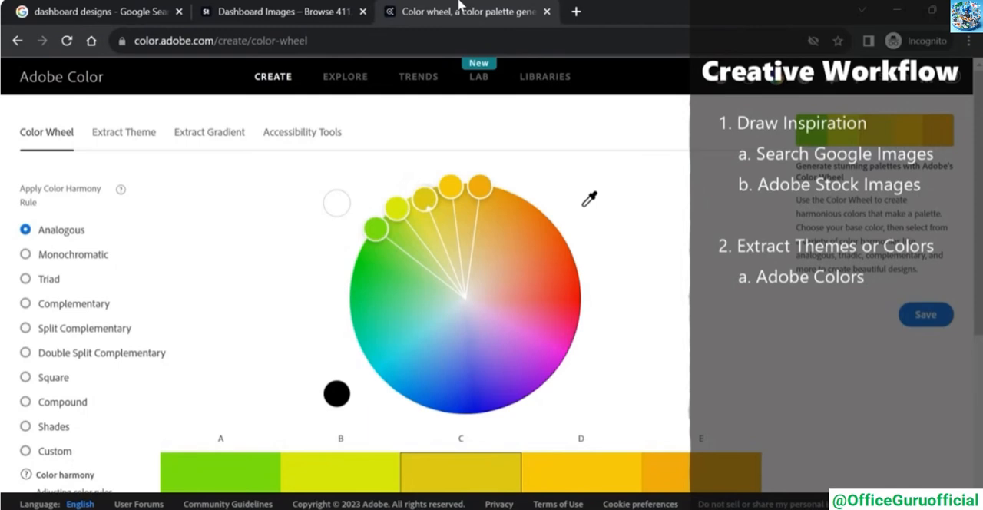
left_click(130, 142)
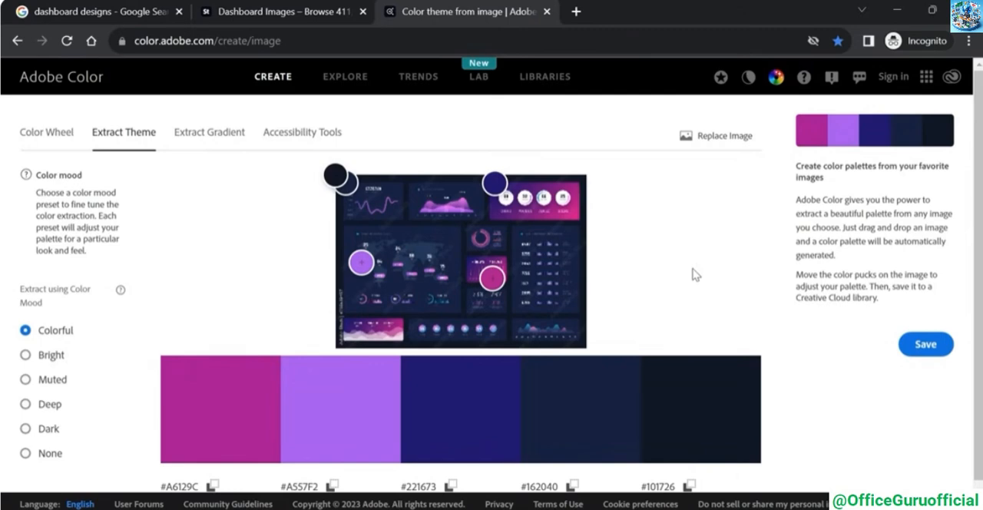
scroll(695, 274, "down", 1)
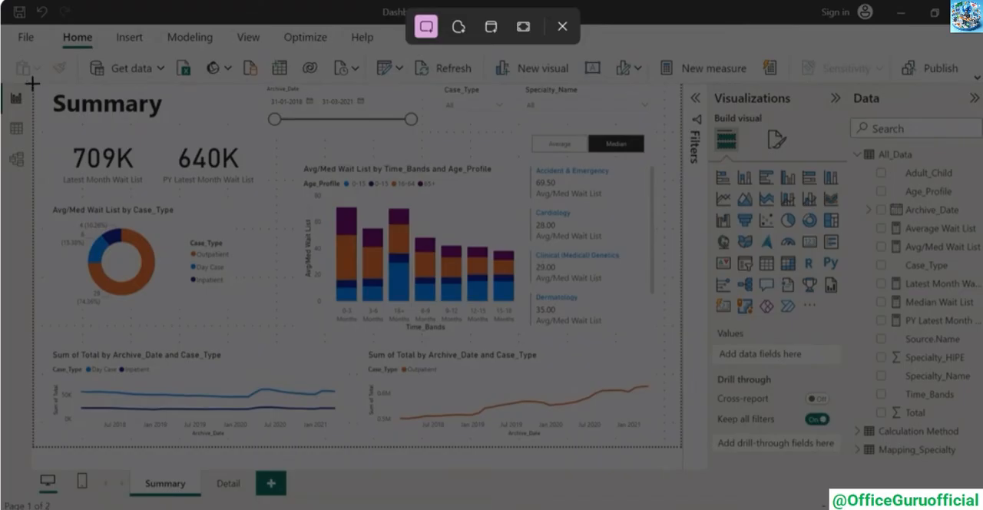
Capture a screenshot of the Summary report page and enlarge its pasted copy to fill the first PowerPoint slide
left_click_drag(32, 83, 681, 446)
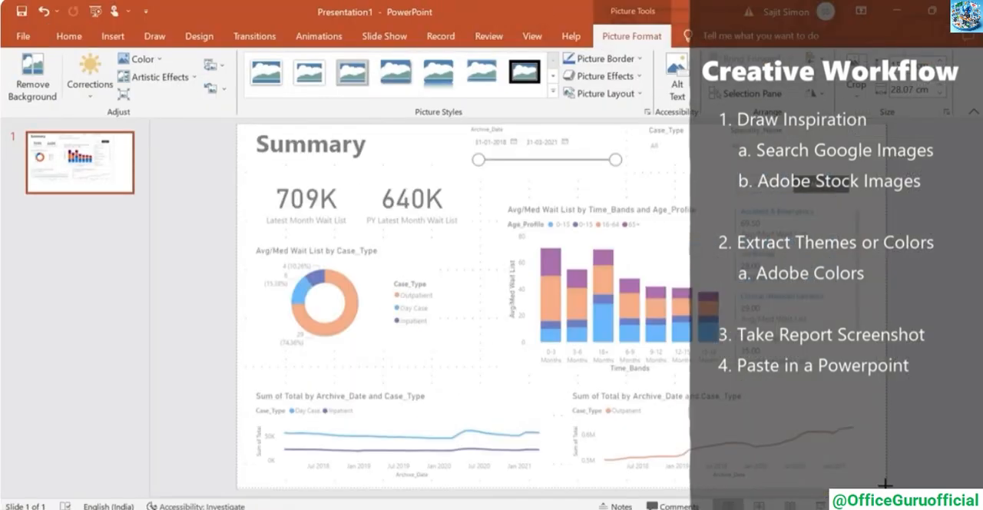
left_click_drag(885, 485, 887, 489)
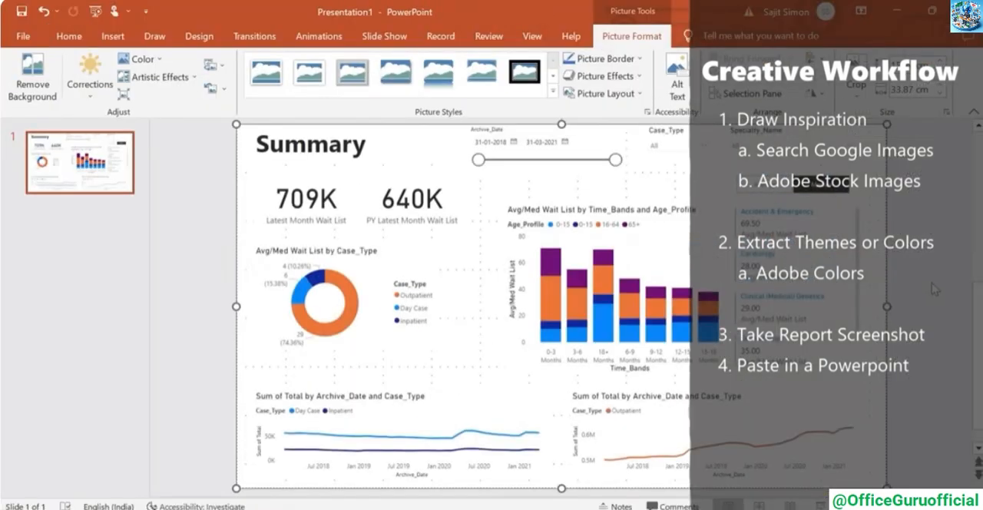
left_click(935, 289)
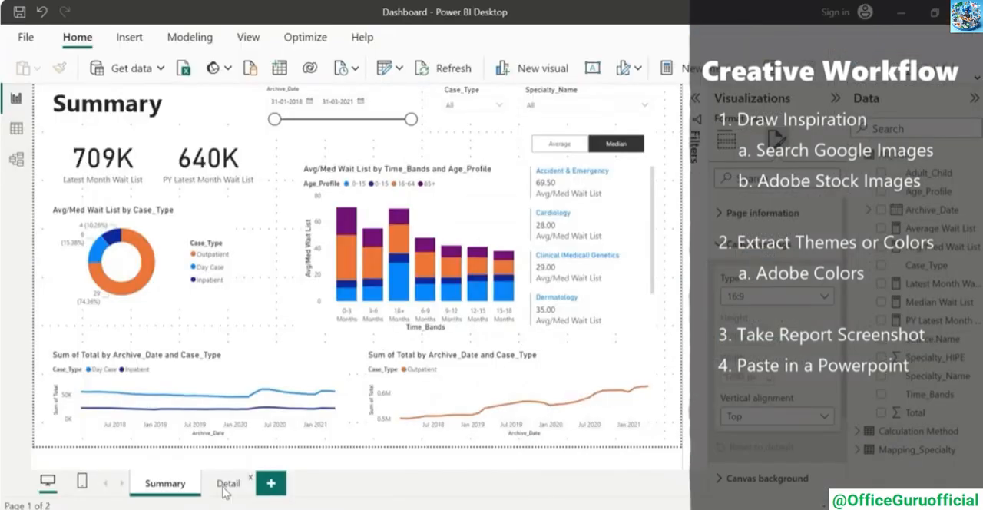
Capture the Detail report page, paste it on the second PowerPoint slide and enlarge it to fill the slide
left_click(226, 484)
double_click(224, 487)
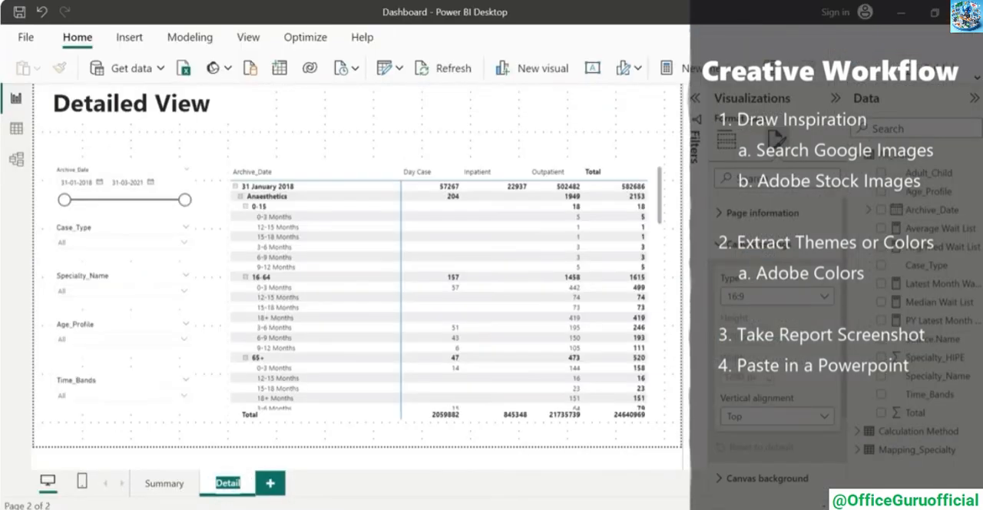
left_click(632, 508)
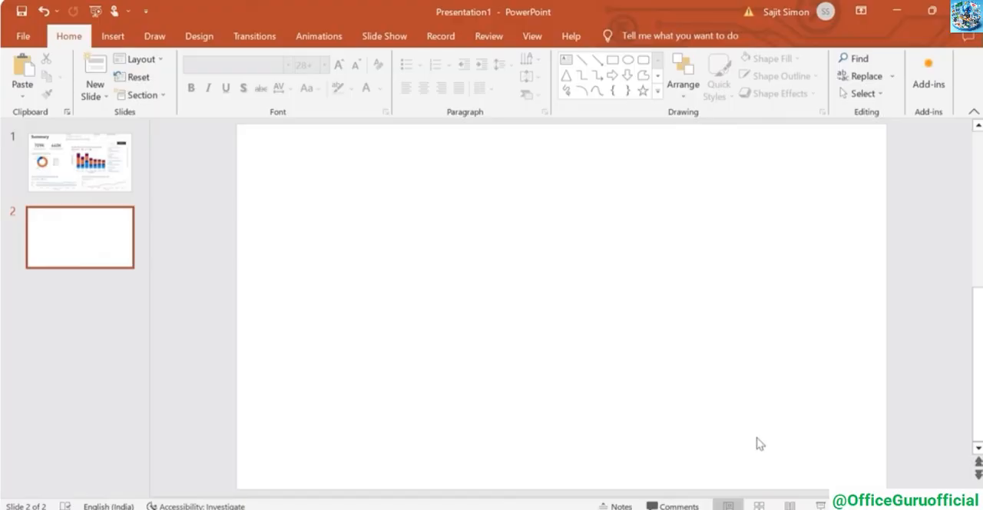
key("ctrl+v")
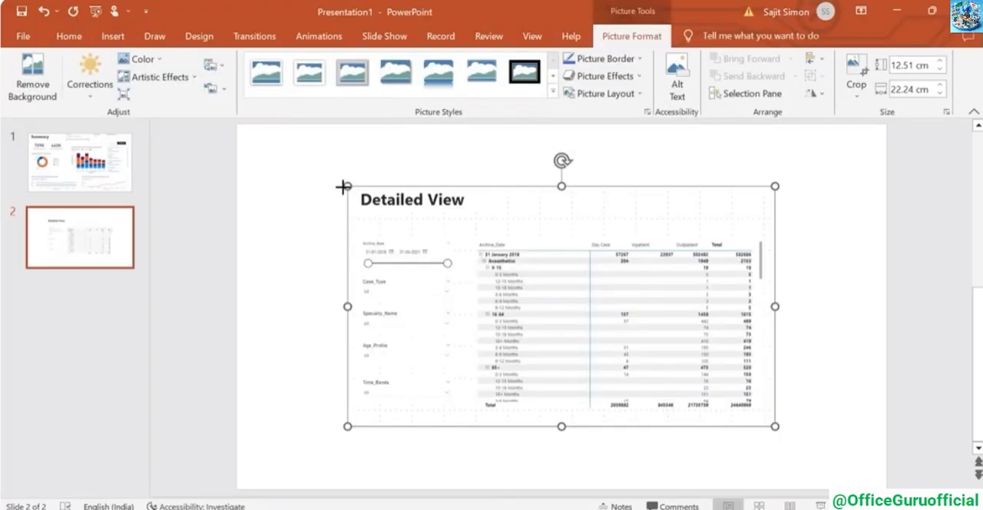
left_click_drag(343, 186, 238, 145)
left_click_drag(664, 365, 886, 487)
left_click(179, 265)
On the first slide, draw a rounded rectangle about 11.28 cm wide covering the two wait list cards and adjust its height
left_click(86, 165)
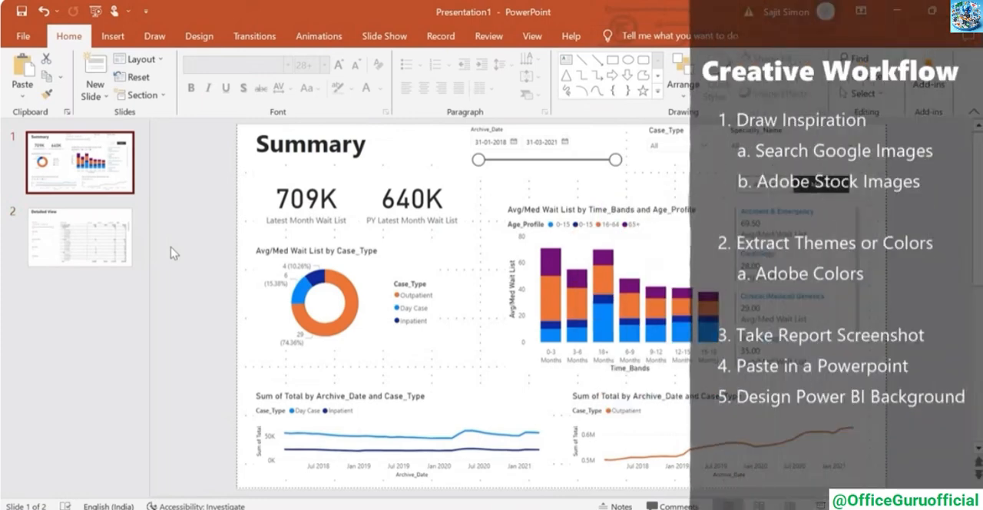
left_click(113, 36)
left_click(245, 81)
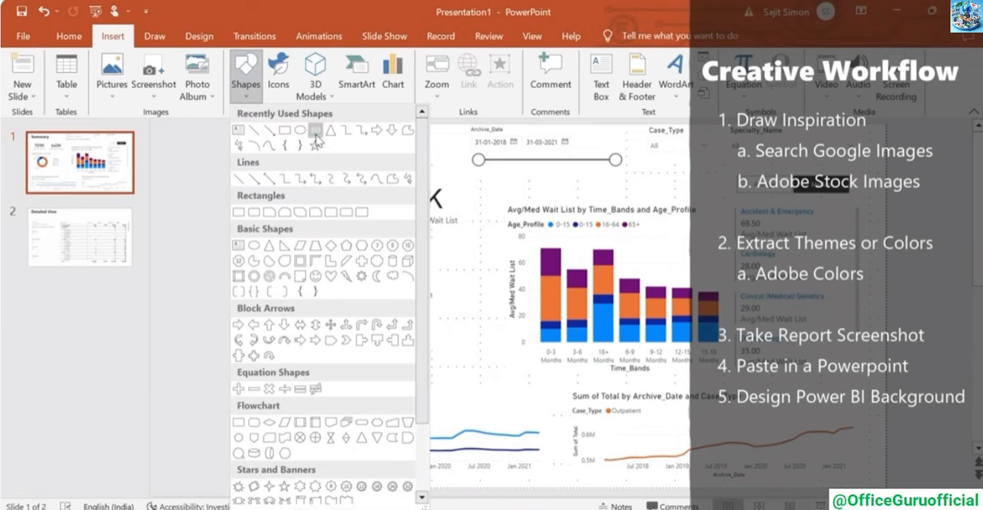
left_click(315, 133)
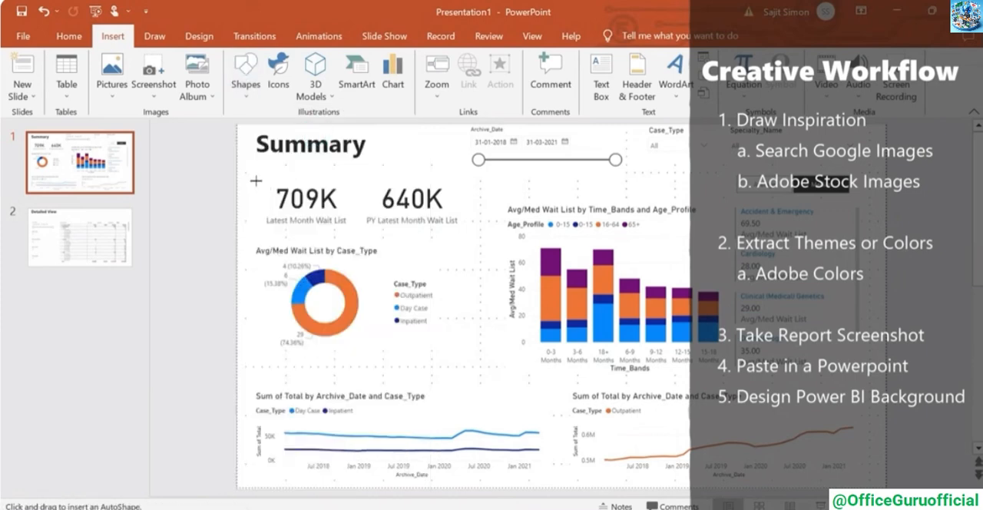
left_click_drag(256, 180, 469, 234)
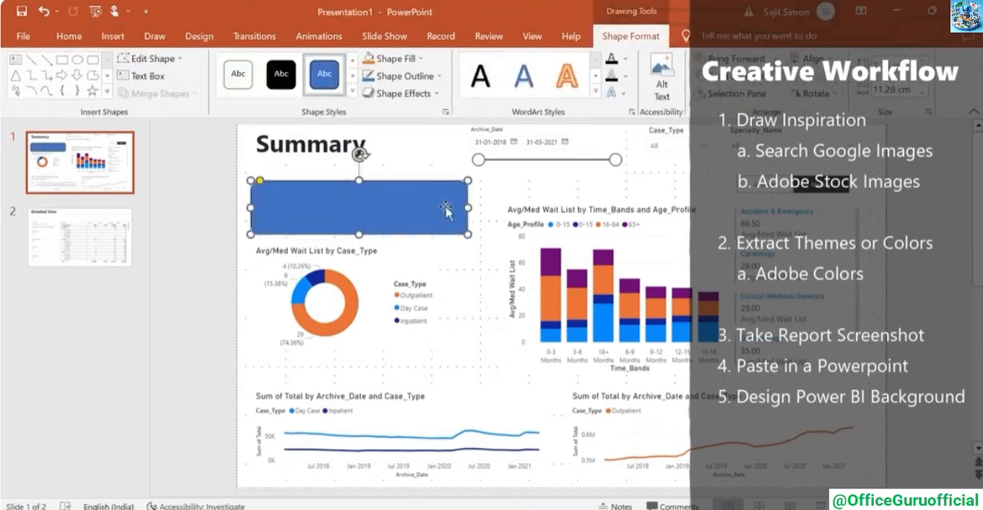
left_click_drag(359, 235, 359, 241)
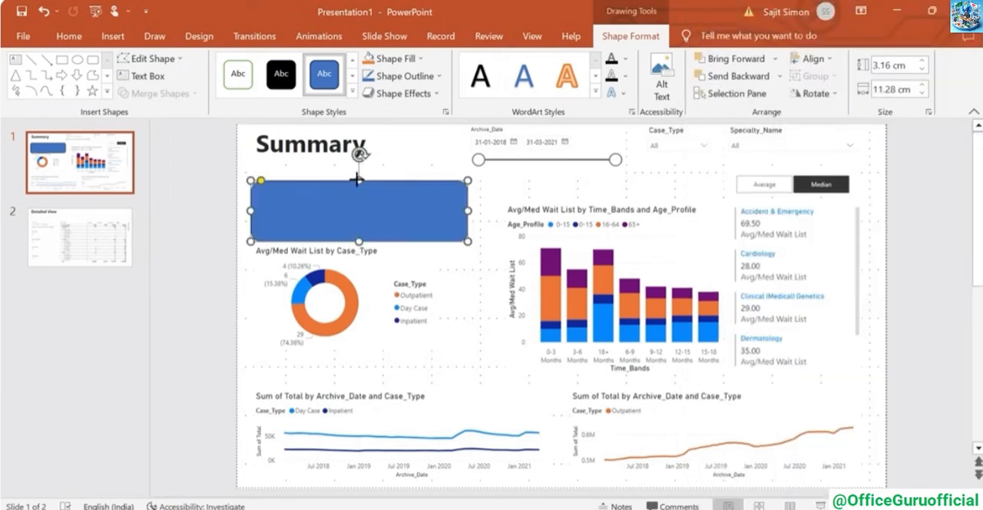
left_click_drag(358, 179, 358, 176)
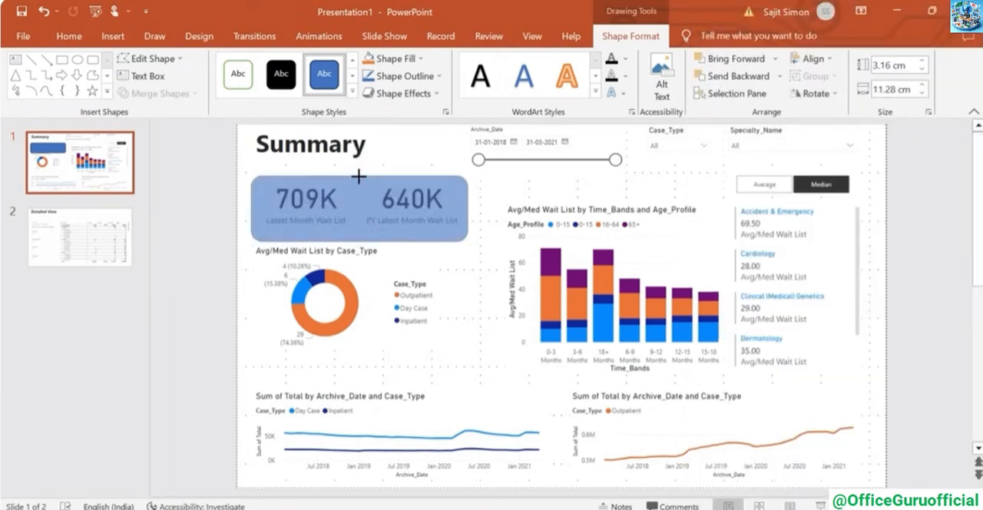
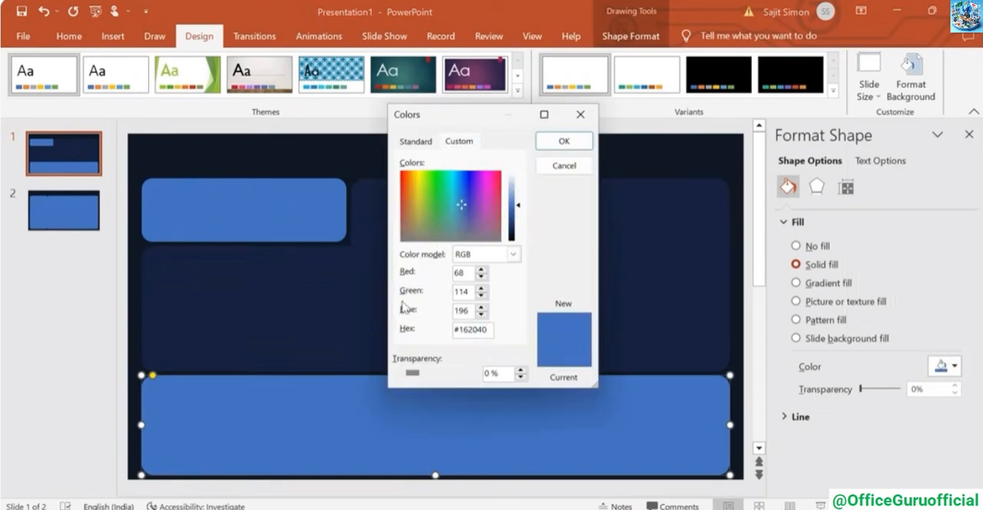
Fill the bottom panel on the first slide and the large panel on the second slide with solid color #162040
left_click(562, 143)
left_click(64, 211)
left_click(507, 315)
left_click(956, 366)
left_click(857, 308)
left_click(64, 153)
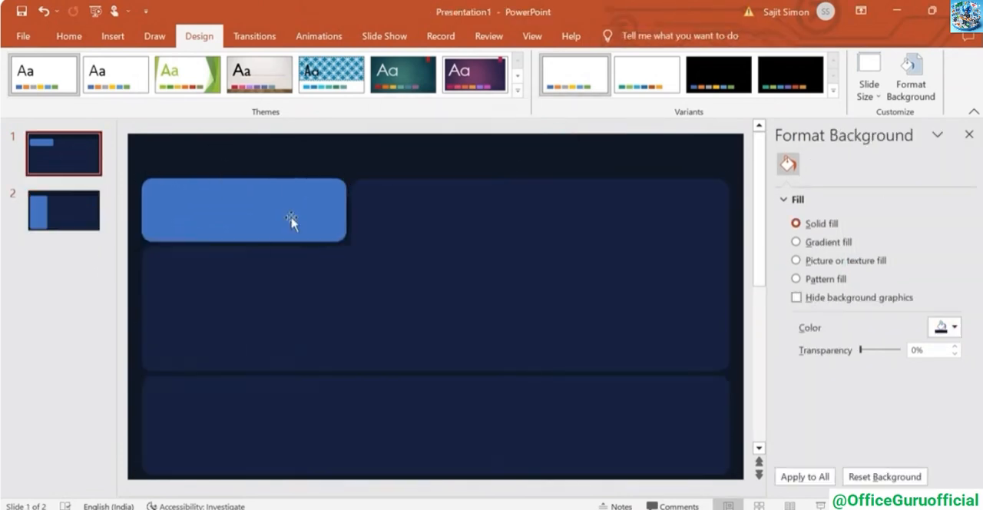
Apply a radial dark blue to magenta gradient fill to the card panel on slide 1 and the side panel on slide 2
left_click(291, 218)
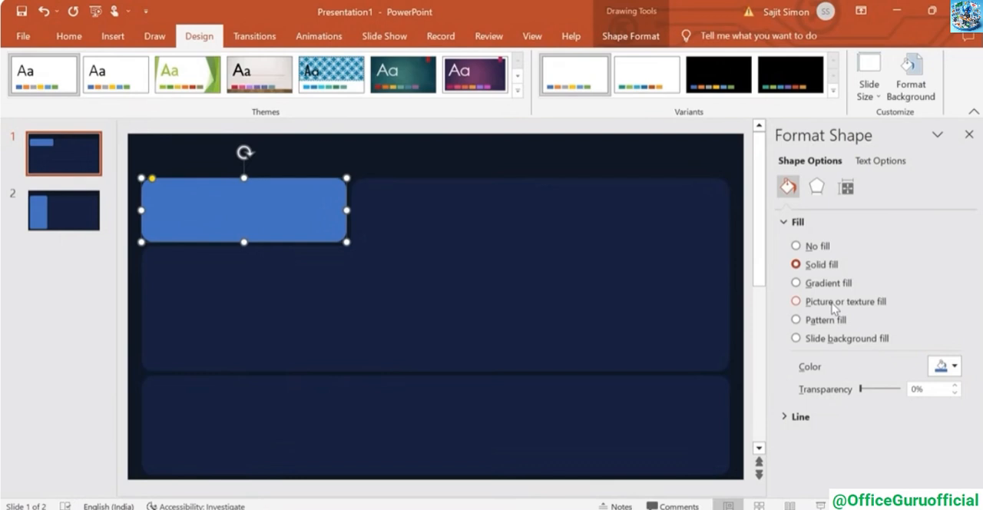
left_click(796, 282)
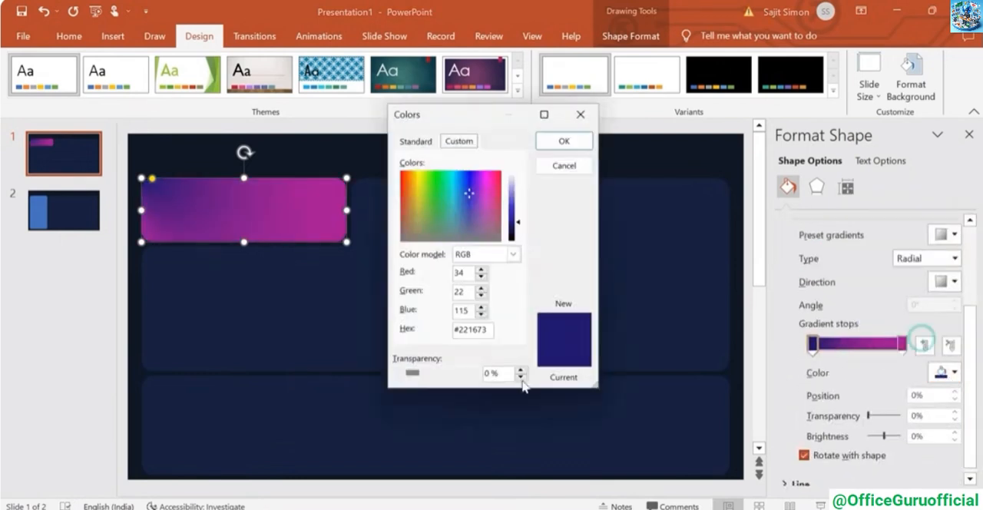
left_click(564, 138)
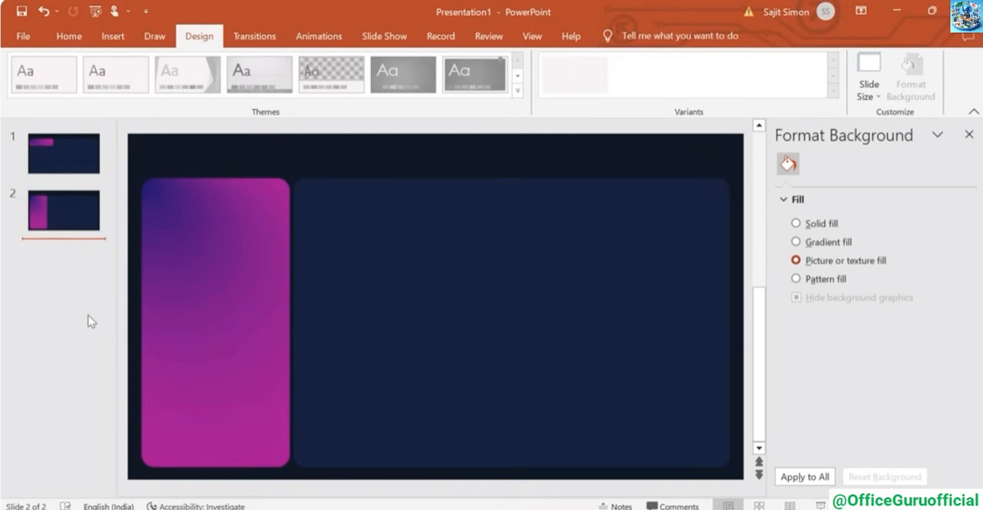
left_click(73, 163)
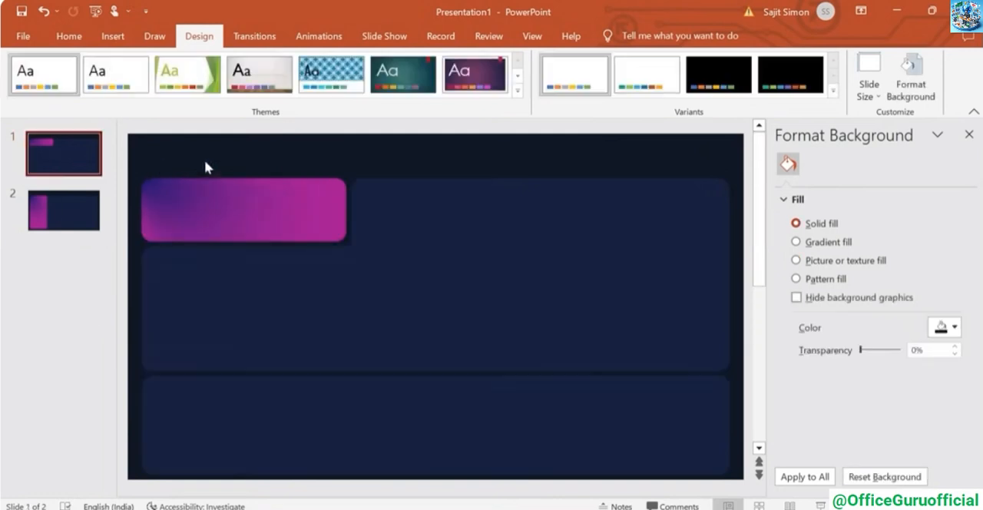
left_click(969, 134)
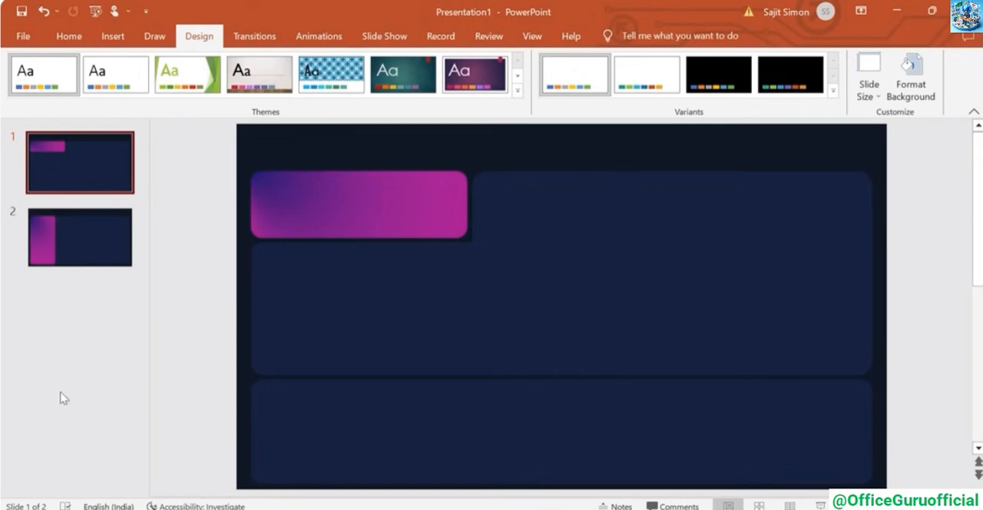
Save the presentation in PNG format, exporting all slides as images
left_click(16, 40)
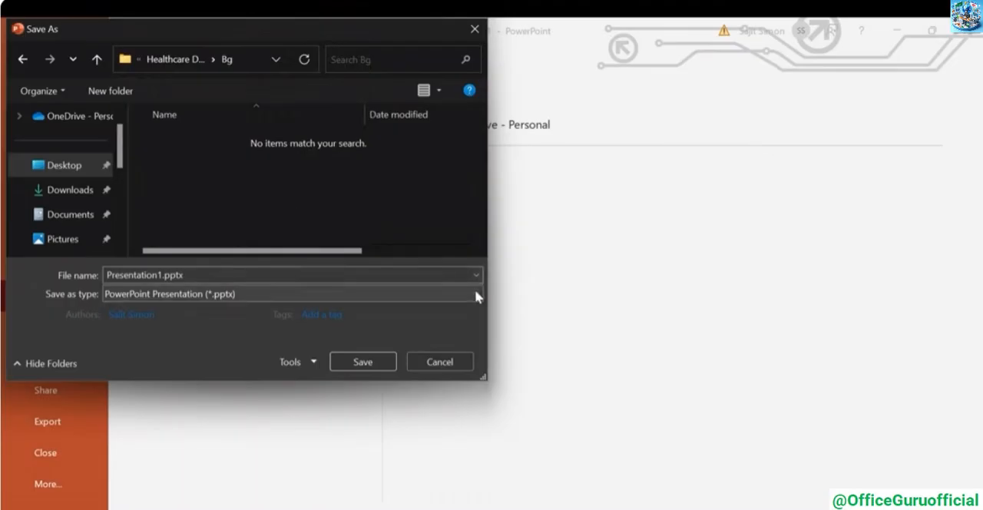
left_click(474, 292)
left_click(230, 216)
left_click(356, 365)
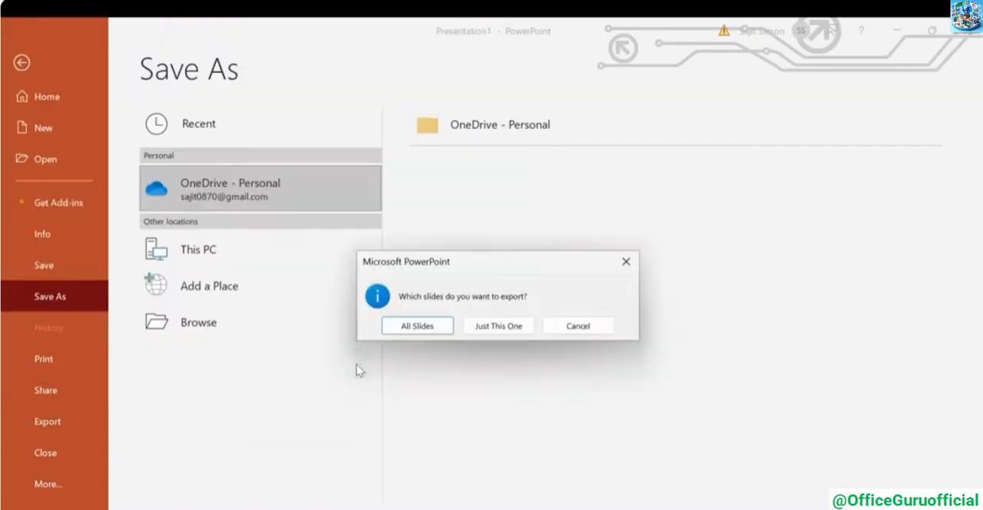
left_click(419, 326)
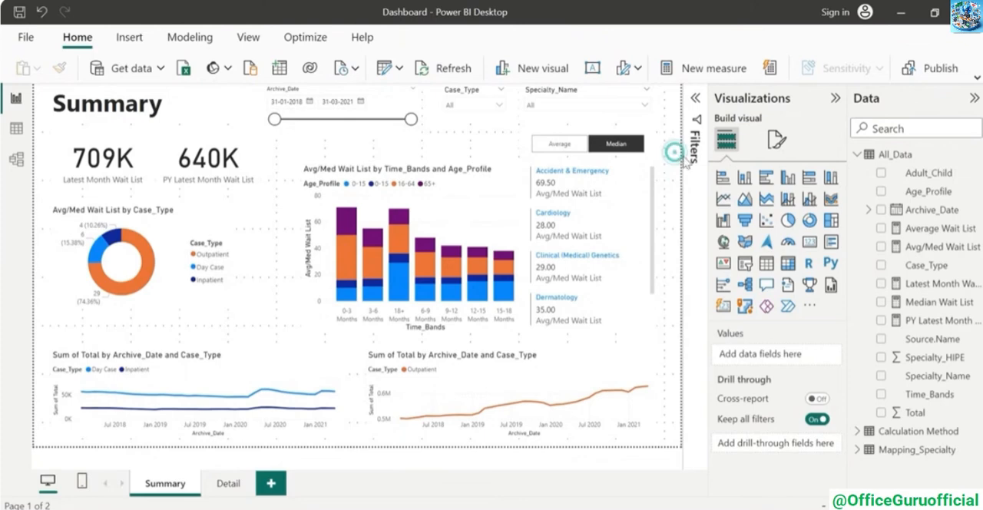
In Power BI, set Slide1.PNG as the Summary page's canvas background with 0% transparency and go to the Detail page
left_click(778, 144)
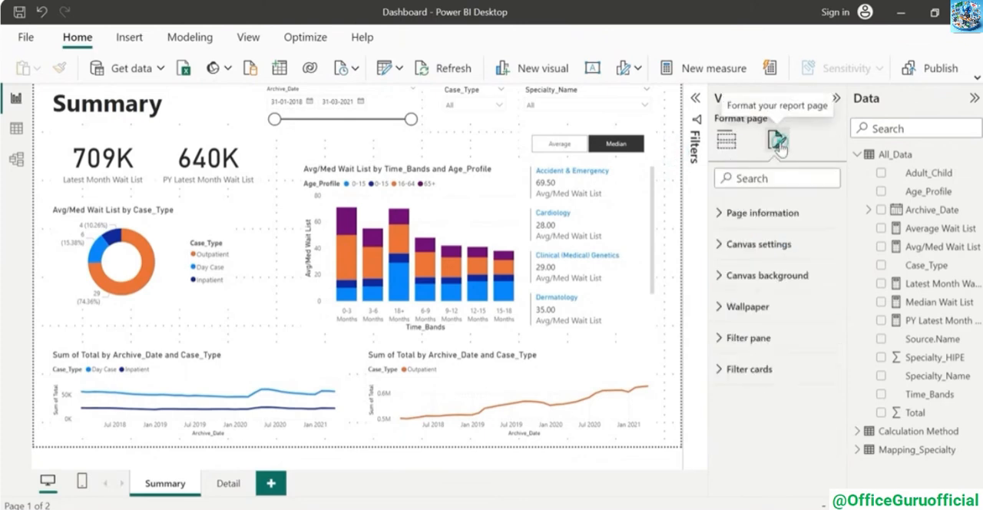
left_click(720, 277)
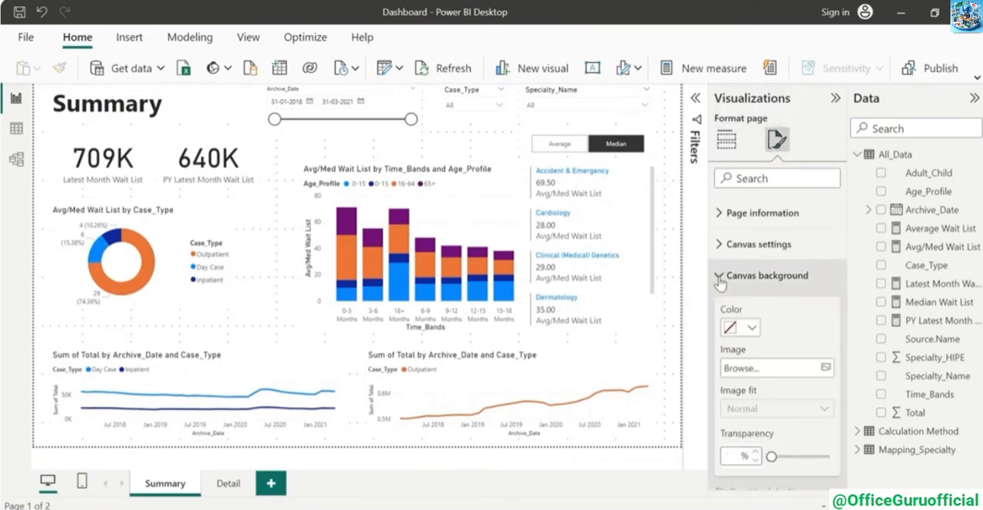
scroll(775, 323, "down", 1)
left_click(826, 326)
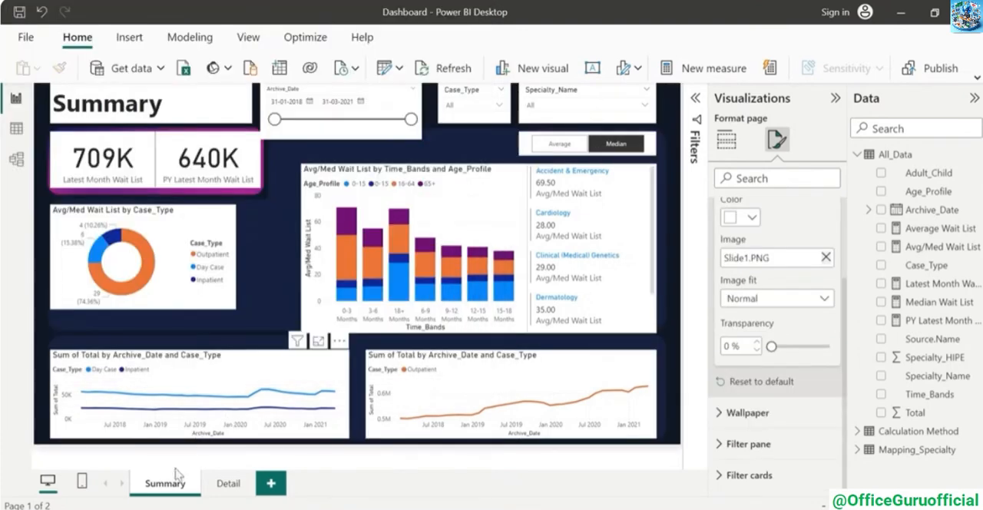
left_click(228, 485)
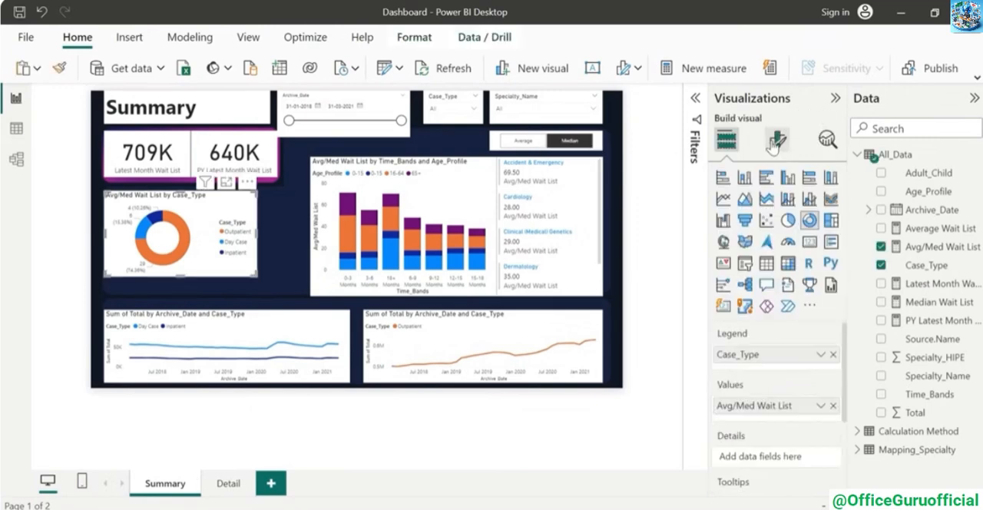
Turn off the background and the title of the donut chart on the Summary page
left_click(776, 140)
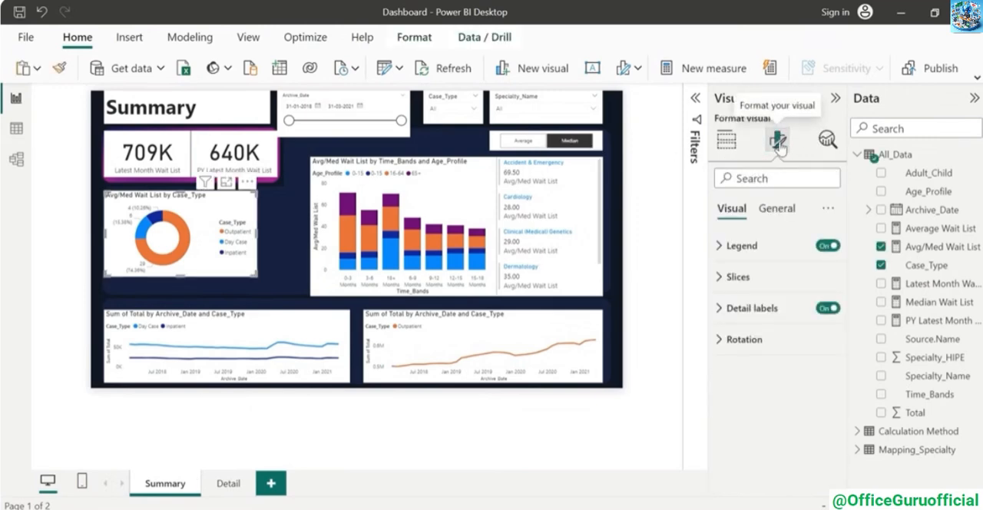
left_click(774, 215)
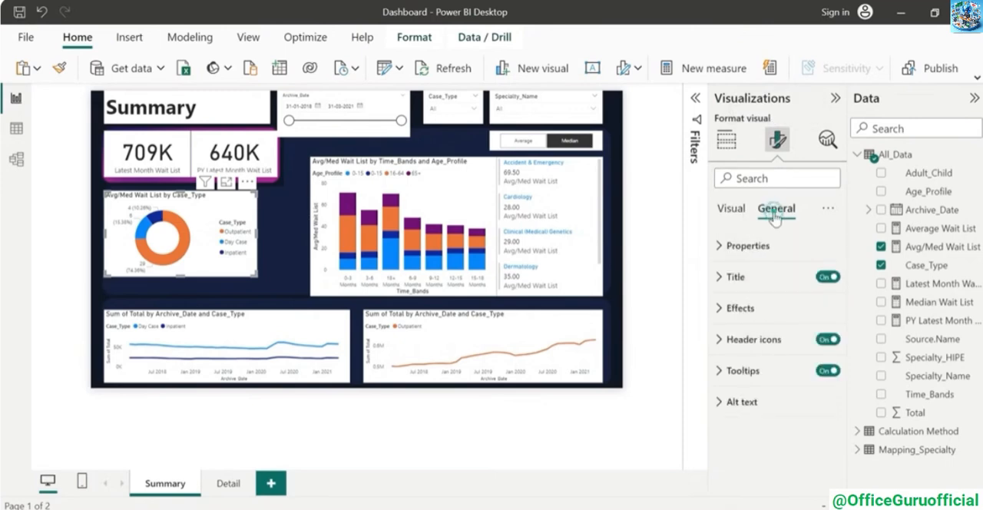
left_click(726, 312)
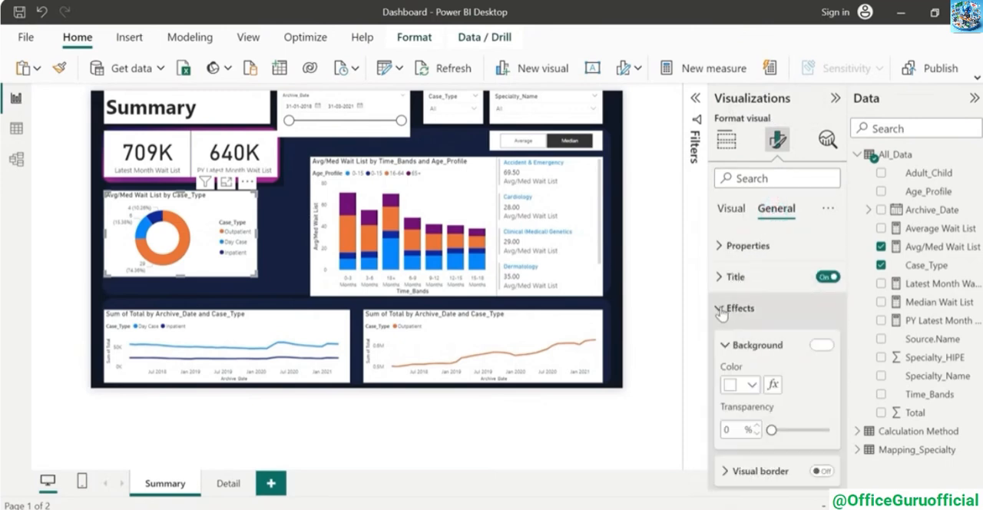
left_click(824, 346)
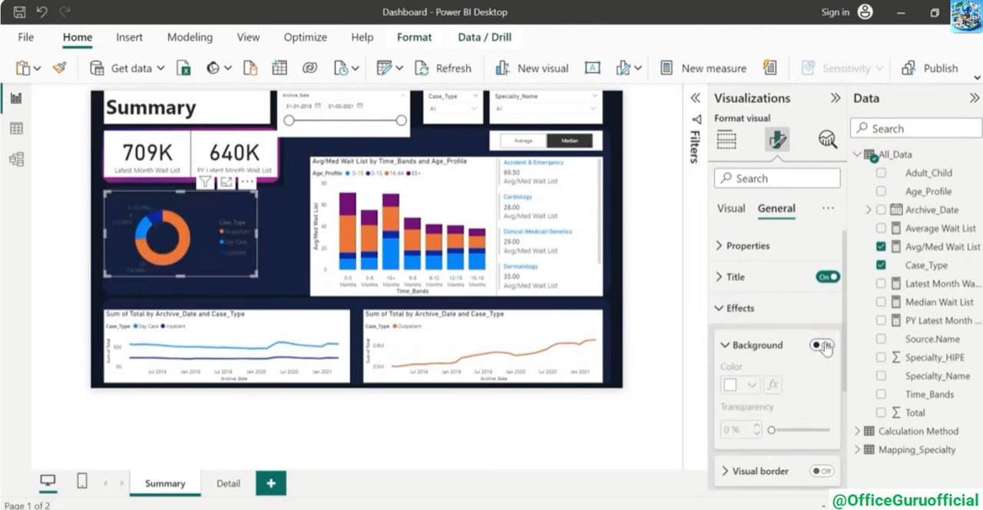
left_click(818, 308)
left_click(827, 278)
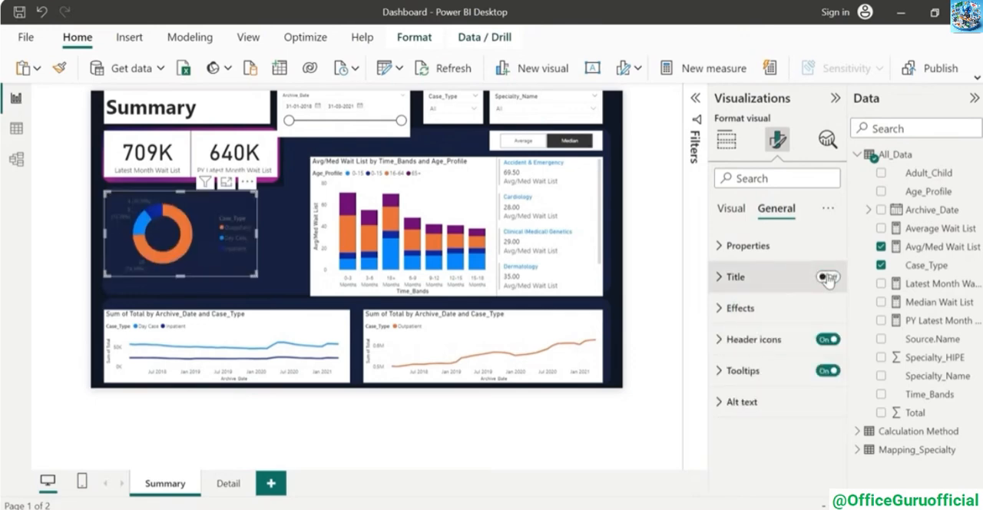
Set the donut chart's legend text color to white
left_click(730, 208)
left_click(722, 245)
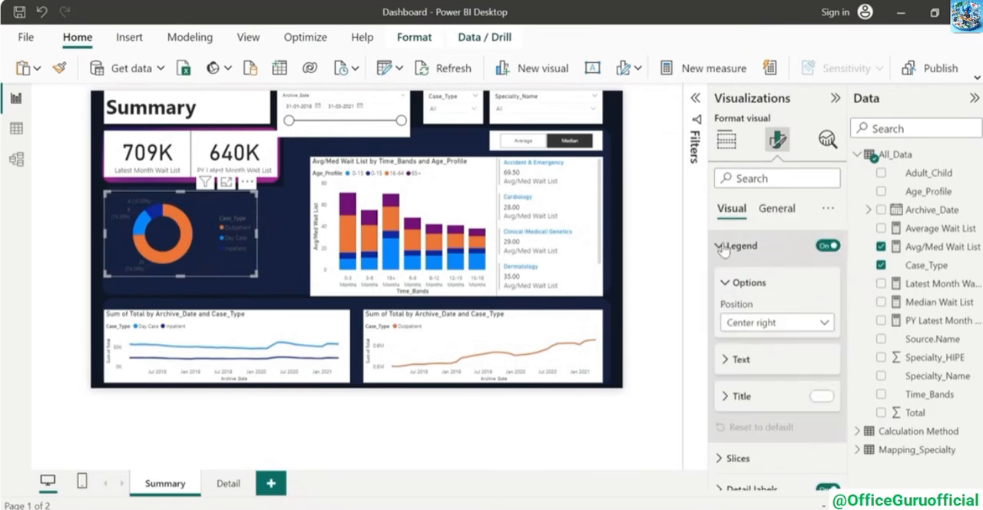
left_click(742, 359)
scroll(760, 361, "down", 1)
left_click(752, 386)
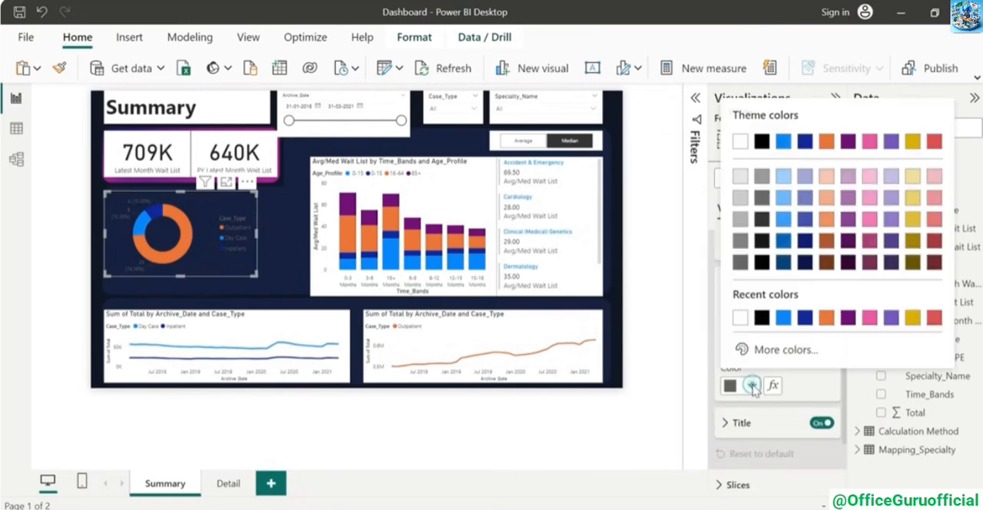
left_click(740, 322)
left_click(724, 307)
Set the donut chart's detail label values to white and enlarge the chart to fit its panel
left_click(723, 309)
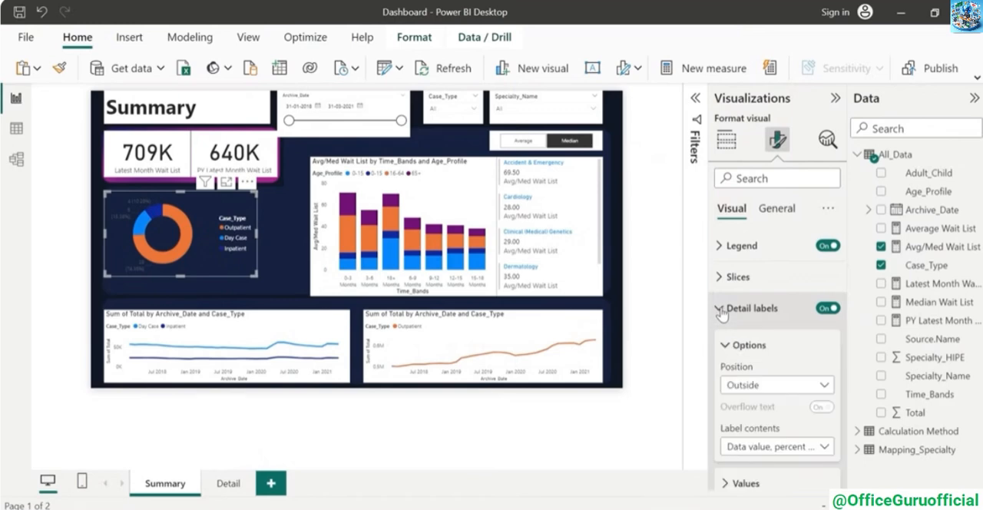
scroll(772, 351, "down", 2)
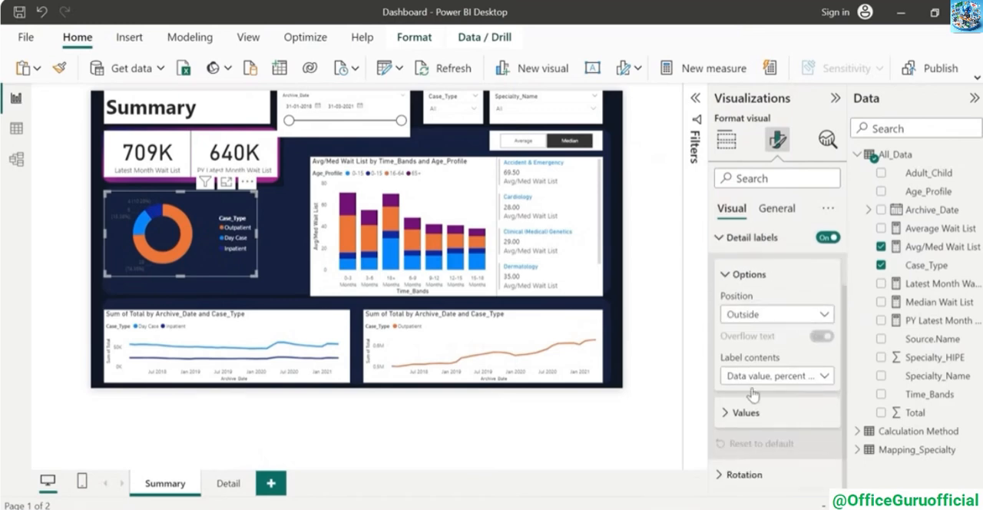
left_click(726, 412)
scroll(760, 406, "down", 3)
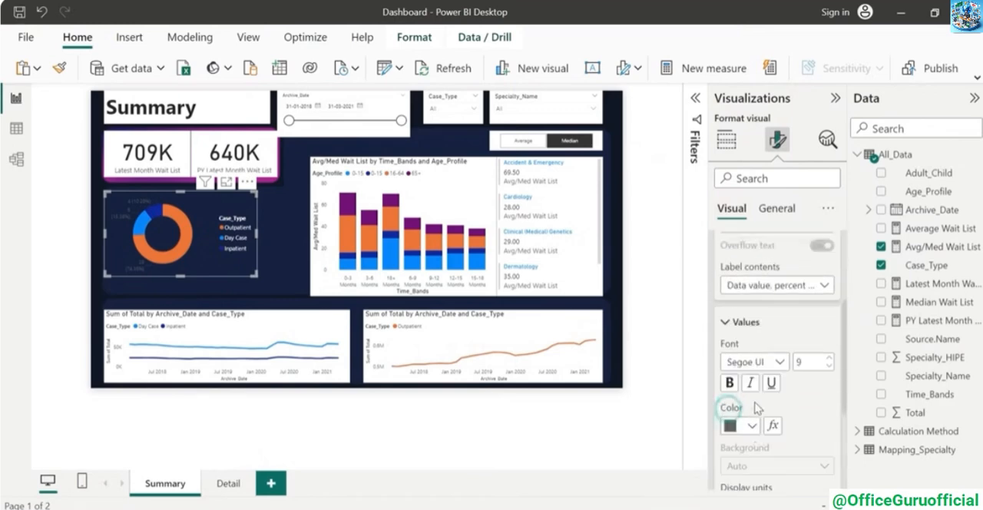
left_click(753, 401)
left_click(741, 333)
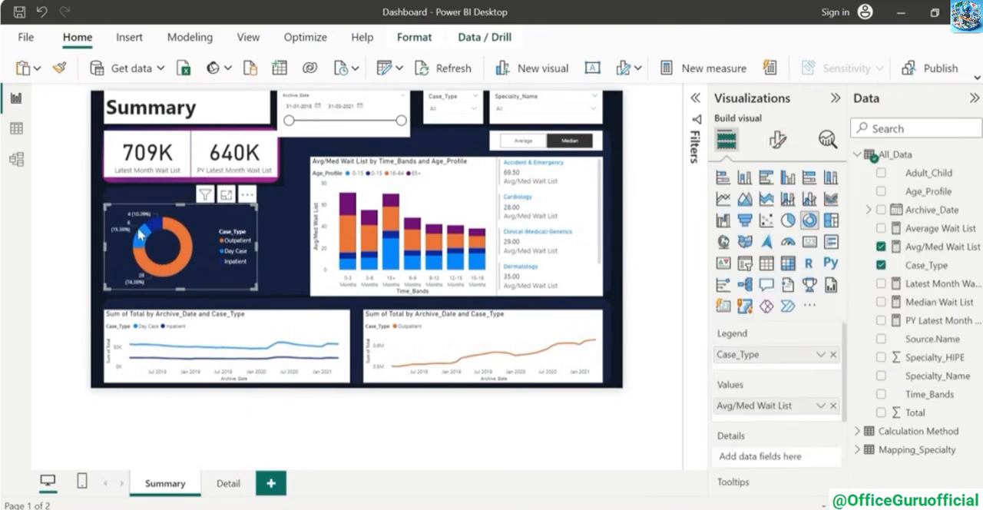
left_click(279, 226)
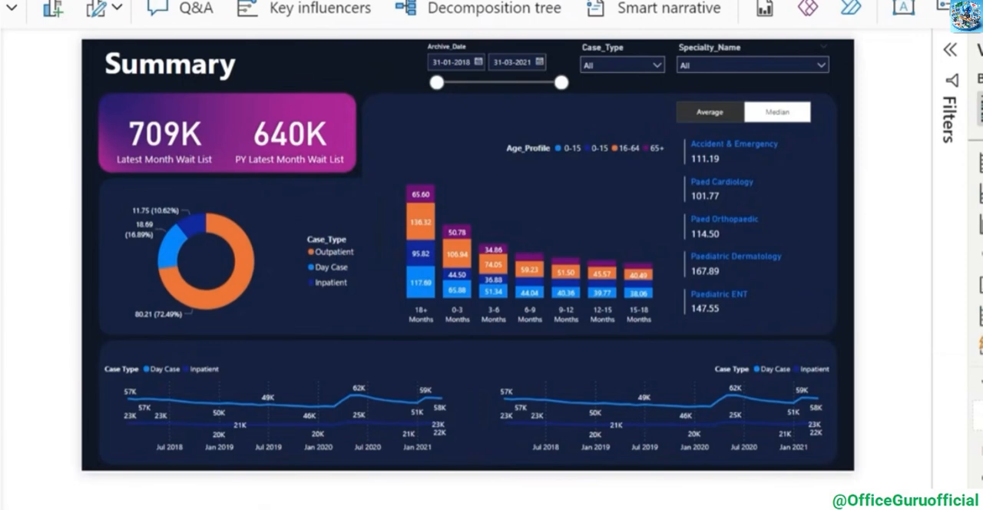
Review the Detail page and format the Avg/Med Wait List measure with 0 decimal places
key("ctrl+Page_Down")
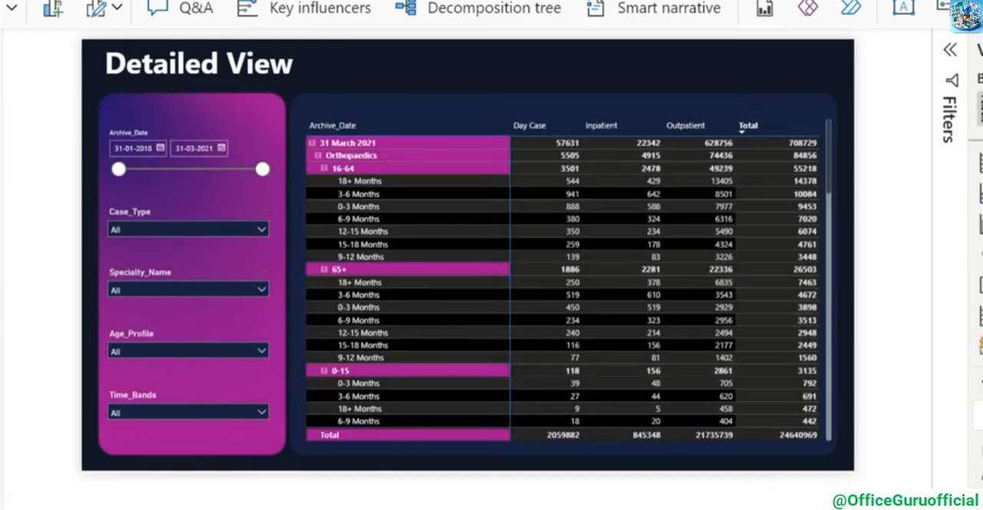
key("ctrl+Page_Up")
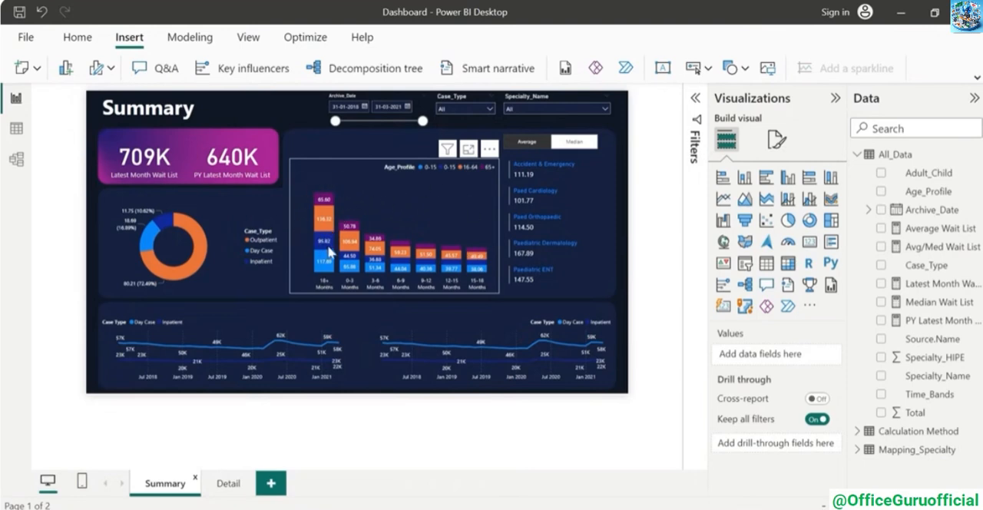
left_click(402, 201)
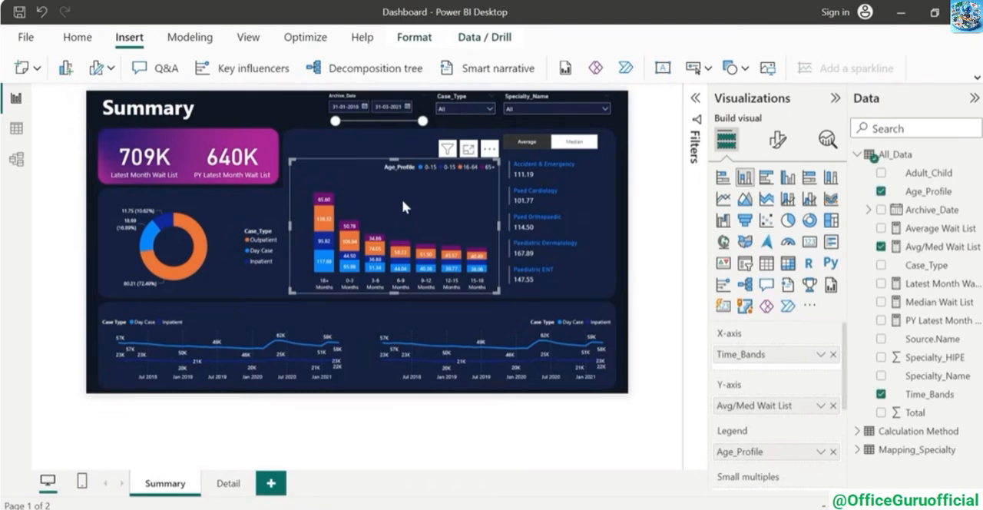
left_click(934, 253)
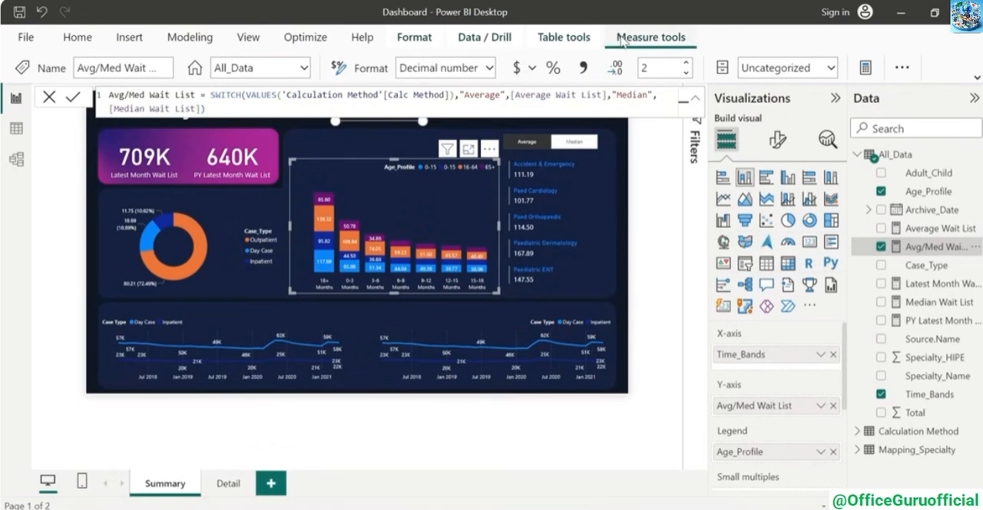
left_click(686, 74)
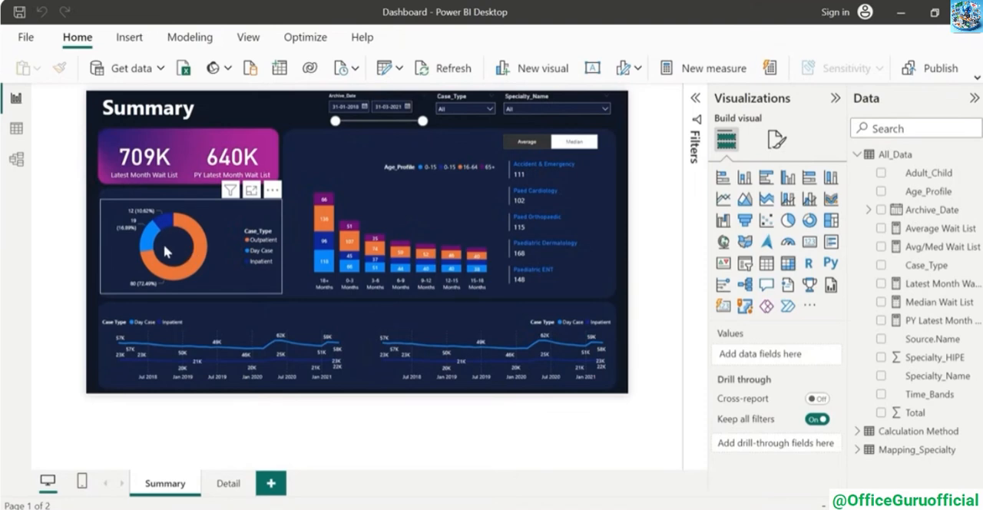
Add a card visual showing Avg/Med Wait List to the Summary page and rename its field to Overall
left_click(809, 241)
left_click(881, 246)
double_click(757, 355)
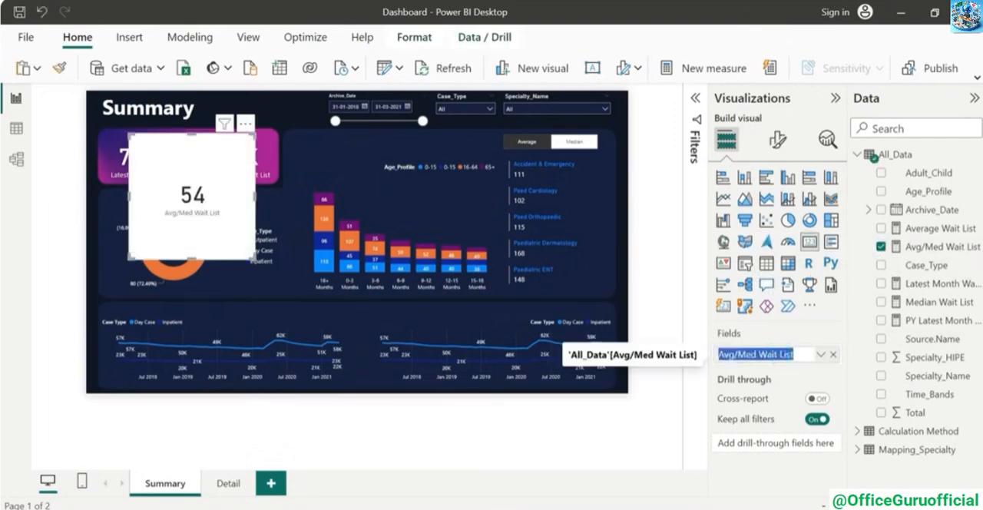
type("Overall")
key("Return")
Style the Overall card with no background and a white callout value at size 35, placed inside the donut chart
left_click(778, 140)
left_click(778, 208)
left_click(771, 308)
left_click(822, 343)
left_click(732, 208)
left_click(724, 247)
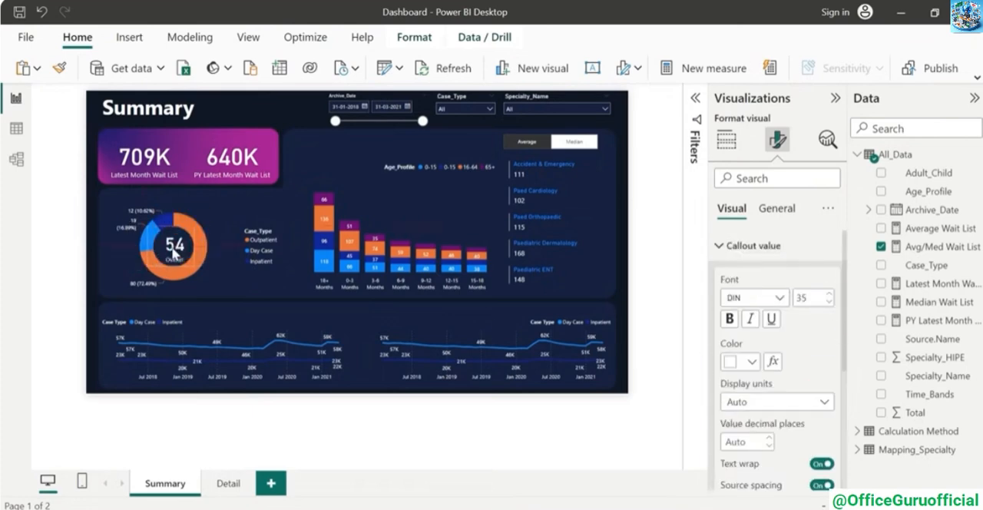
Toggle the page gridlines and fine-tune the Overall card's position at the center of the donut chart
left_click(250, 38)
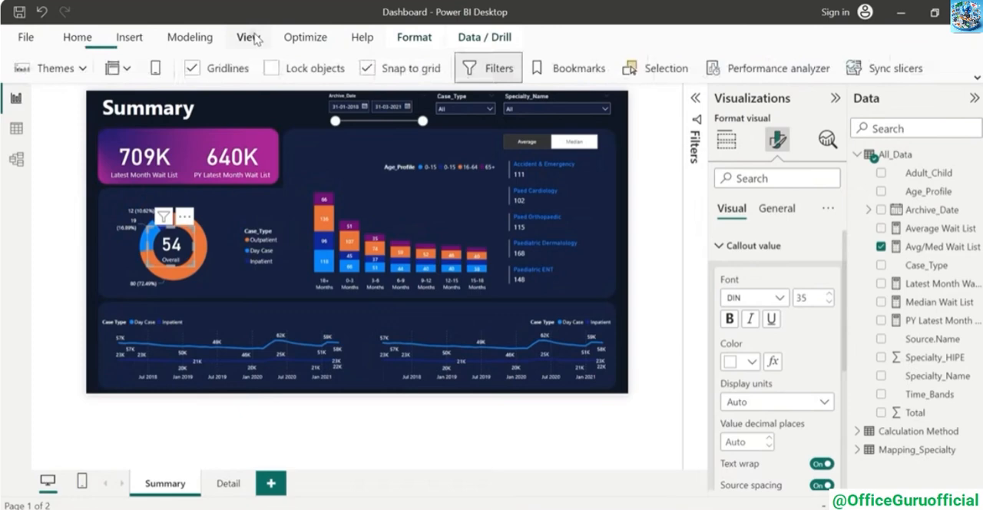
left_click(196, 68)
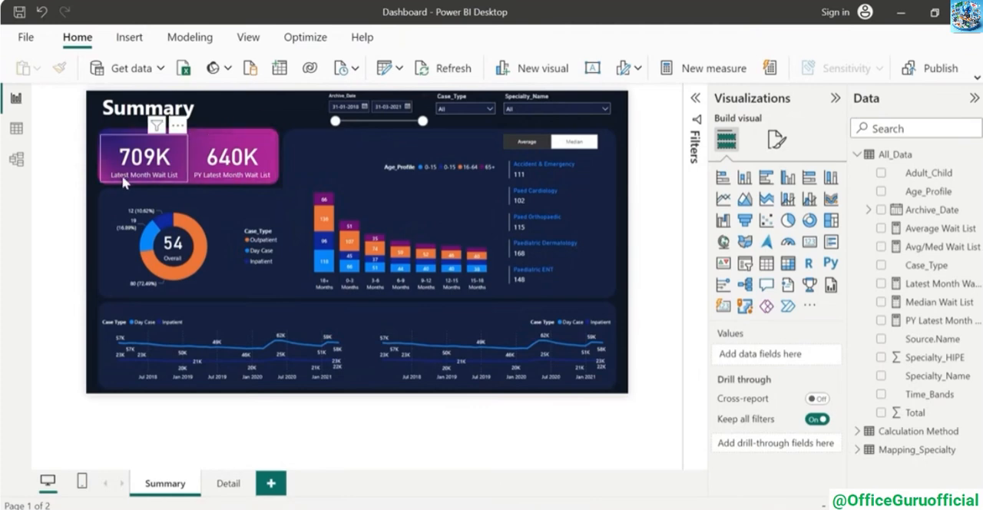
Insert a line shape on the Summary page and check its rotation settings
left_click(123, 40)
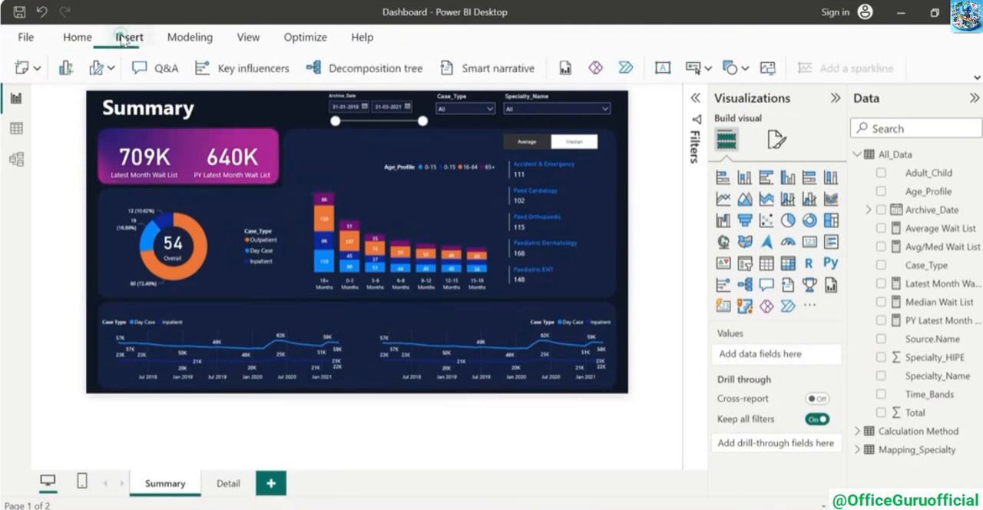
left_click(735, 67)
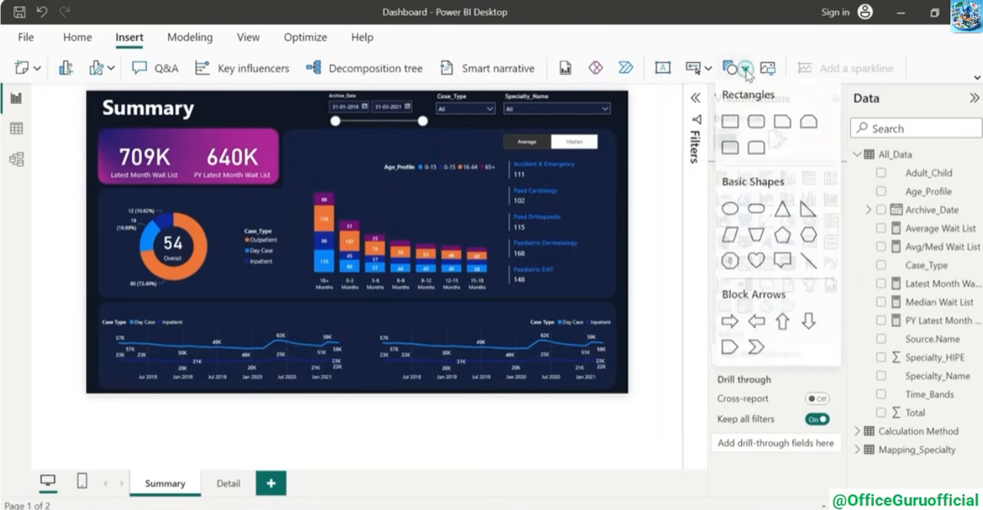
left_click(809, 265)
left_click(720, 238)
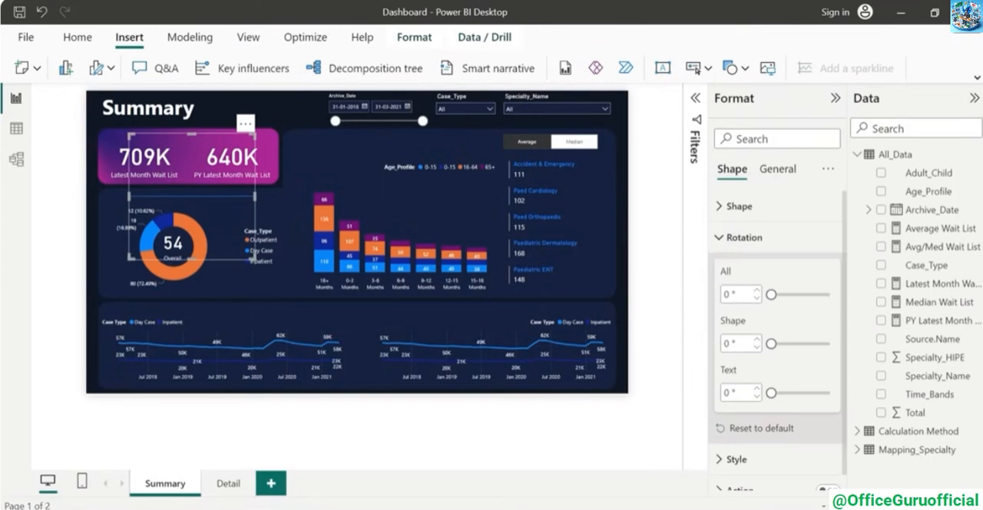
left_click(726, 238)
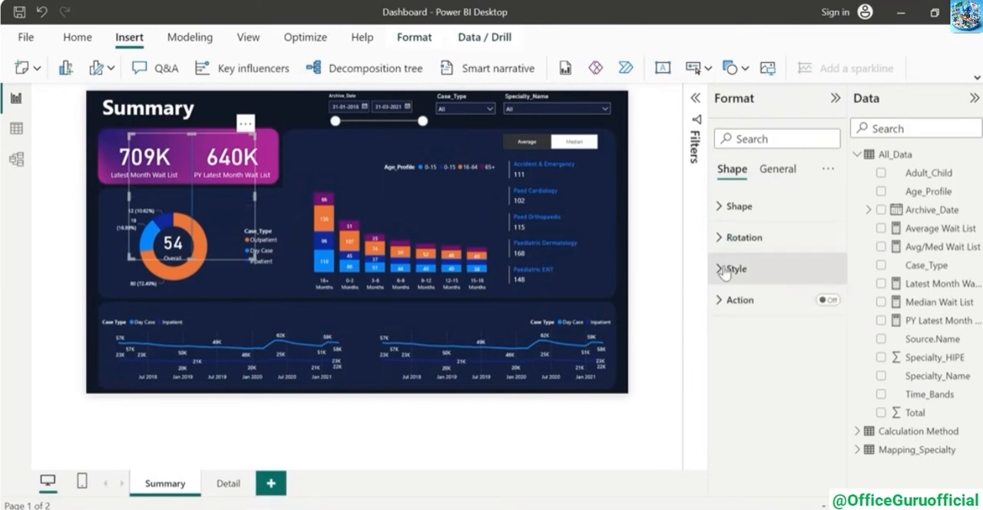
Set the line's border color to light grey and resize it into a short vertical divider between the two wait list cards
left_click(724, 269)
scroll(768, 322, "down", 2)
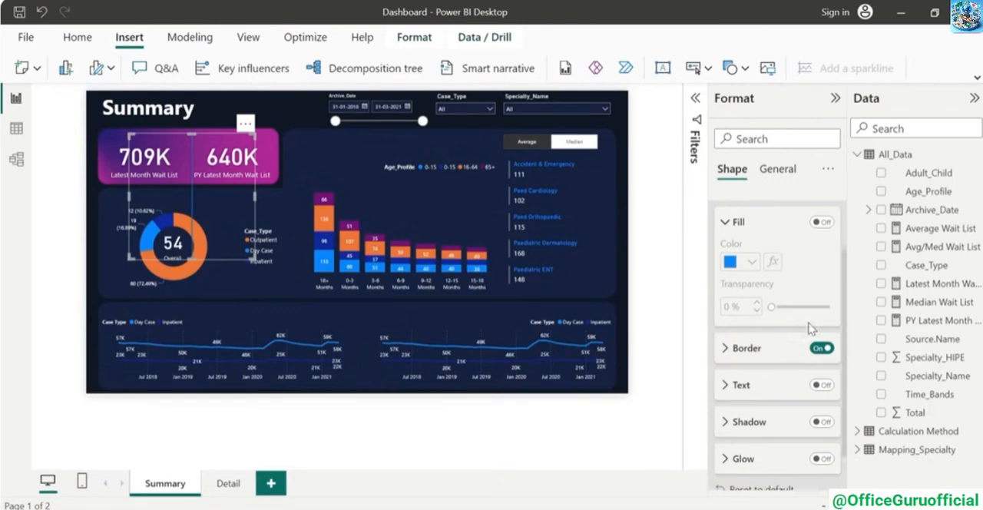
left_click(722, 338)
left_click(752, 379)
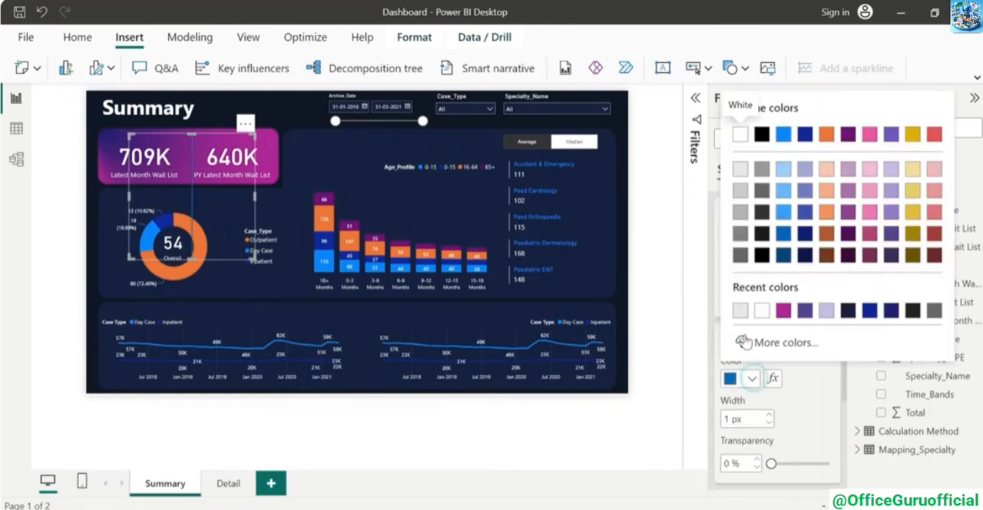
left_click(739, 310)
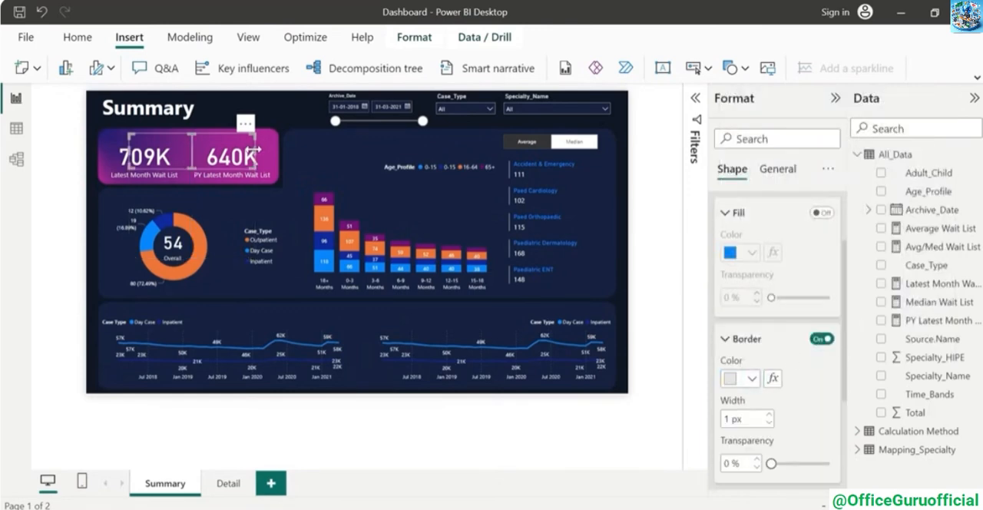
left_click_drag(255, 151, 185, 150)
left_click(275, 106)
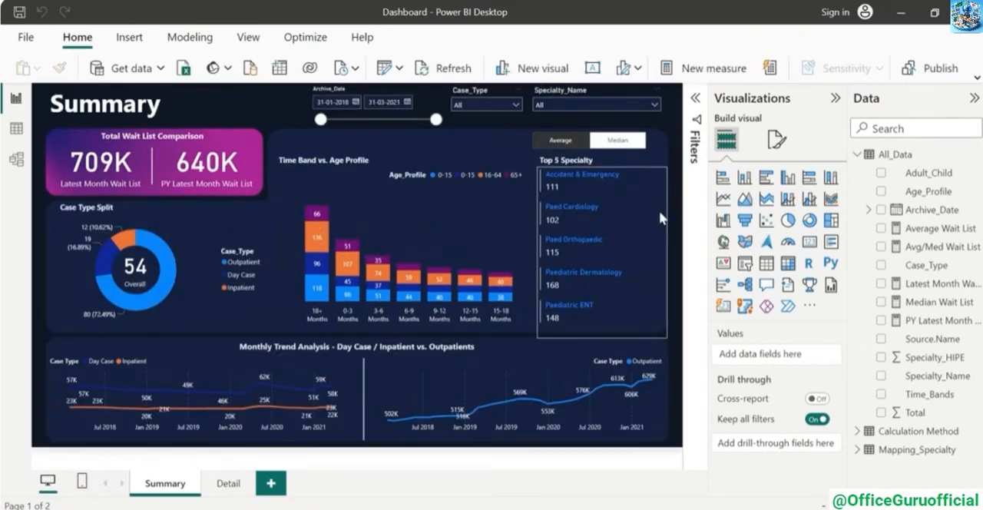
Create a new All_Data measure named Dynamic Title, reusing the SWITCH formula of the Avg/Med Wait List measure
left_click(231, 486)
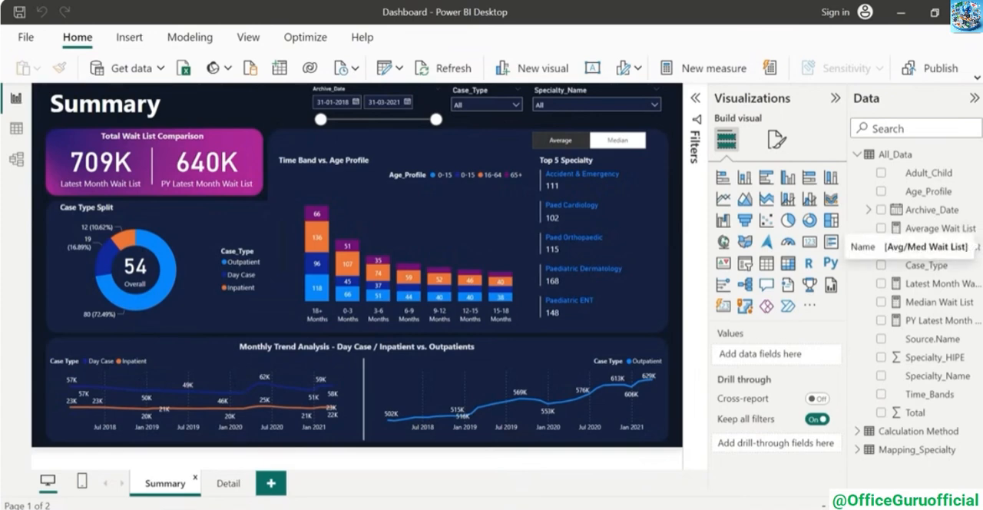
left_click(933, 247)
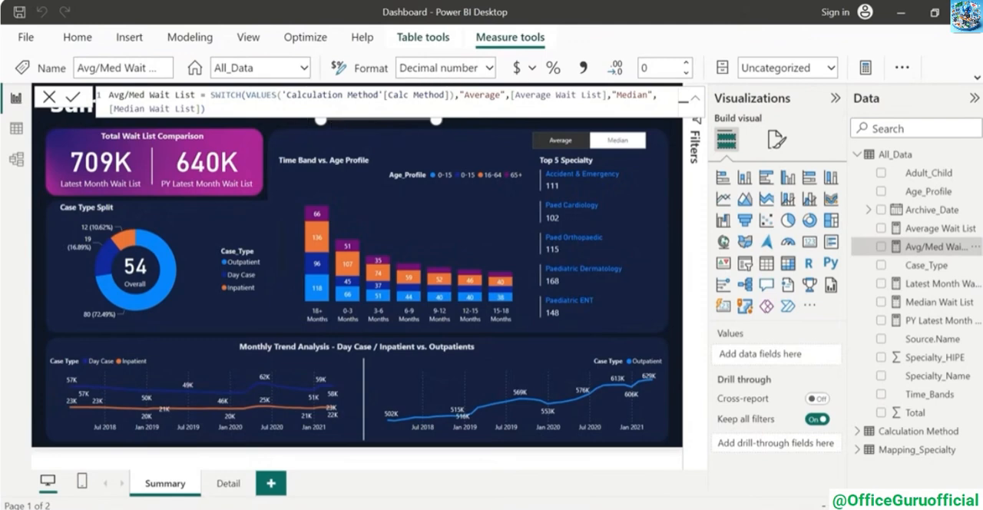
left_click(972, 153)
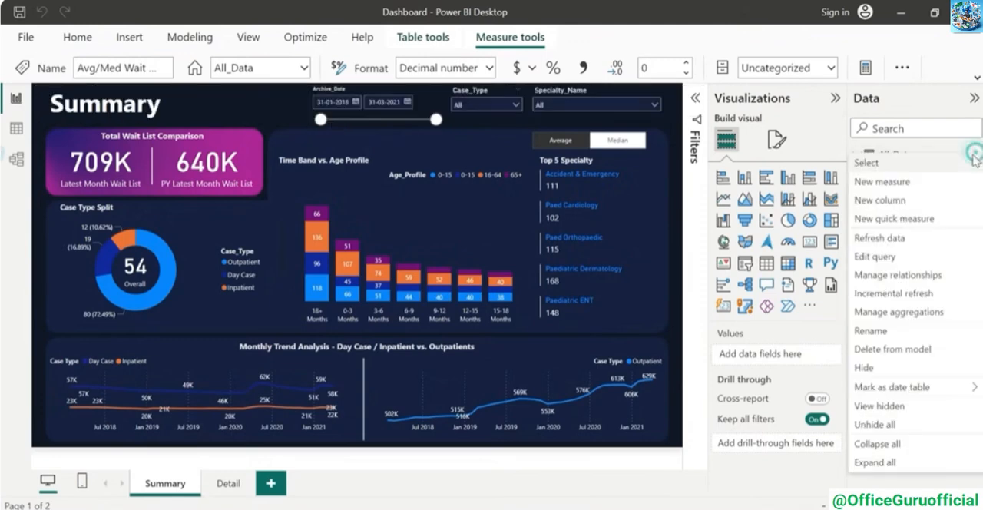
left_click(883, 183)
type("Dyb")
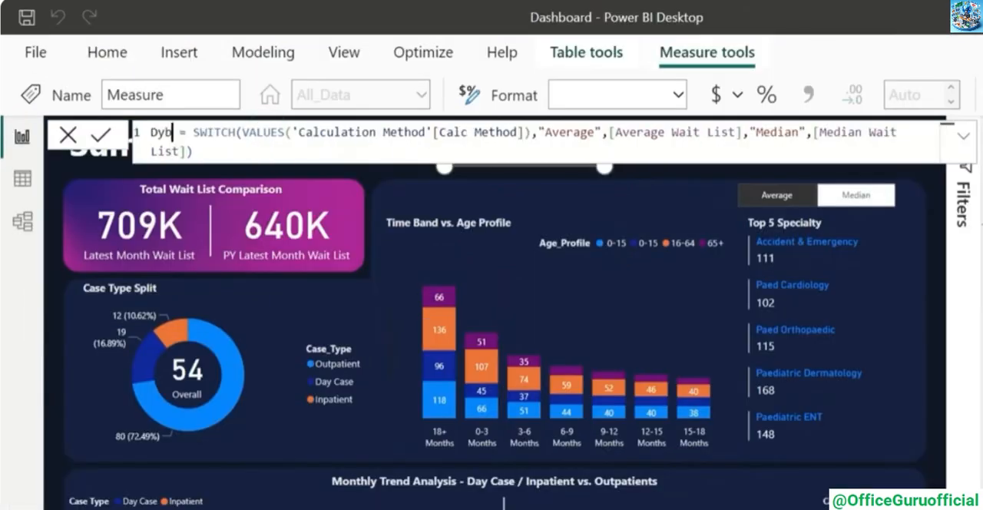
type("amic Title")
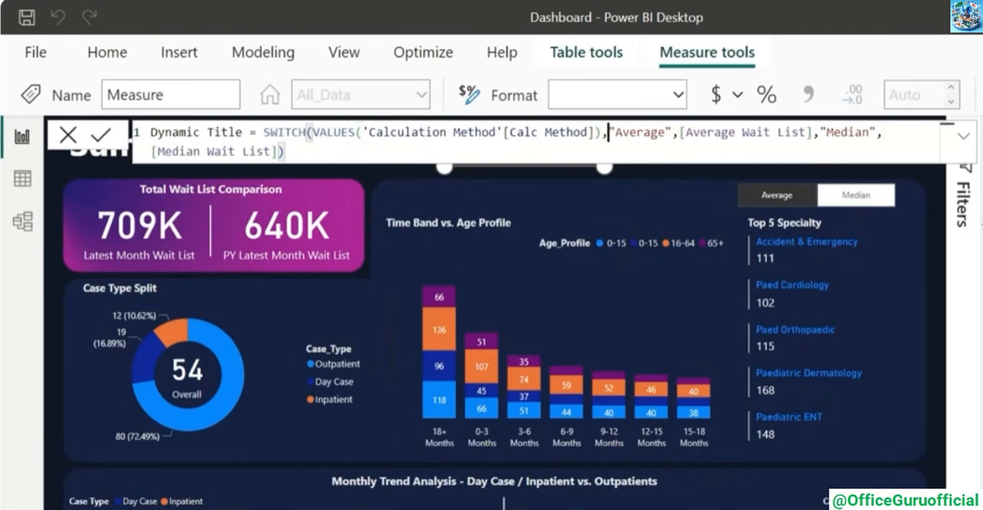
Replace [Average Wait List] in the Dynamic Title formula with the text "Key Indicators - Patient Wait List (Average)"
key("shift+Right")
key("shift+Right")
key("shift+Right")
key("shift+Right")
key("shift+Right")
key("shift+Right")
key("shift+Right")
key("shift+Right")
key("shift+Right")
key("shift+Right")
key("shift+Right")
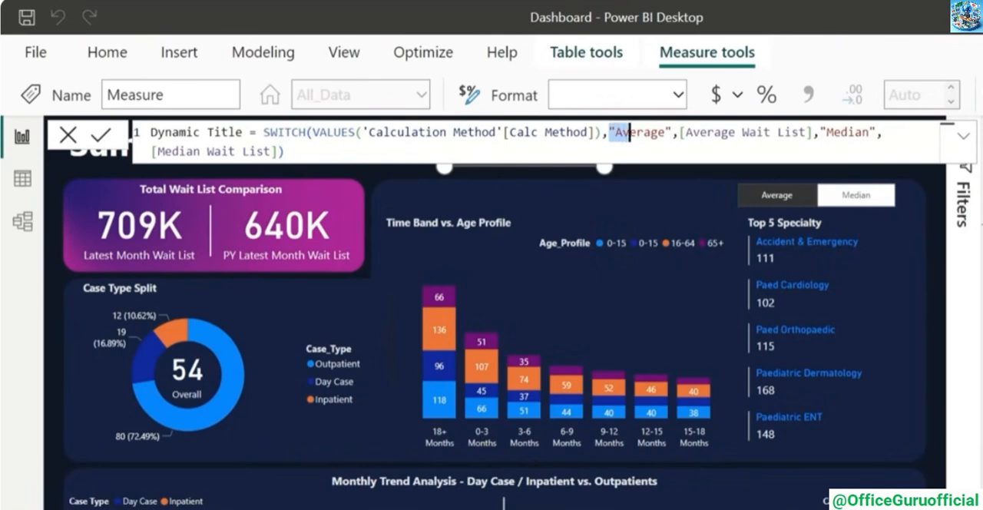
key("Left")
key("Right")
key("Right")
key("Right")
key("Right")
key("Right")
key("Right")
key("Right")
key("Right")
key("Right")
key("Right")
key("shift+Right")
key("shift+Right")
key("shift+Right")
key("shift+Right")
key("shift+Right")
key("shift+Right")
key("shift+Right")
key("shift+Right")
key("shift+Right")
key("shift+Right")
key("shift+Right")
key("shift+Right")
key("shift+Right")
key("shift+Right")
key("shift+Right")
key("shift+Right")
key("shift+Right")
key("shift+Right")
key("shift+Right")
key("shift+Right")
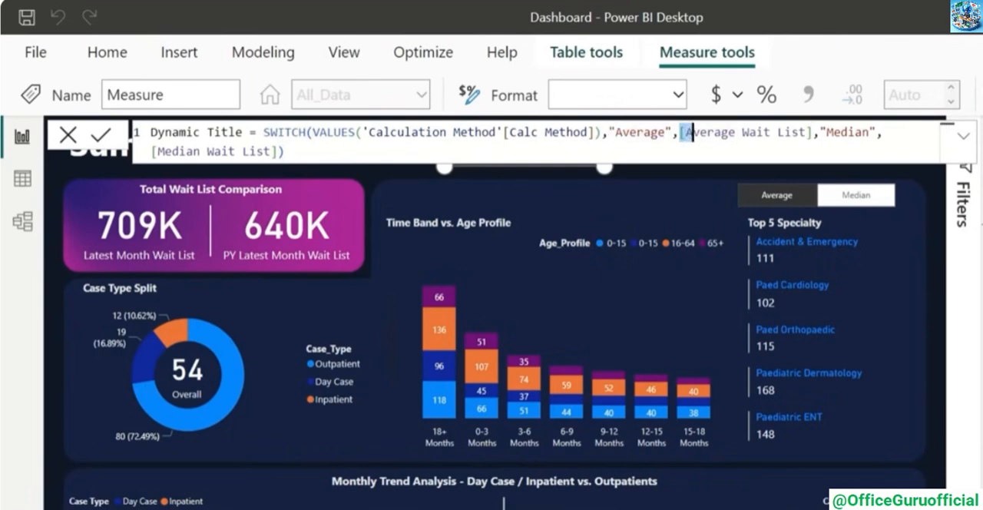
type("\"Key Indicators - Patient Wait List (Average)\",")
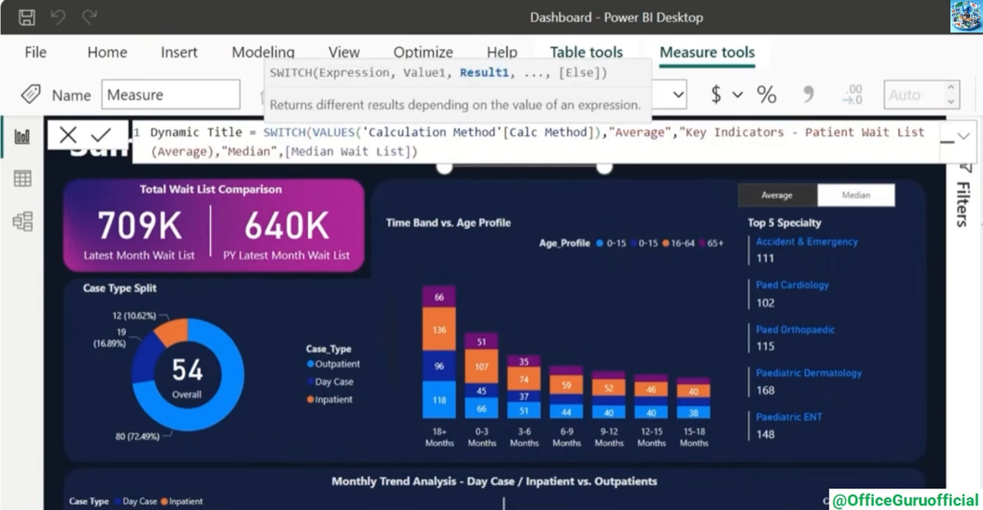
type("\"")
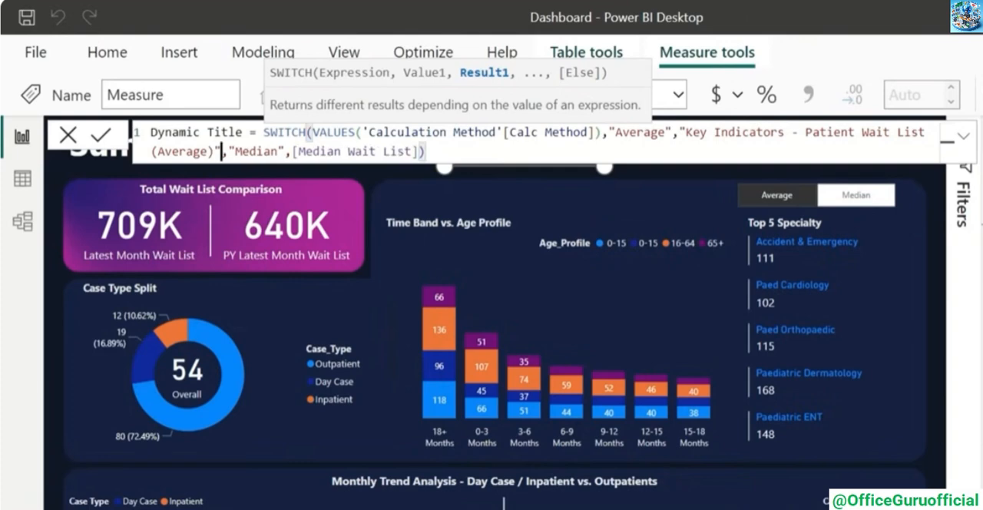
Copy the Average title text over [Median Wait List] as the result for the Median option
key("Right")
key("Right")
key("Right")
key("Right")
key("Right")
key("Right")
key("Right")
key("Right")
key("Right")
key("Right")
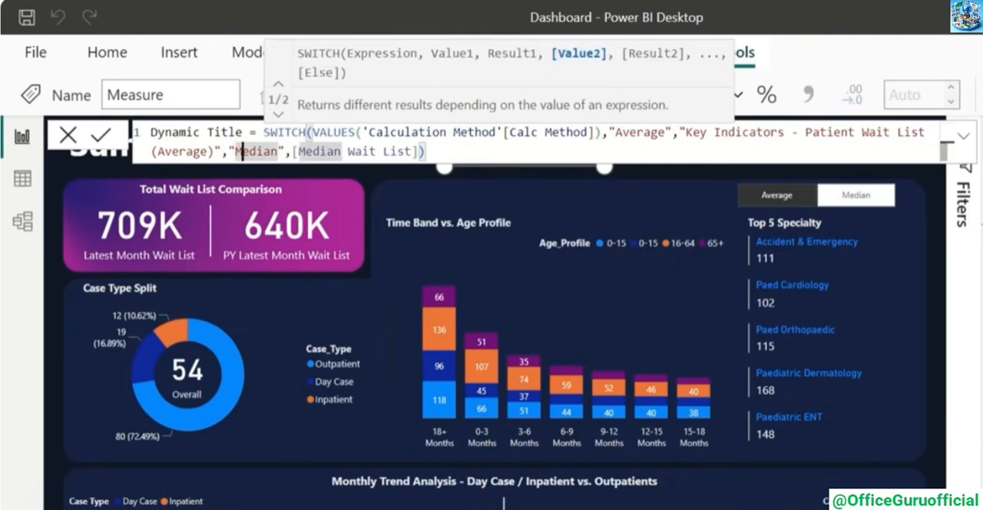
key("Left")
key("Left")
key("Left")
key("Left")
key("Left")
key("Left")
key("Left")
key("Left")
key("Left")
key("Left")
key("Left")
key("Left")
key("Left")
key("Left")
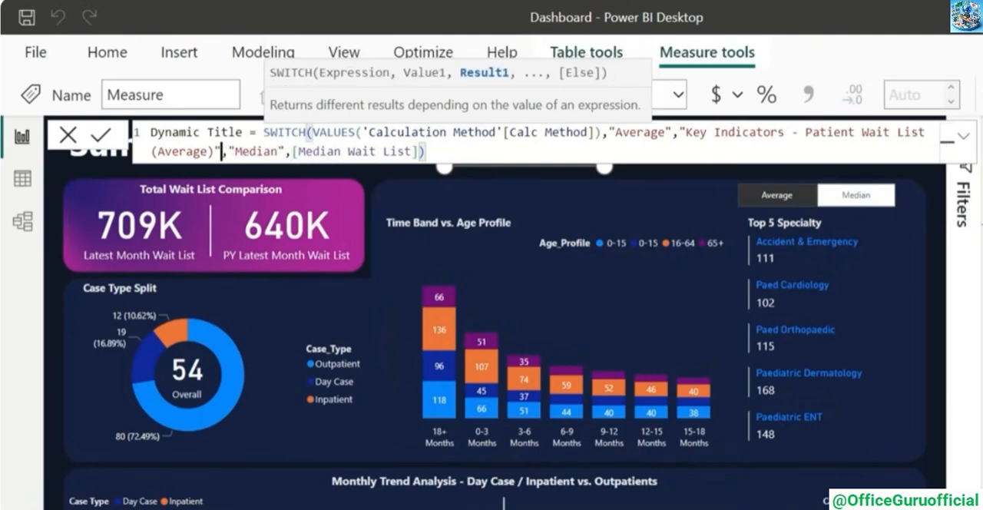
key("shift+Left")
key("shift+Left")
key("shift+Left")
key("shift+Left")
key("shift+Left")
key("shift+Left")
key("shift+Left")
key("shift+Left")
key("shift+Left")
key("shift+Left")
key("shift+Left")
key("shift+Left")
key("shift+Left")
key("shift+Left")
key("shift+Left")
key("shift+Left")
key("shift+Left")
key("shift+Left")
key("shift+Left")
key("shift+Left")
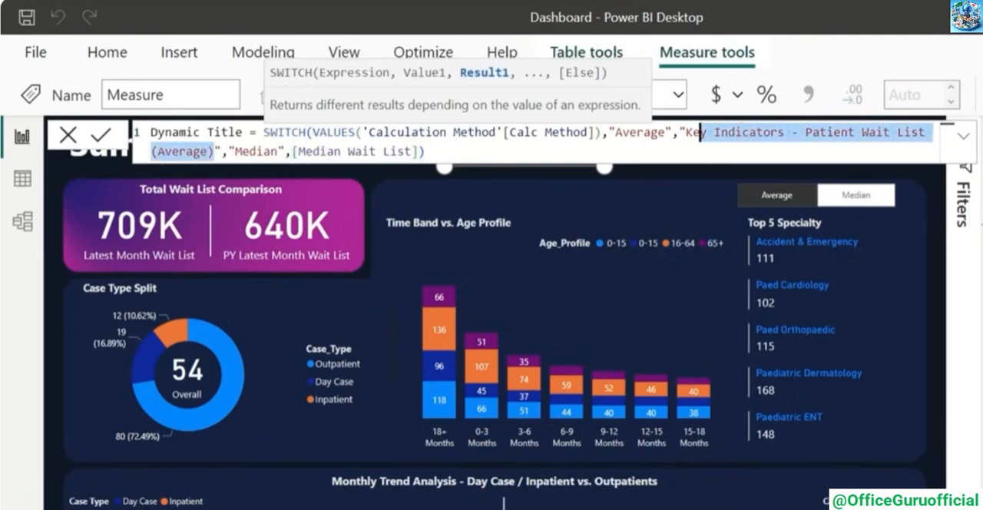
double_click(355, 152)
type("\"Key Indicators - Patient Wait List (Average)")
key("Left")
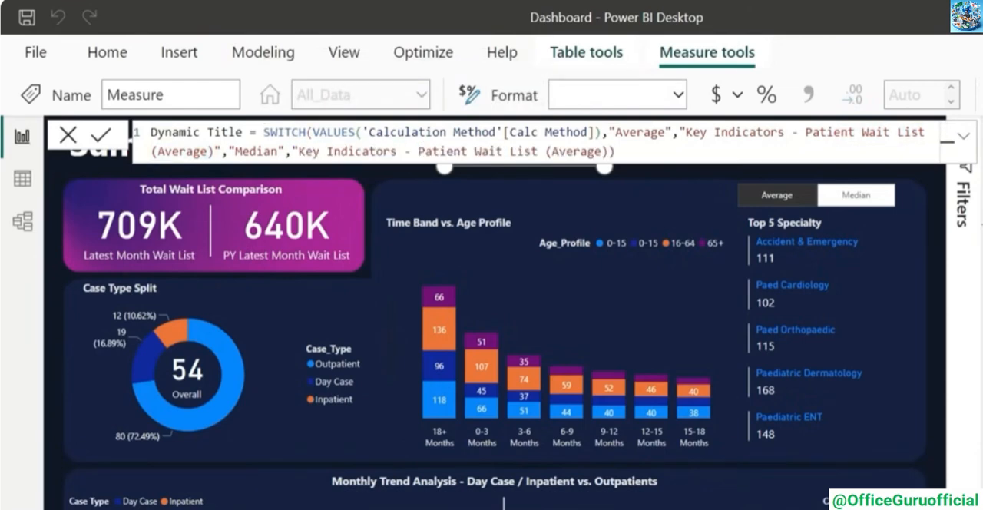
Change the Median option's title text to "Key Indicators - Patient Wait List (Median)" and commit the Dynamic Title measure
key("shift+Left")
key("shift+Left")
key("shift+Left")
key("shift+Left")
key("shift+Left")
key("shift+Left")
key("shift+Left")
type("Median")
key("Return")
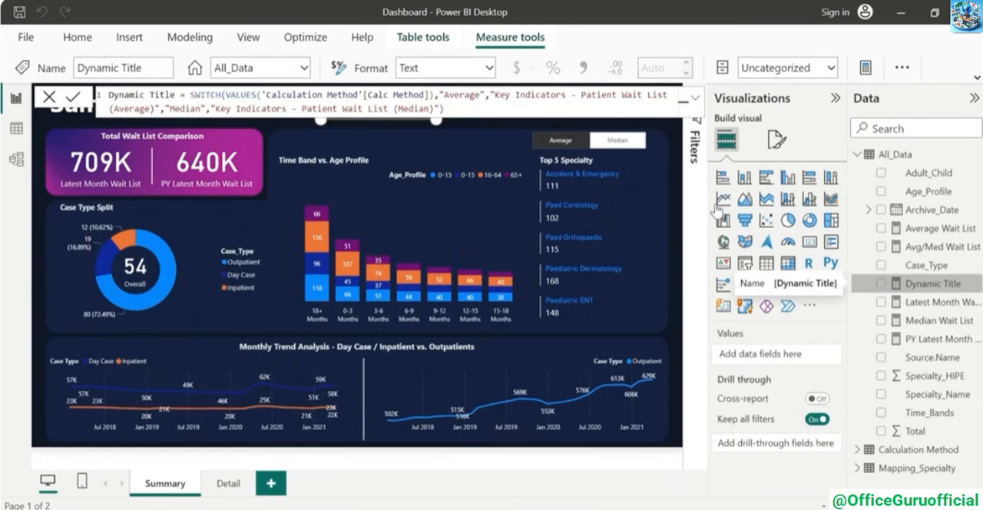
left_click(665, 222)
left_click(670, 213)
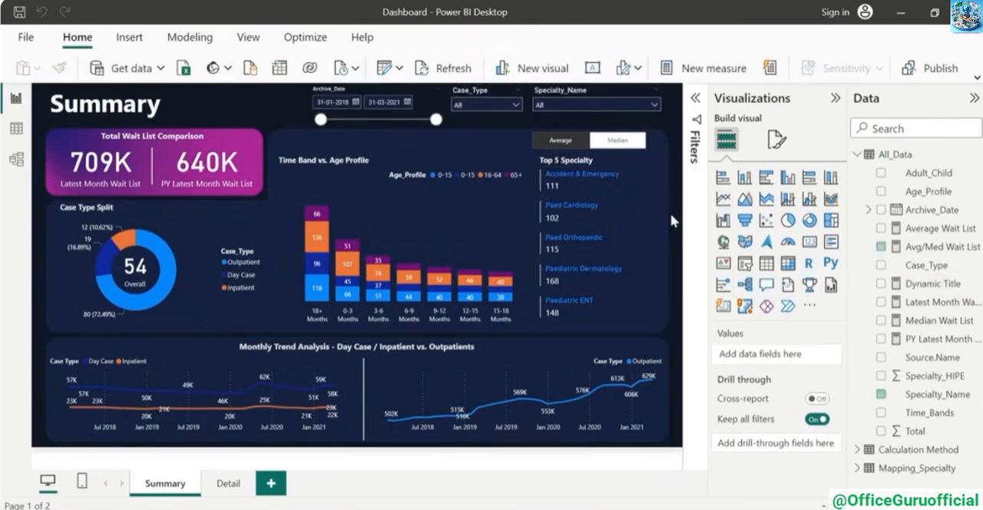
Duplicate the Overall card above the Time Band vs. Age Profile chart and replace its field with Dynamic Title
left_click(135, 268)
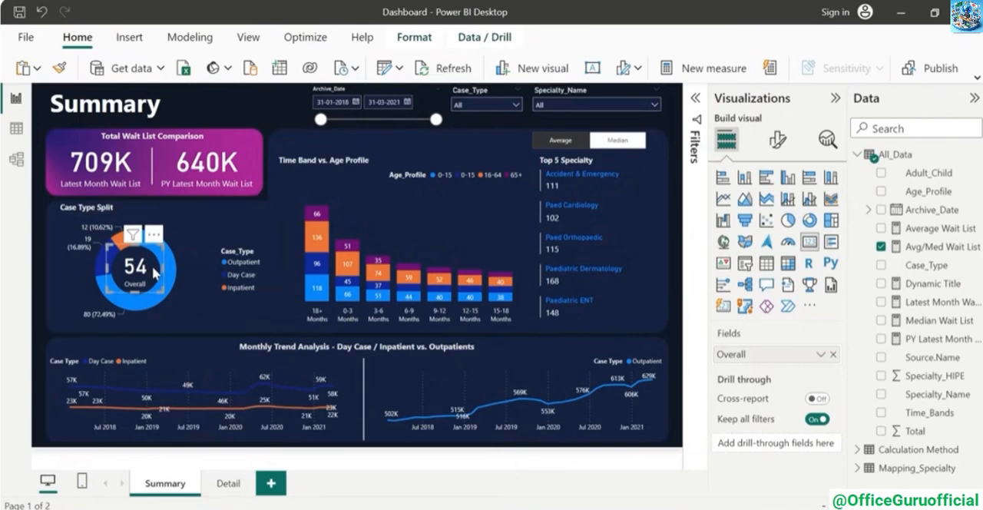
left_click_drag(156, 273, 351, 148)
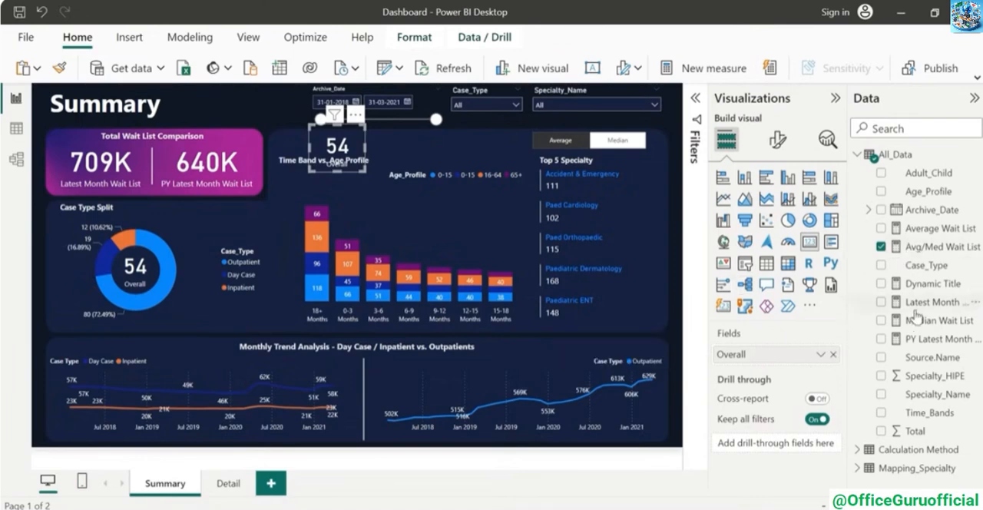
left_click_drag(932, 288, 769, 355)
Turn off the Dynamic Title card's category label and reduce its callout value so the full heading fits
left_click(777, 140)
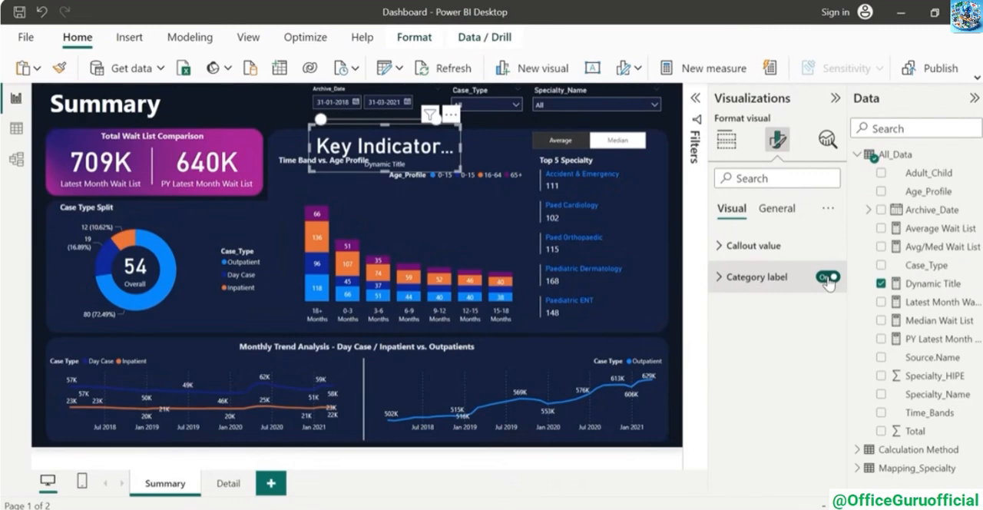
left_click(828, 278)
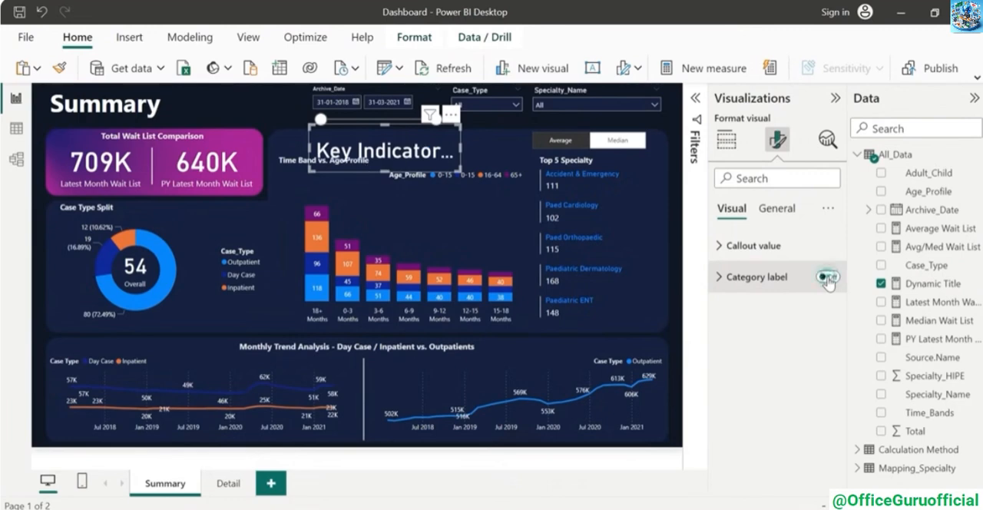
left_click(719, 246)
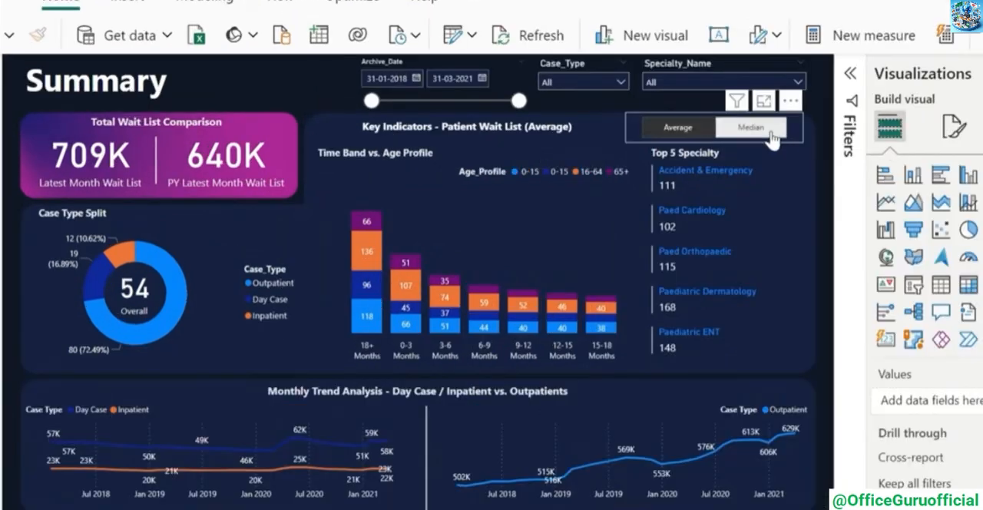
Switch the calculation slicer to Median and back to Average to check the dynamic heading
left_click(770, 135)
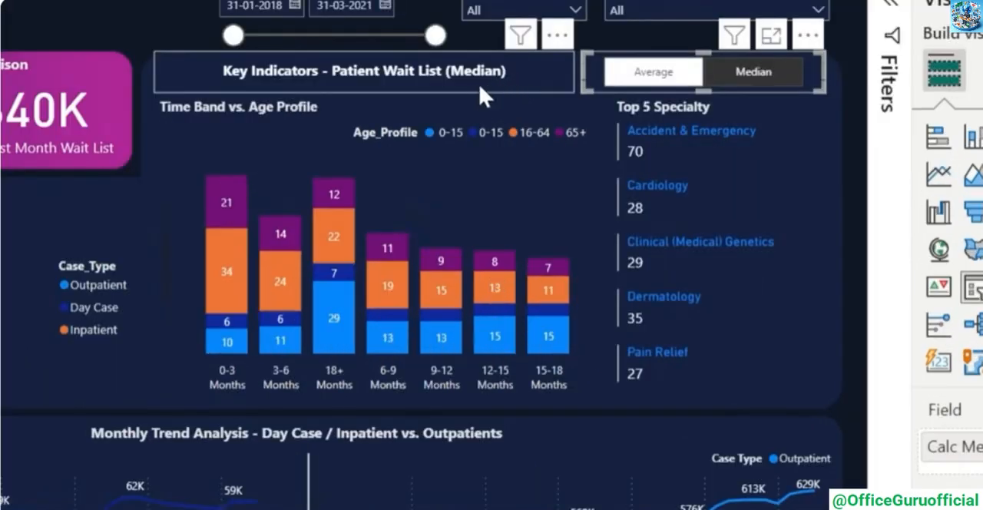
left_click(654, 69)
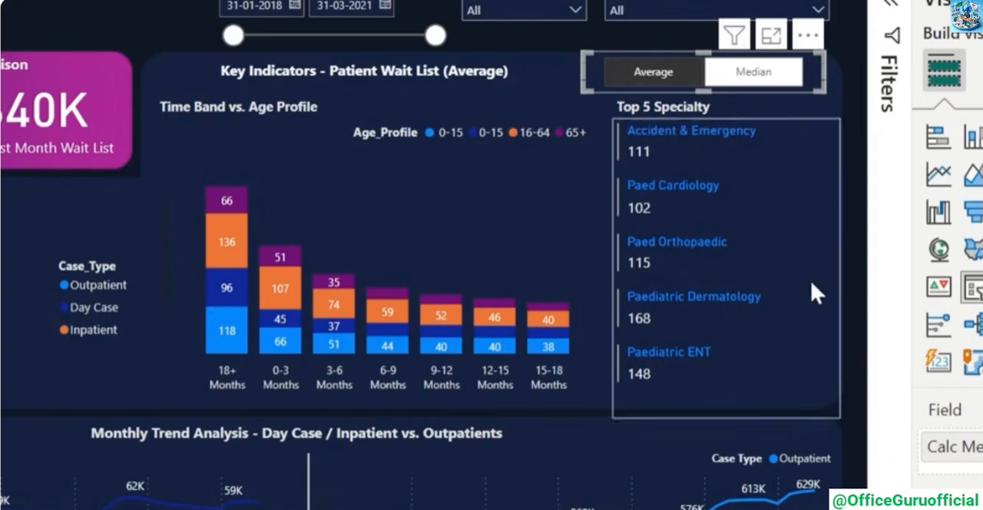
left_click(842, 193)
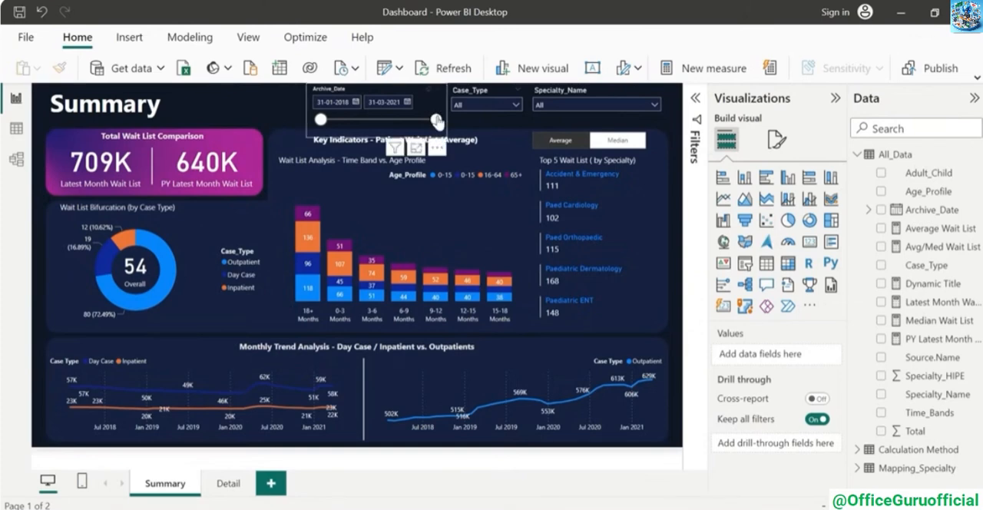
Limit Archive_Date to end on 27-07-2018 and append + 0 to the PY Latest Month Wait List measure
left_click_drag(437, 121, 365, 120)
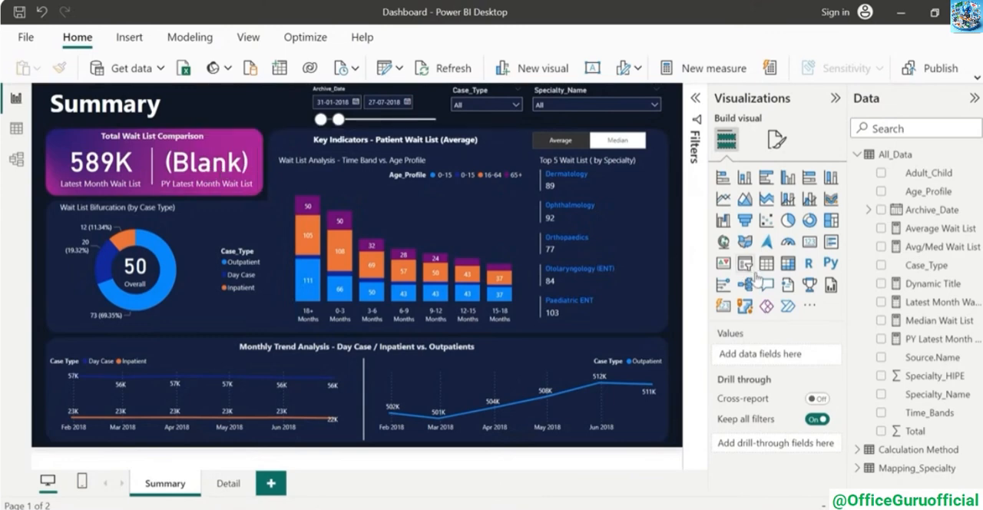
left_click(245, 156)
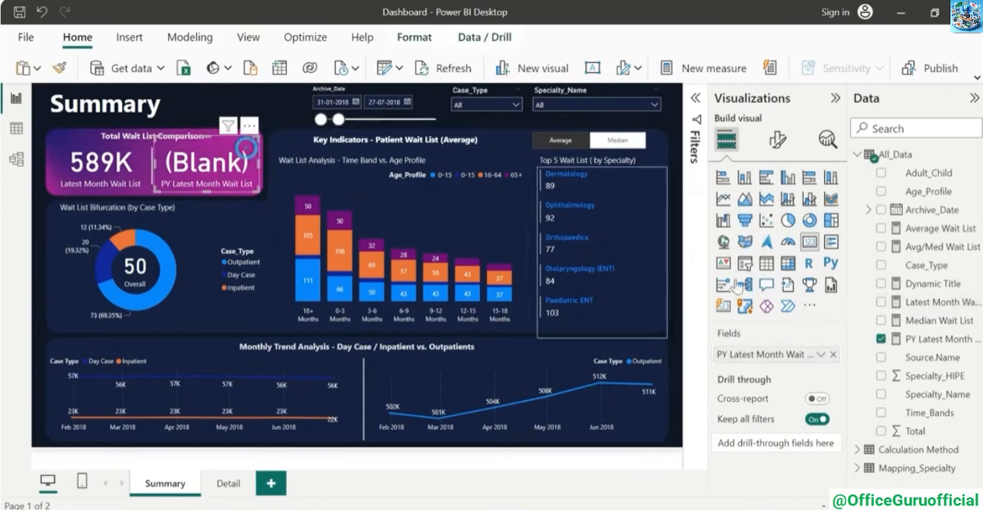
left_click(922, 339)
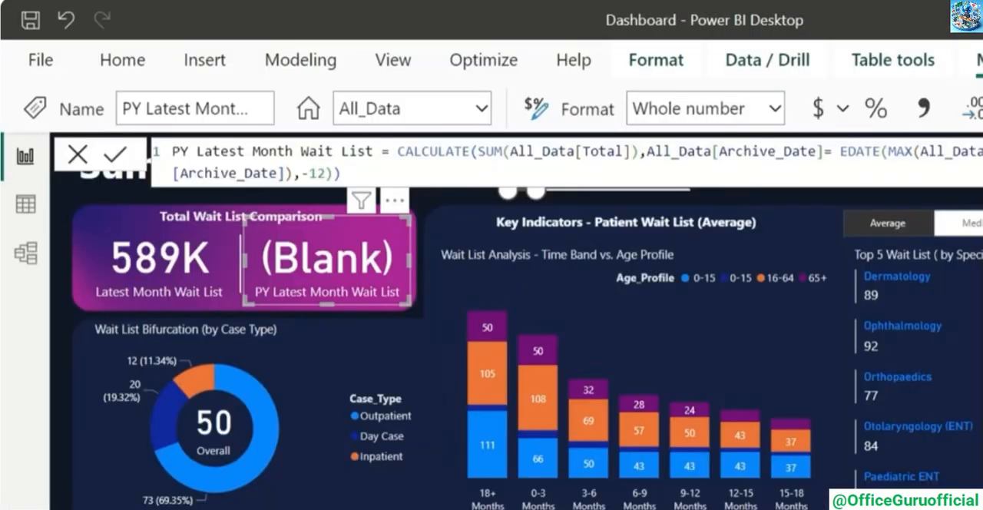
type("+ 0")
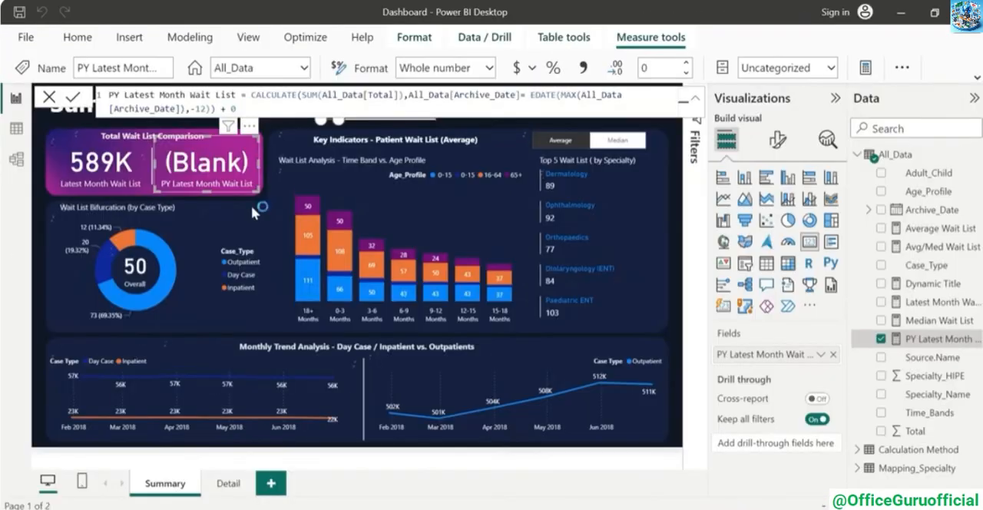
key("Return")
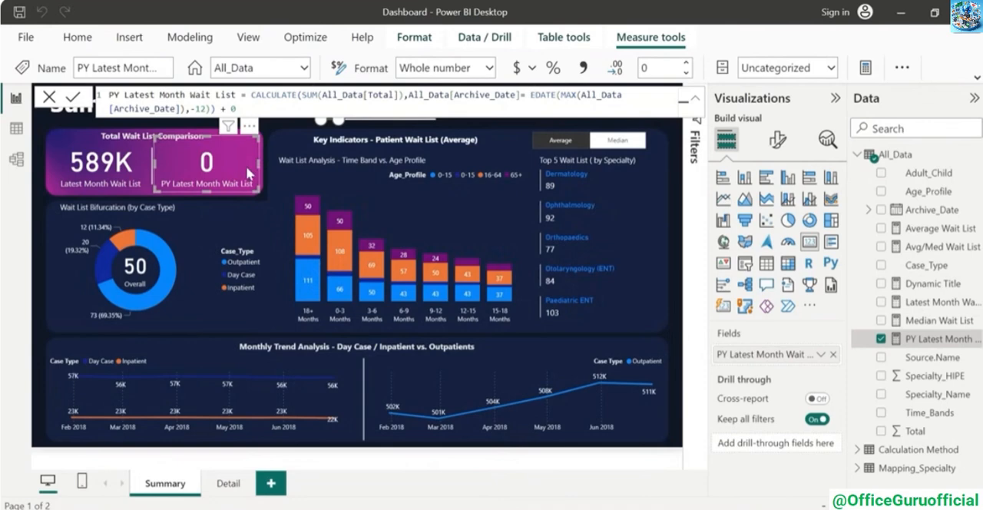
Append + 0 to the Latest Month Wait List measure and extend the Archive_Date range to end on 31-03-2021
left_click(108, 168)
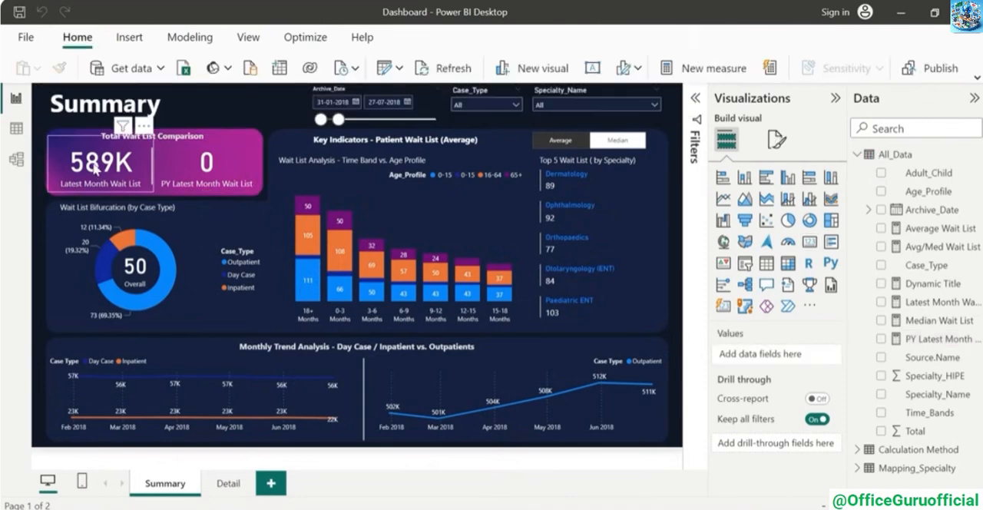
left_click(925, 303)
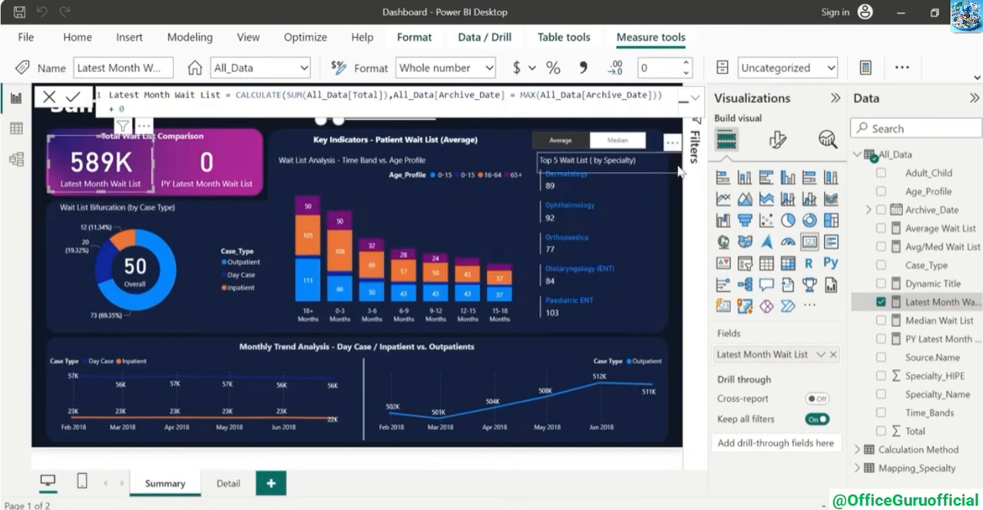
left_click(670, 199)
left_click_drag(338, 120, 438, 120)
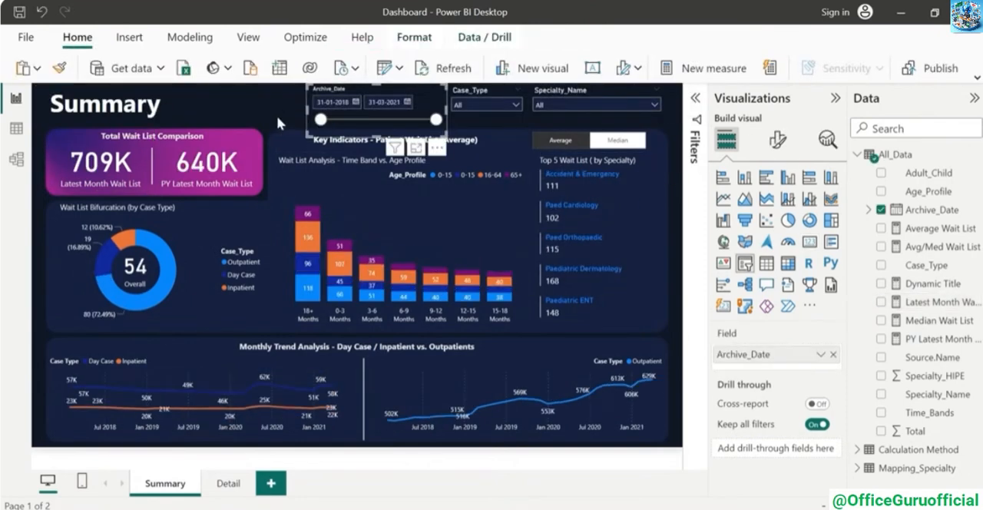
Filter Case_Type to Day Case to check how the two monthly trend charts respond
left_click(276, 116)
left_click(474, 107)
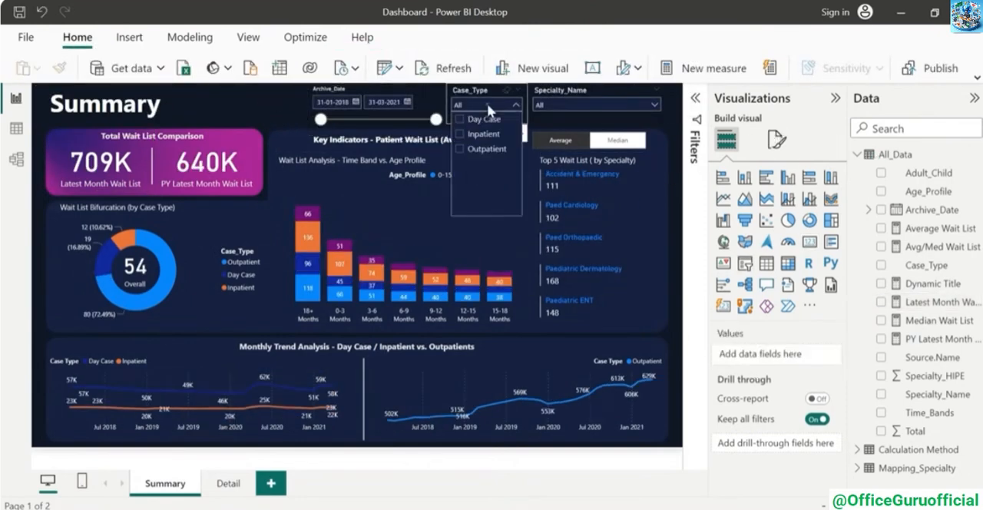
left_click(481, 121)
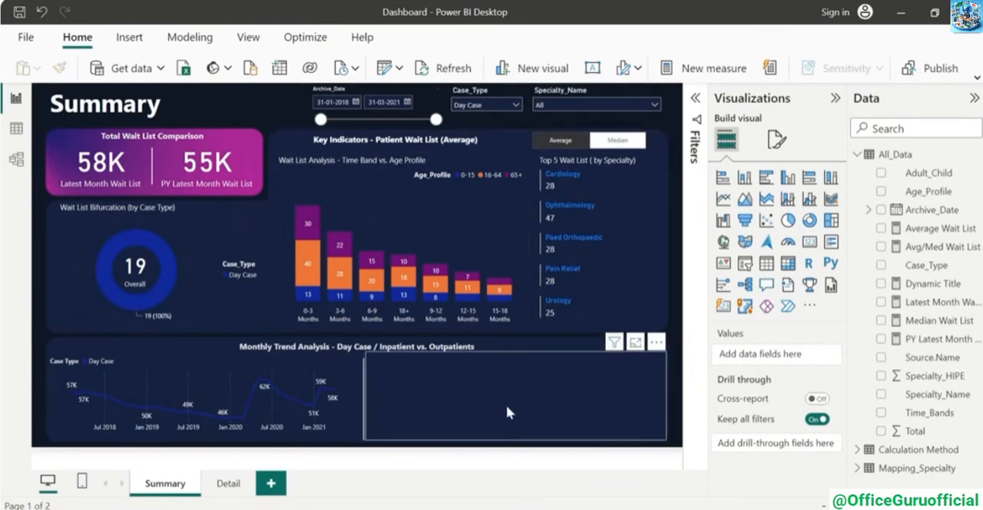
Edit the Case_Type slicer's interactions so that it does not filter either of the two monthly trend line charts
left_click(469, 93)
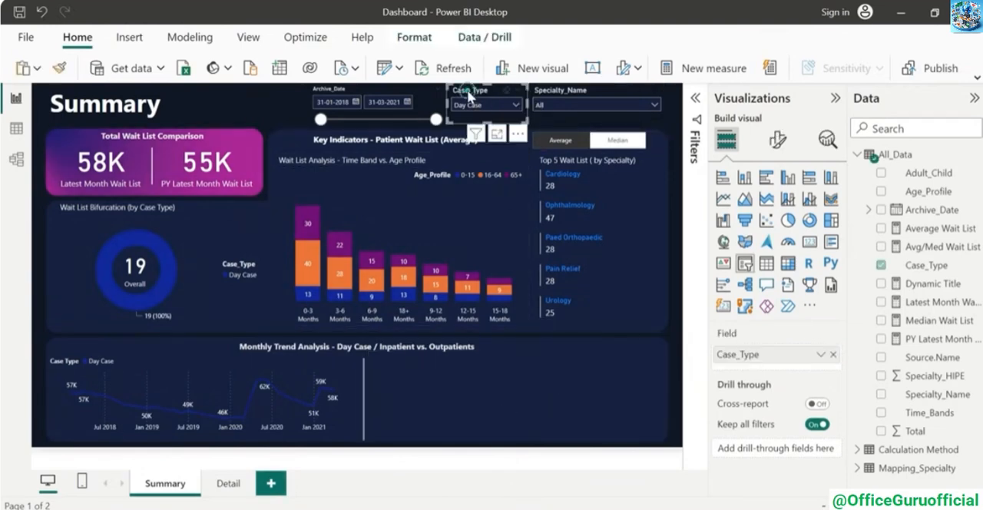
left_click(414, 37)
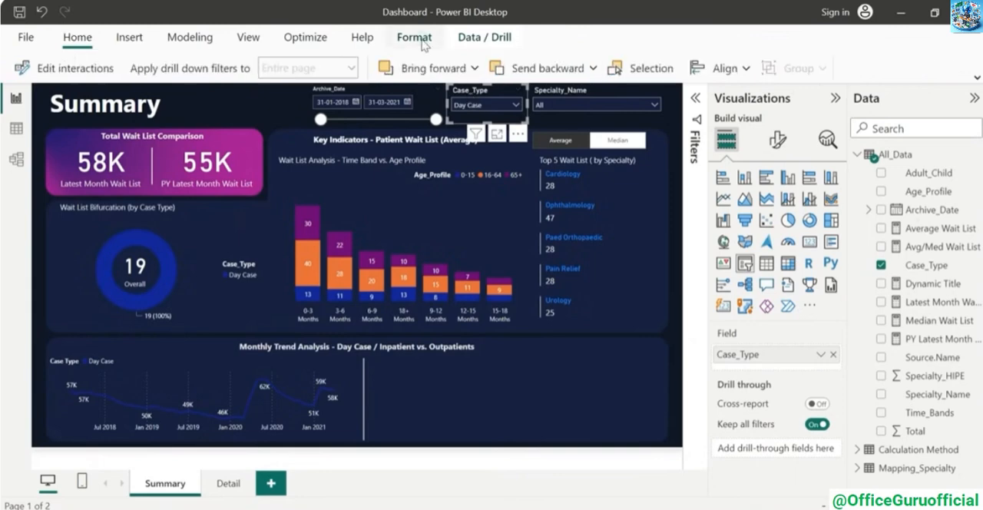
left_click(66, 70)
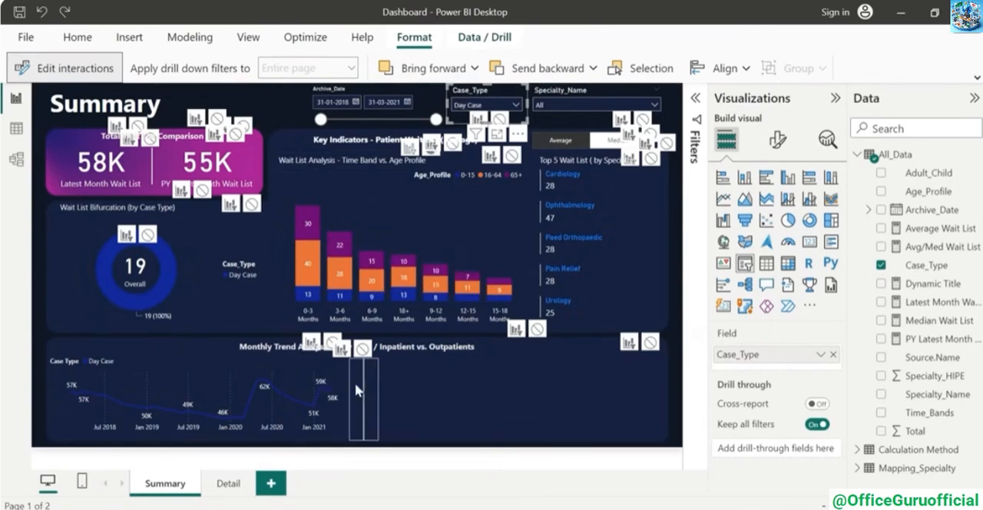
left_click(332, 341)
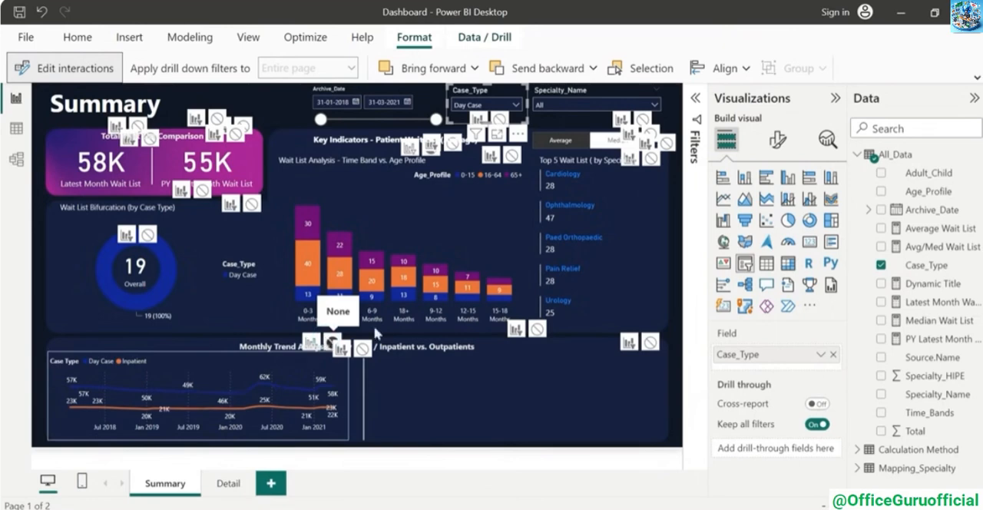
left_click(651, 343)
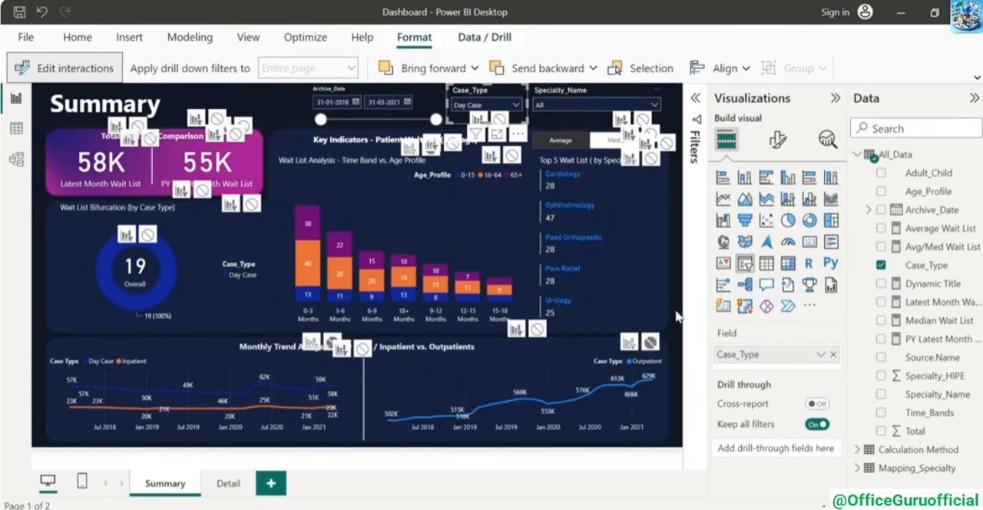
Switch the Case_Type slicer to Outpatient and to Inpatient to check the edited trend chart interactions
left_click(514, 105)
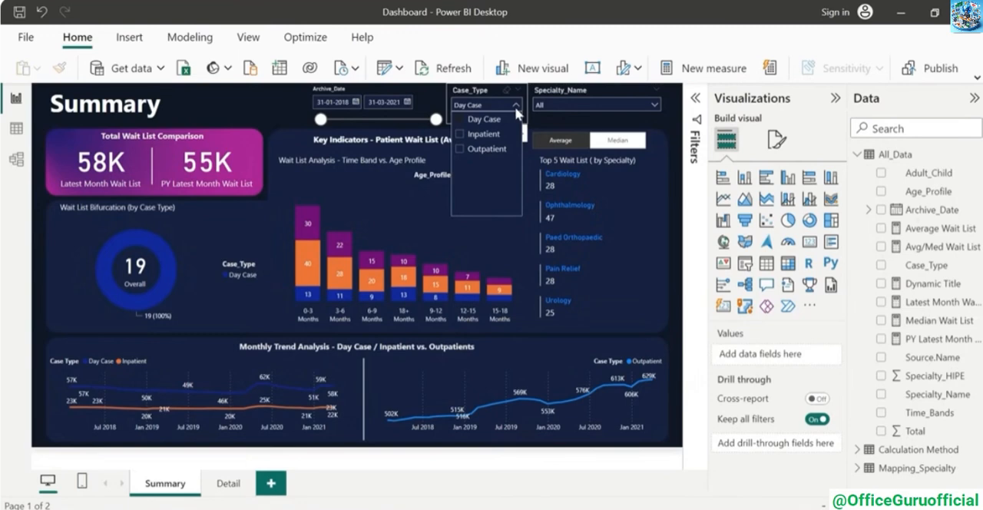
left_click(484, 149)
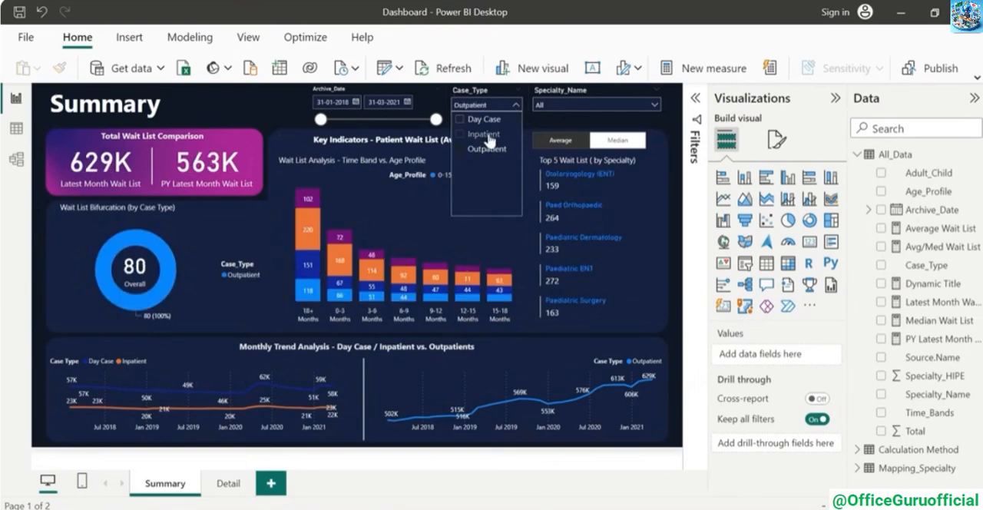
left_click(484, 135)
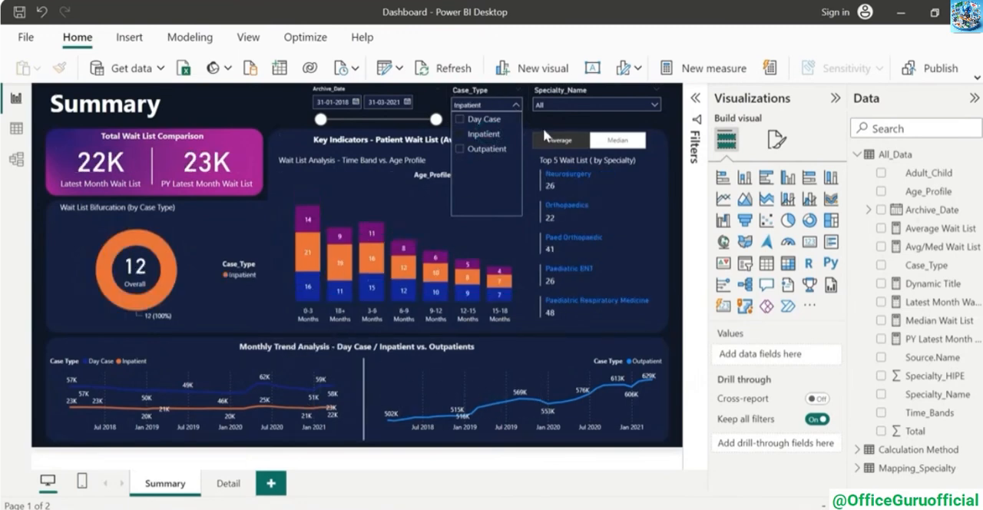
Clear the Inpatient selection in Case_Type and filter Specialty_Name to Accident & Emergency
left_click(484, 133)
left_click(656, 110)
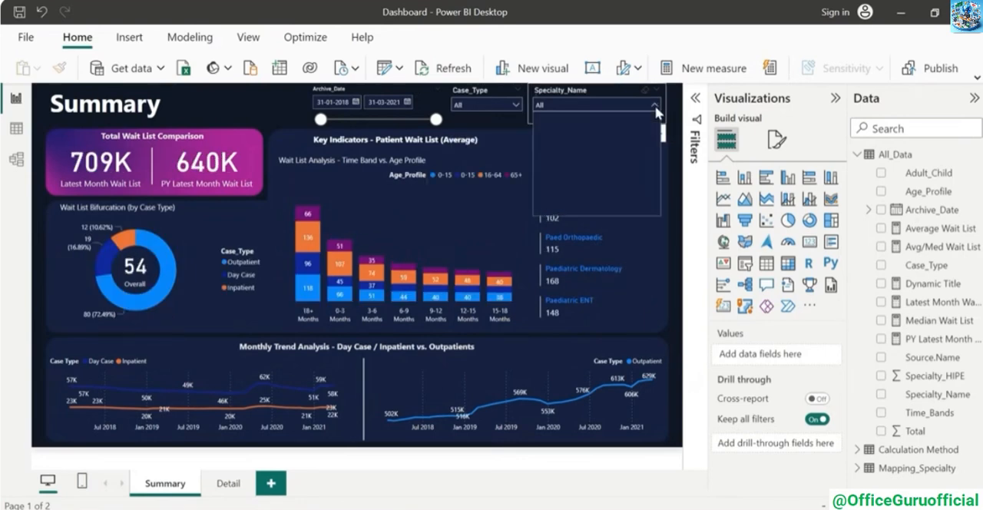
left_click(584, 120)
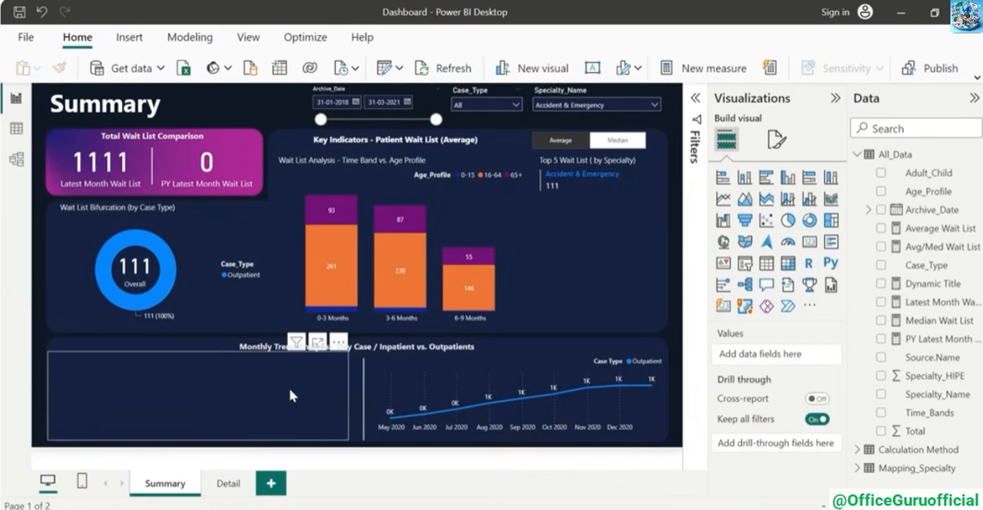
Create the measure NoDataLeft = CALCULATE(SUM(All_Data[Total]),All_Data[Case_Type]<>"Outpatient") in the All_Data table
left_click(976, 154)
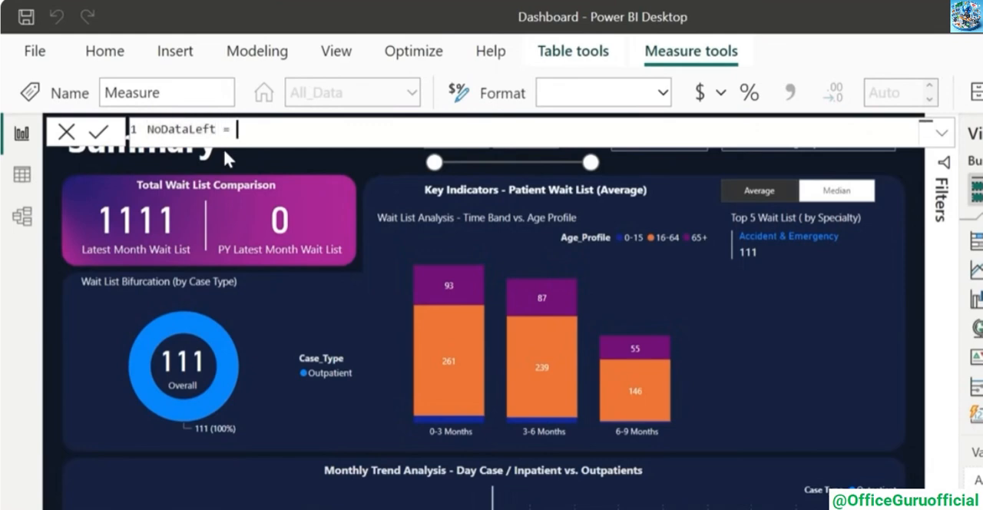
type("cal")
key("Tab")
type("sum")
key("Tab")
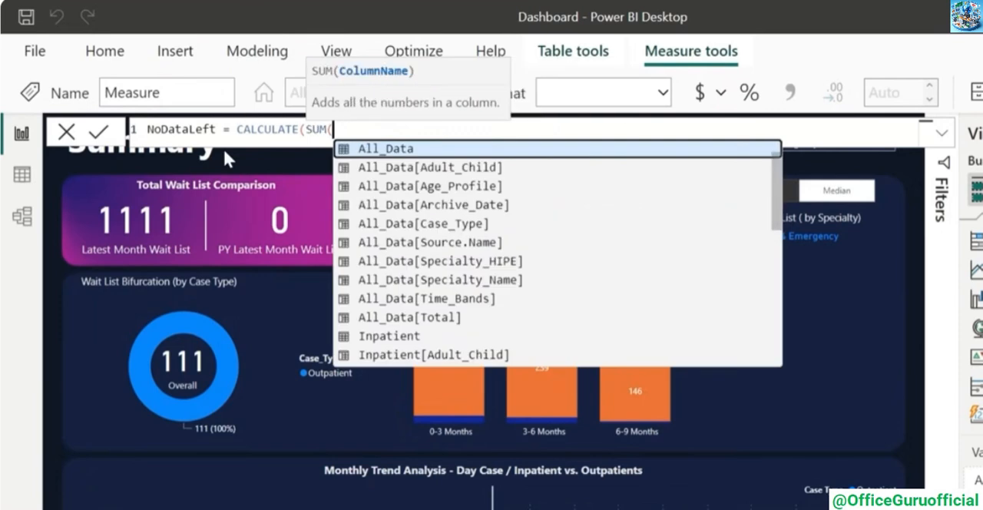
type("tot")
key("Tab")
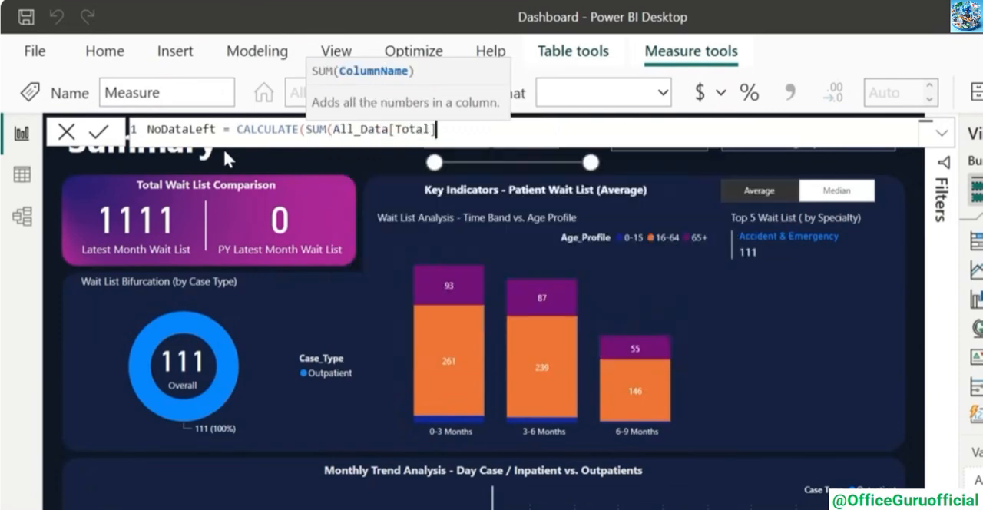
type("),cas")
key("Tab")
type("<>")
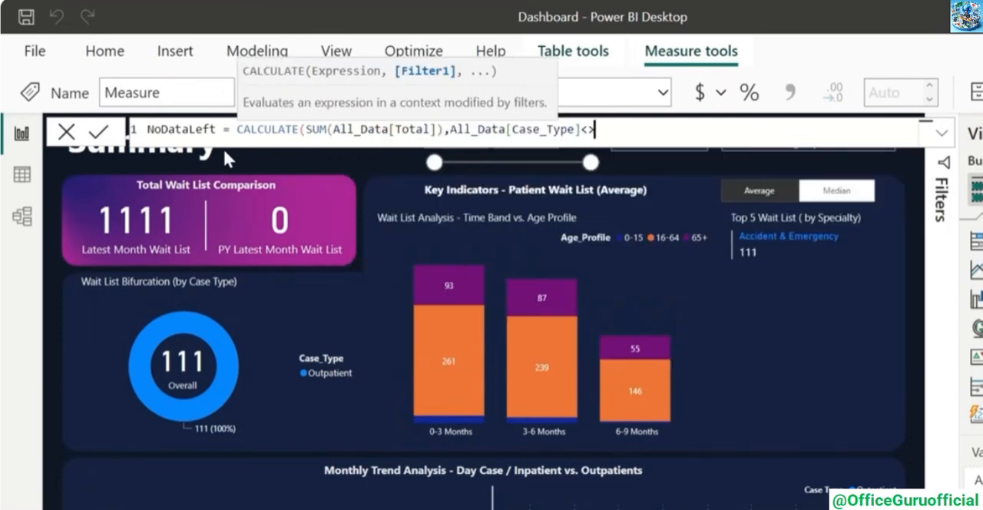
type("\"Outpatient\")")
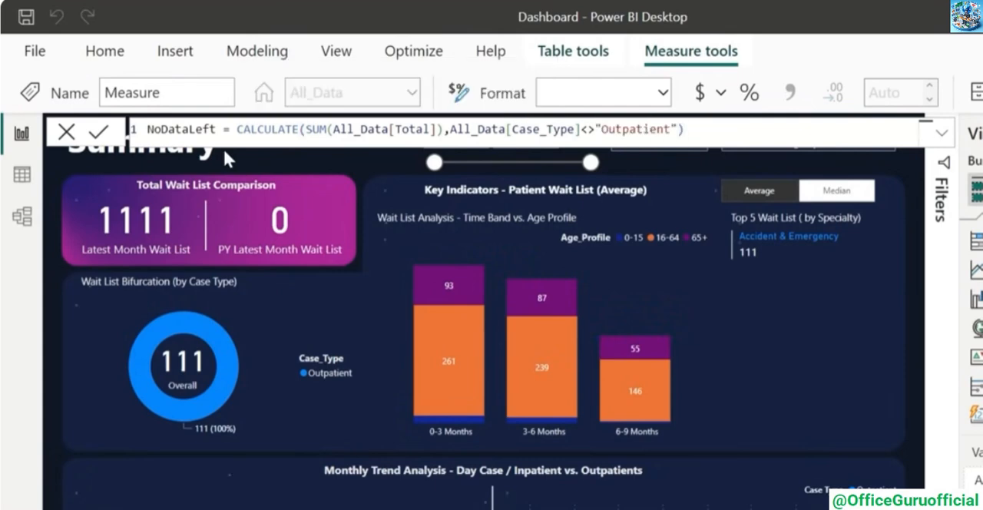
key("Return")
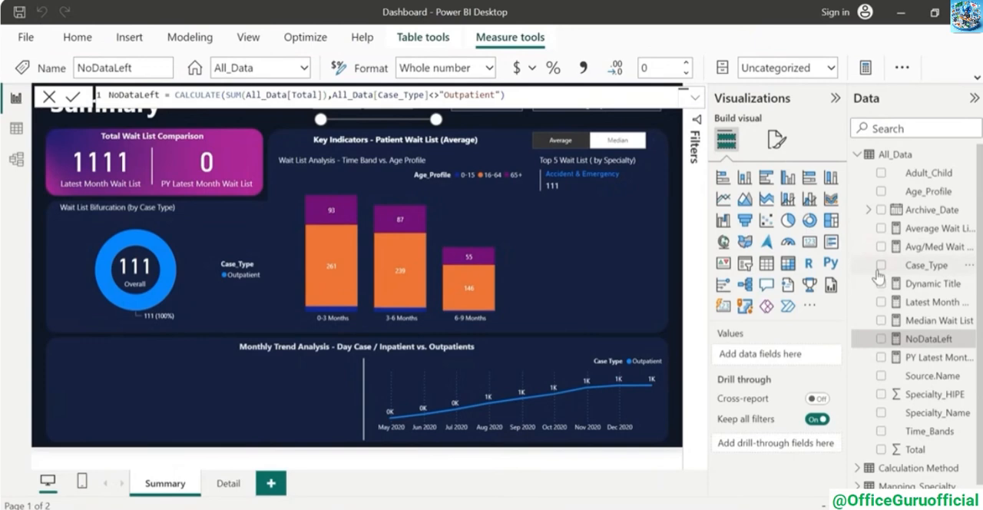
Show NoDataLeft in a card and test it by switching Specialty_Name to Breast Surgery and back to Accident & Emergency
left_click(881, 339)
left_click(810, 242)
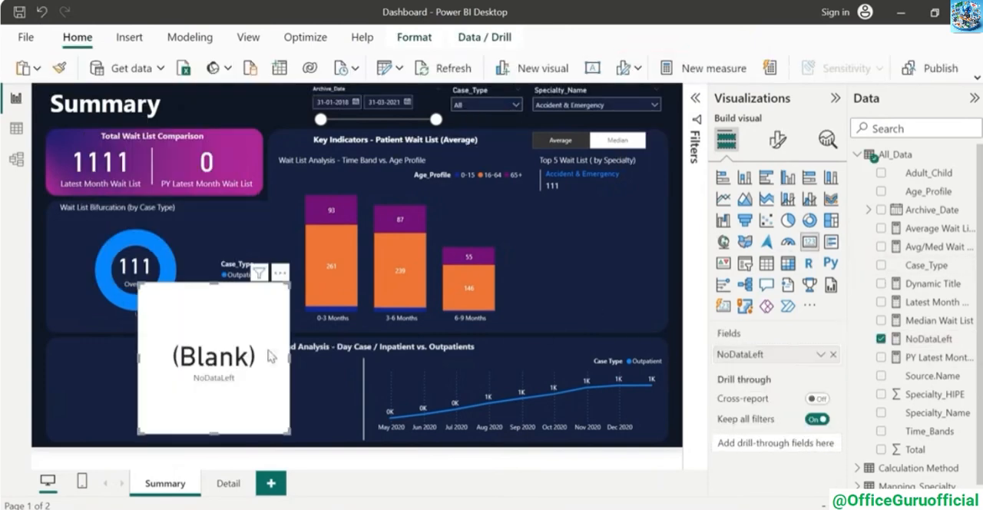
left_click(582, 105)
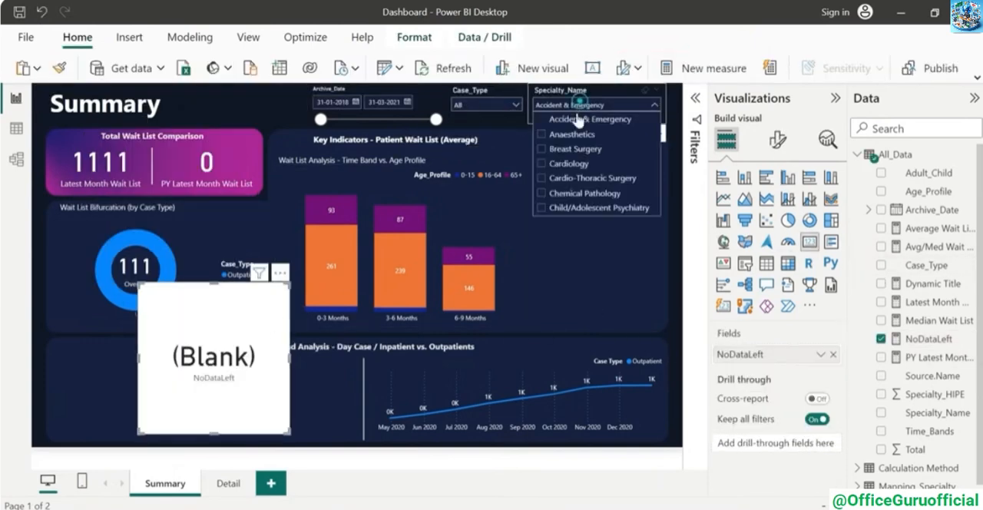
left_click(580, 148)
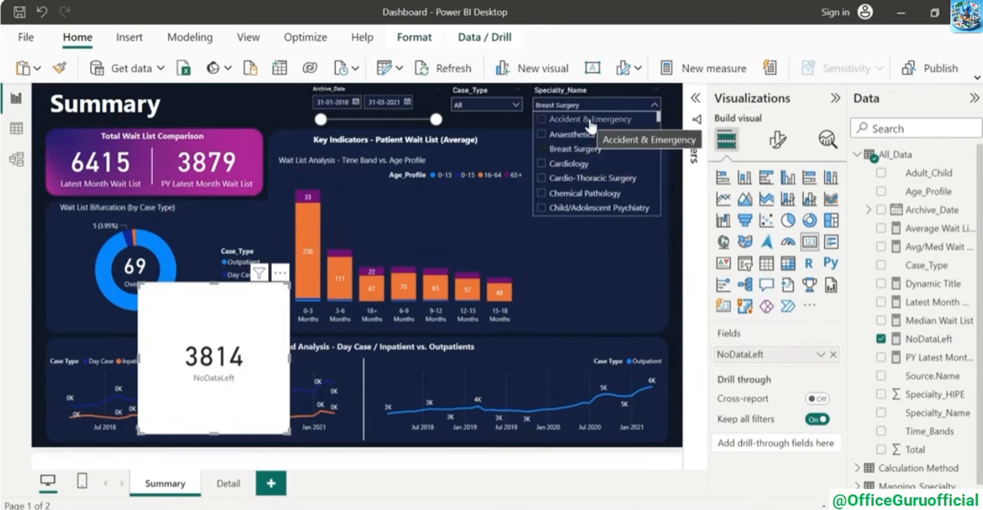
left_click(589, 120)
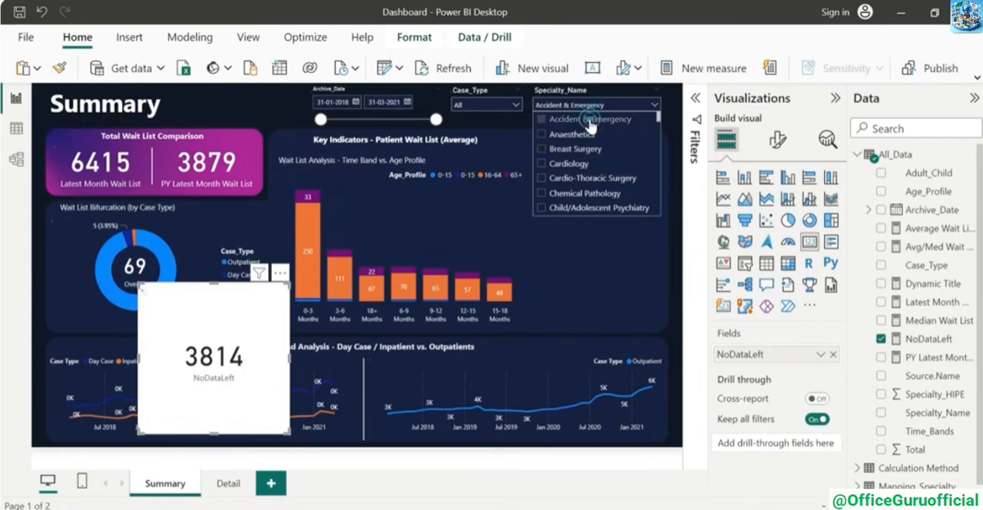
Wrap the NoDataLeft formula in IF(ISBLANK()) so it returns "No data for selected criteria" when blank and "" otherwise
left_click(928, 339)
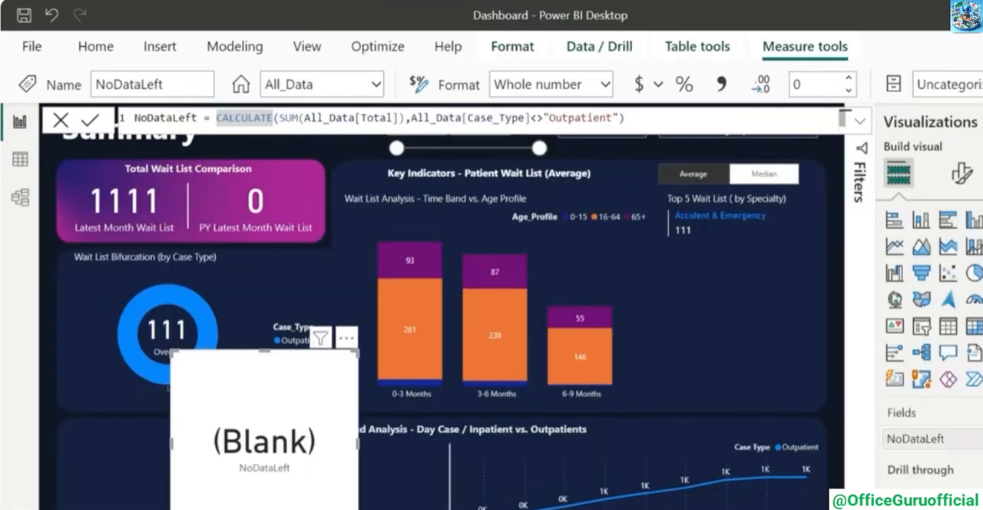
type("IF(")
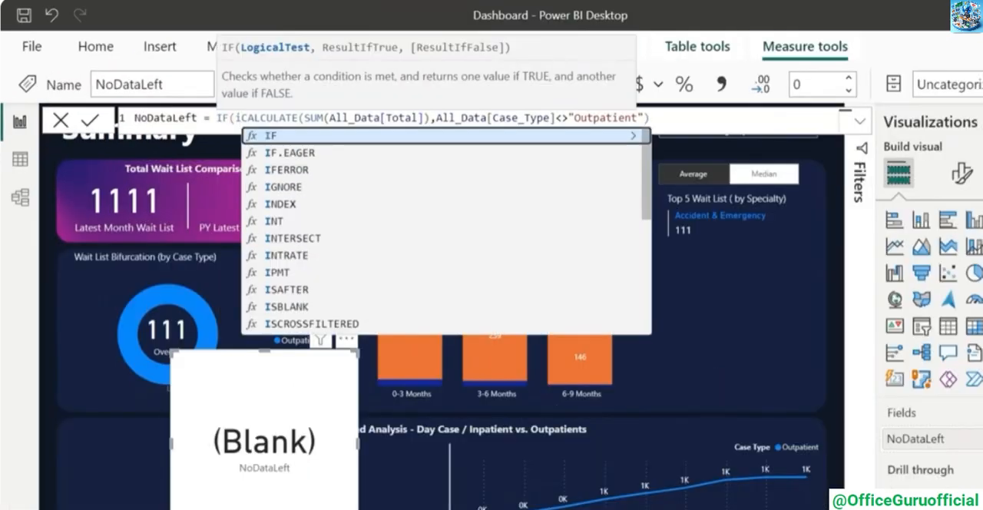
type("isb")
key("Tab")
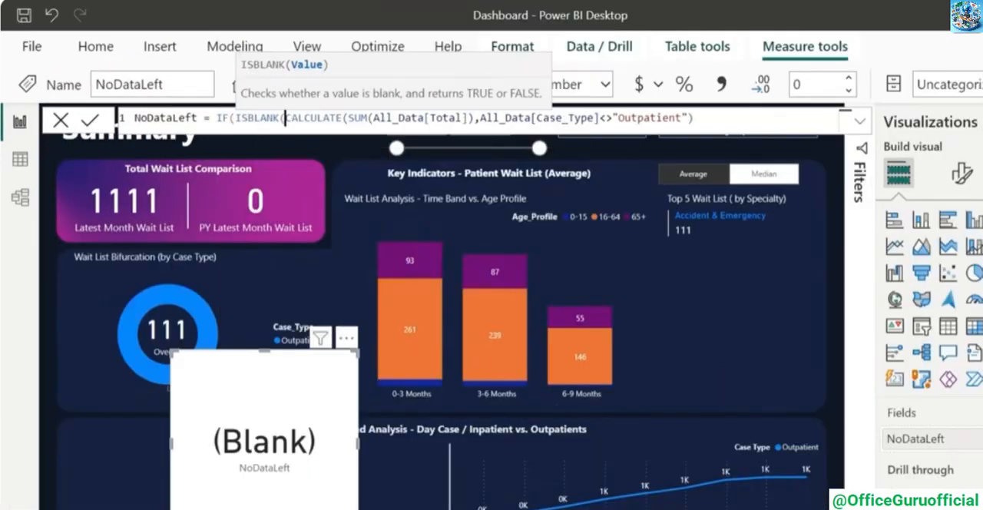
type("),\"No")
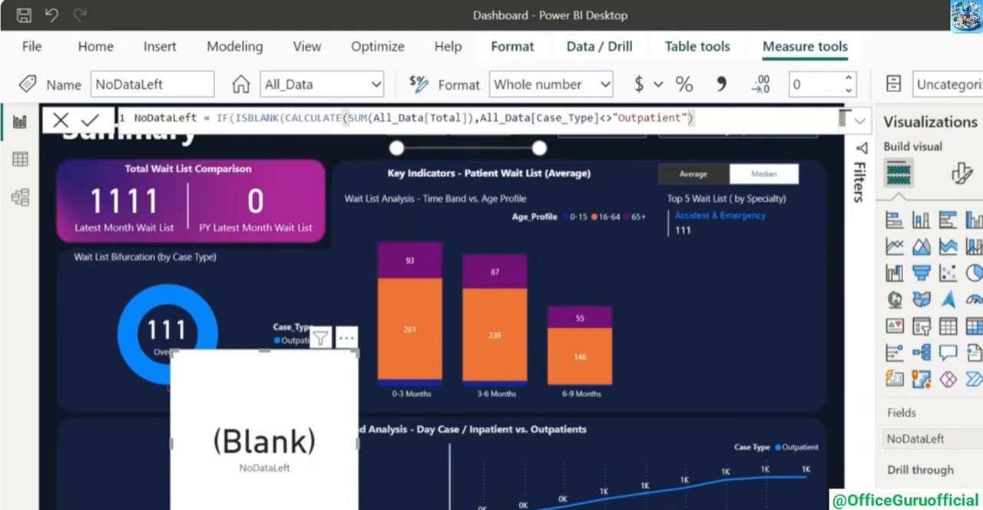
type(" data ")
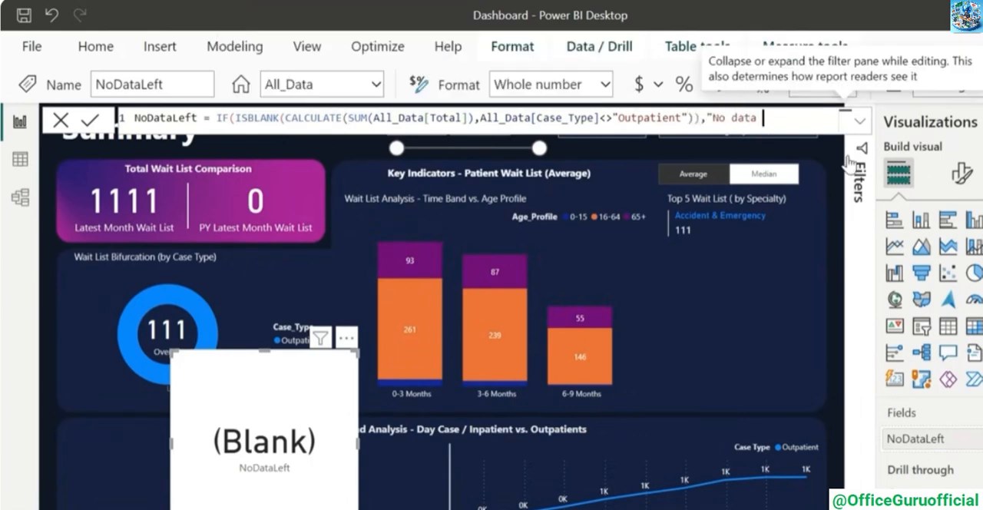
type("for selected criteria\",\"\"")
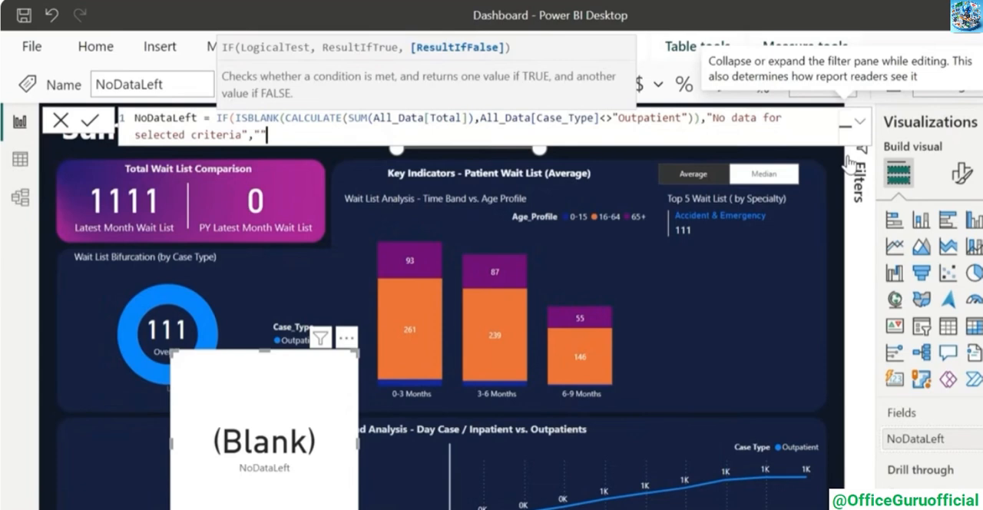
type(")")
key("Return")
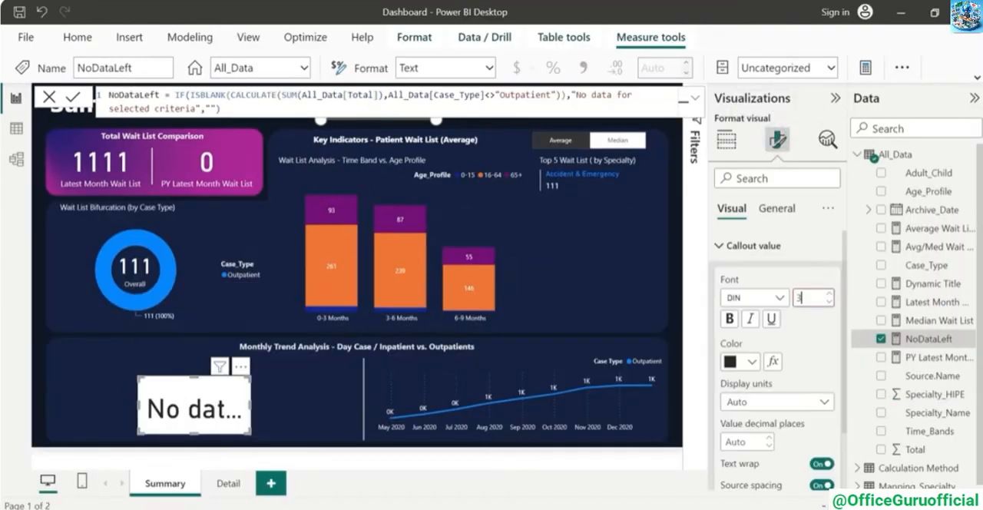
Format the resized NoDataLeft card with size 12 light text, no category label or background, and duplicate it over the Outpatient trend chart
type("30")
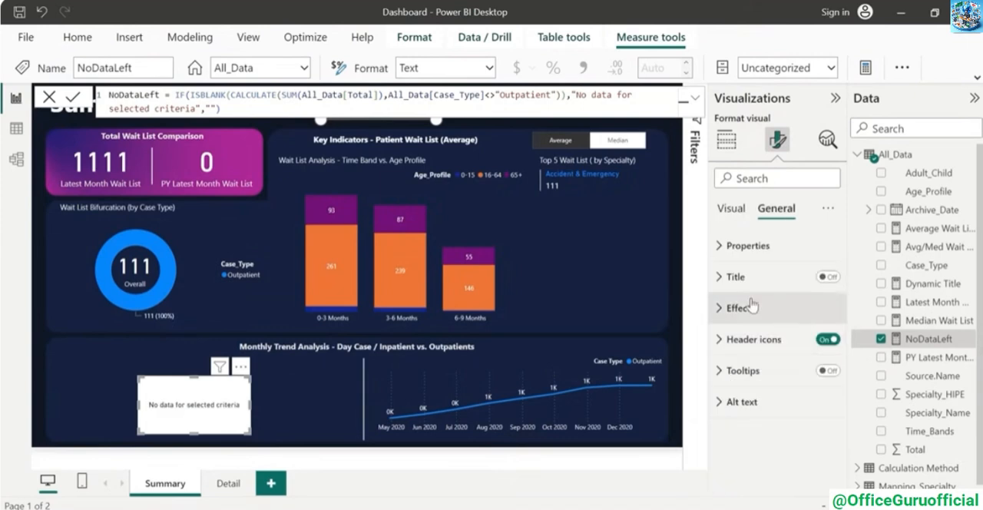
left_click(736, 313)
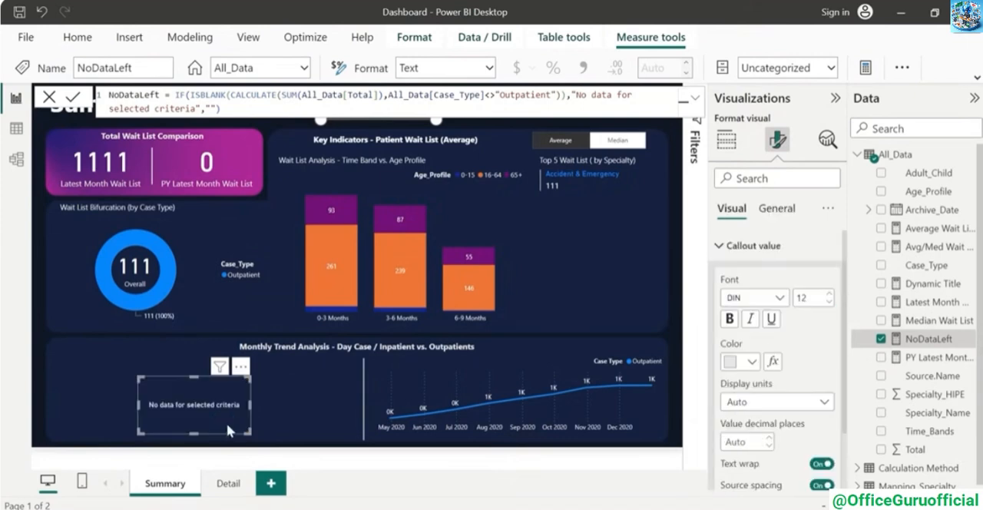
key("ctrl+v")
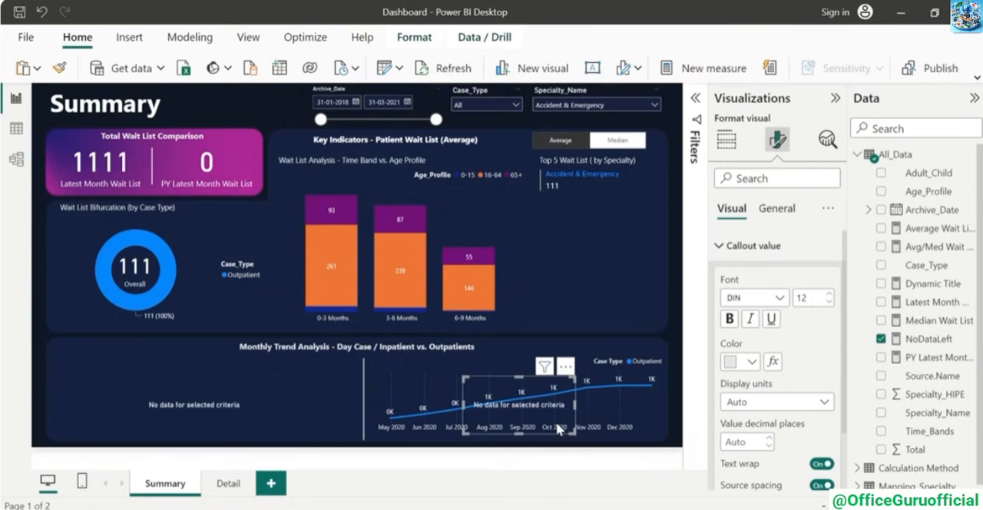
Copy the whole NoDataLeft formula into a new measure in the All_Data table and name it NoDataRight
left_click(942, 340)
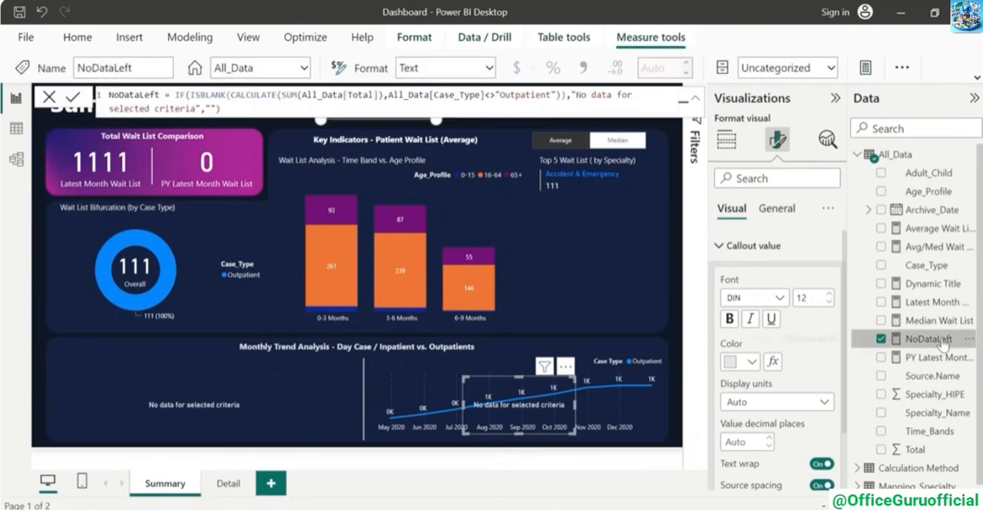
left_click_drag(231, 109, 29, 77)
key("ctrl+c")
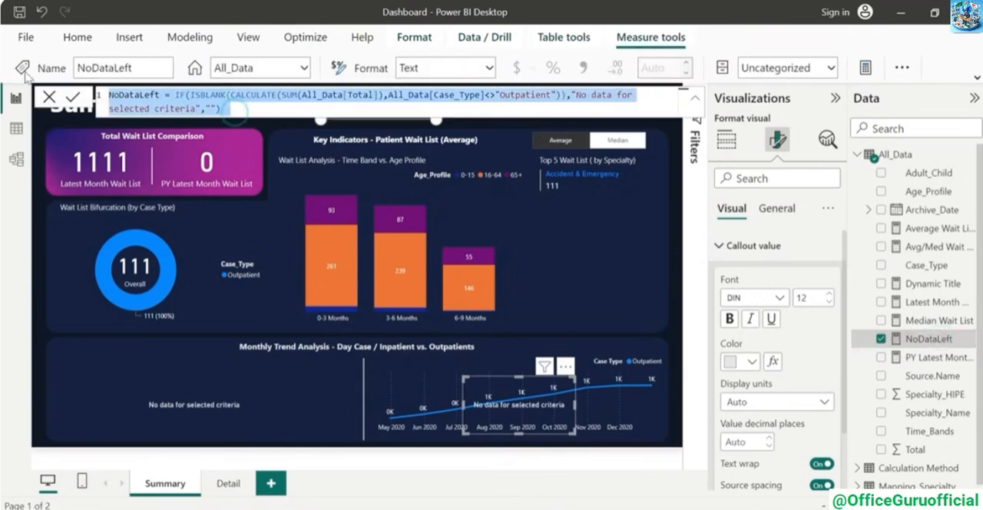
left_click(4, 183)
left_click(969, 155)
key("ctrl+v")
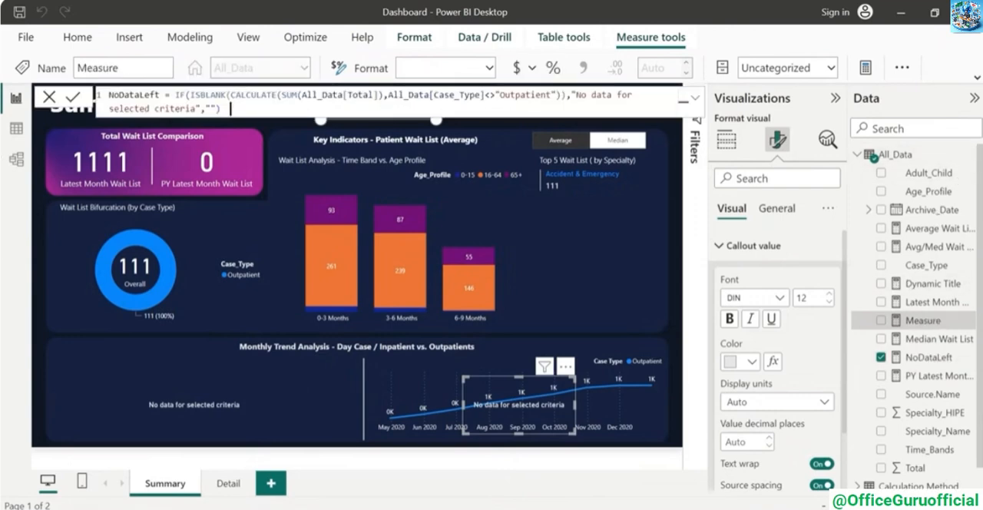
left_click(160, 95)
key("BackSpace")
key("BackSpace")
key("BackSpace")
key("BackSpace")
type("Right")
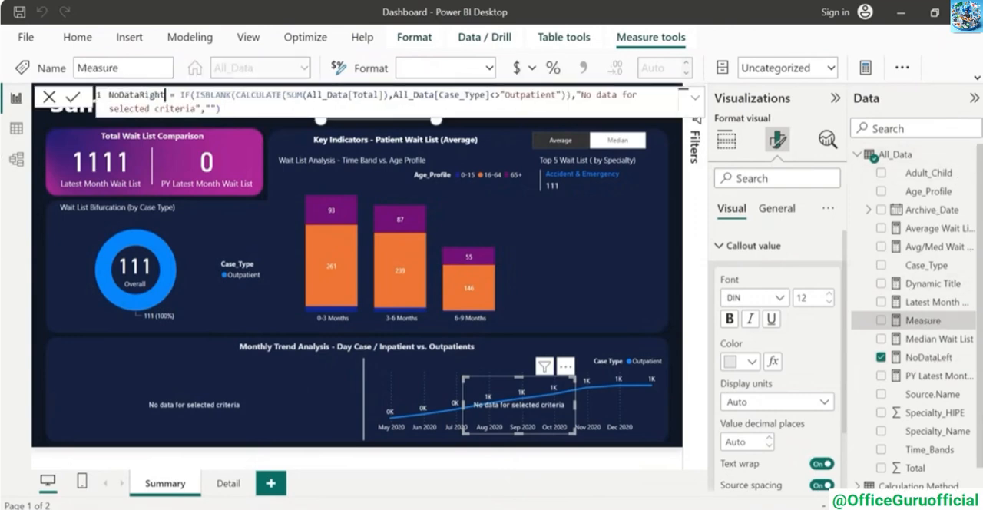
Change the NoDataRight condition to All_Data[Case_Type]="Outpatient" and show this measure in the duplicated card instead of NoDataLeft
left_click(500, 95)
key("shift+Left")
key("shift+Left")
type("=")
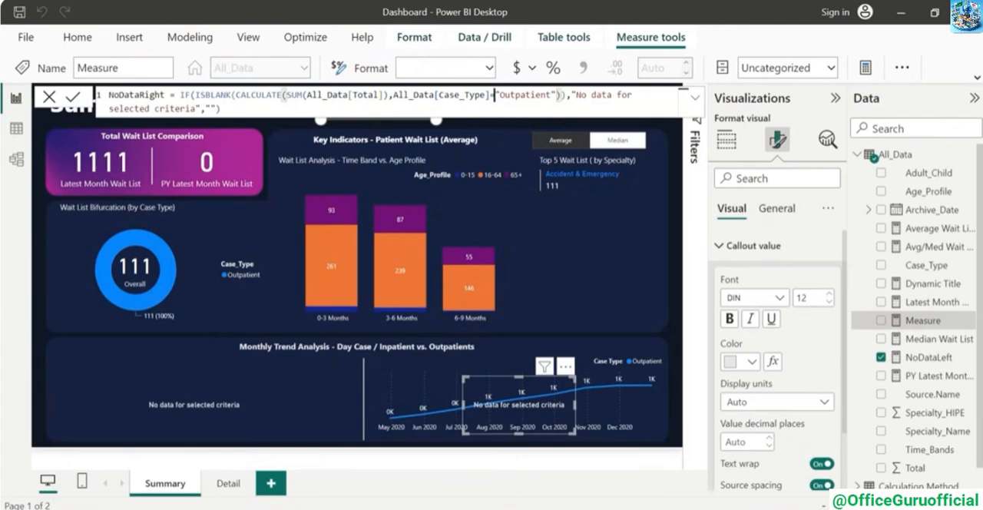
key("Return")
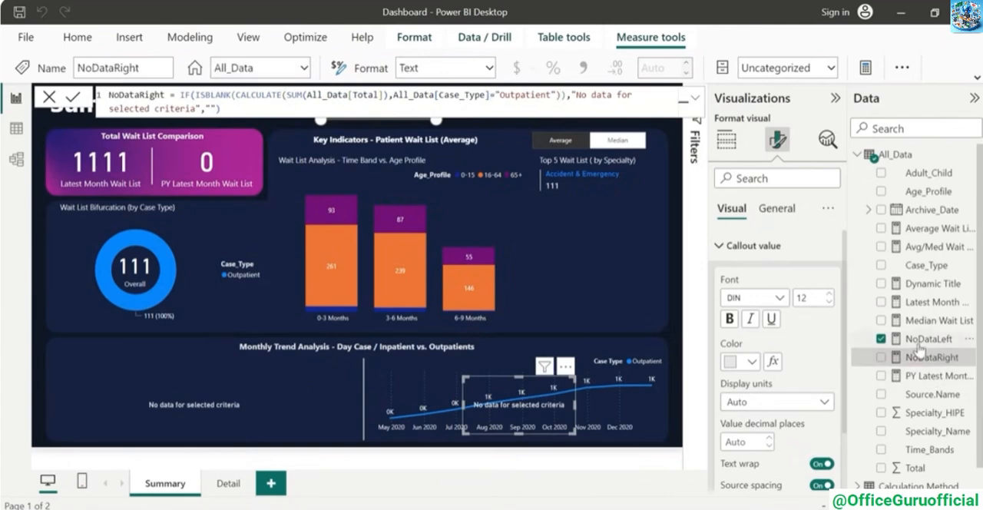
left_click(726, 140)
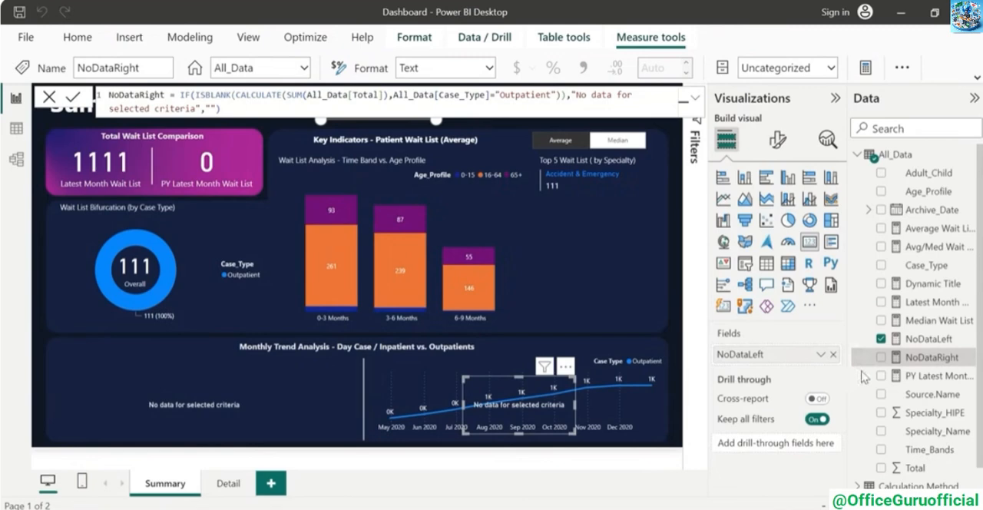
left_click(914, 362)
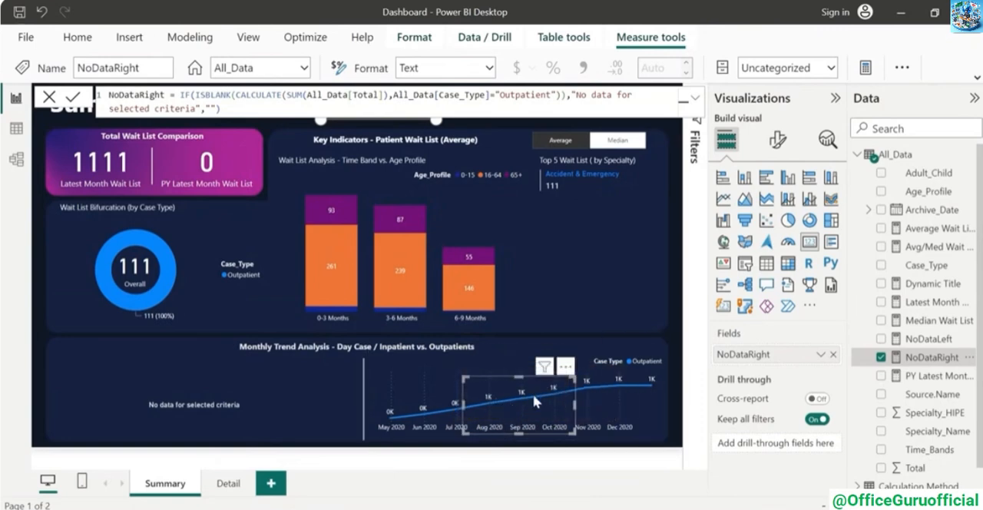
In the layer order, send the NoDataRight card behind the Outpatient trend chart and the Dynamic Title card behind the Day Case/Inpatient trend chart
left_click(249, 38)
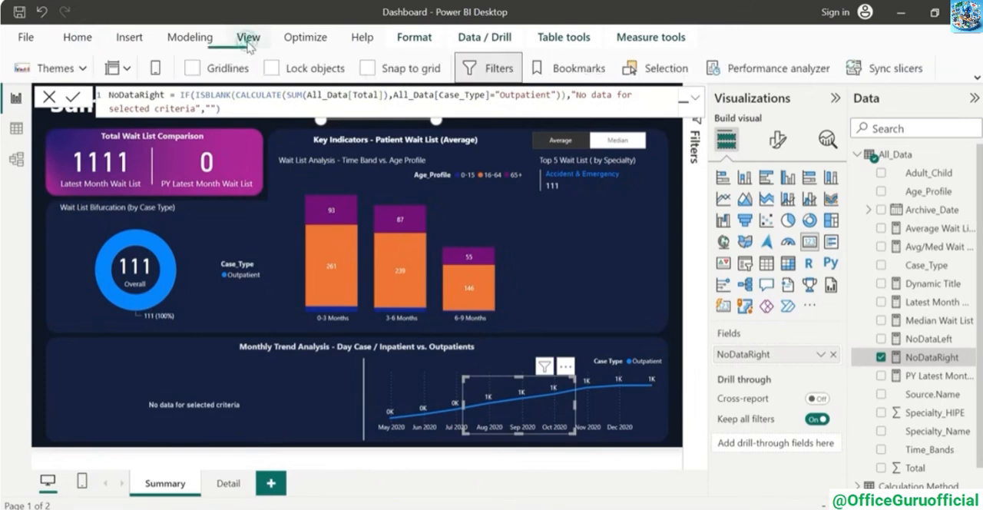
left_click(666, 69)
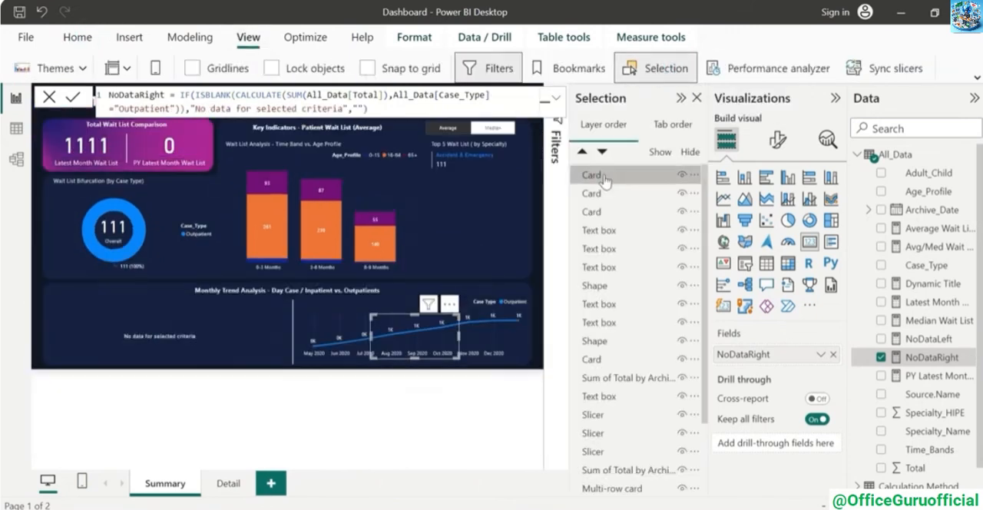
left_click(526, 348)
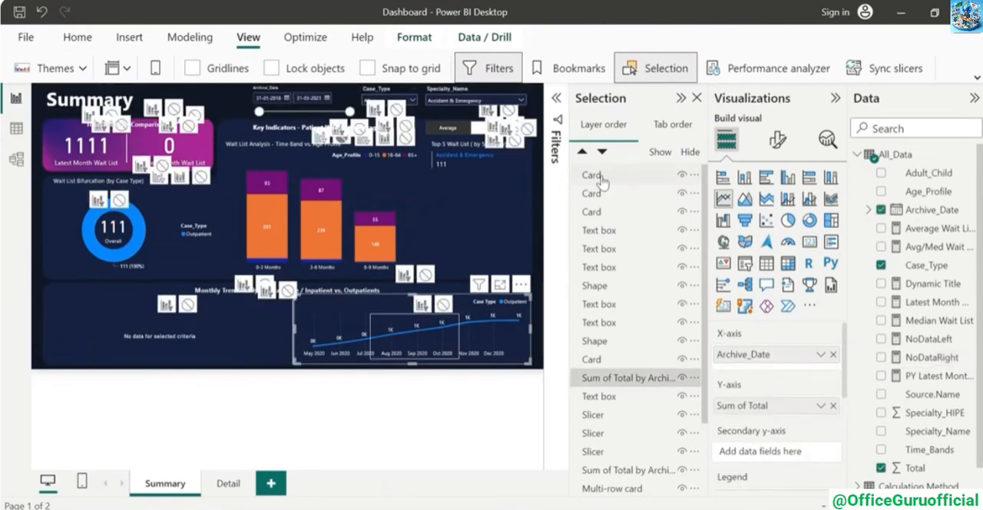
left_click_drag(603, 176, 607, 386)
left_click(249, 320)
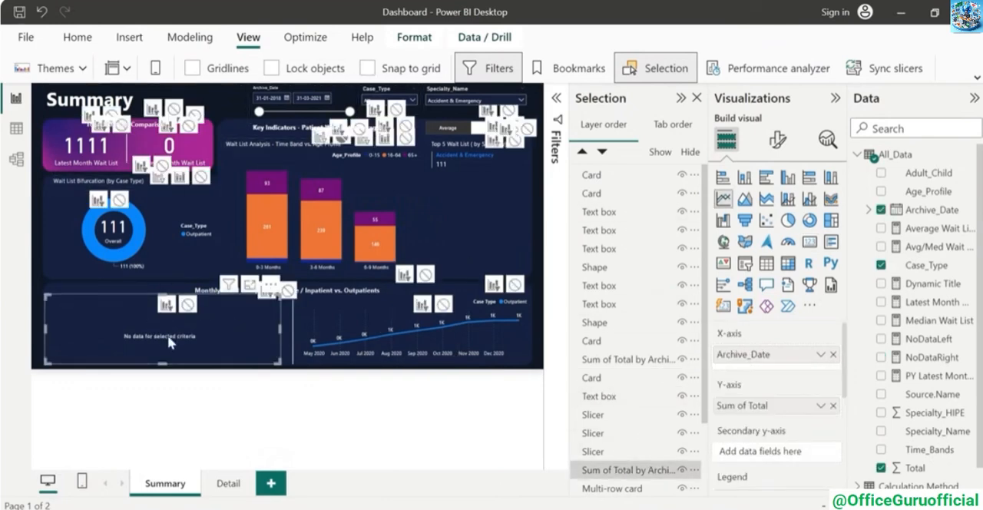
left_click_drag(607, 194, 614, 480)
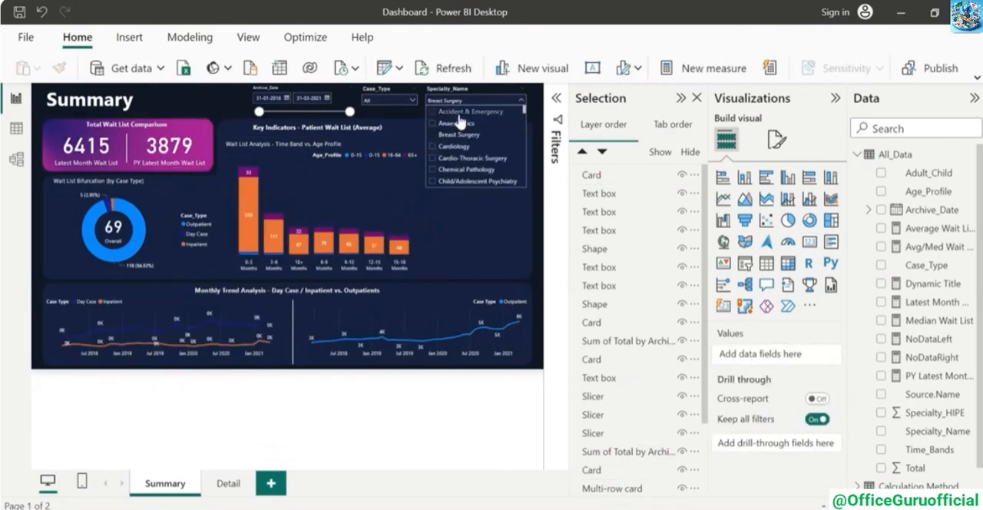
Test the Summary visuals with Anaesthetics, Breast Surgery and Cardiology selected in the Specialty_Name slicer, and clear its selections
left_click(461, 111)
left_click(459, 124)
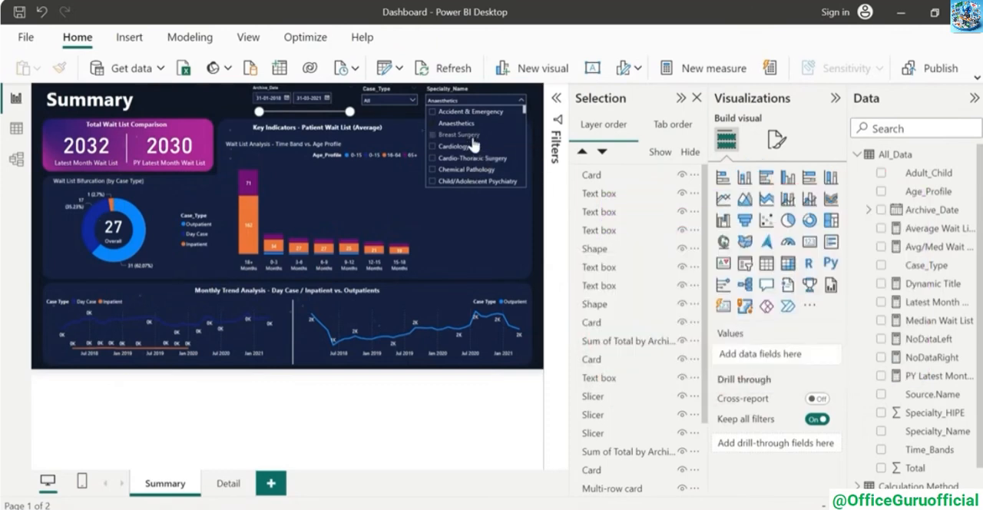
left_click(472, 138, "ctrl")
left_click(469, 150, "ctrl")
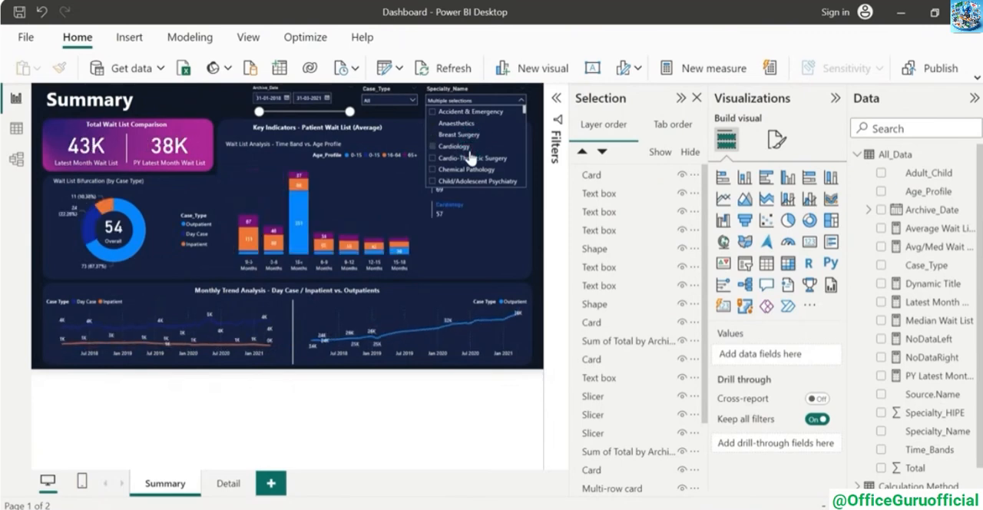
left_click(501, 90)
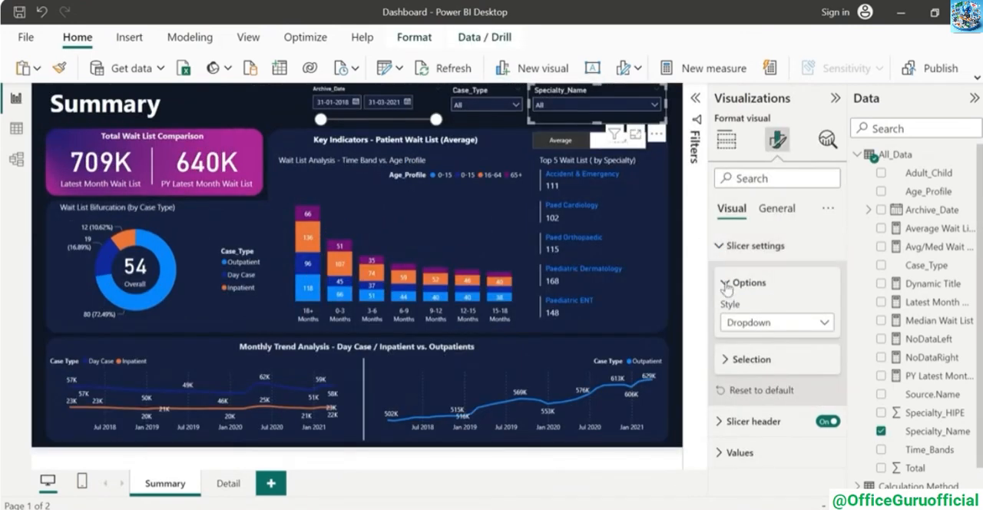
Enable the "Select all" option for the Specialty_Name and Case_Type slicers on the Summary page
left_click(729, 359)
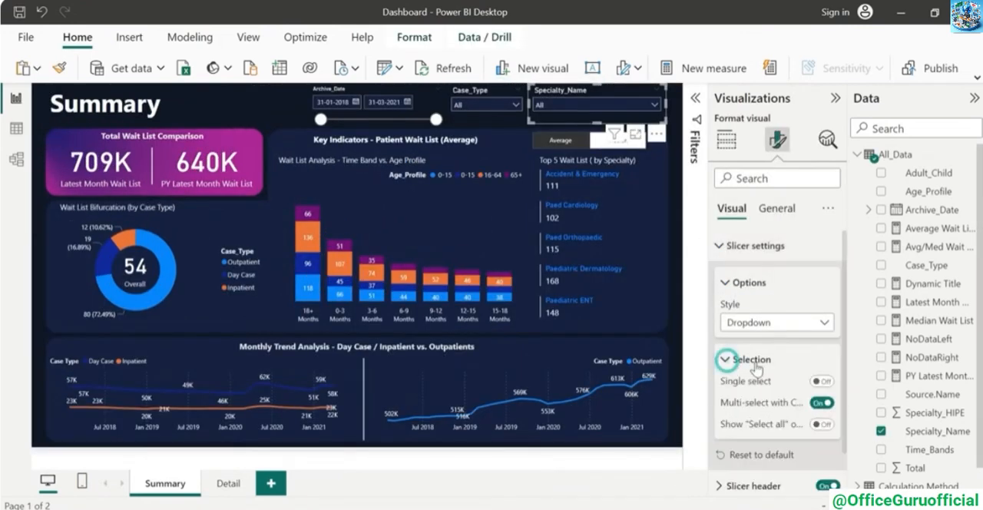
scroll(822, 387, "down", 1)
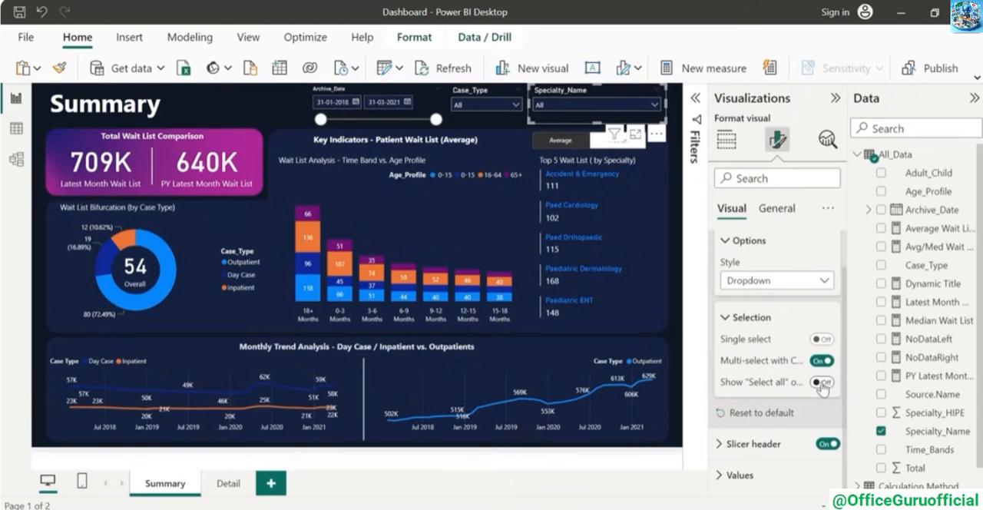
left_click(823, 383)
left_click(653, 104)
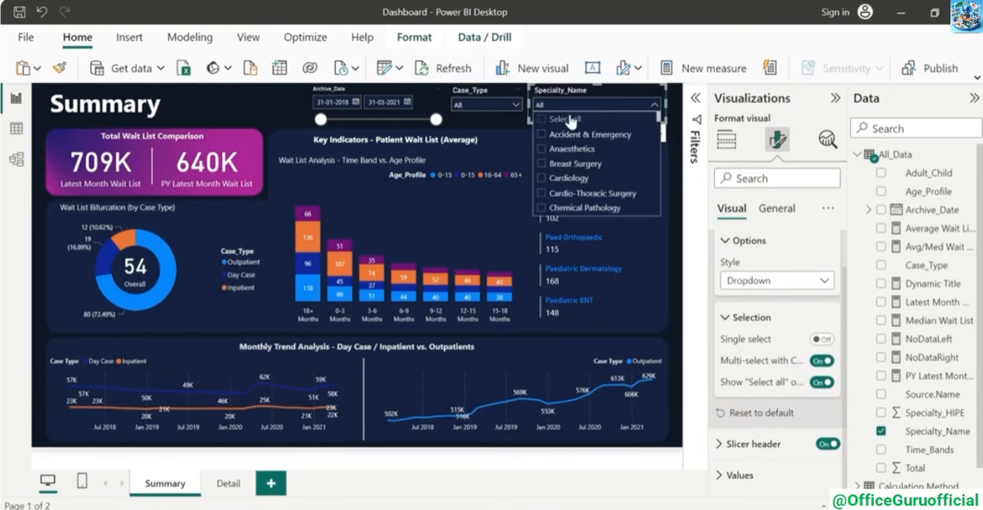
left_click(492, 91)
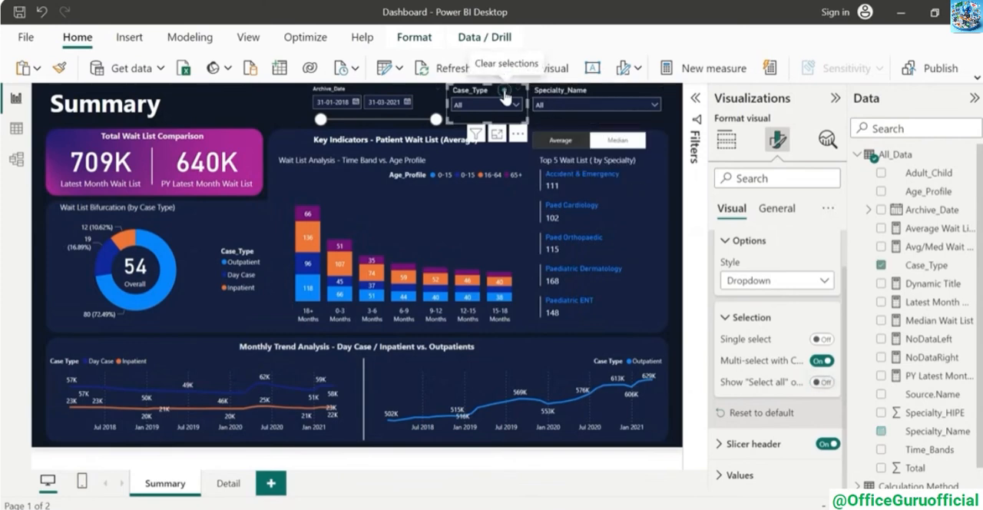
left_click(823, 383)
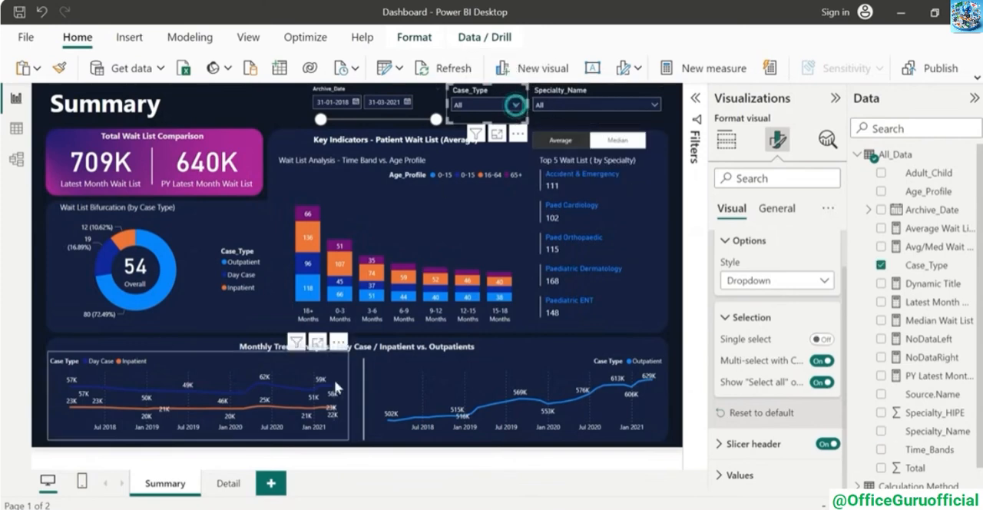
Enable the "Select all" option for the Case_Type, Specialty_Name, Age_Profile and Time_Bands slicers on the Detail page and return to Summary
left_click(222, 490)
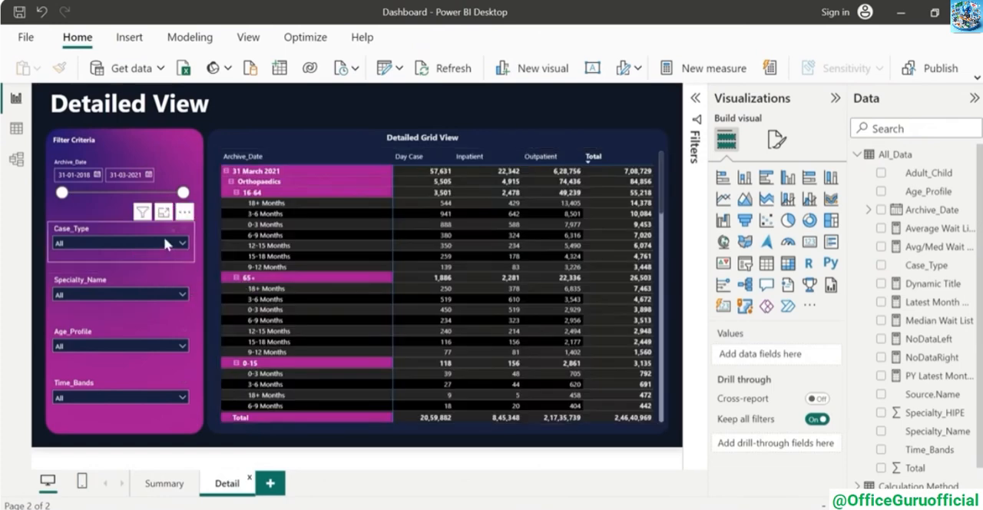
left_click(165, 239)
left_click(777, 139)
left_click(755, 245)
left_click(823, 425)
left_click(145, 280)
left_click(823, 425)
left_click(144, 331)
left_click(822, 425)
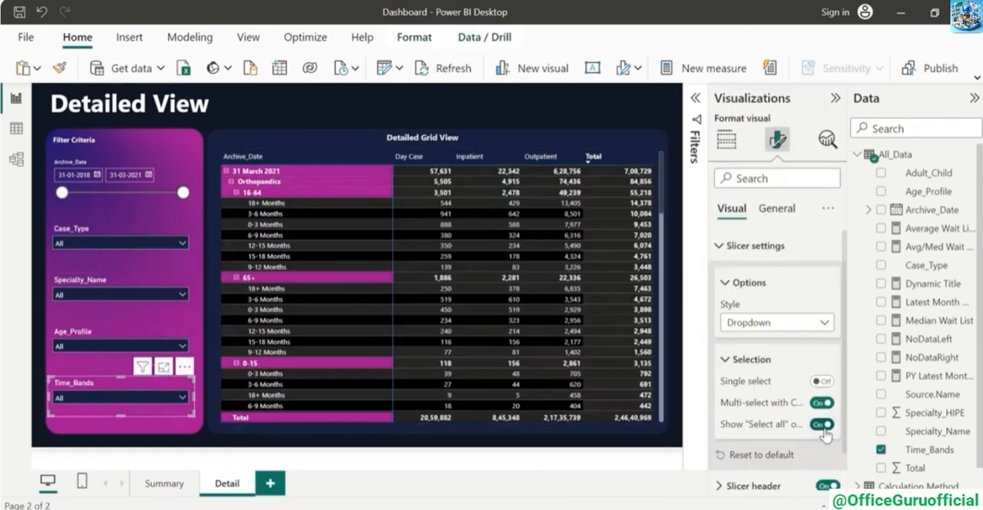
left_click(163, 483)
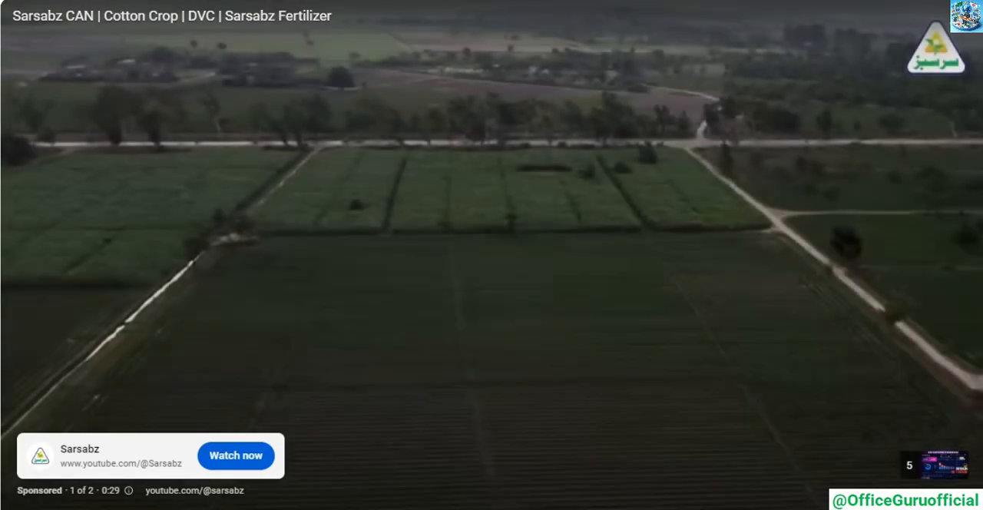
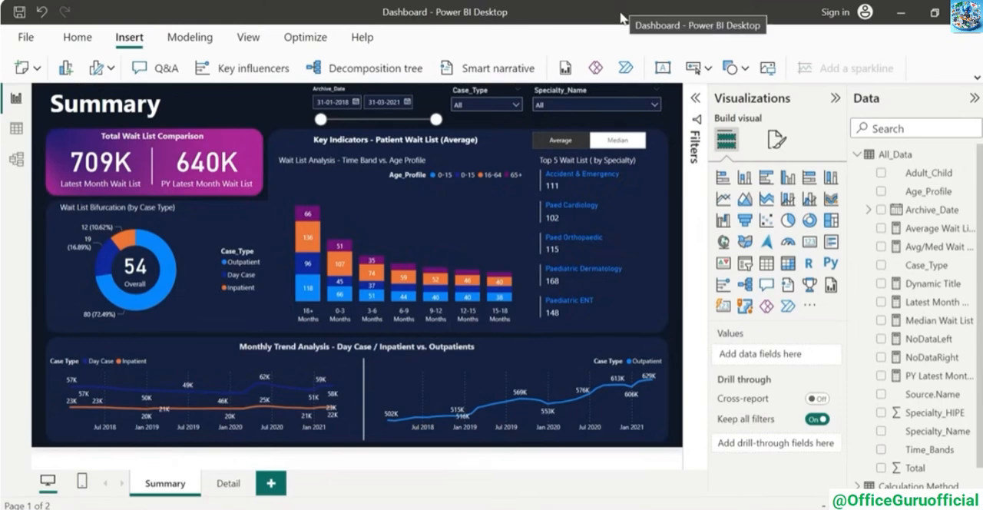
Insert an Information button at the right end of the Monthly Trend Analysis header and set its icon line color to white
left_click(707, 68)
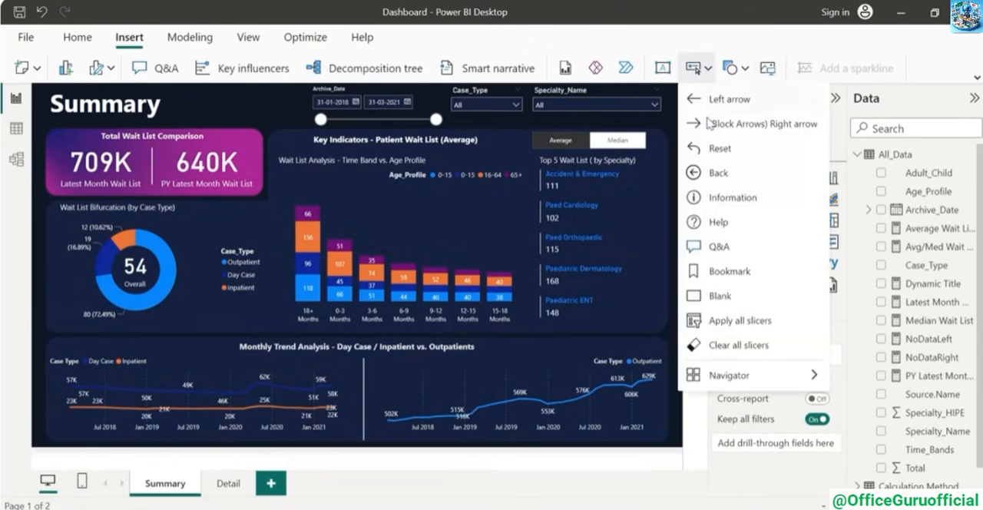
left_click(729, 200)
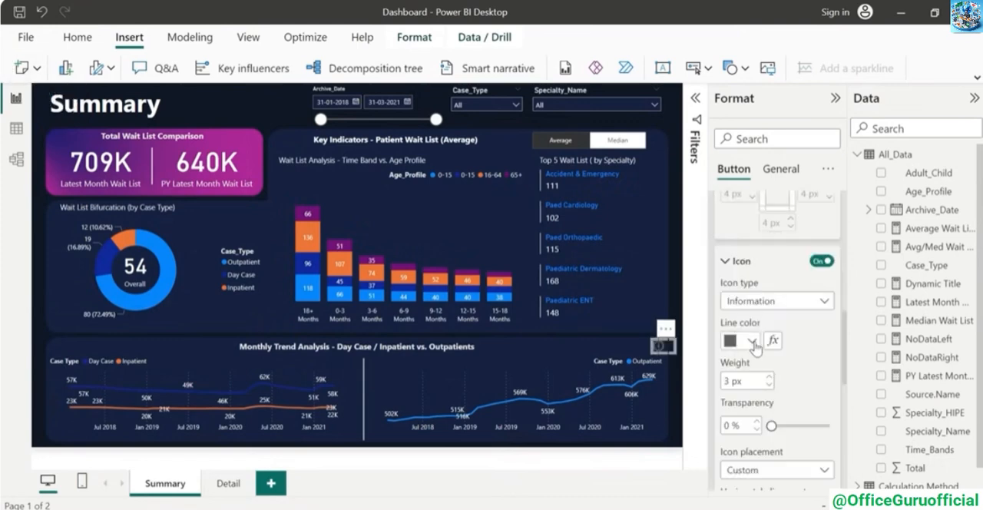
left_click(753, 341)
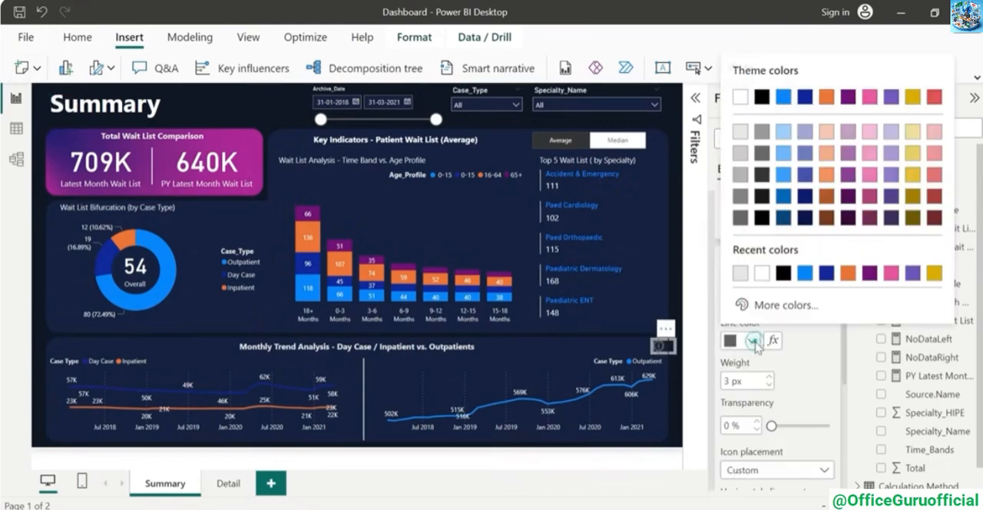
left_click(764, 278)
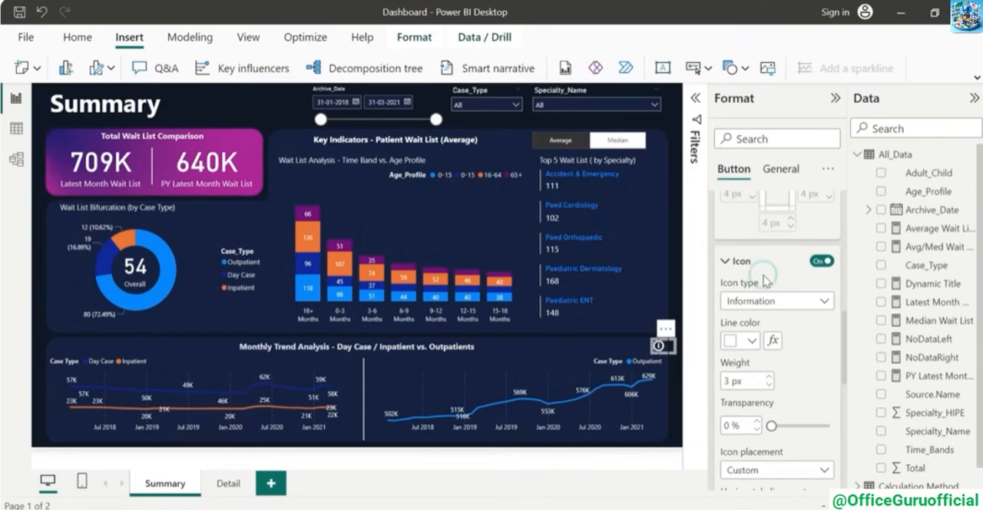
left_click(662, 346)
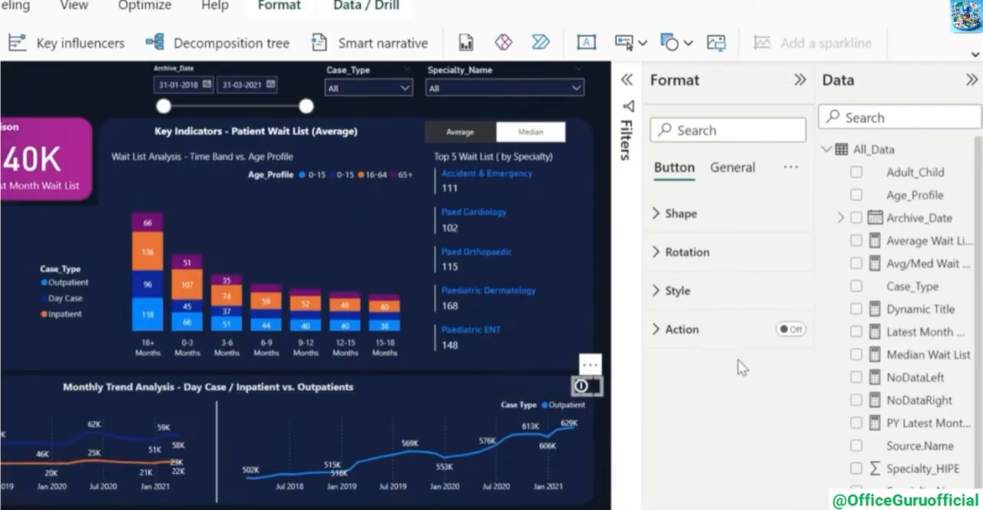
Enable the Information button's action with type Page navigation and destination Detail
left_click(794, 332)
left_click(658, 329)
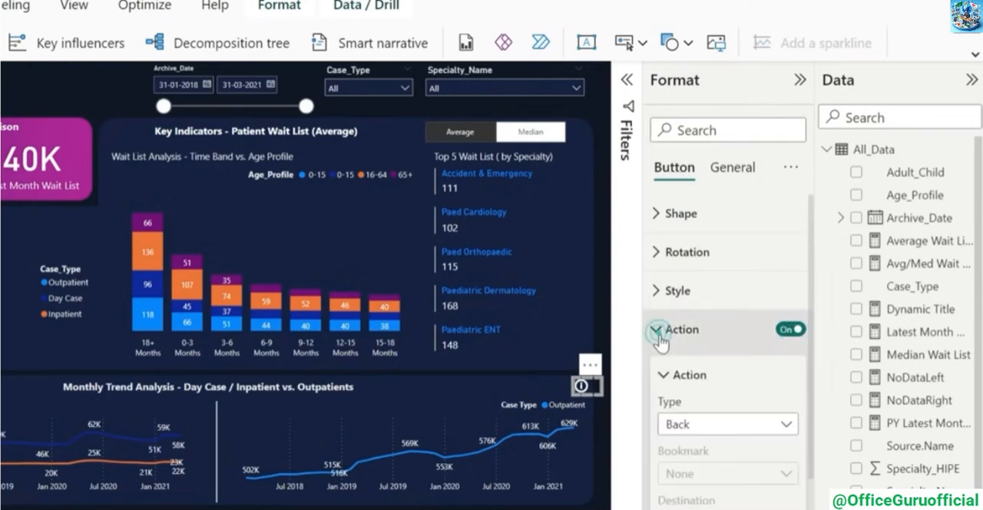
scroll(777, 401, "down", 3)
left_click(784, 356)
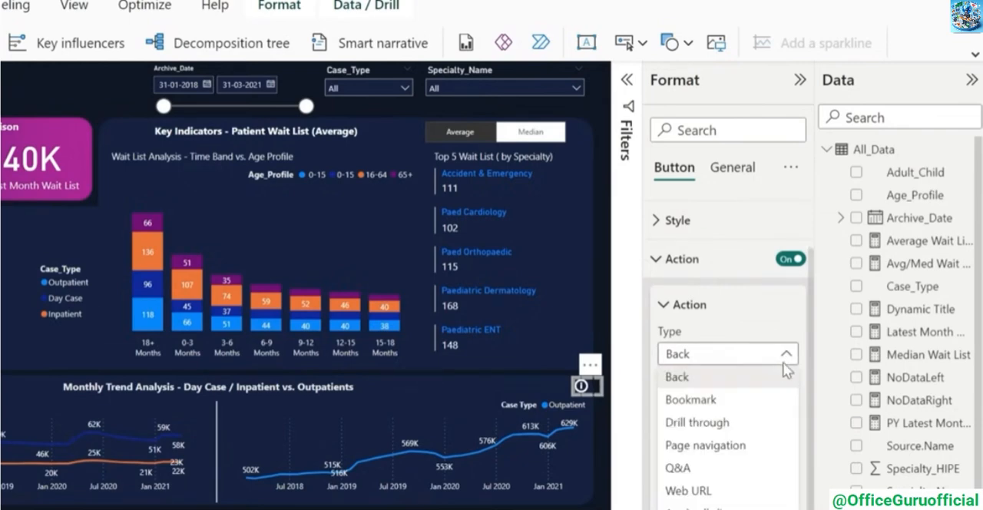
left_click(705, 444)
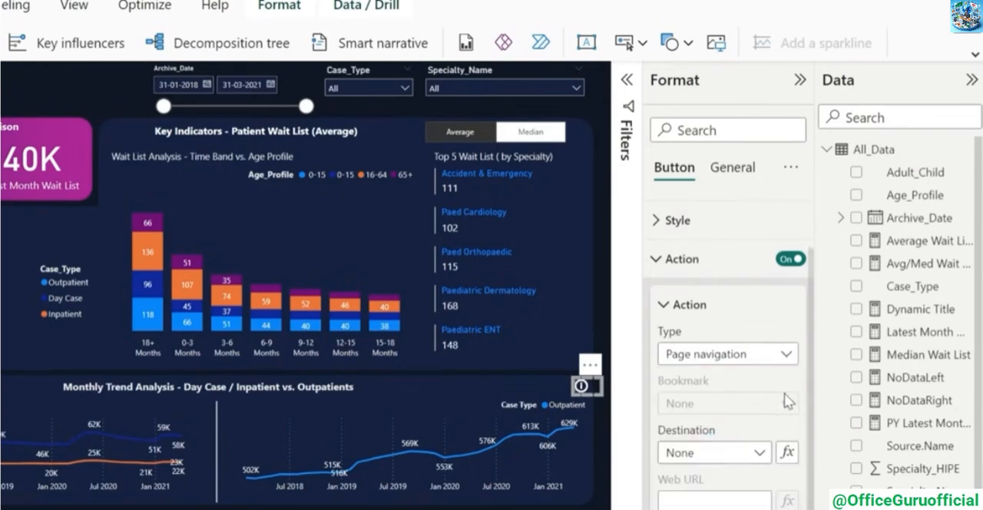
left_click(753, 453)
left_click(681, 496)
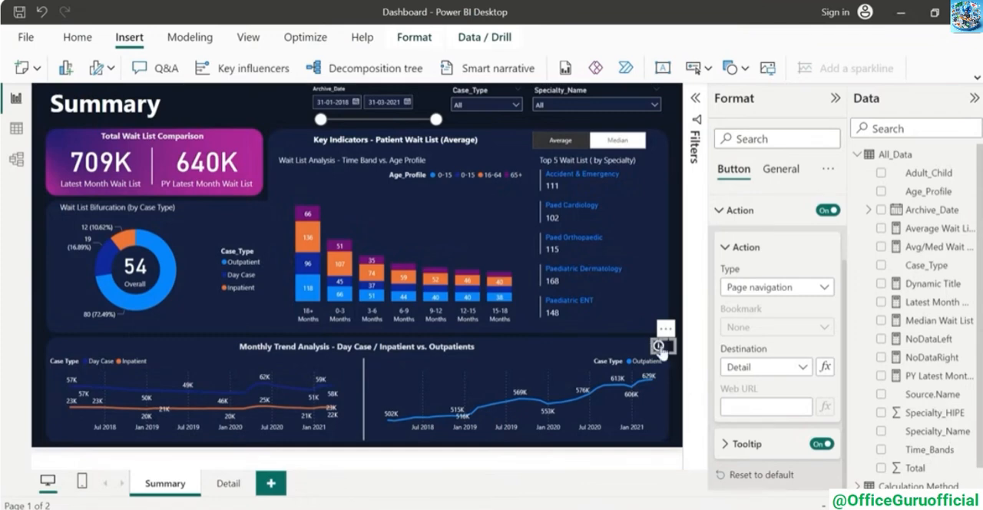
Set the Information button's tooltip text to "Click to view Detailed page" and follow the button to the Detail page
left_click(726, 446)
left_click(749, 444)
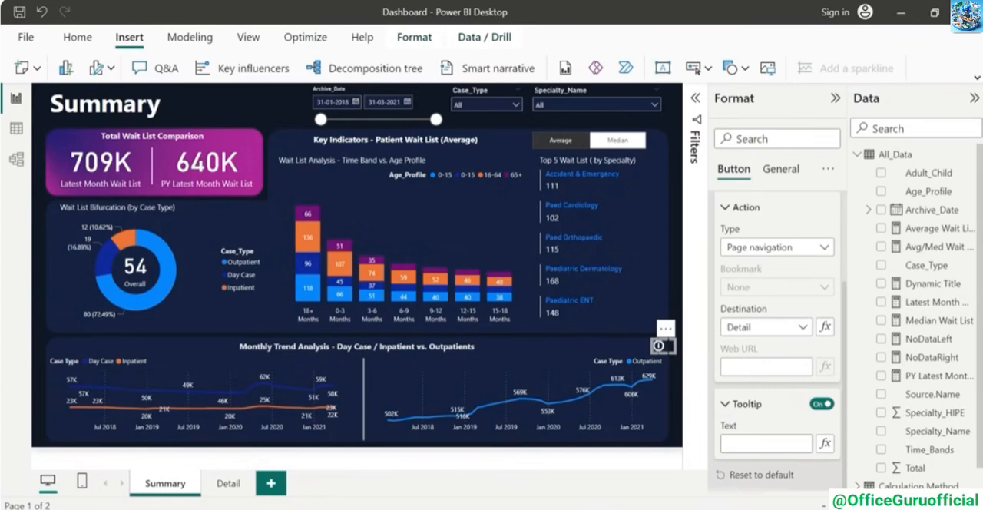
type("Click to view Detailed page")
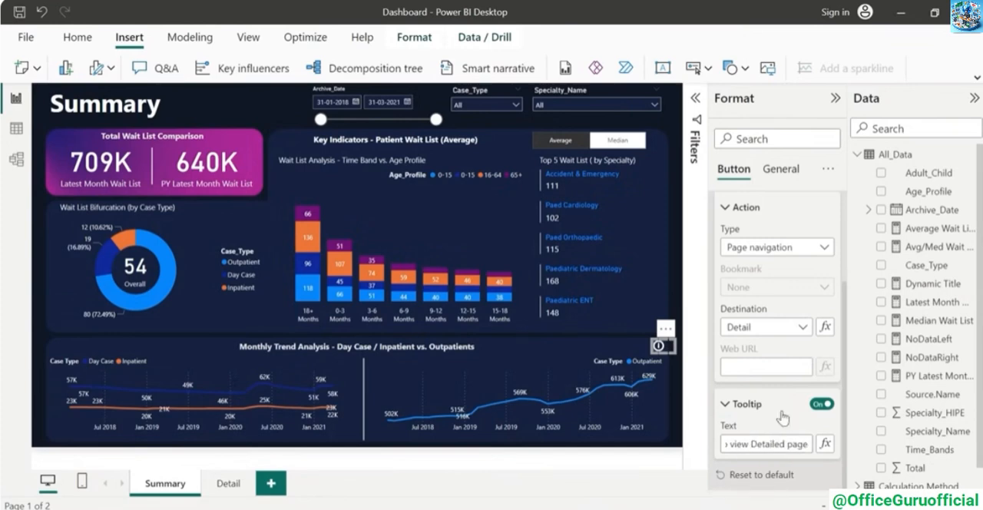
left_click(673, 359)
mouse_move(661, 351)
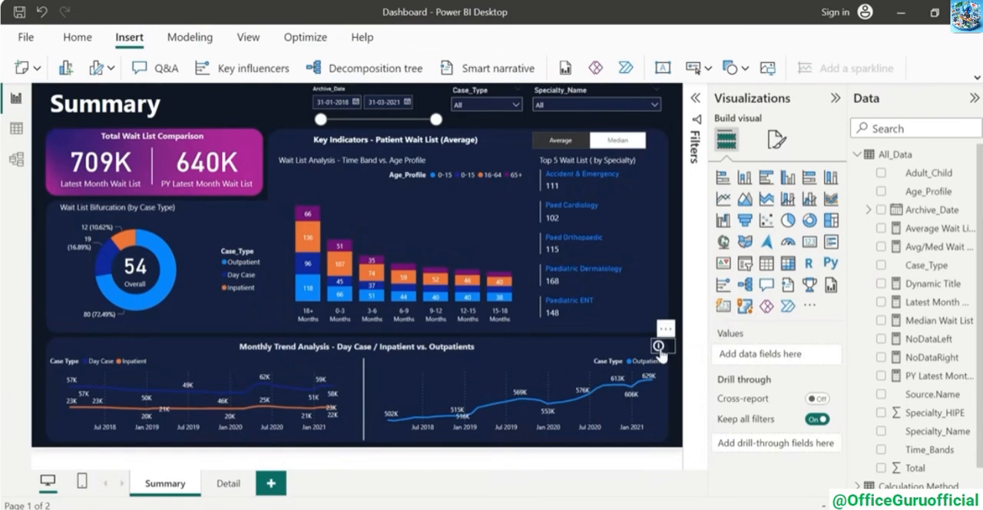
left_click(659, 346, "ctrl")
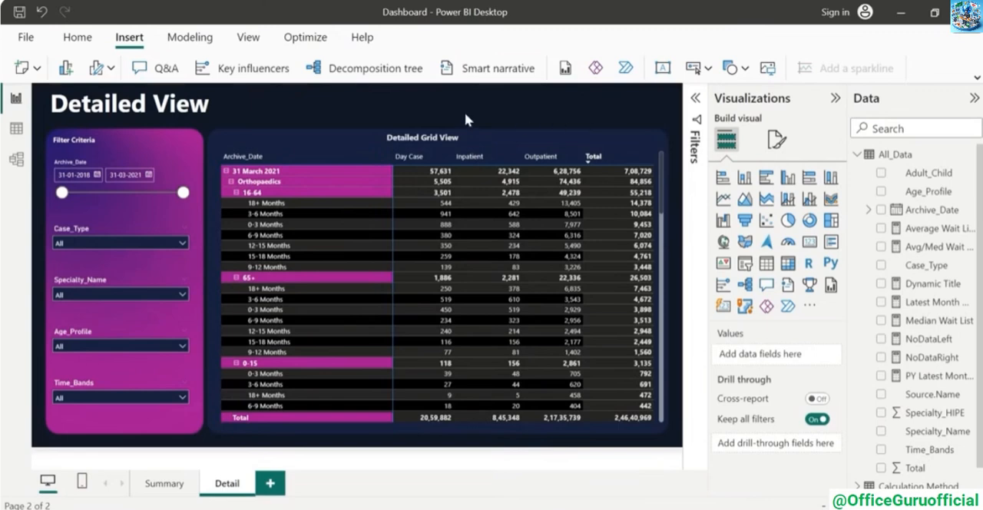
Insert a Back button at the right end of the Detailed View header and use it to return to Summary
left_click(708, 67)
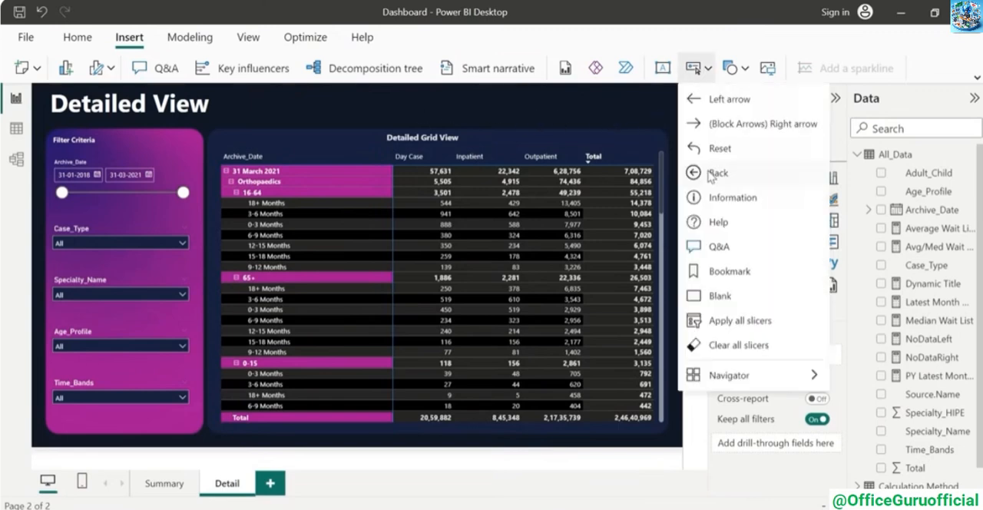
left_click(710, 175)
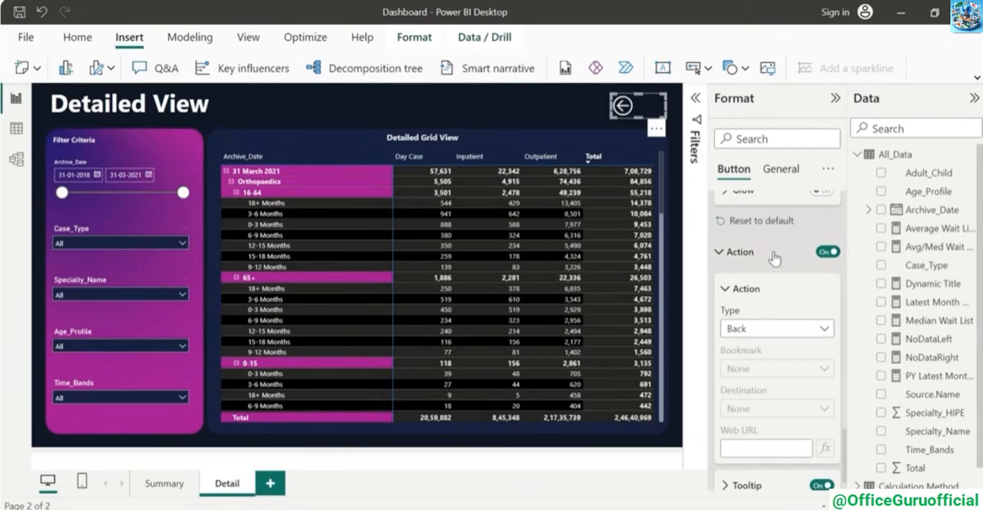
left_click(545, 111)
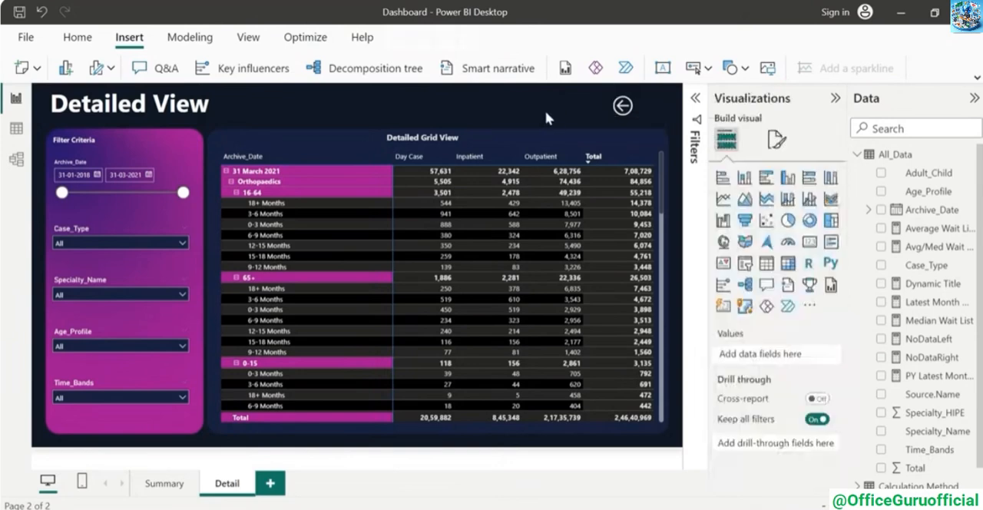
left_click(624, 107, "ctrl")
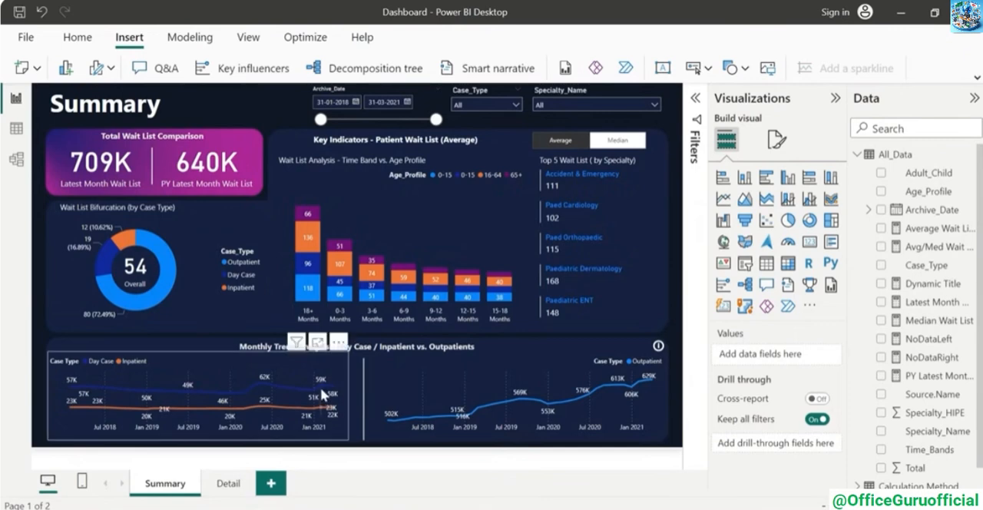
mouse_move(318, 394)
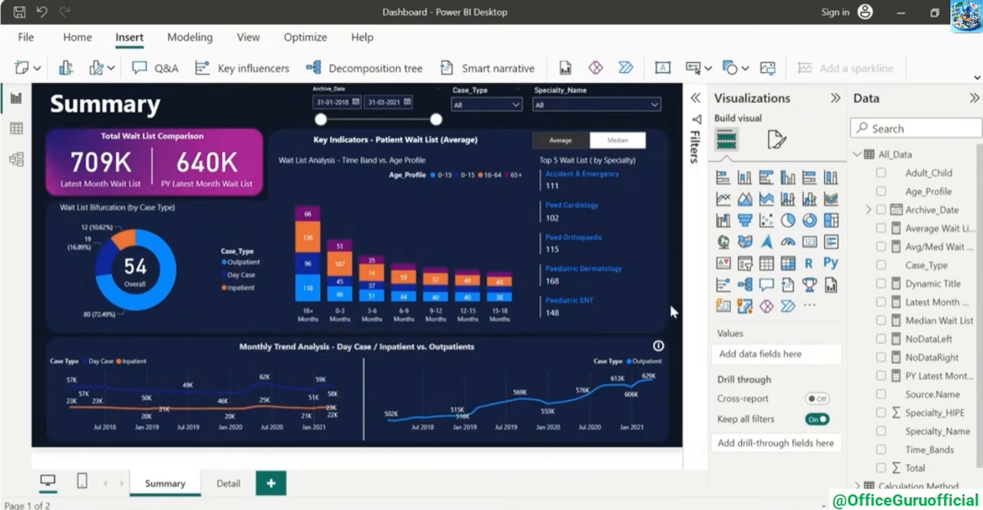
Add a new report page and name it DrillDown
left_click(270, 483)
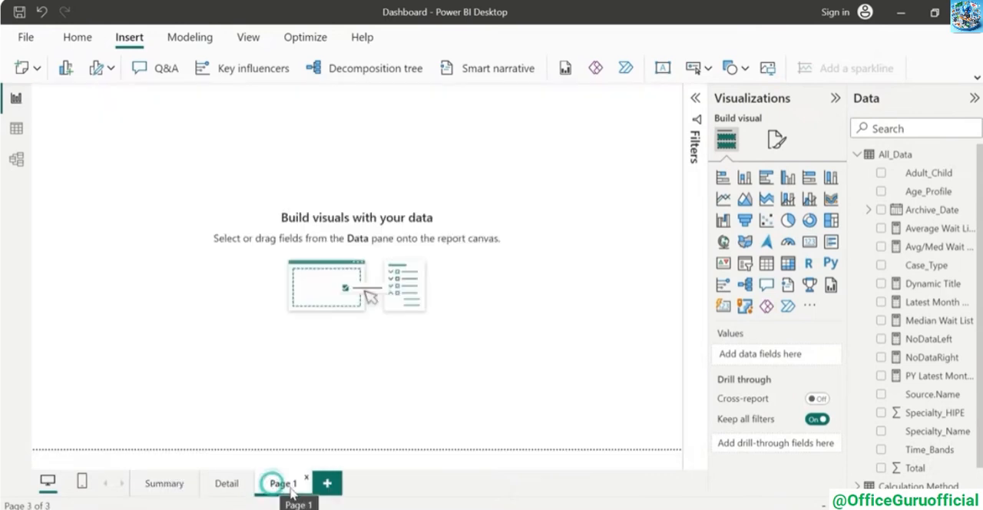
right_click(282, 484)
left_click(325, 430)
type("DrillDown")
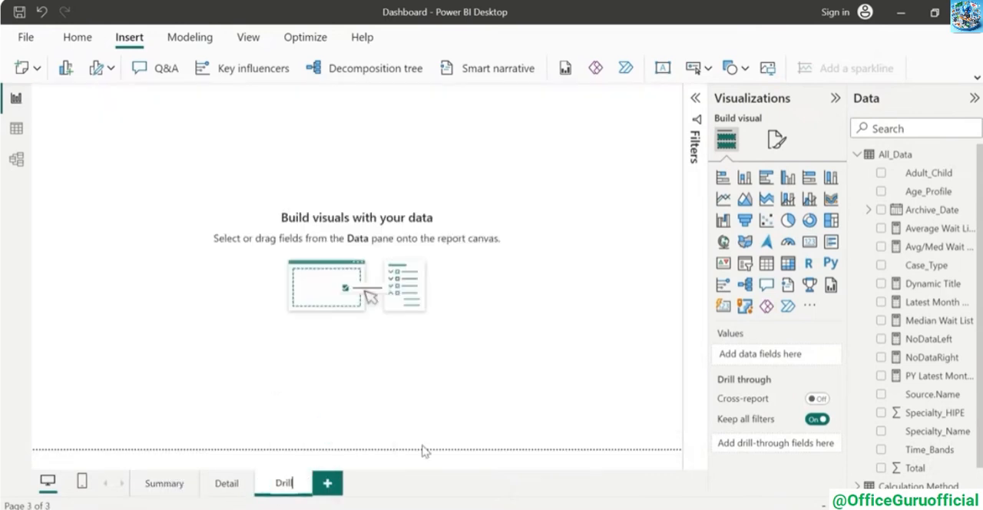
key("Return")
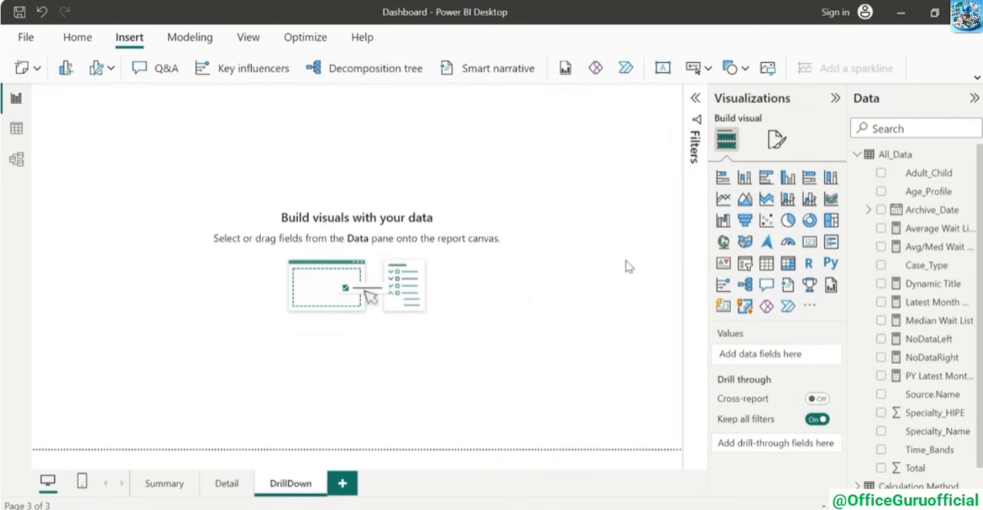
Build a bar chart of Sum of Total by Specialty Group from Mapping_Specialty in the middle of the DrillDown page
scroll(856, 480, "down", 1)
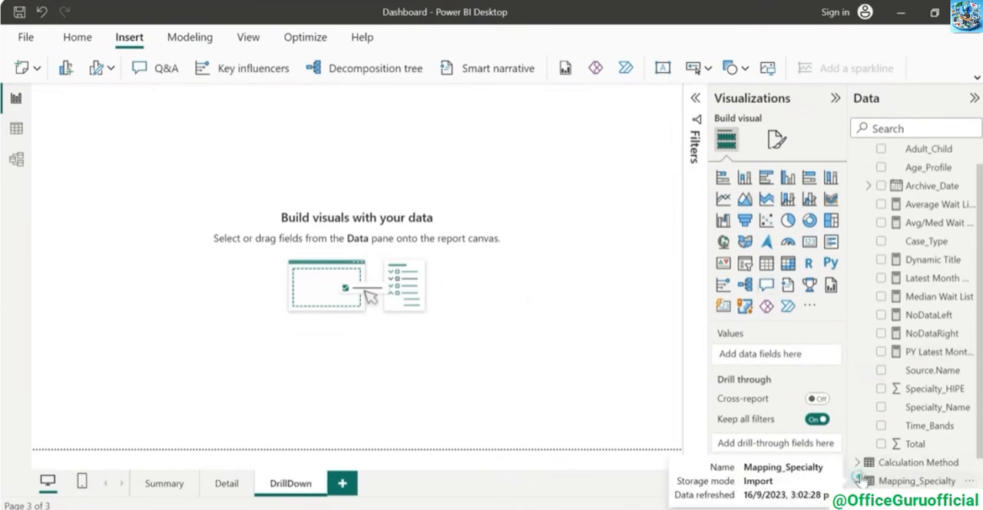
left_click(857, 481)
left_click(881, 481)
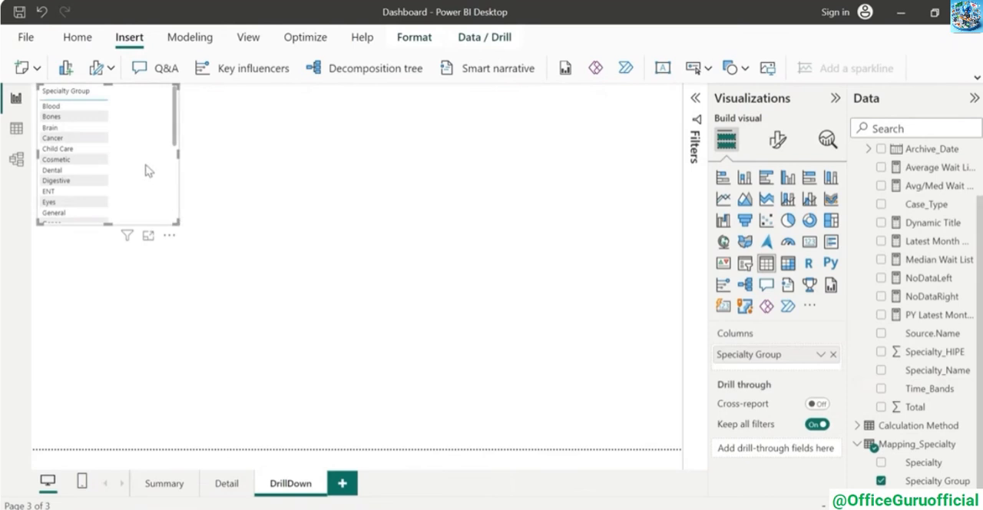
left_click_drag(146, 167, 374, 268)
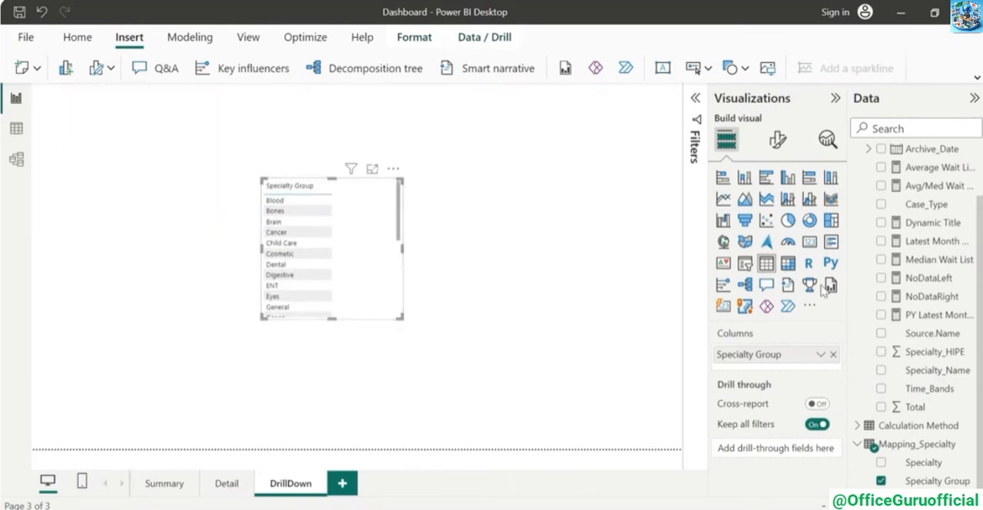
scroll(927, 323, "up", 1)
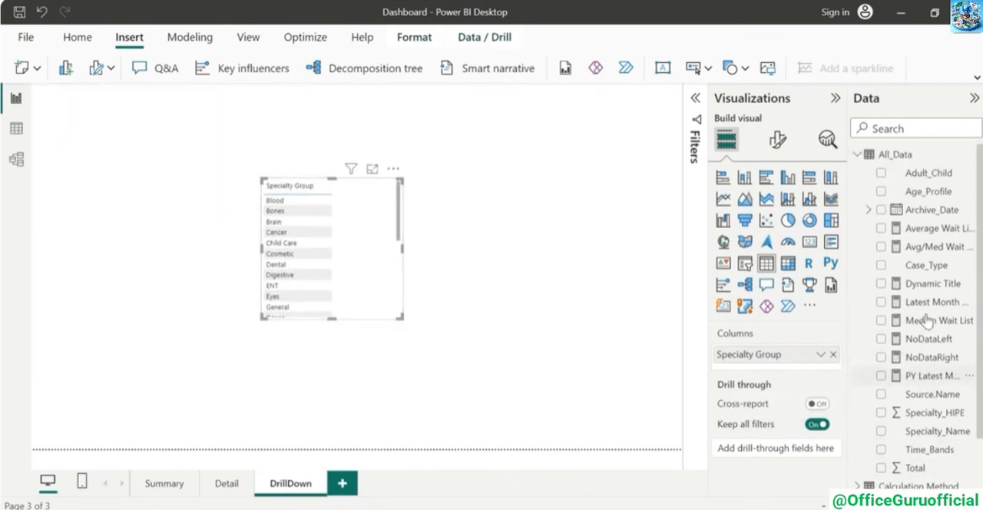
scroll(926, 323, "down", 1)
left_click(881, 408)
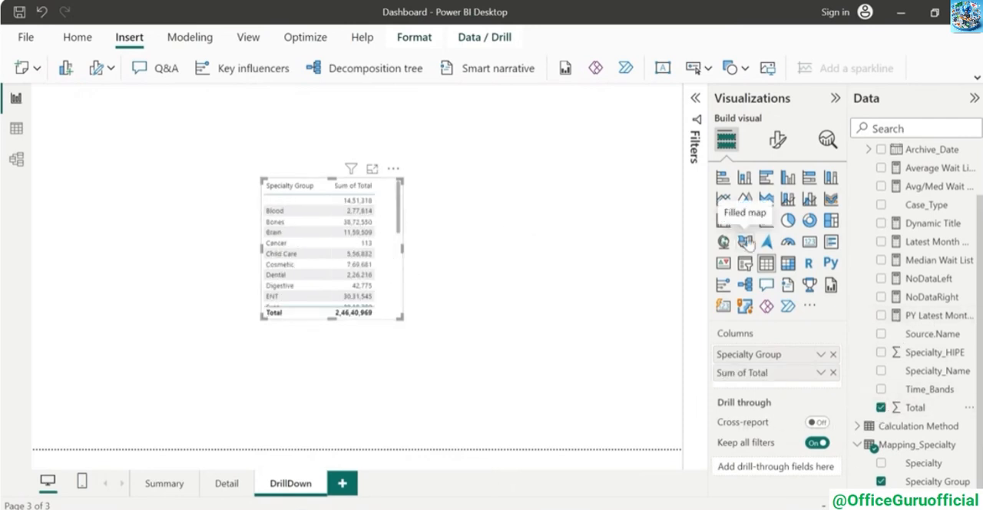
left_click(723, 190)
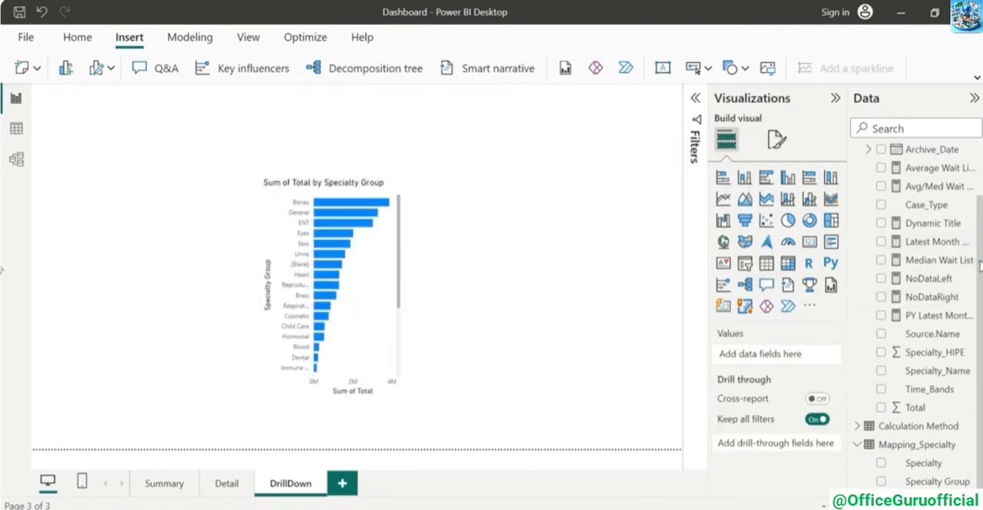
Add a card showing Sum of Total above the Specialty Group bar chart
mouse_move(981, 267)
left_mouse_down()
mouse_move(981, 216)
mouse_move(981, 268)
left_mouse_up()
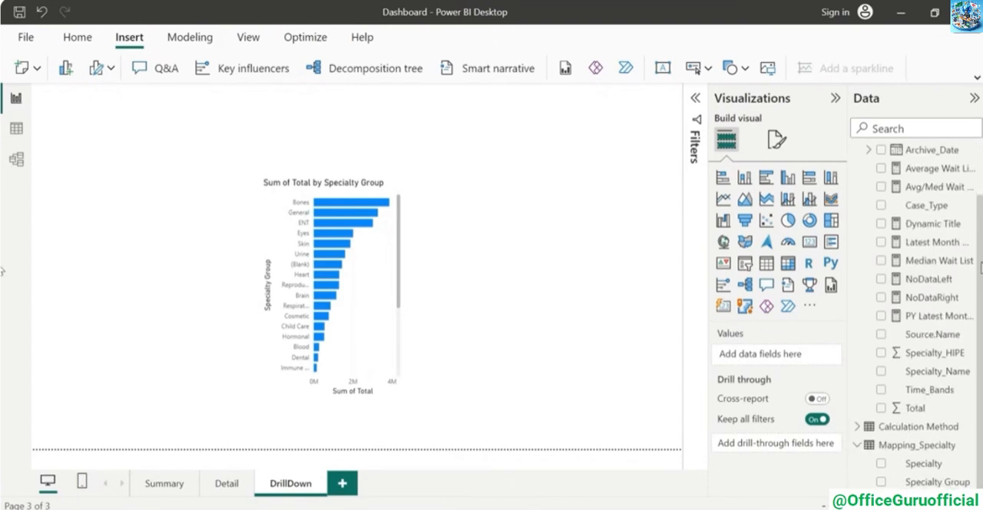
left_click(882, 409)
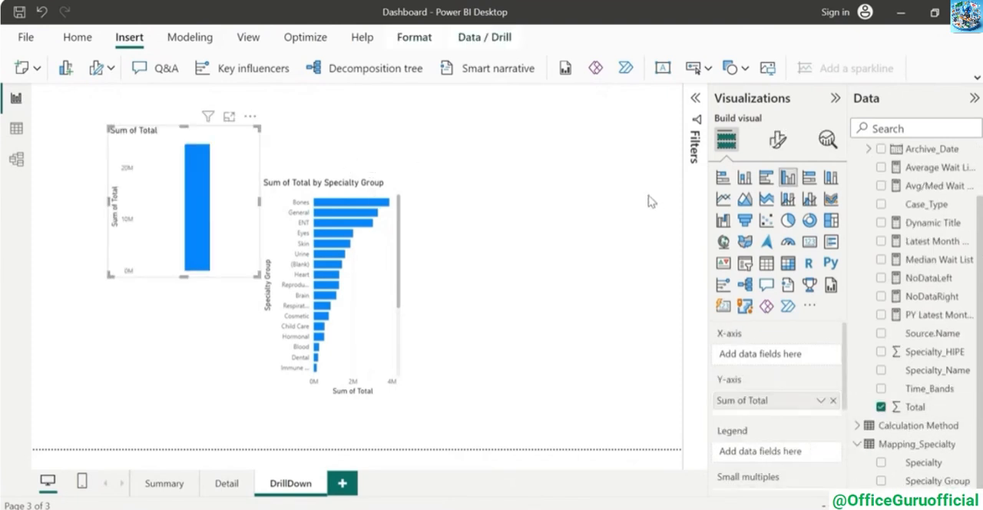
left_click(810, 241)
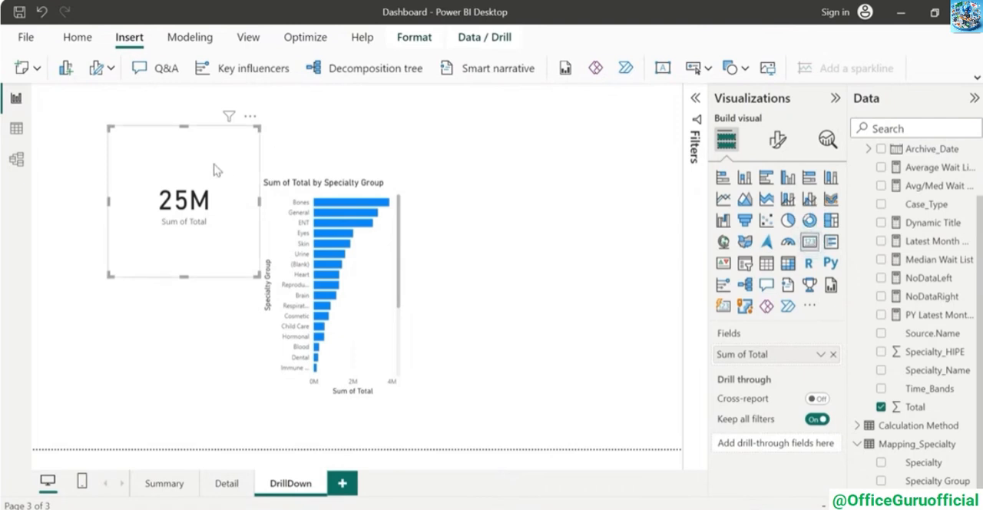
left_click(582, 290)
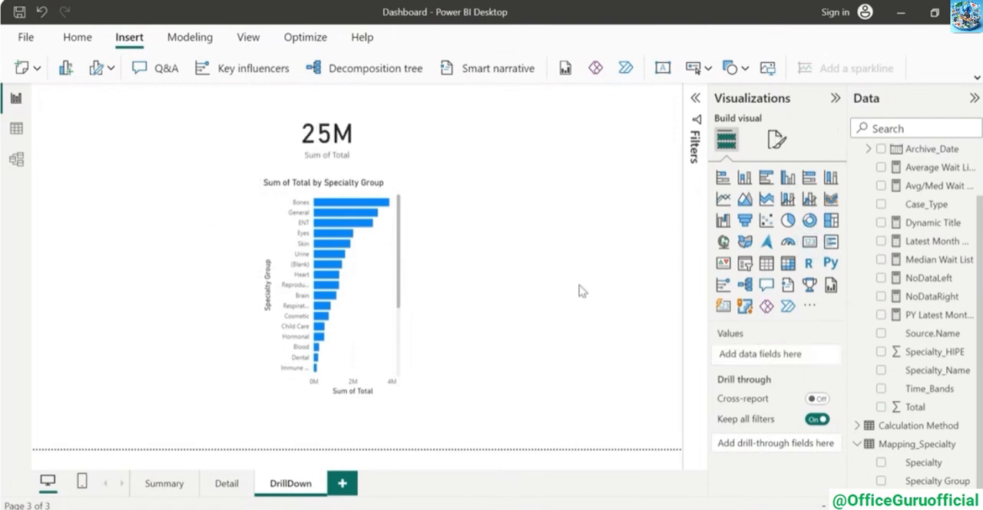
Allow the DrillDown page to be used as a tooltip and return to the Summary page
left_click(777, 146)
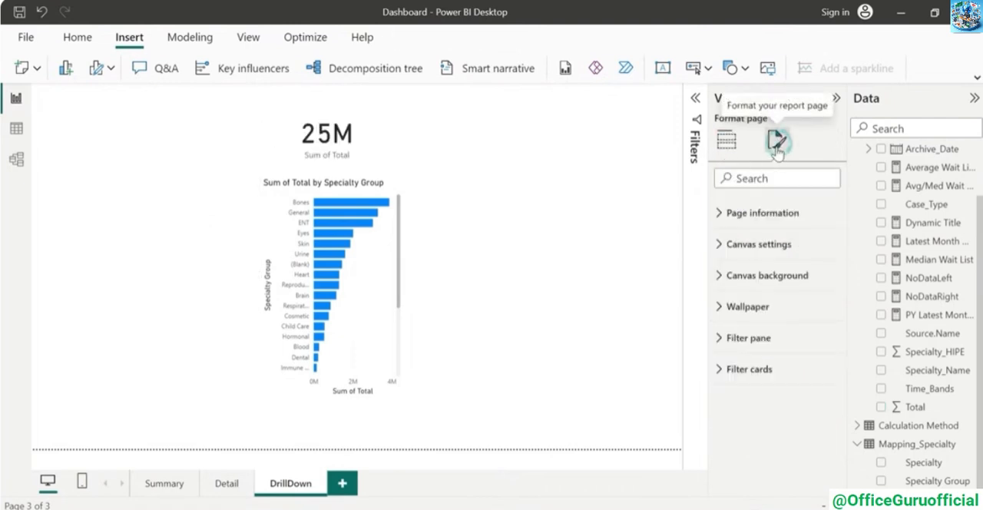
left_click(719, 214)
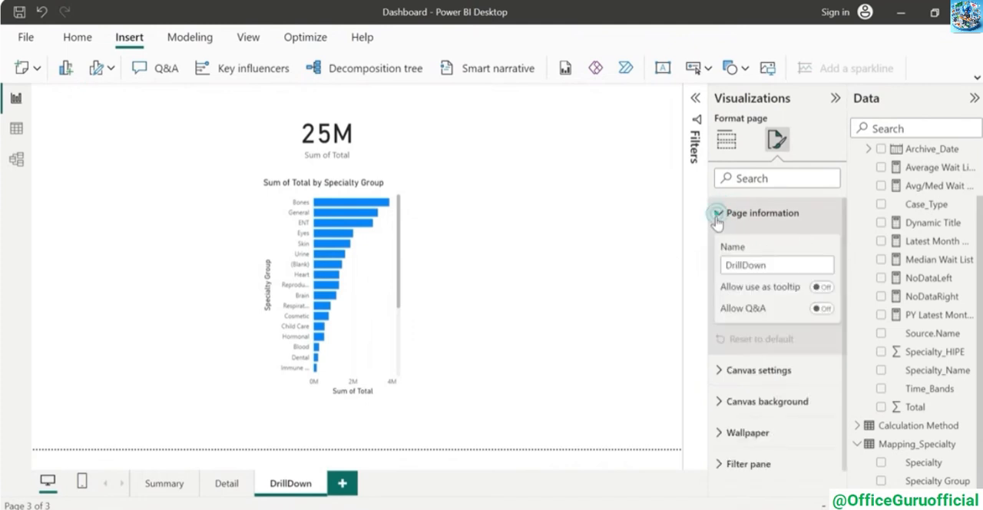
left_click(822, 287)
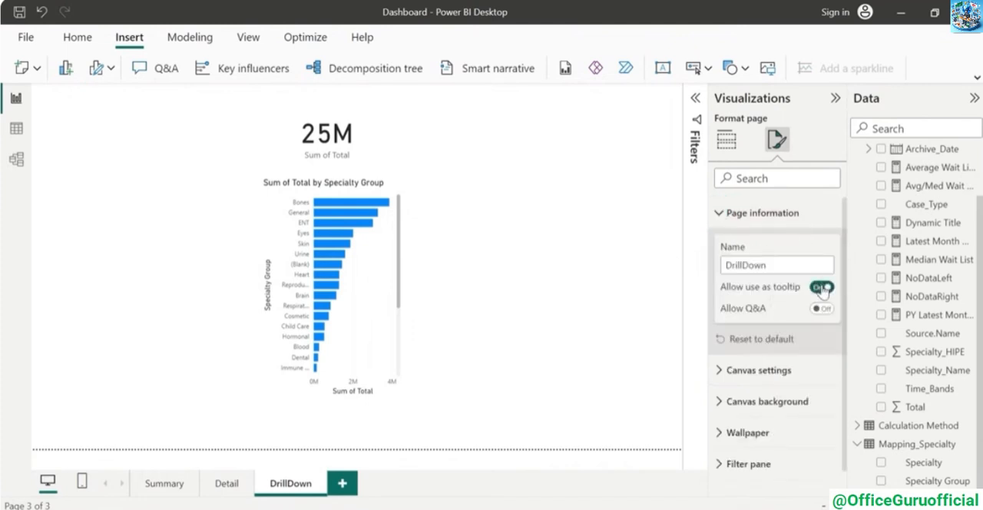
left_click(164, 484)
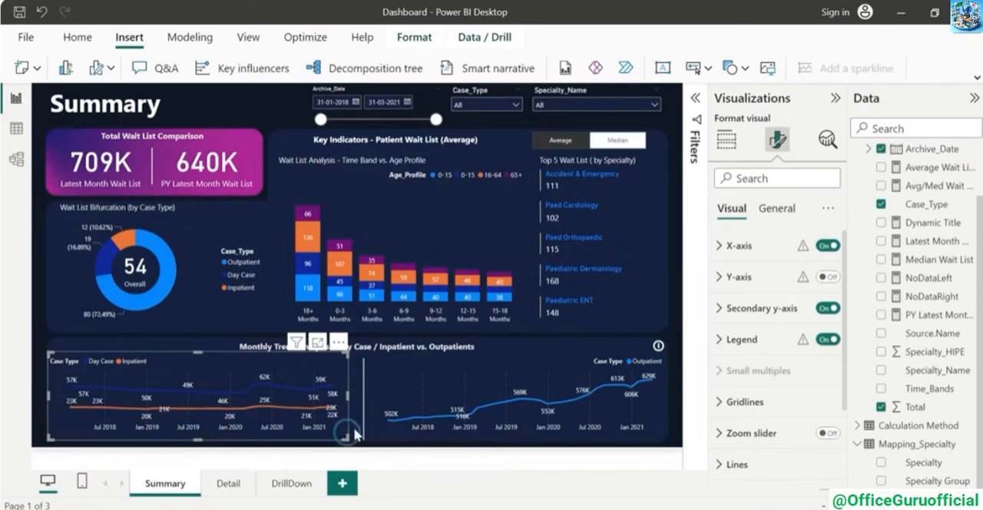
Set the DrillDown page as the report-page tooltip of the Day Case and Inpatient trend line chart, and preview it on the chart
left_click(777, 209)
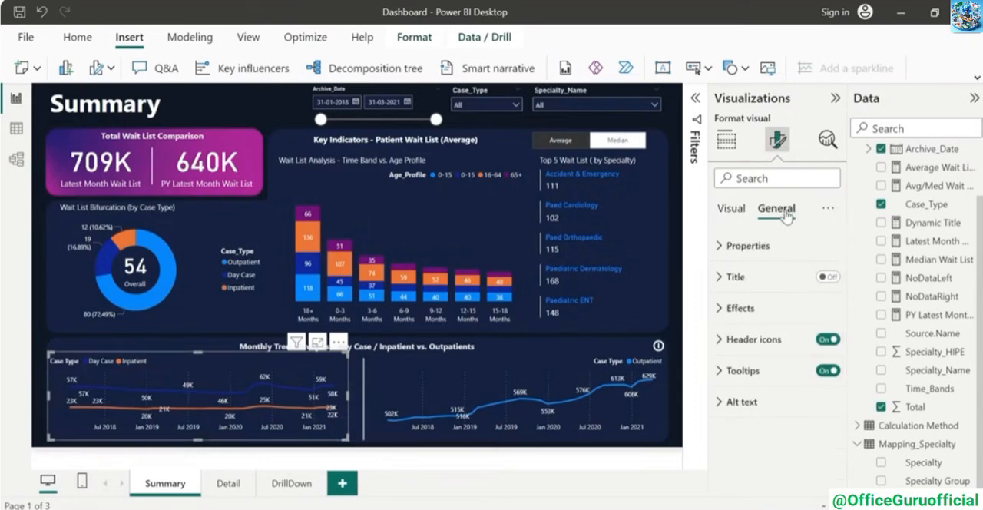
left_click(720, 370)
scroll(761, 346, "down", 2)
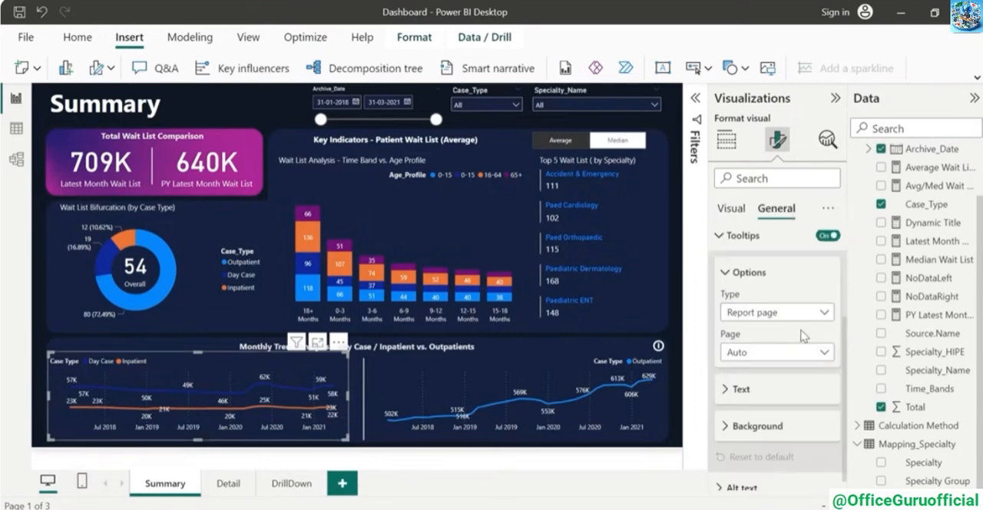
left_click(824, 353)
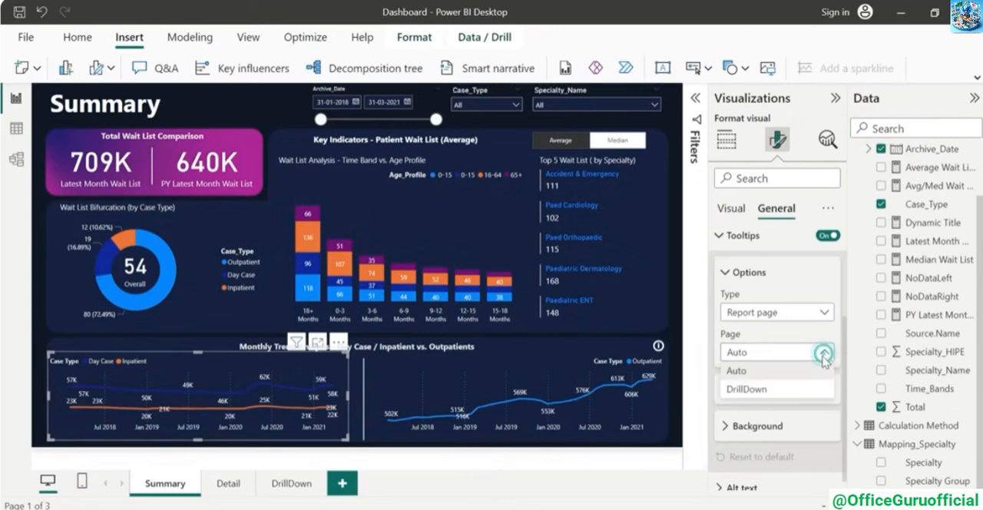
left_click(779, 392)
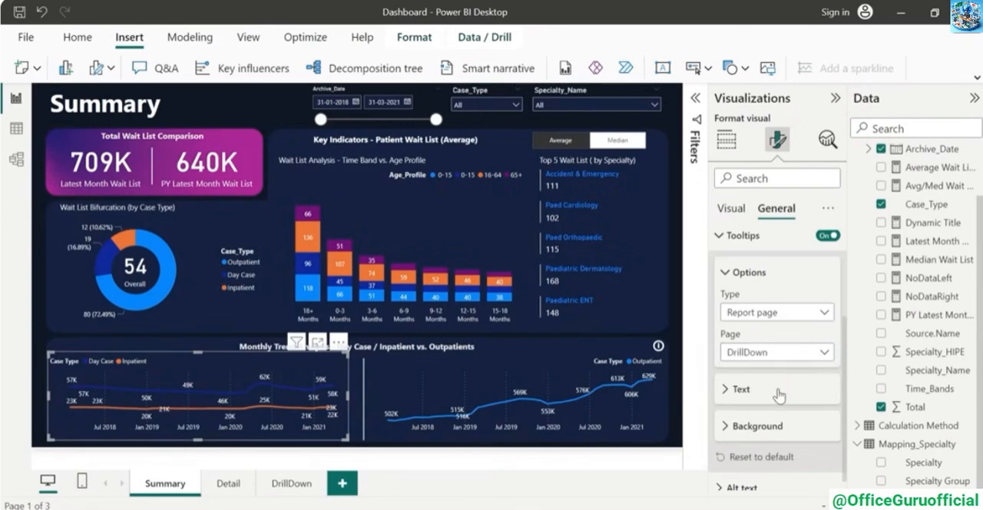
left_click(679, 372)
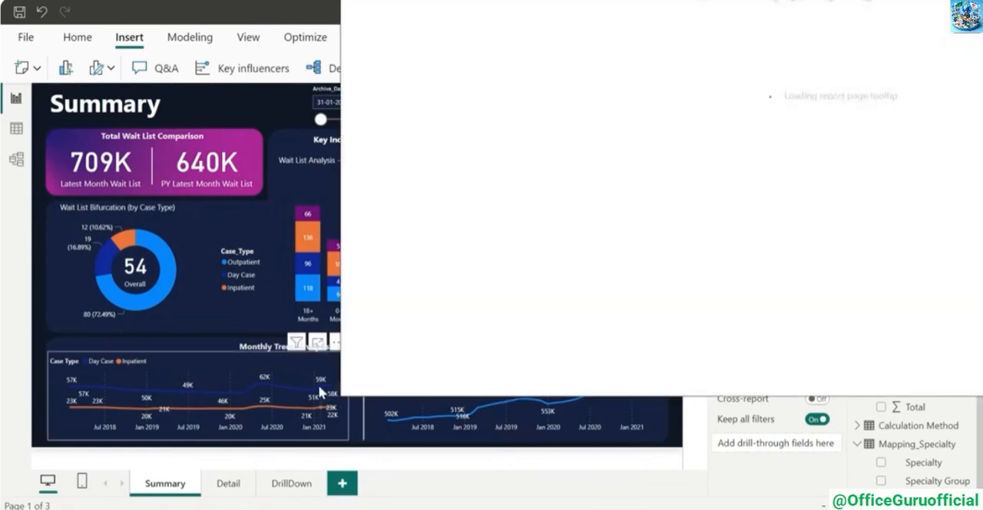
mouse_move(320, 392)
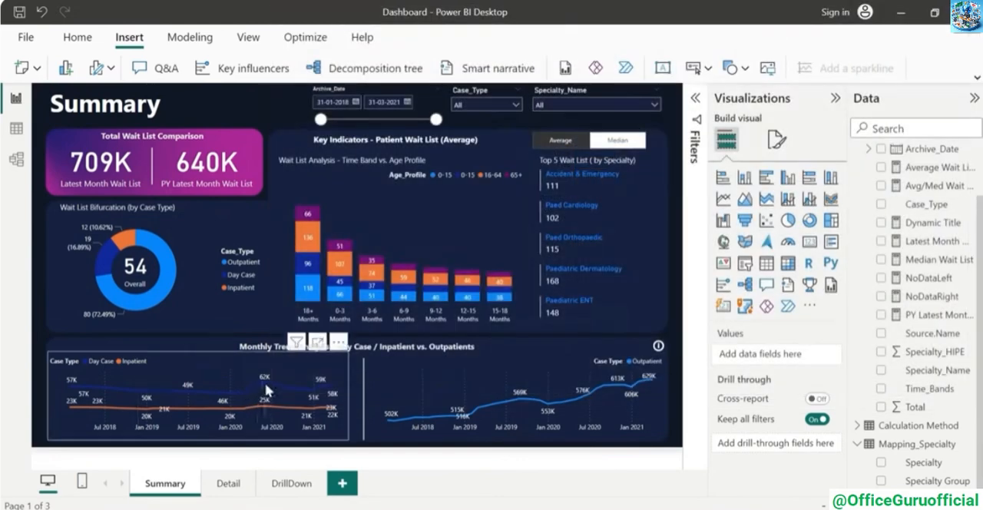
mouse_move(266, 388)
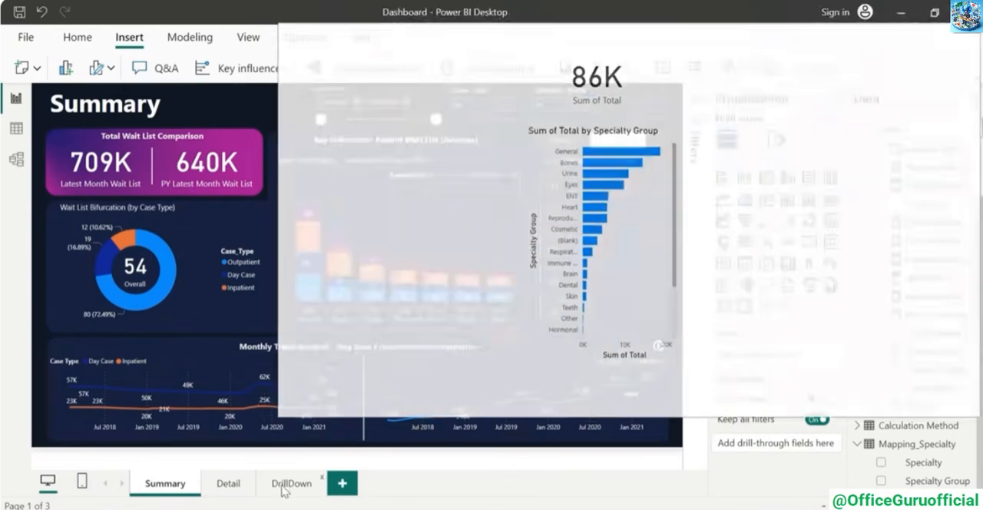
Move the Sum of Total card into the upper-left corner of the DrillDown page and place the Specialty Group bar chart directly below it
left_click(292, 483)
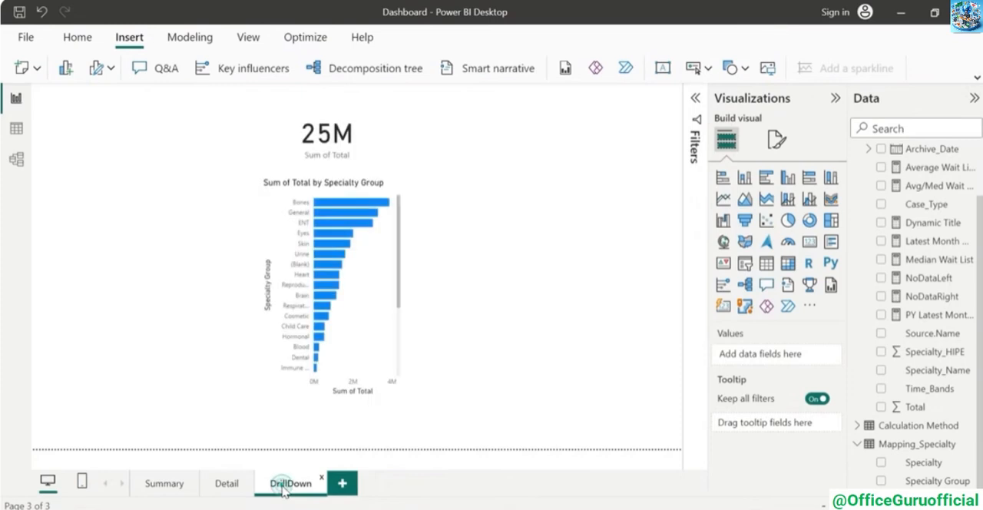
left_click_drag(213, 123, 146, 122)
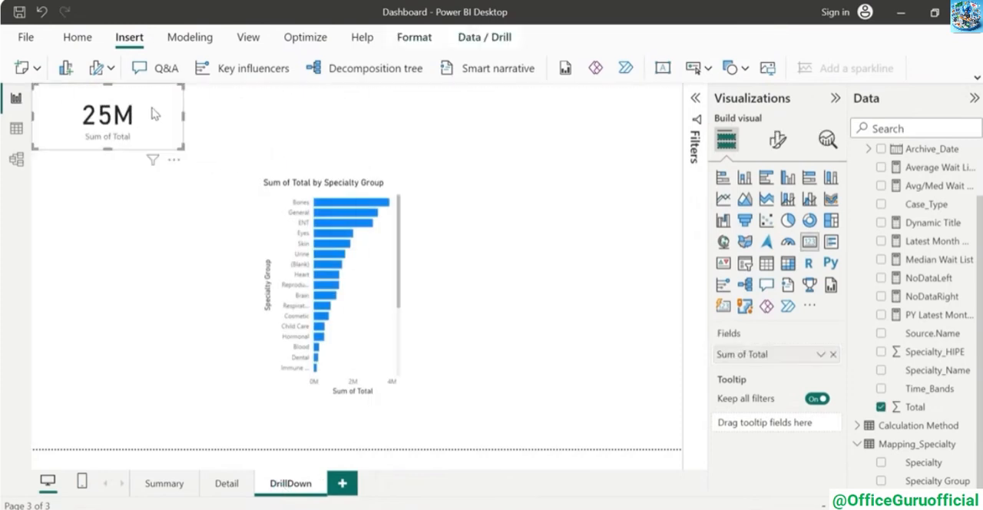
left_click_drag(391, 223, 170, 203)
left_click(353, 206)
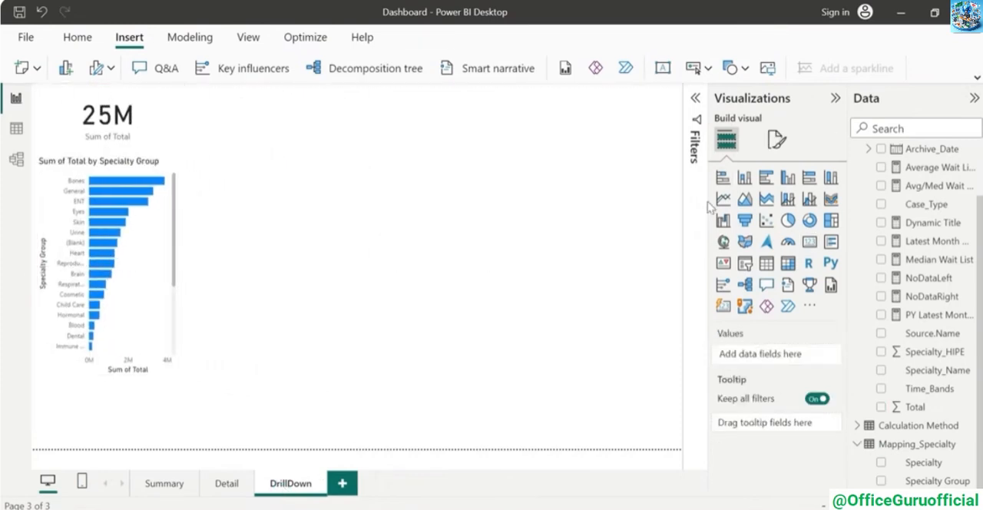
Set the DrillDown page's canvas type to Tooltip
left_click(779, 146)
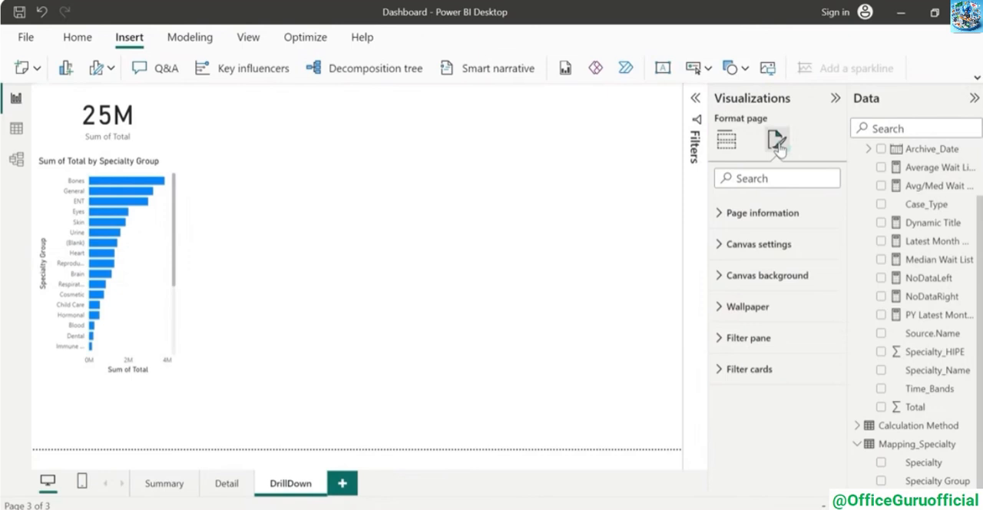
left_click(722, 244)
left_click(825, 296)
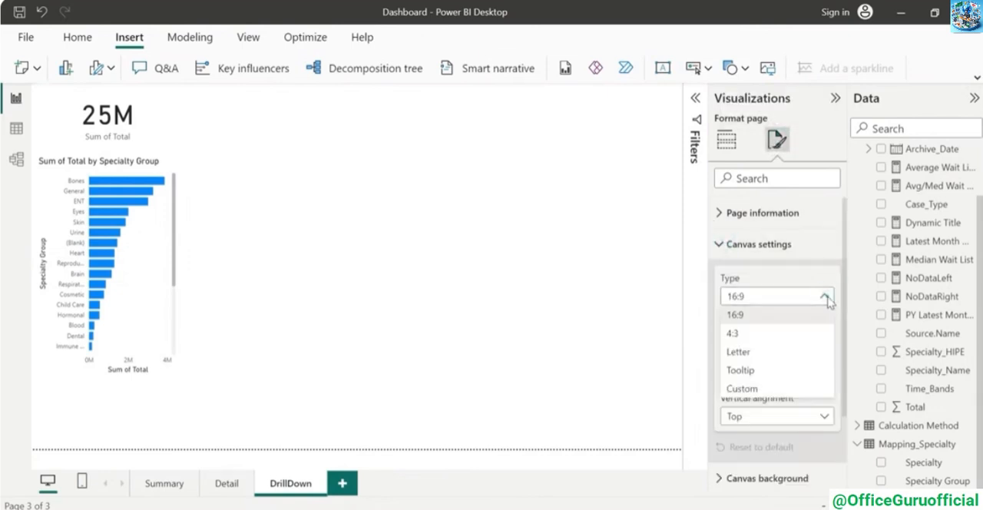
left_click(755, 371)
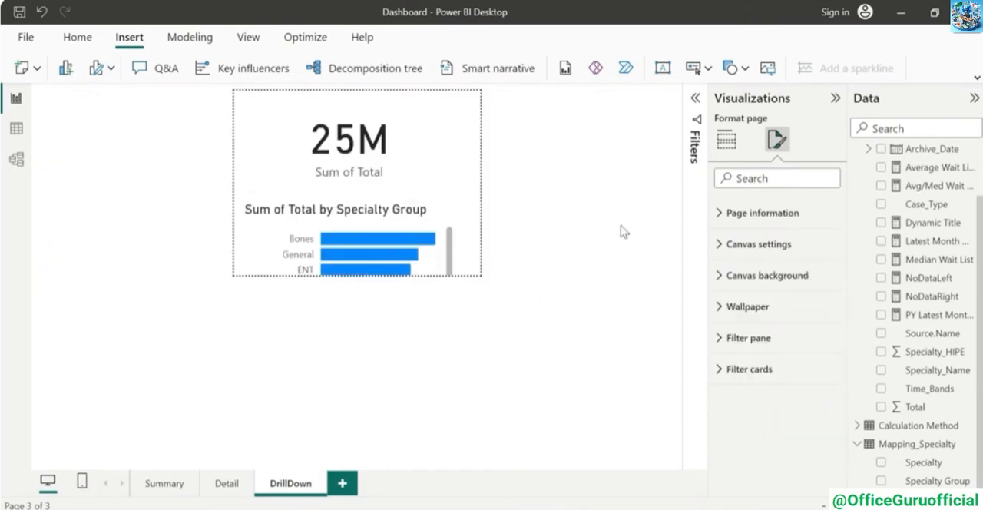
Change the DrillDown canvas to a Custom size with a height of 400 px, and preview the tooltip on the Summary trend chart
left_click(726, 244)
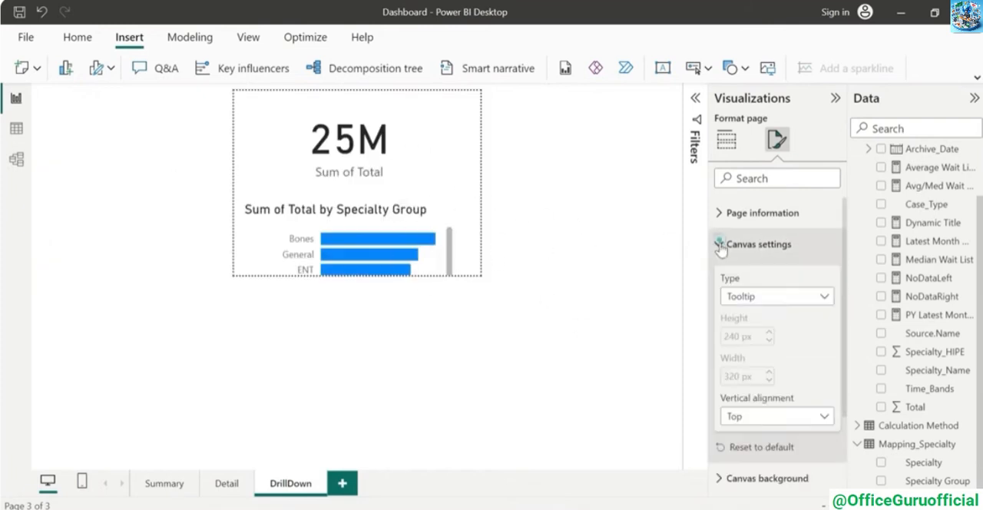
left_click(785, 297)
left_click(752, 387)
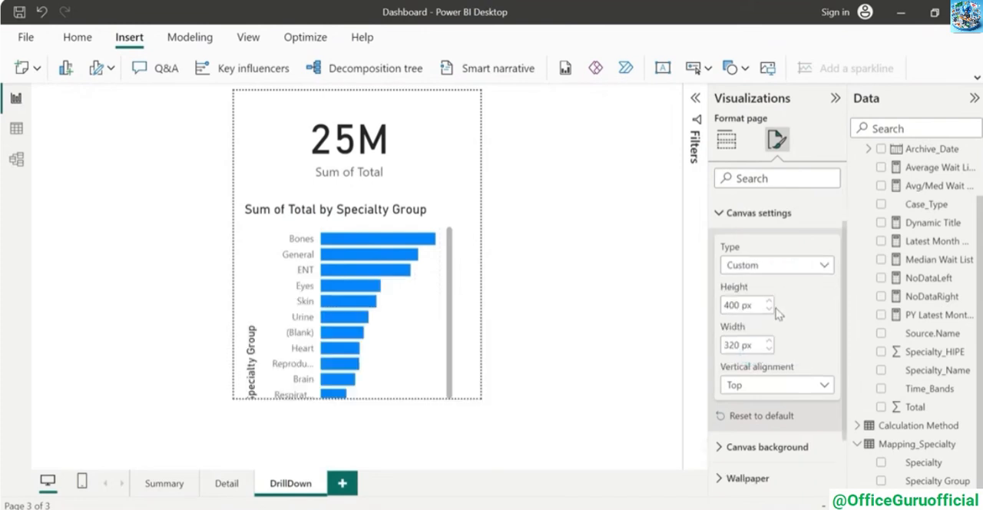
left_click(159, 483)
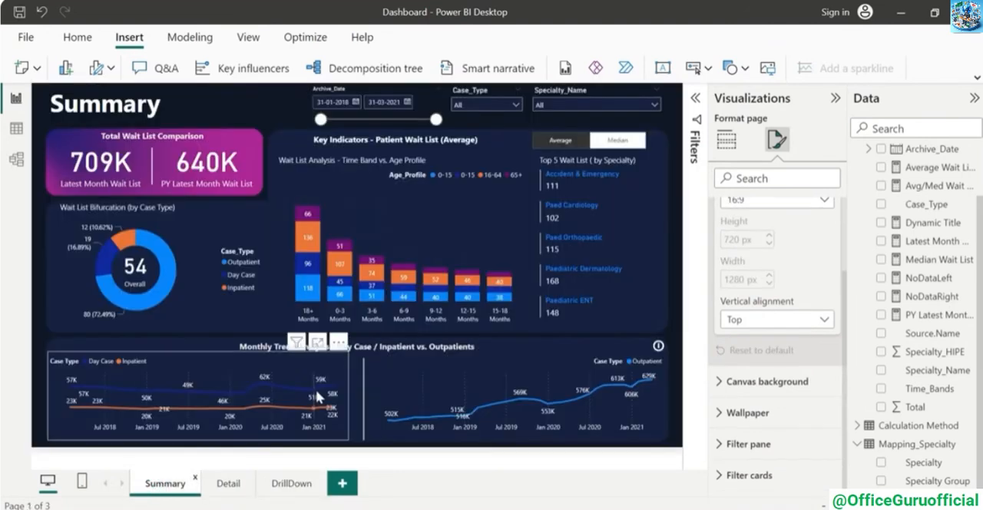
mouse_move(314, 391)
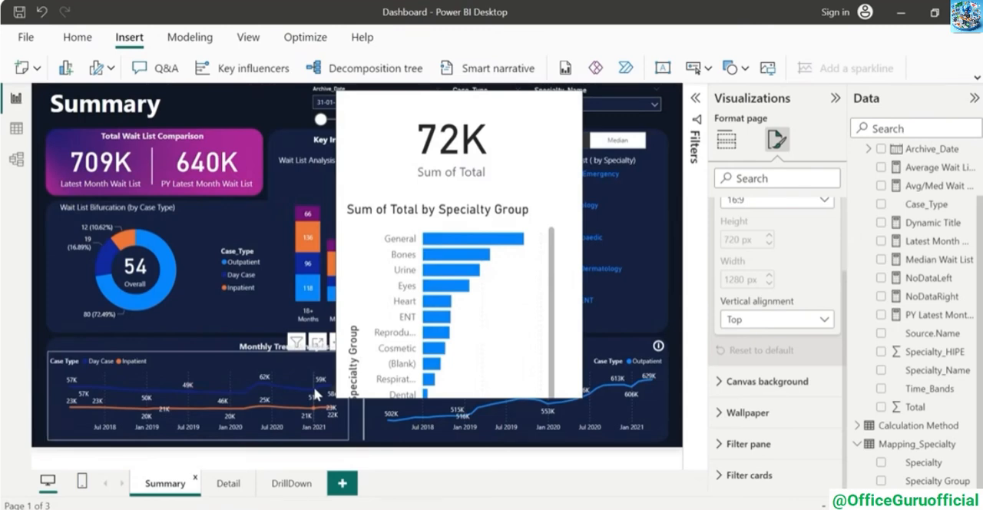
left_click(291, 484)
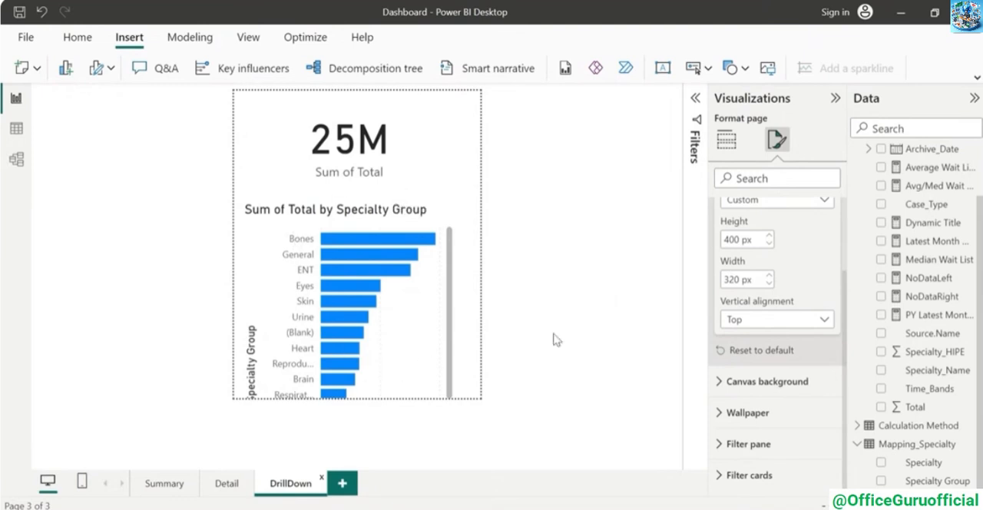
left_click(224, 484)
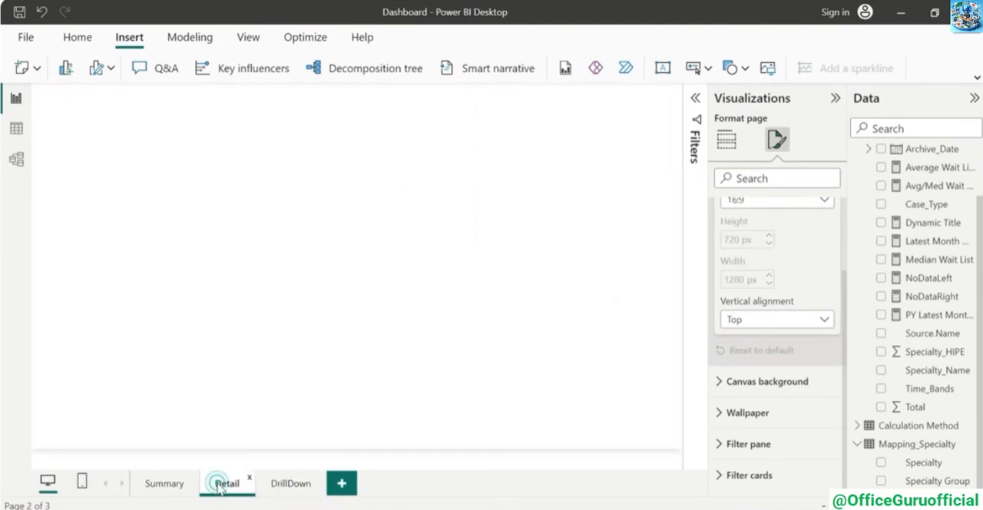
left_click(163, 486)
left_click(285, 486)
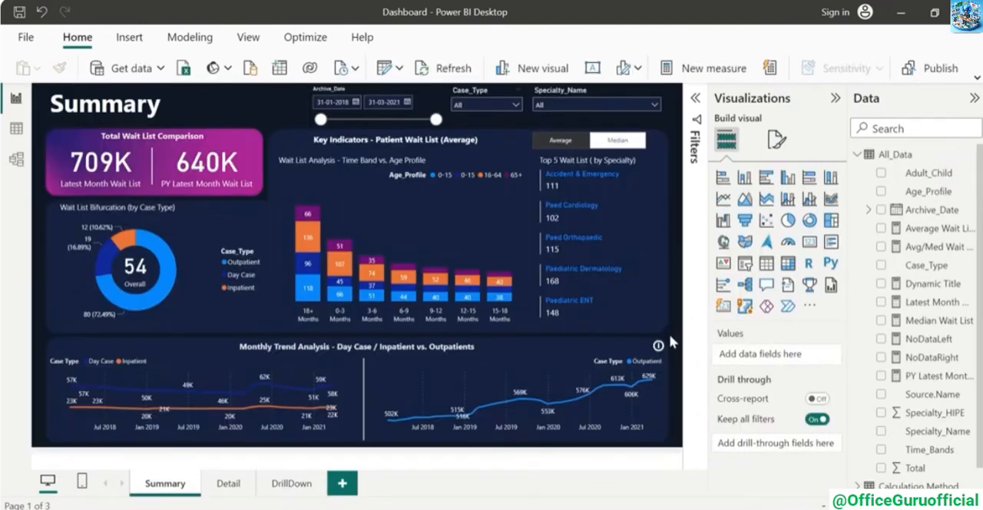
Examine the formatted tooltip on the Summary trend charts and the DrillDown page's canvas type and background settings
mouse_move(287, 385)
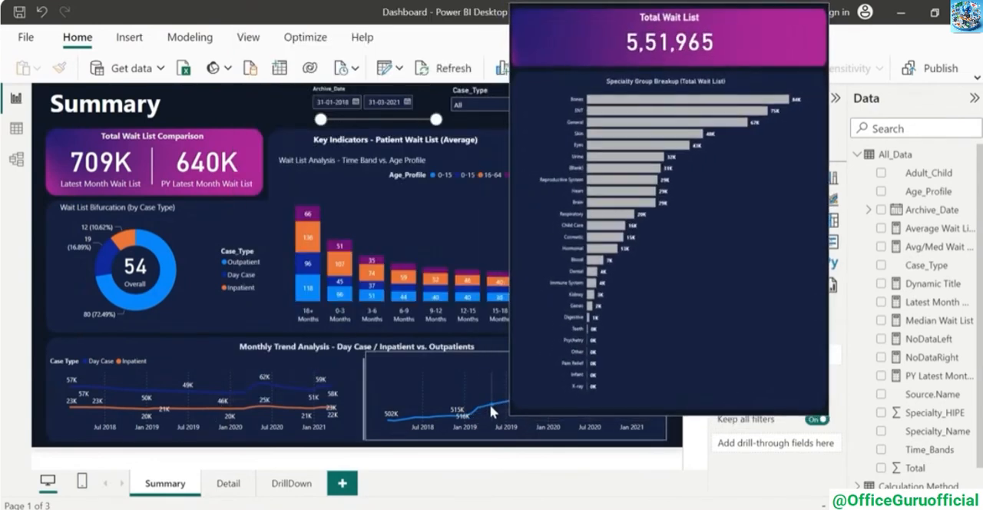
left_click(278, 488)
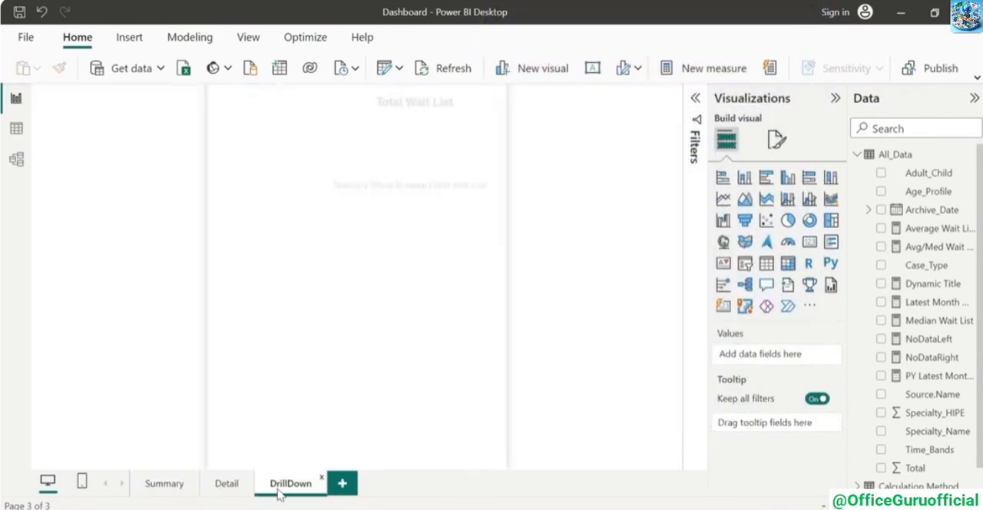
left_click(777, 140)
left_click(651, 239)
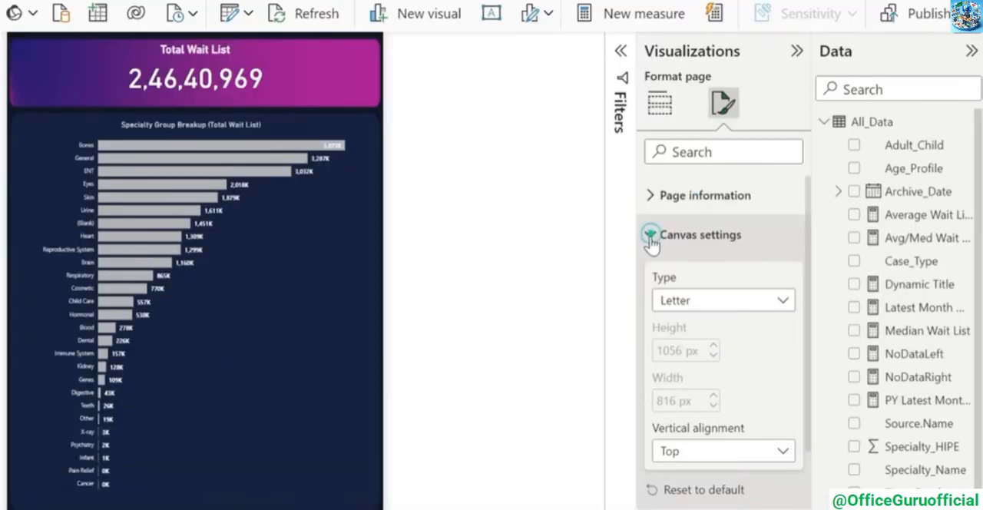
left_click(777, 301)
left_click(651, 239)
left_click(651, 274)
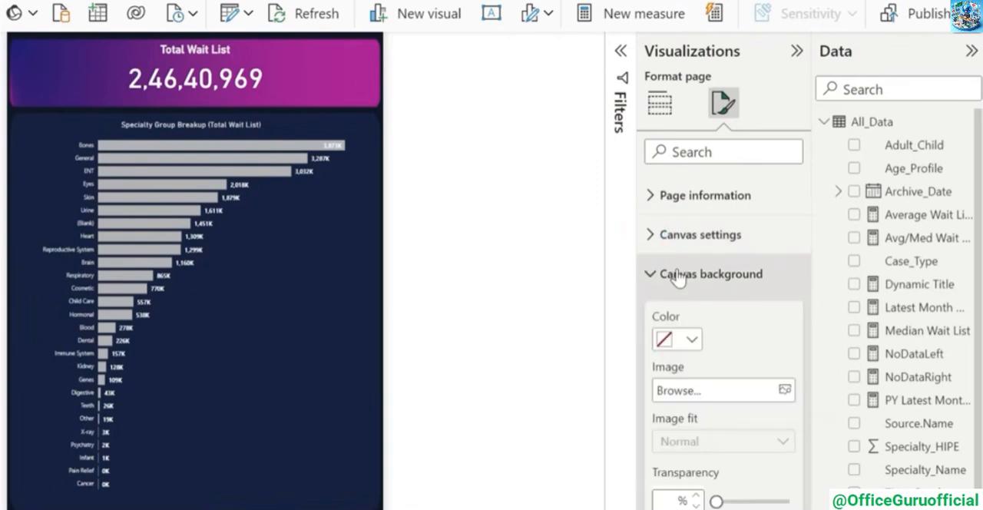
scroll(737, 444, "down", 1)
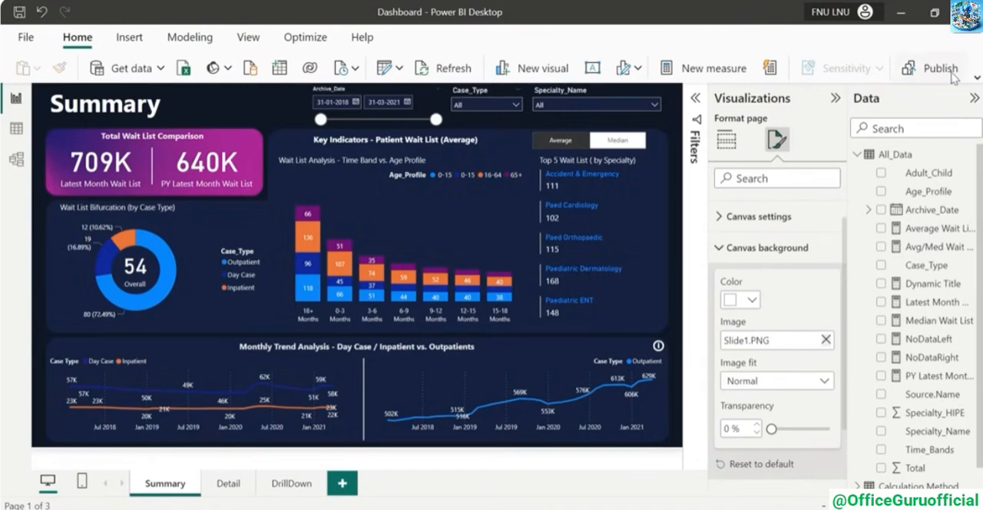
Publish the report to My workspace in the Power BI service
left_click(914, 70)
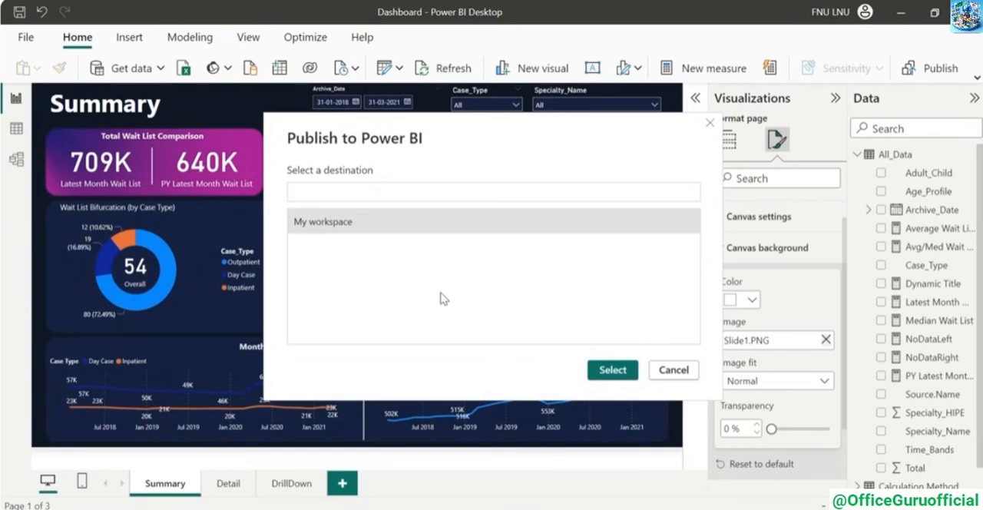
left_click(334, 227)
left_click(611, 373)
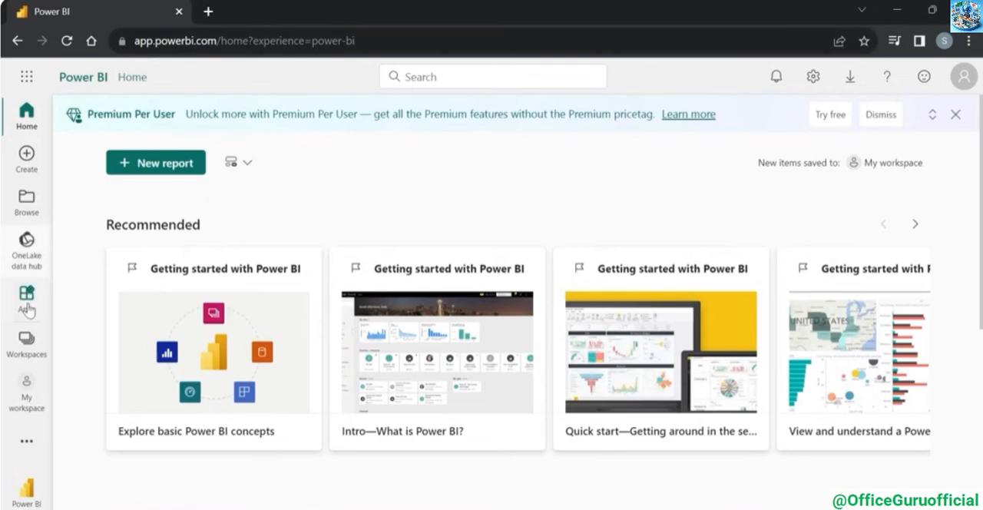
In the Power BI service in the browser, open the published Dashboard report from My workspace
left_click(26, 346)
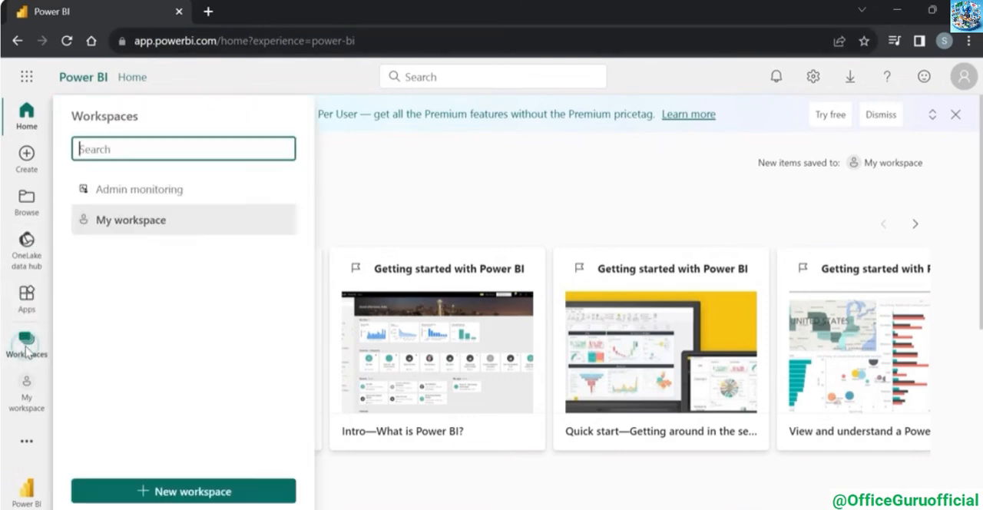
left_click(138, 219)
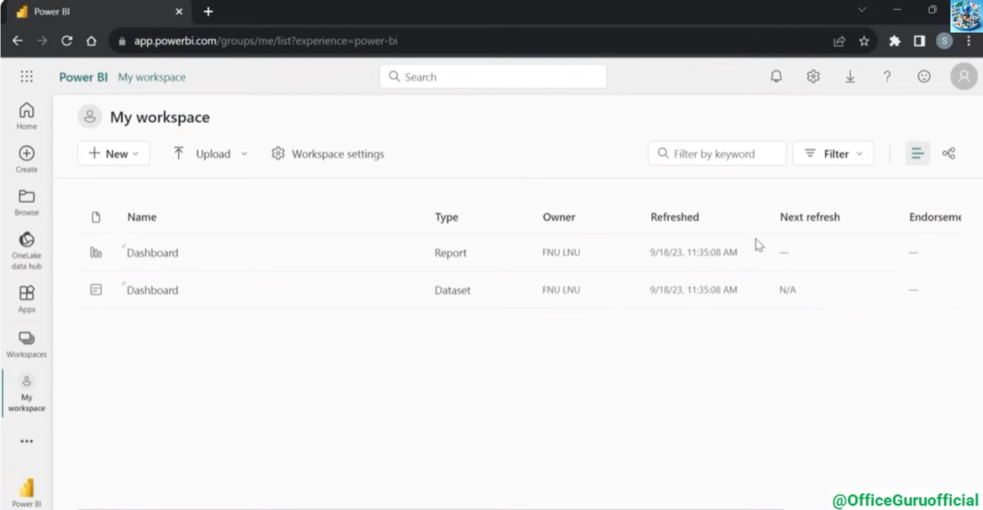
left_click(169, 256)
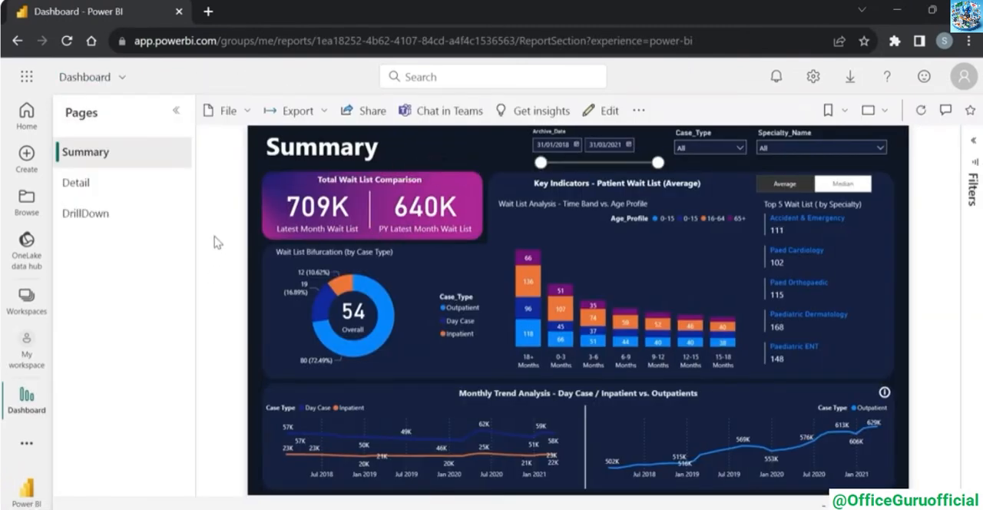
Set the Dashboard report's share link to work for specific people, close the sharing dialog and return to Power BI Desktop
left_click(369, 114)
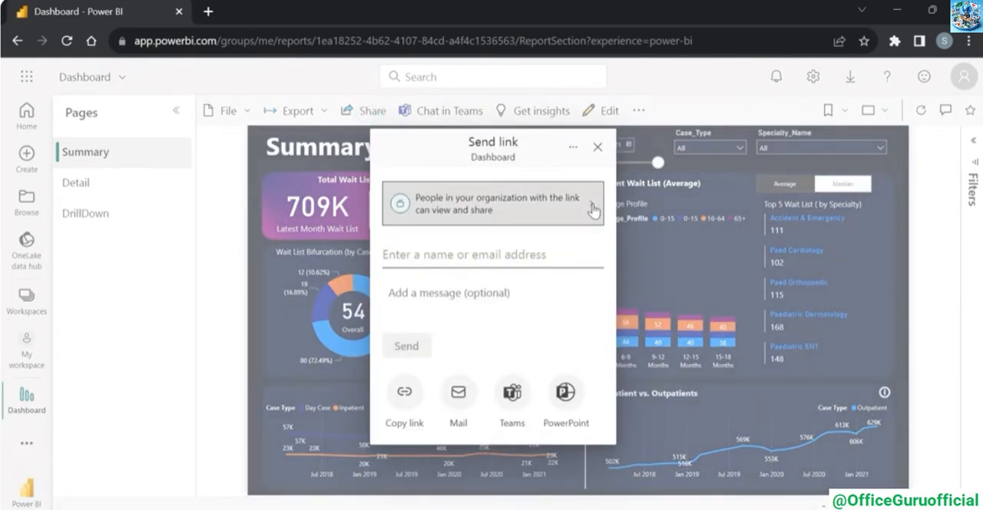
left_click(594, 209)
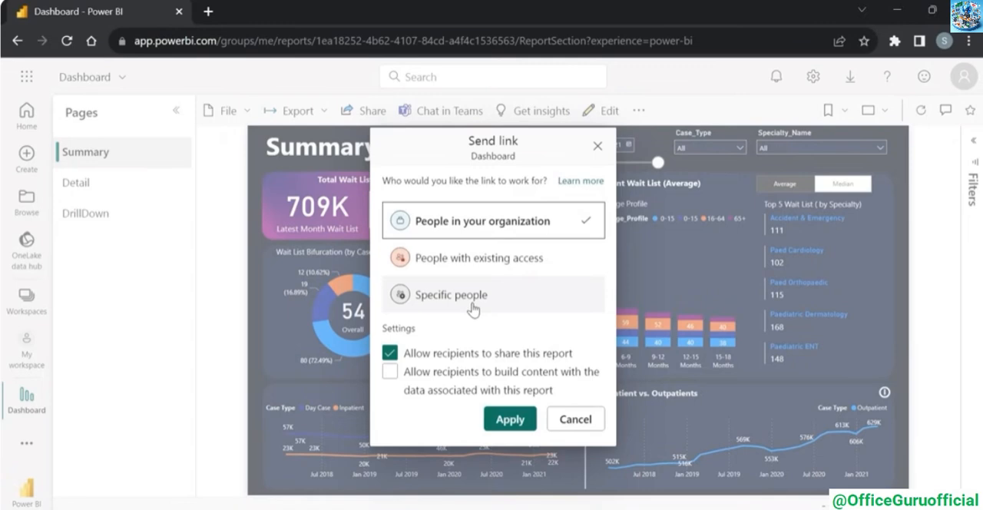
left_click(487, 300)
left_click(510, 419)
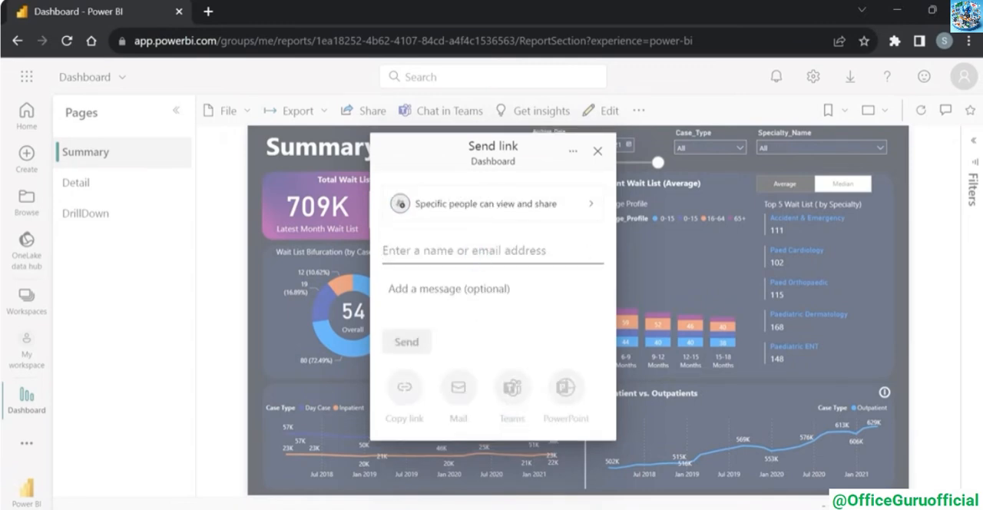
left_click(175, 325)
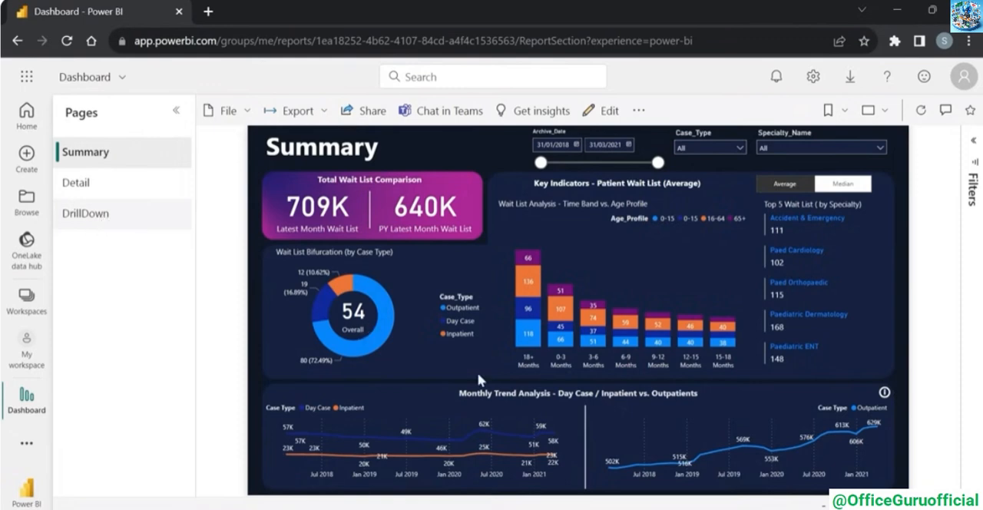
left_click(613, 508)
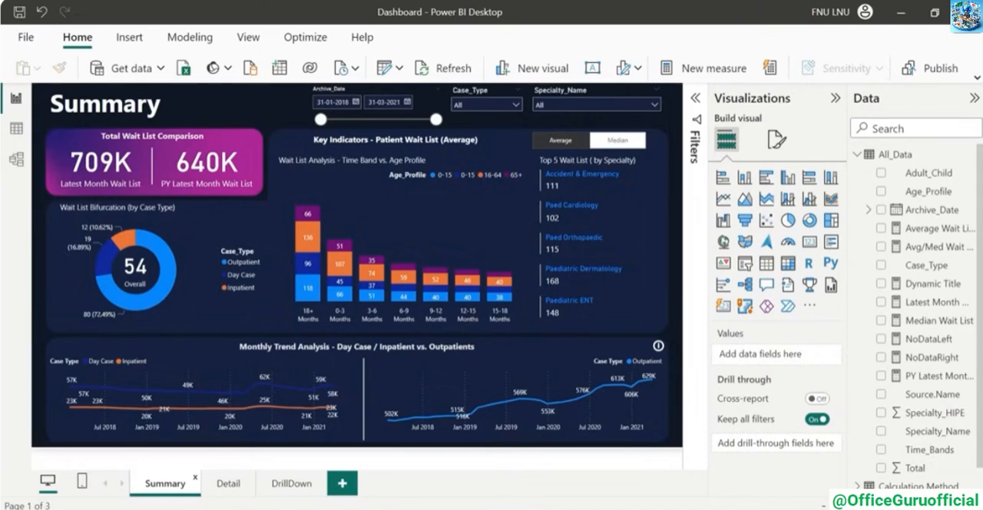
Hide the DrillDown page from report viewers and return to the Summary page
left_click(282, 483)
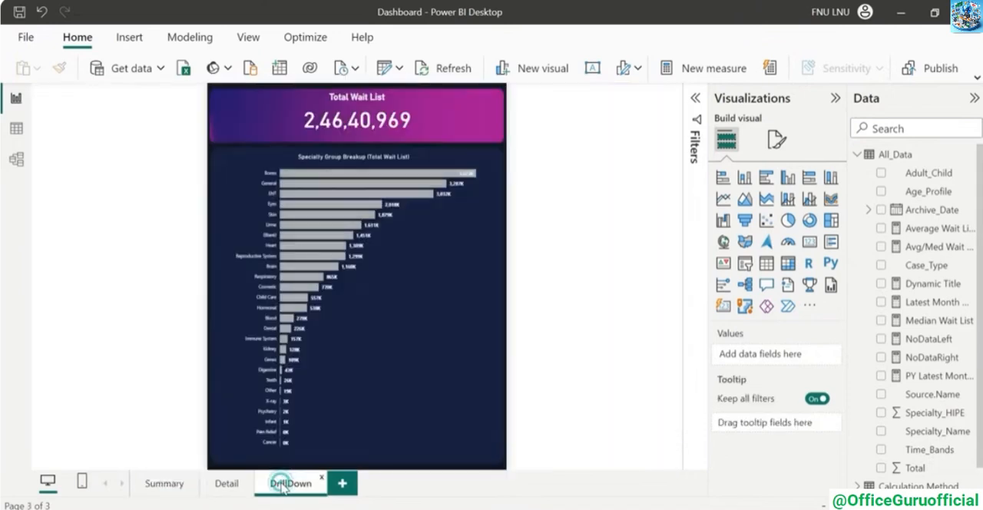
right_click(283, 486)
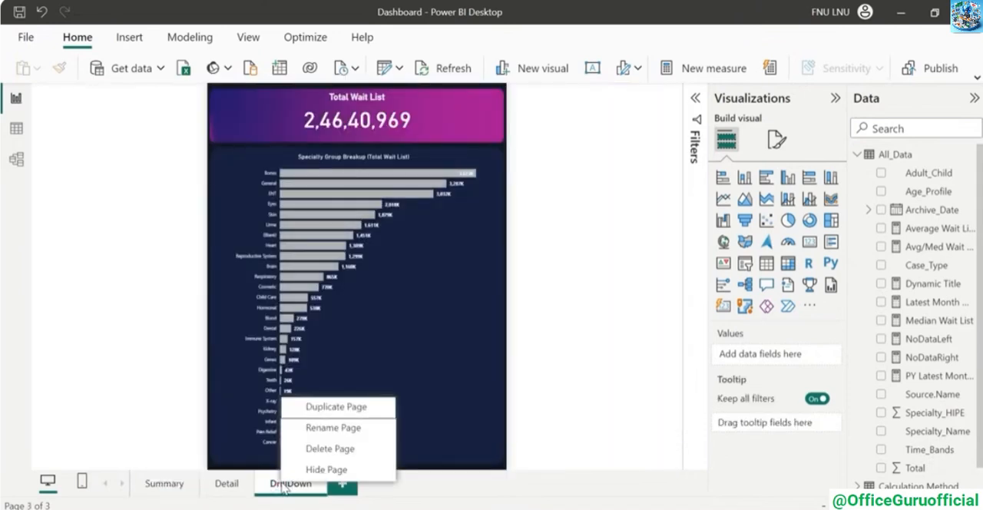
left_click(315, 469)
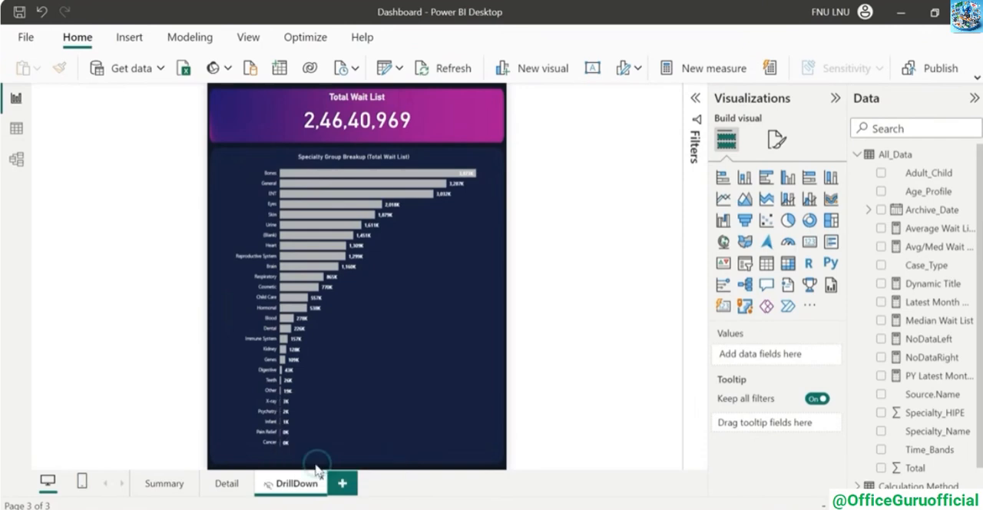
left_click(162, 483)
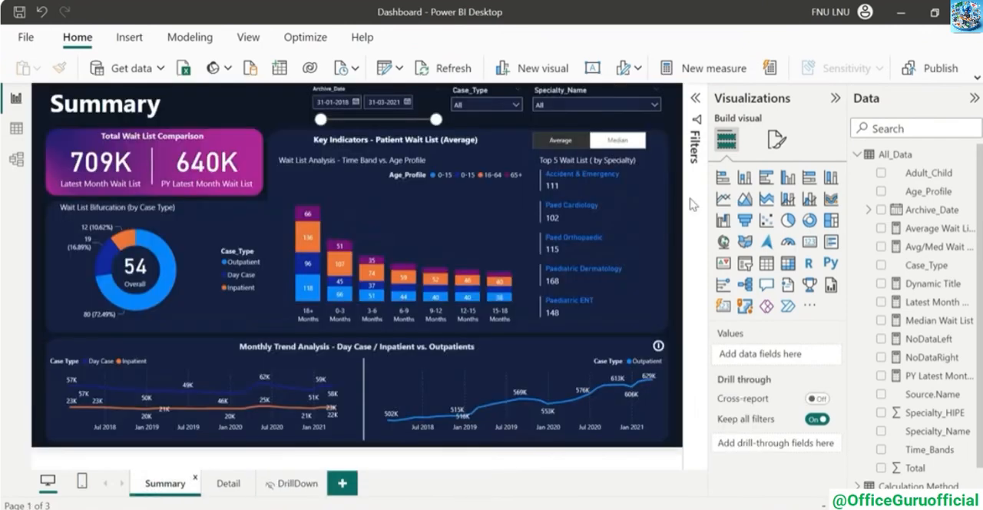
Republish the report to the Power BI service, replacing the existing Dashboard dataset, and dismiss the publishing dialog
left_click(927, 67)
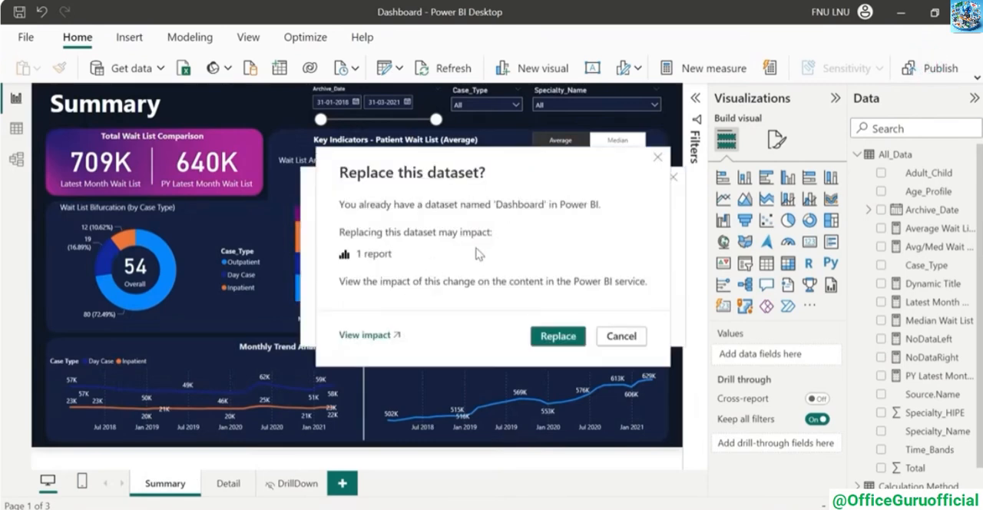
left_click(541, 336)
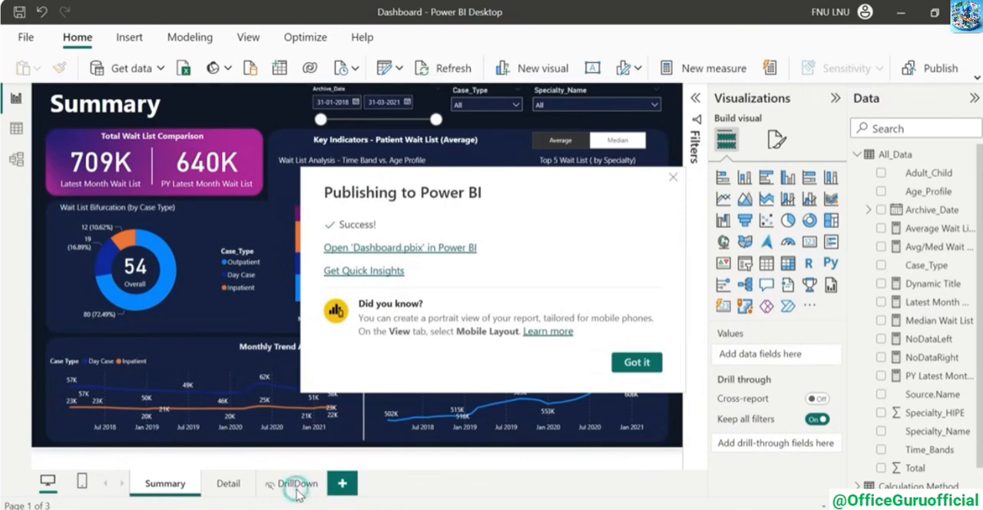
left_click(637, 365)
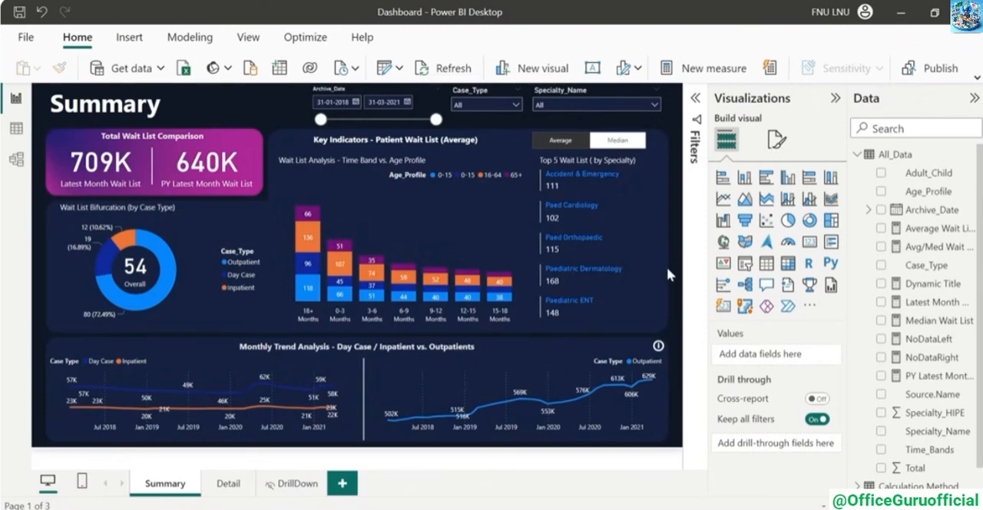
Switch to the Power BI service in Chrome, open the republished Dashboard report from My workspace and display it full screen
mouse_move(546, 508)
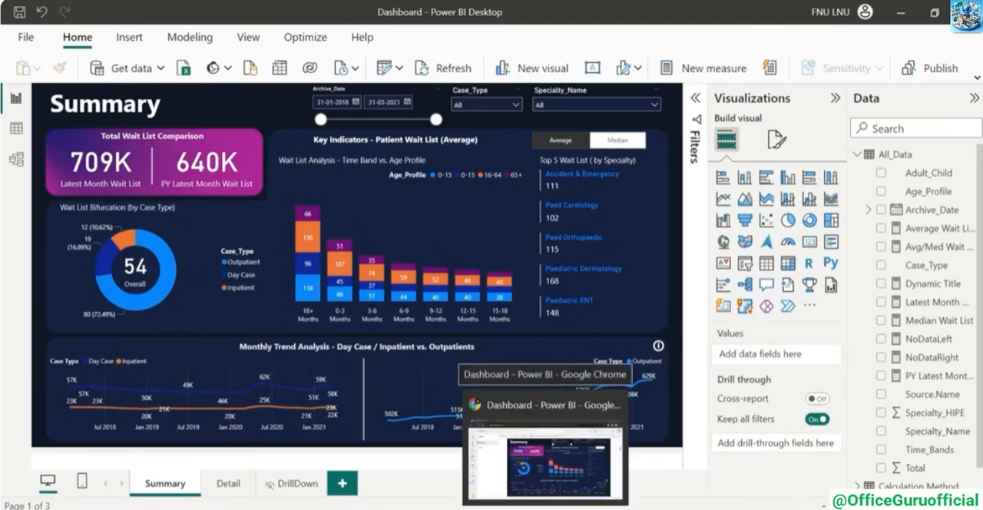
left_click(545, 460)
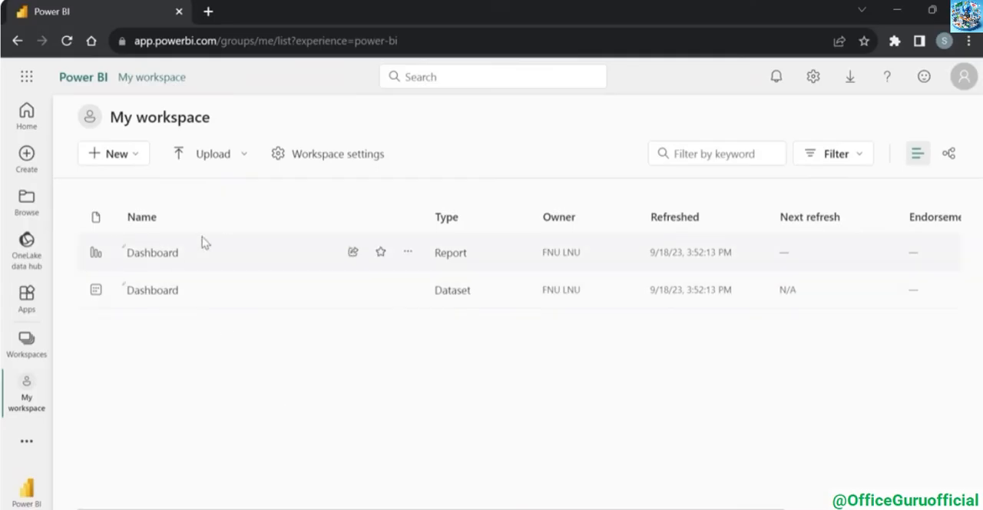
left_click(153, 258)
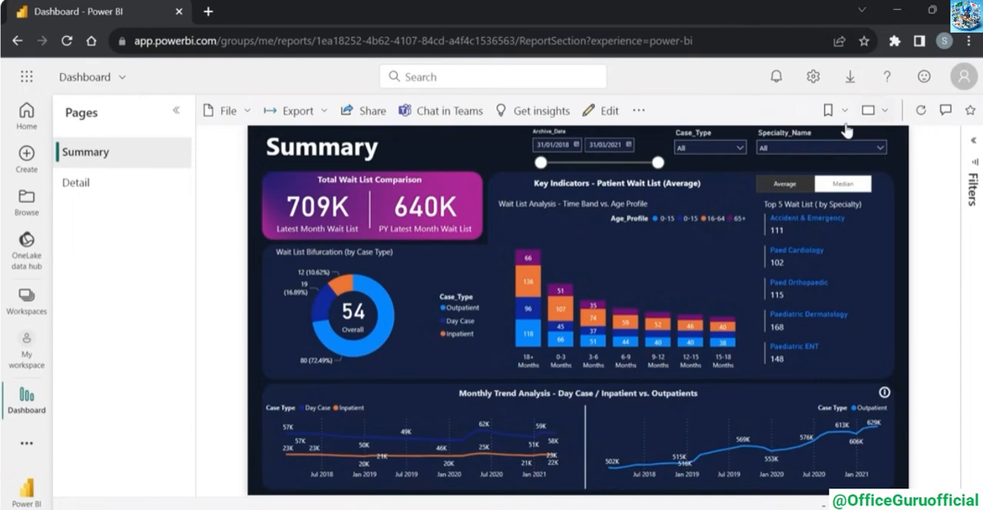
left_click(868, 113)
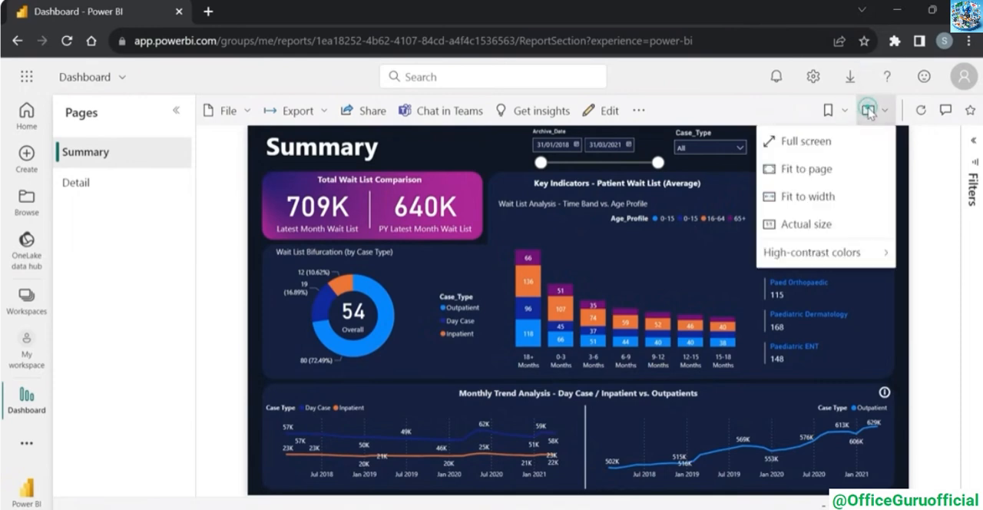
left_click(791, 141)
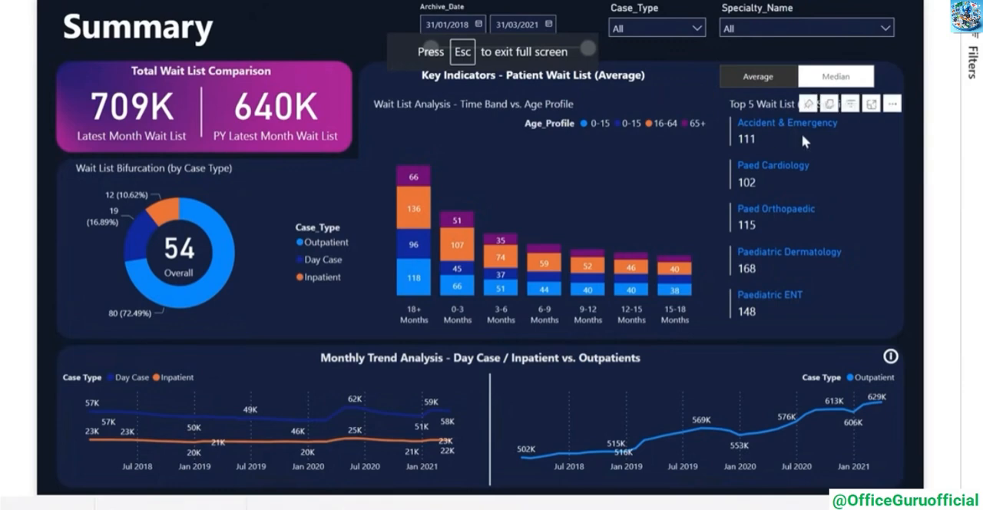
Test the Summary page's Median and Average toggle, and cross-filter by the 16-64 segment of the 18+ Months column
left_click(849, 85)
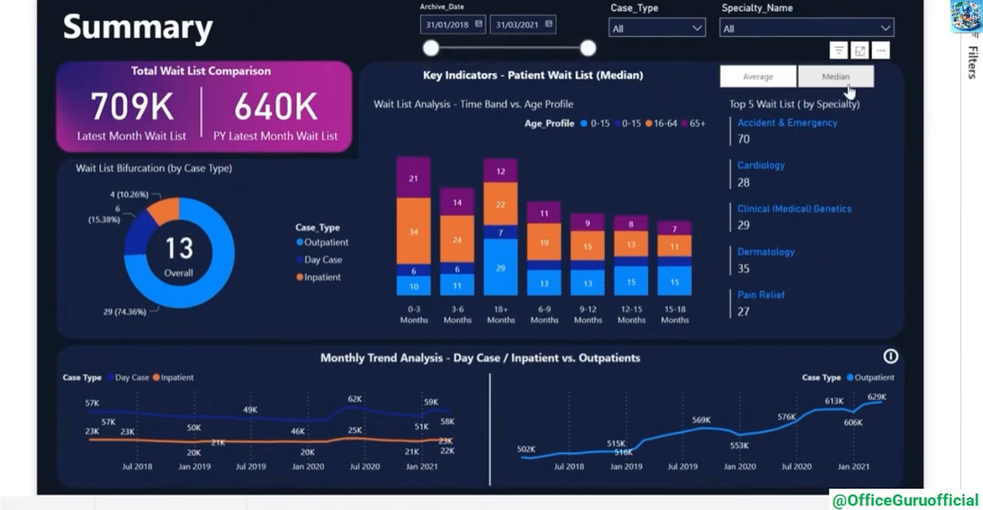
left_click(742, 78)
mouse_move(293, 422)
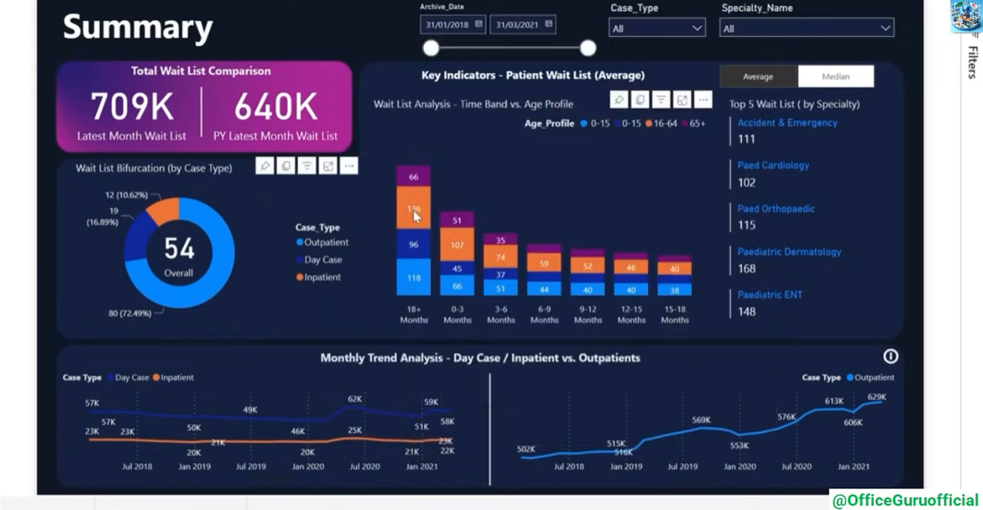
left_click(421, 217)
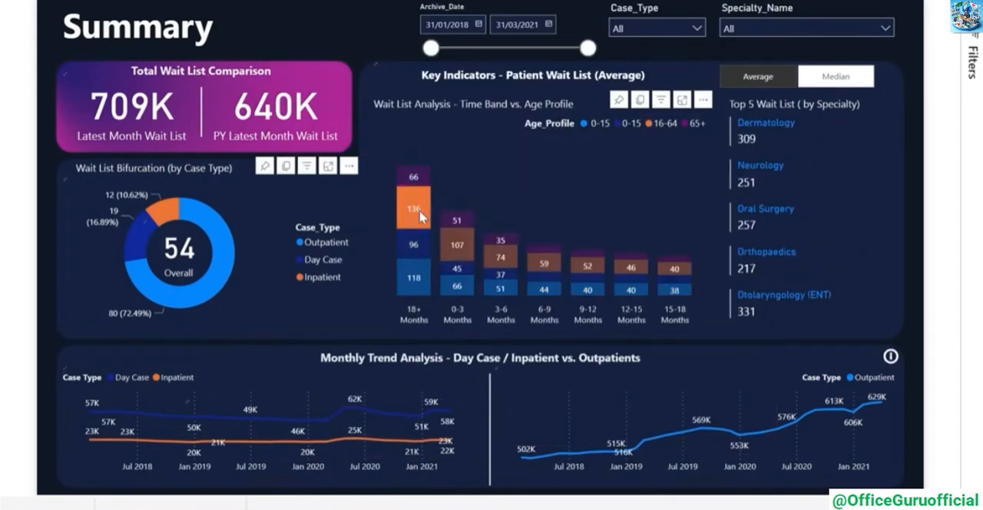